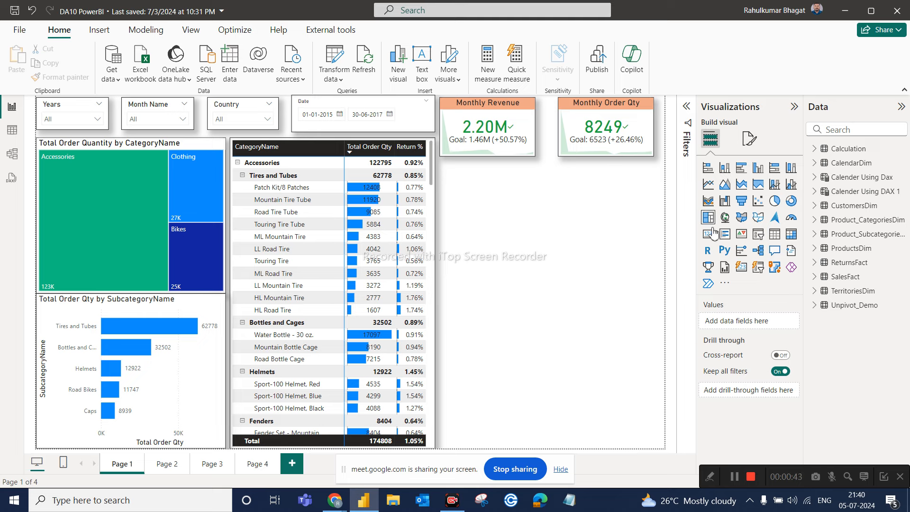
# Step: Add an empty Card visual to Page 1, placed below the Monthly Revenue and Monthly Order Qty KPIs and sized to span both
pyautogui.click(710, 199)
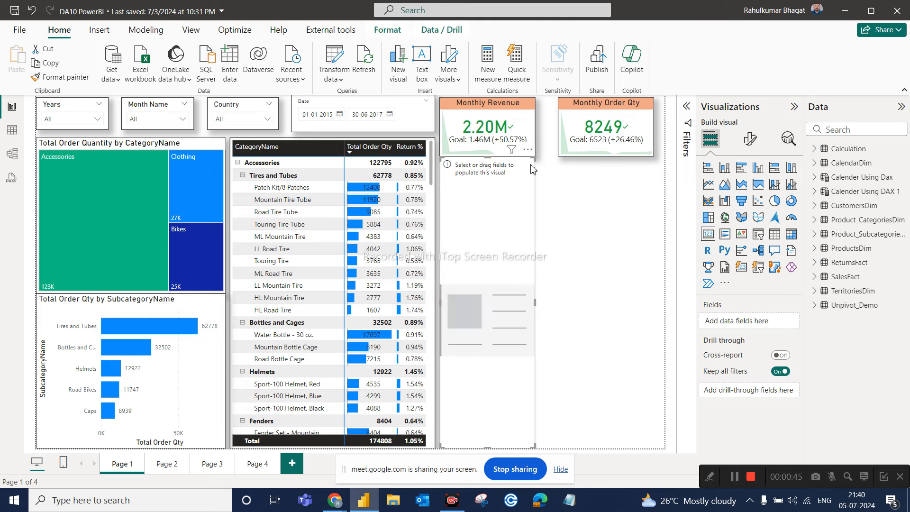
pyautogui.moveTo(535, 158); pyautogui.dragTo(525, 204)
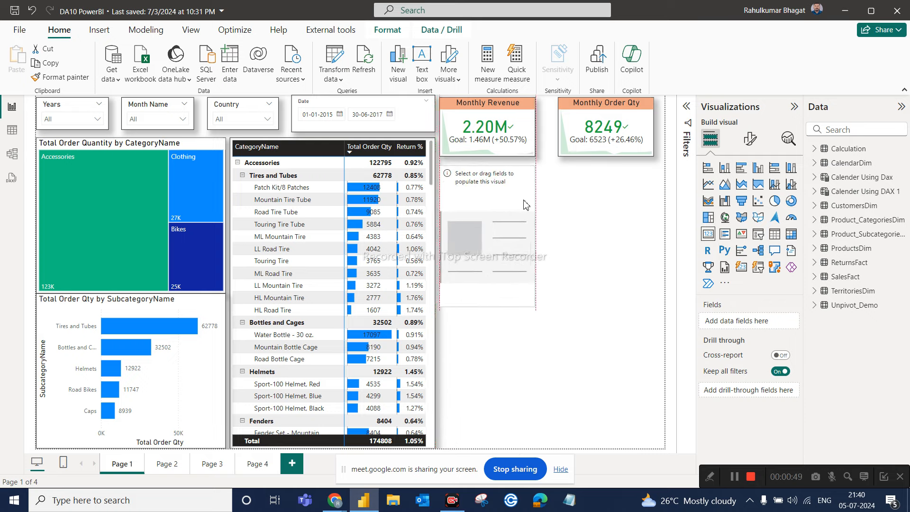
pyautogui.moveTo(535, 236); pyautogui.dragTo(653, 236)
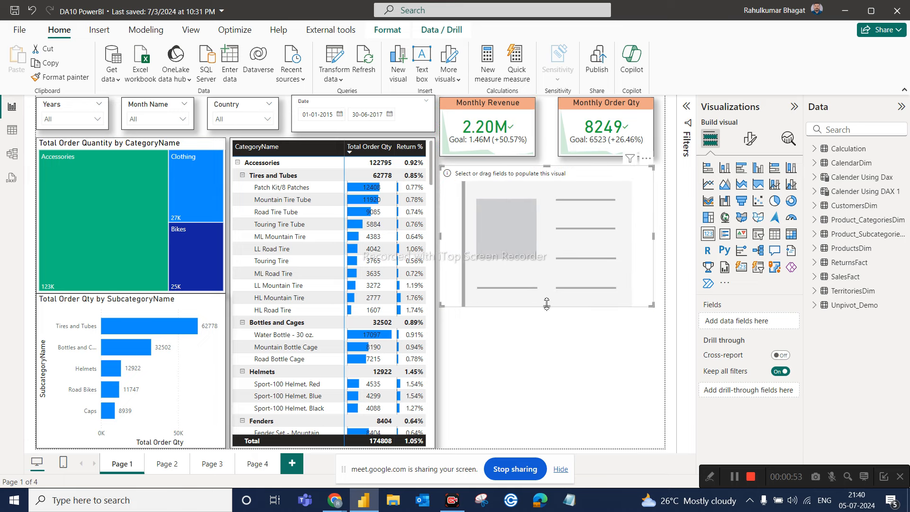
pyautogui.moveTo(546, 306); pyautogui.dragTo(544, 237)
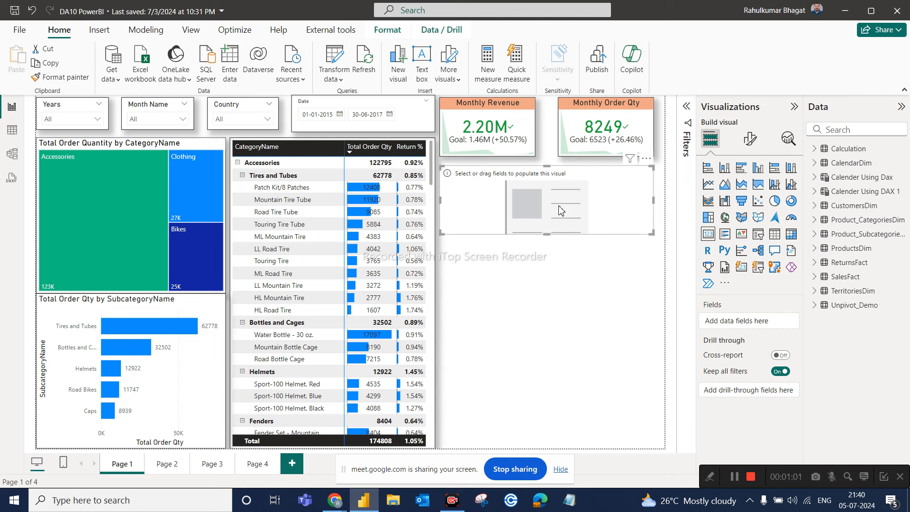
# Step: Add a new report page and place an empty Table visual near the middle of its canvas
pyautogui.click(286, 467)
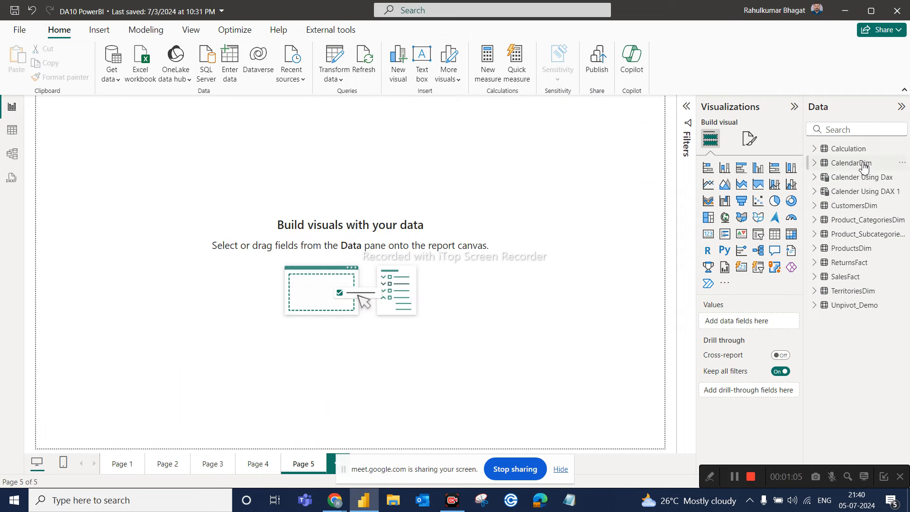
pyautogui.click(774, 235)
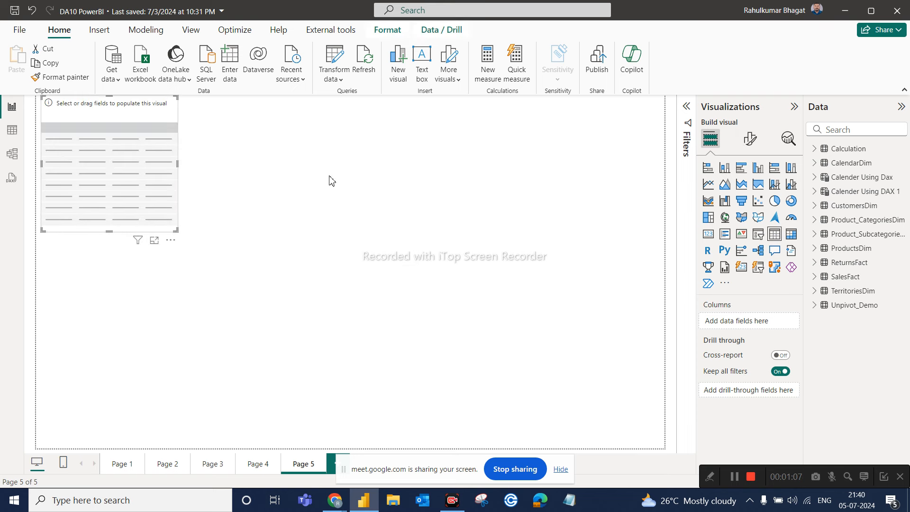
pyautogui.moveTo(176, 124); pyautogui.dragTo(463, 185)
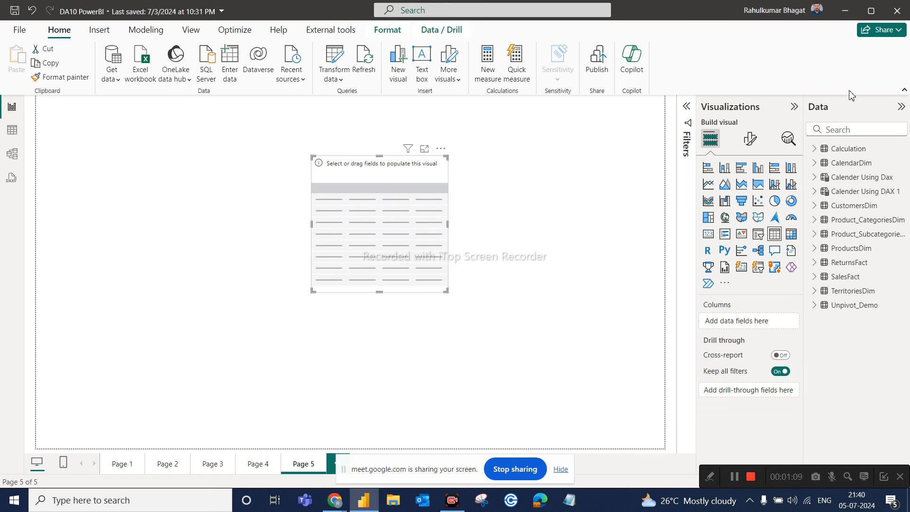
# Step: Search the data fields for "product" and add ProductName from ProductsDim as the table's column
pyautogui.click(847, 134)
pyautogui.write('pr')
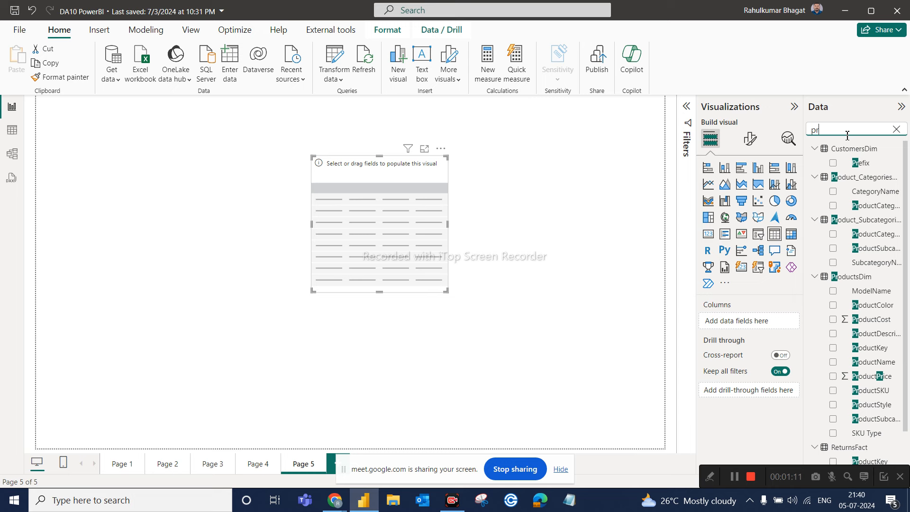
pyautogui.write('oduct')
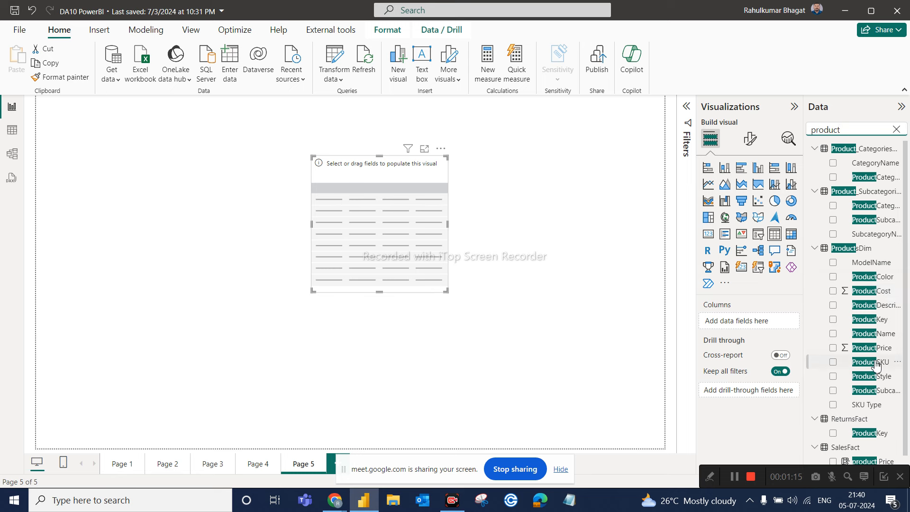
pyautogui.moveTo(877, 340); pyautogui.dragTo(763, 321)
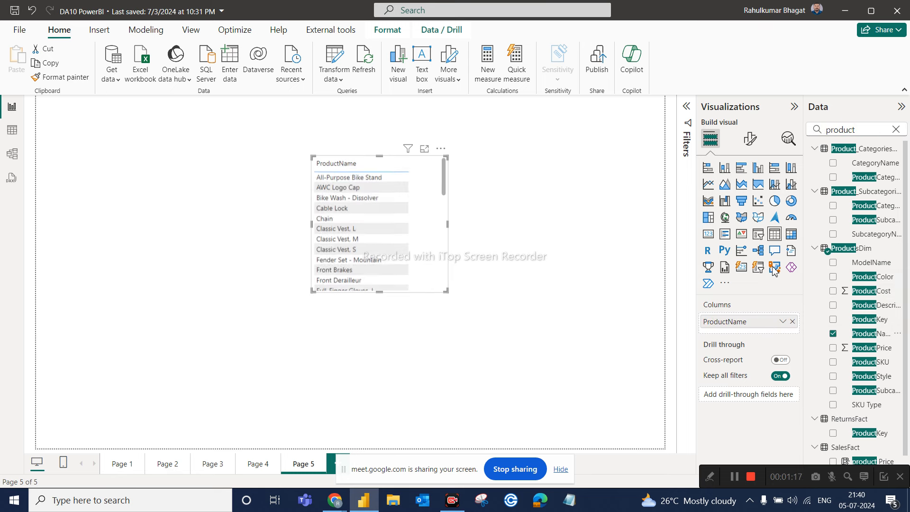
# Step: Search the fields for "profit", clear the search, and examine the Calculation table's measures and the Total Revenue formula
pyautogui.doubleClick(863, 124)
pyautogui.write('profu')
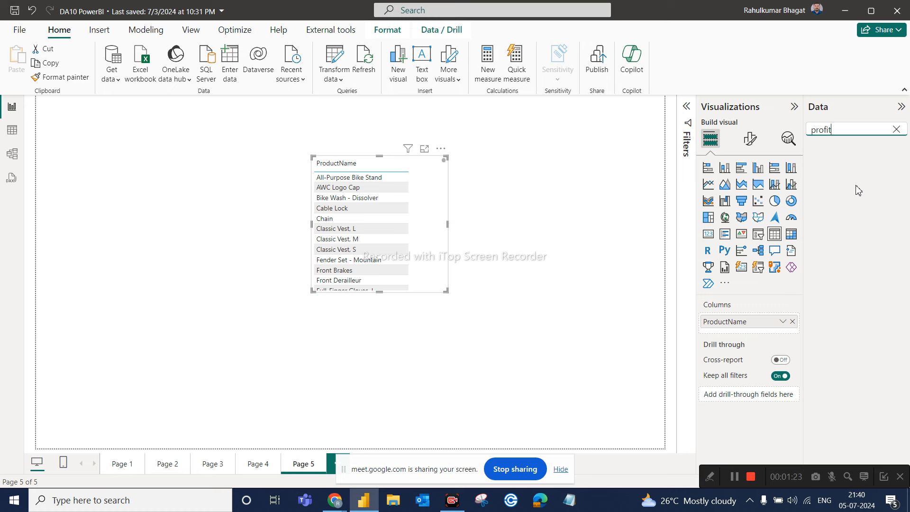
pyautogui.click(896, 129)
pyautogui.click(815, 150)
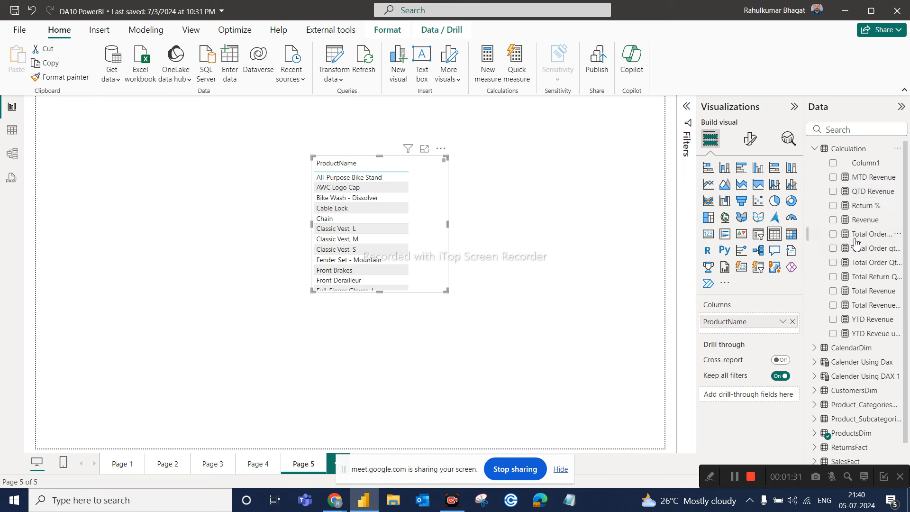
pyautogui.scroll(-1, 856, 245)
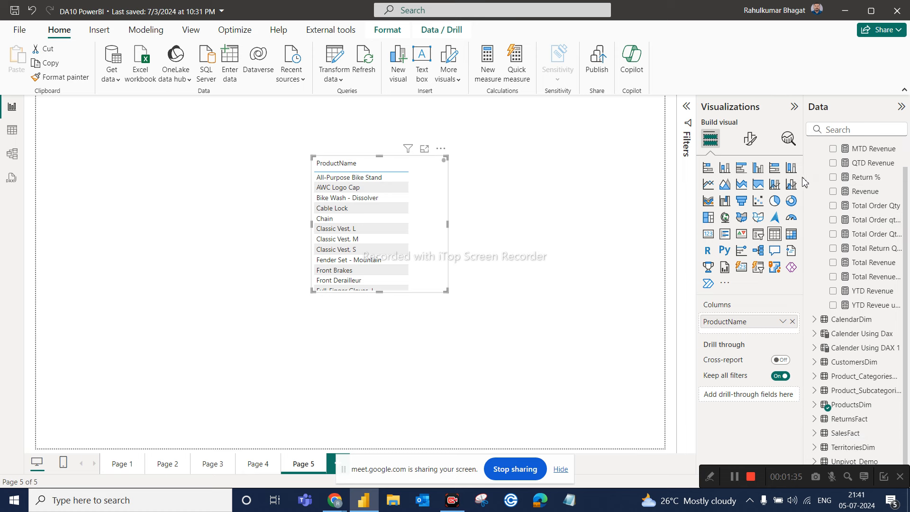
pyautogui.moveTo(805, 184); pyautogui.dragTo(772, 187)
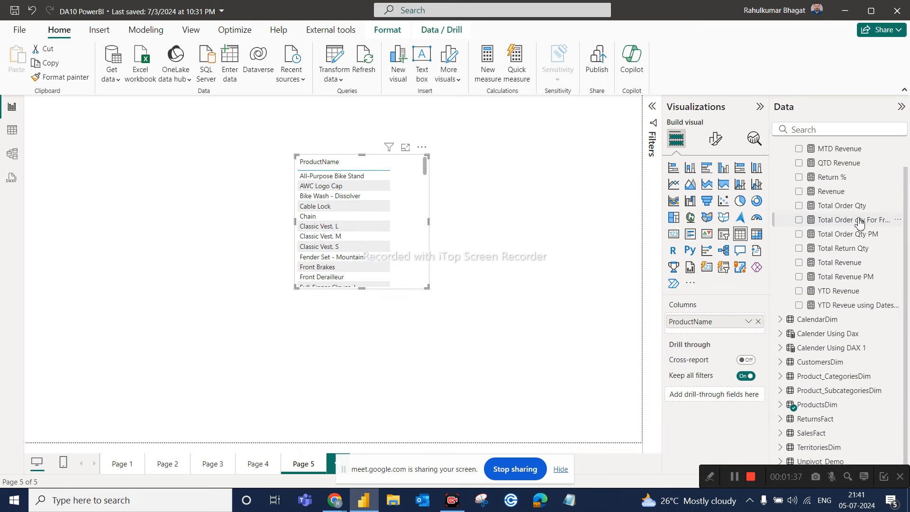
pyautogui.click(835, 131)
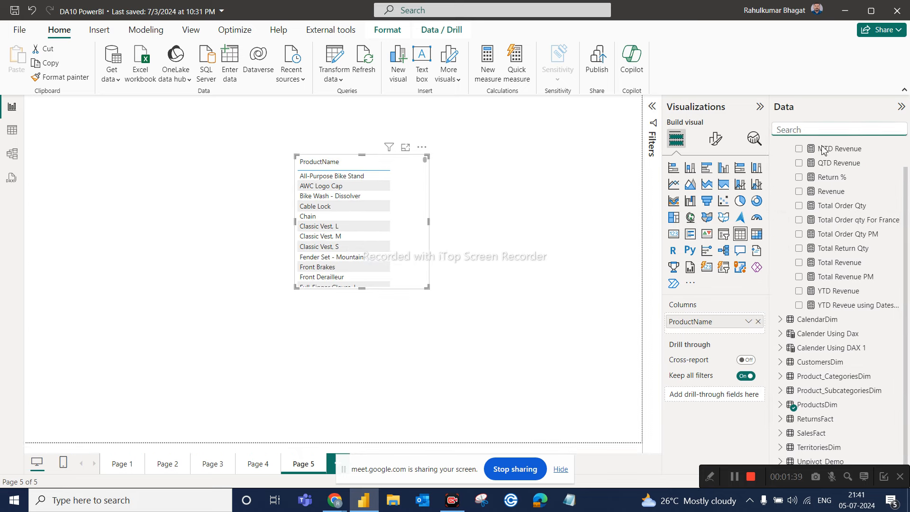
pyautogui.scroll(1, 844, 213)
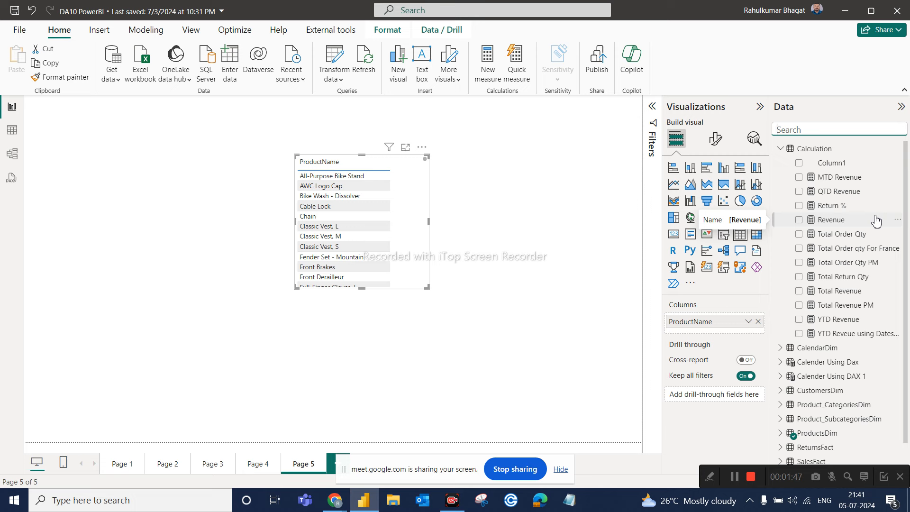
pyautogui.click(839, 292)
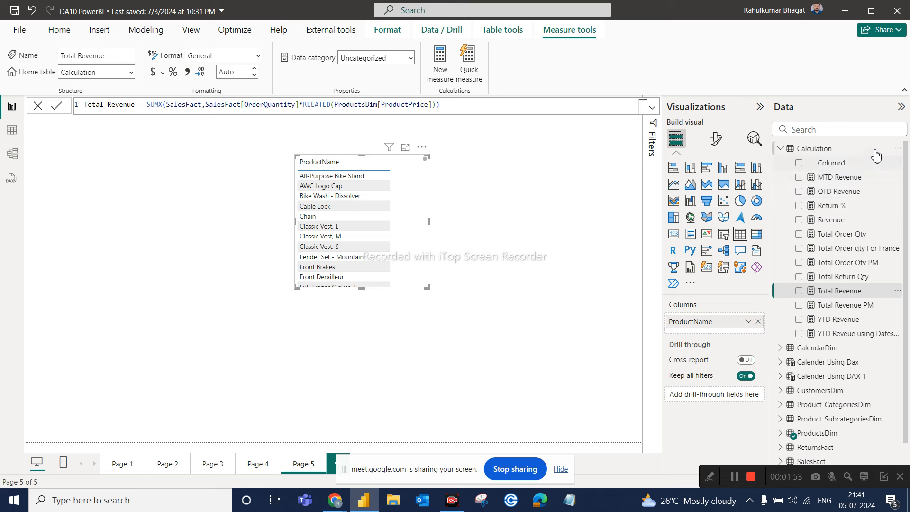
# Step: Create a new measure in the Calculation table named Total cost, starting a SUMX over the SalesFact table
pyautogui.click(897, 148)
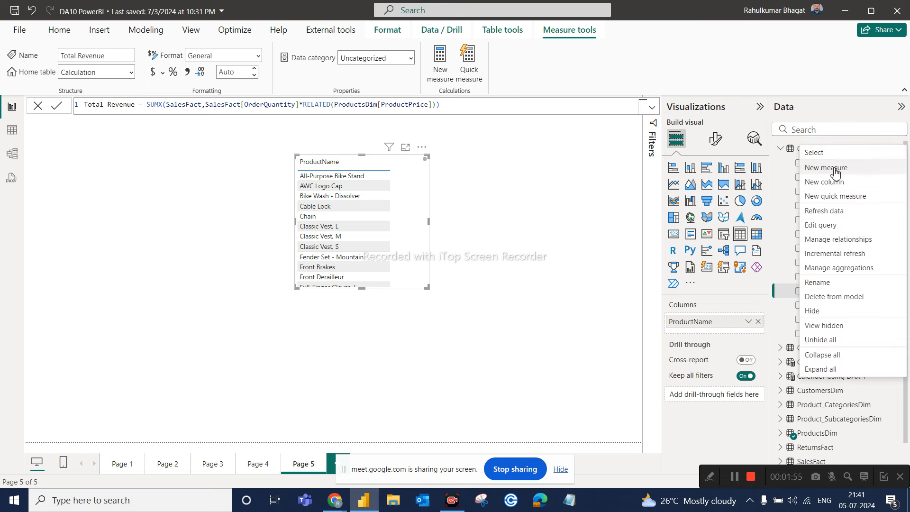
pyautogui.click(834, 169)
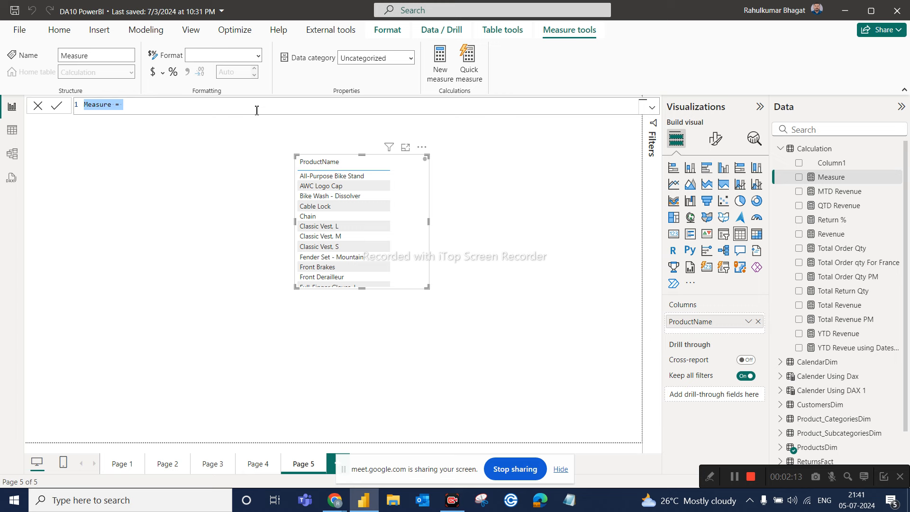
pyautogui.write('Total ')
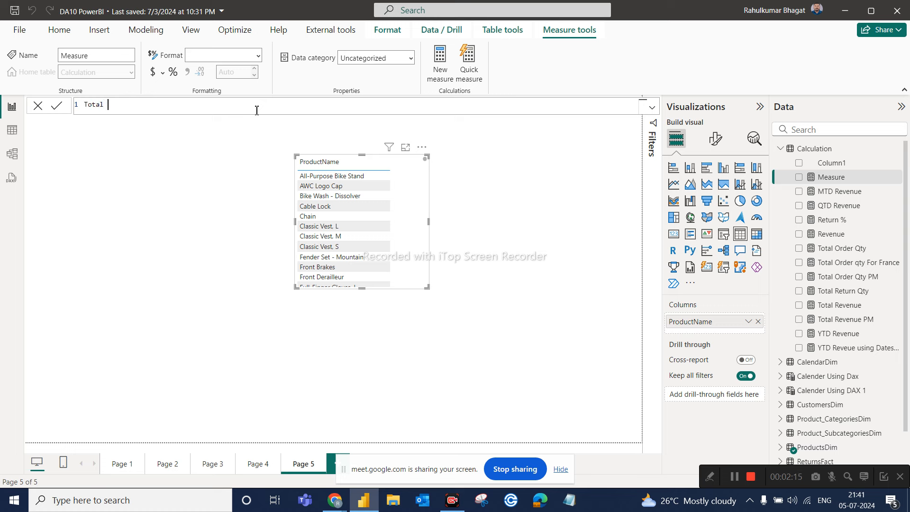
pyautogui.write('cost = sumx(sale')
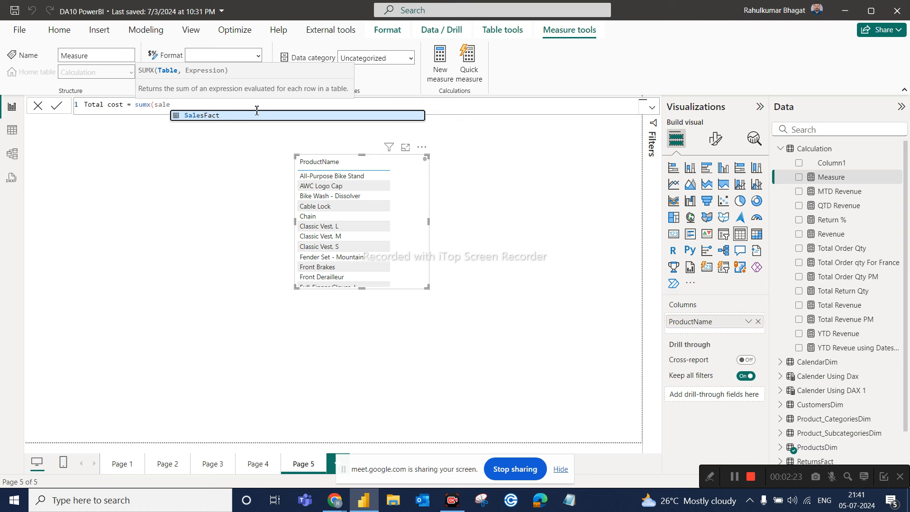
pyautogui.press('Tab')
pyautogui.write(',')
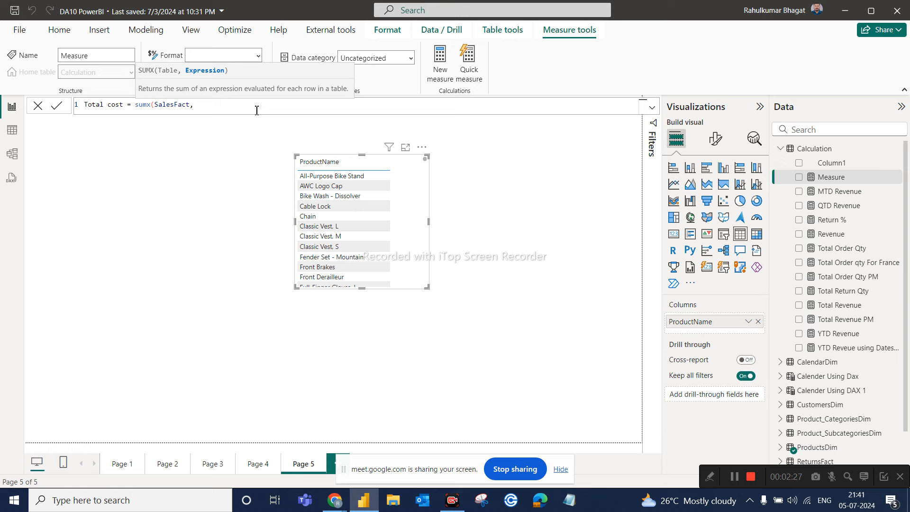
# Step: Enter SalesFact[OrderQuantity] as the beginning of the SUMX expression in the Total cost measure
pyautogui.write('q')
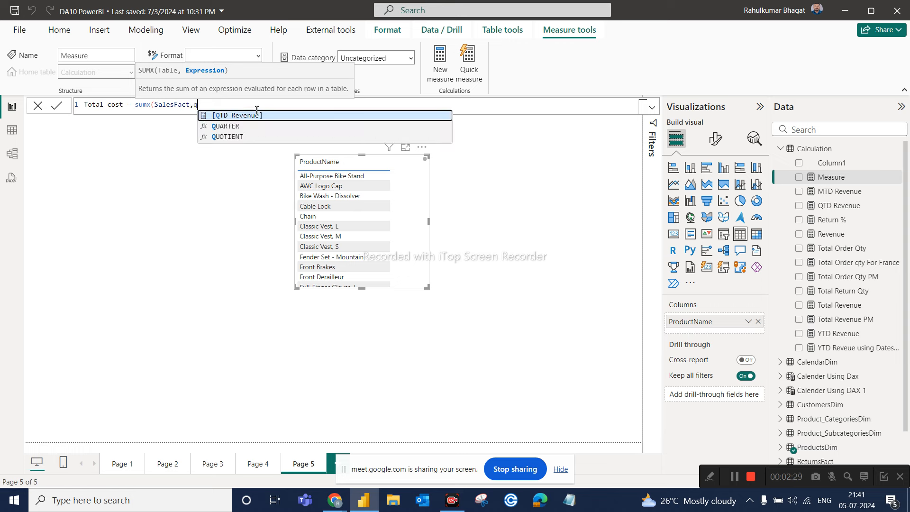
pyautogui.write('t')
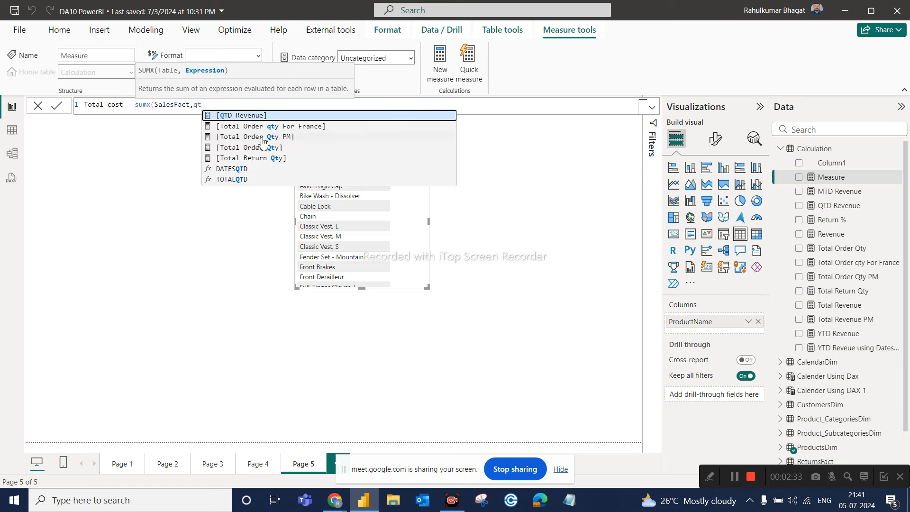
pyautogui.press('BackSpace')
pyautogui.press('BackSpace')
pyautogui.write('sal')
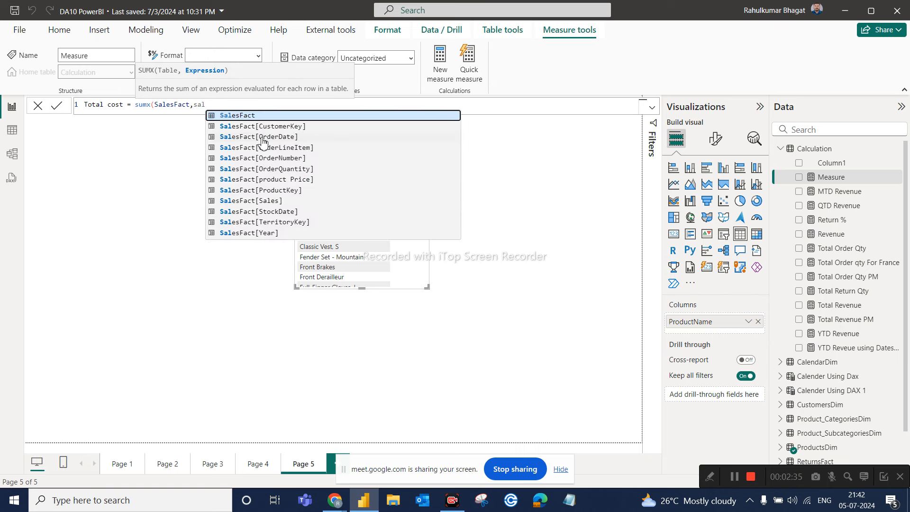
pyautogui.click(284, 170)
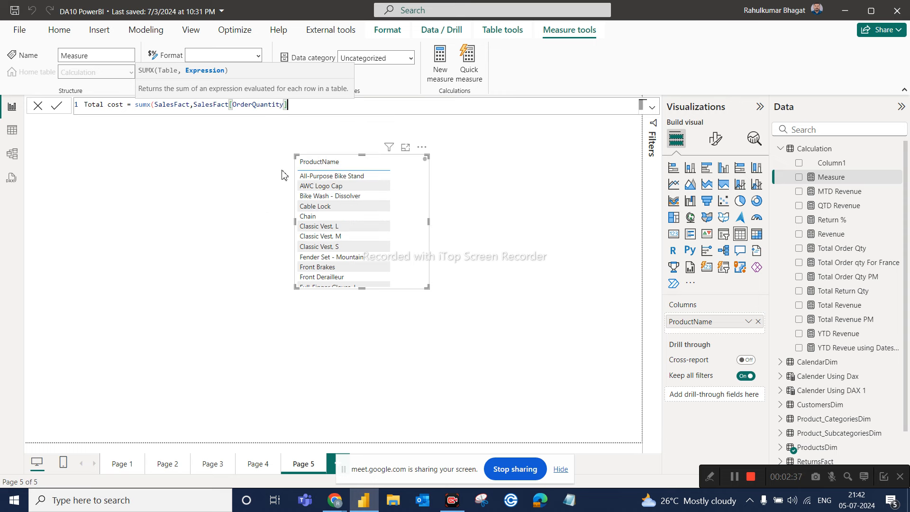
# Step: Multiply the order quantity by RELATED(ProductsDim[ProductCost]), close the formula and commit the Total cost measure
pyautogui.write('*rela')
pyautogui.press('Tab')
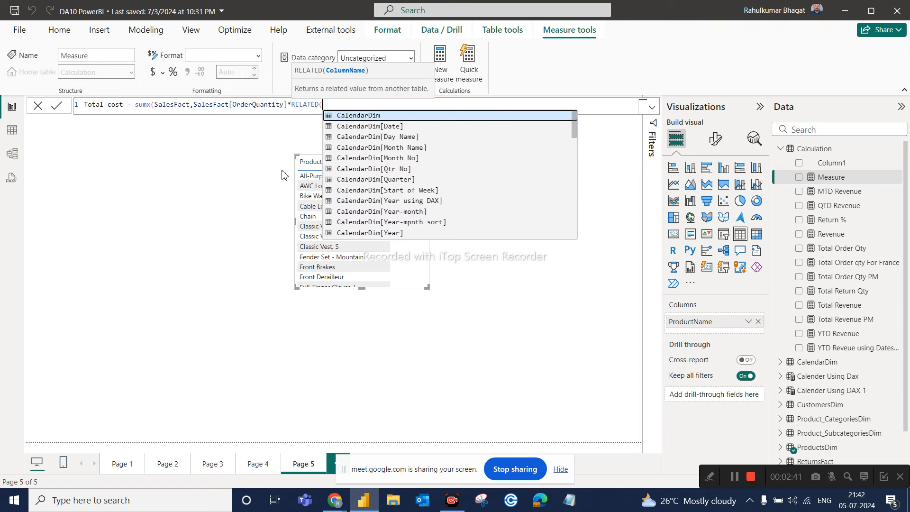
pyautogui.write('pro')
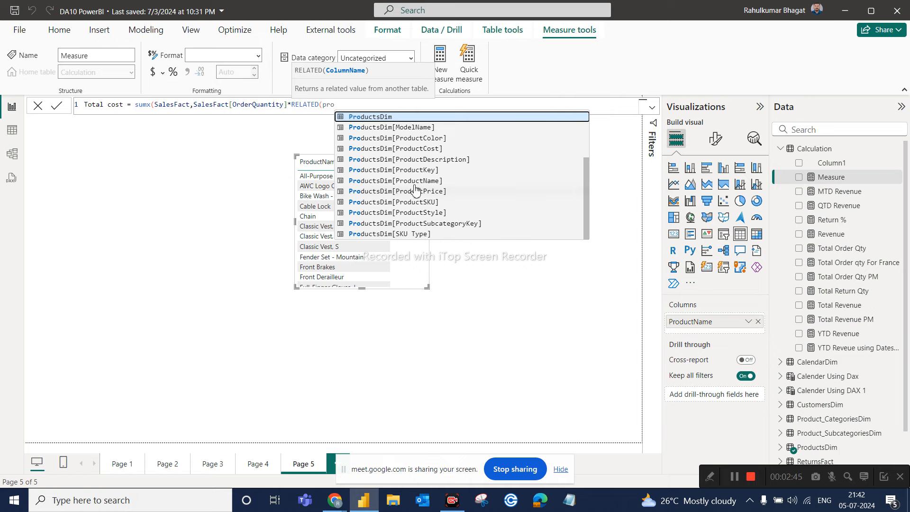
pyautogui.click(425, 148)
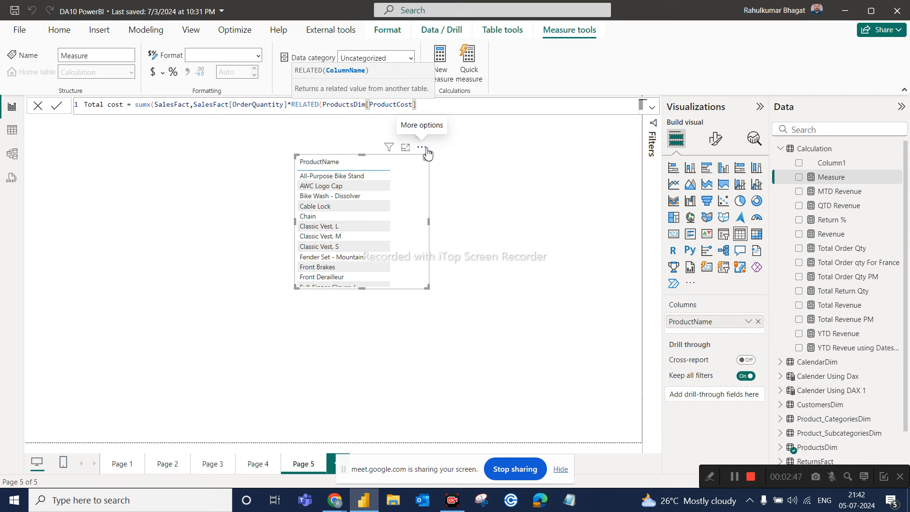
pyautogui.write('))')
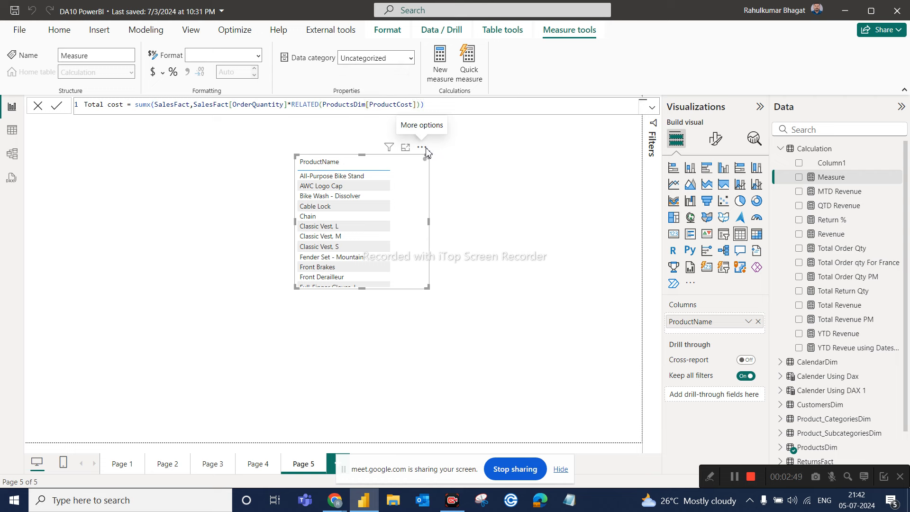
pyautogui.press('Return')
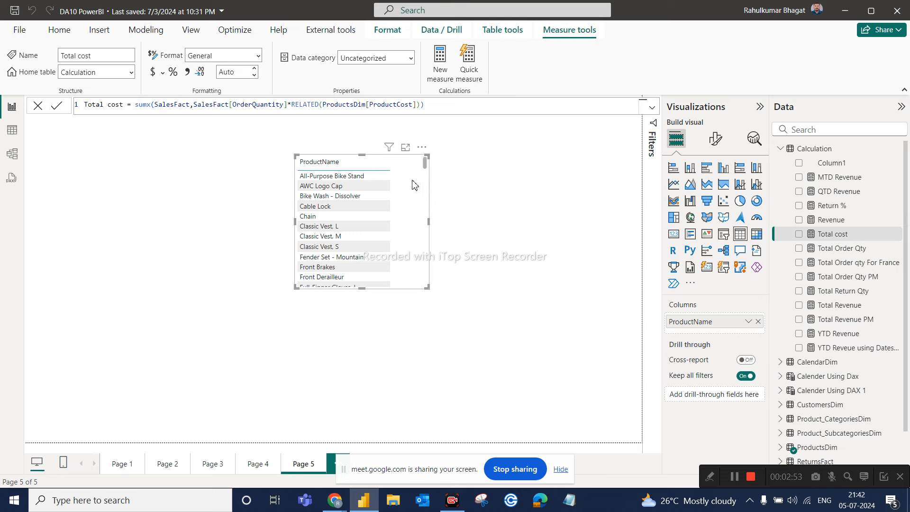
# Step: Move the ProductName table aside and place the Total cost and Total Revenue measures on the canvas as two separate column charts
pyautogui.moveTo(413, 183); pyautogui.dragTo(307, 207)
pyautogui.moveTo(832, 234); pyautogui.dragTo(434, 169)
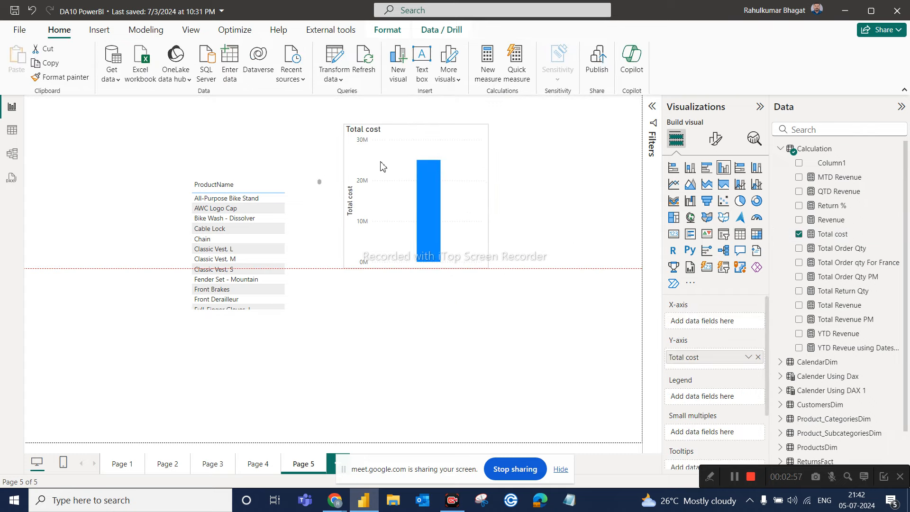
pyautogui.moveTo(839, 305); pyautogui.dragTo(589, 194)
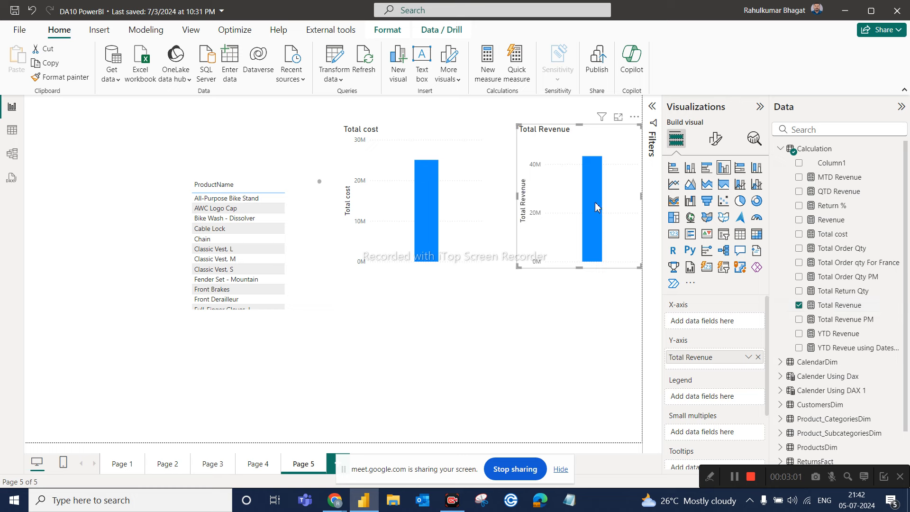
# Step: Convert the Total Revenue and Total cost column charts into card visuals
pyautogui.click(673, 233)
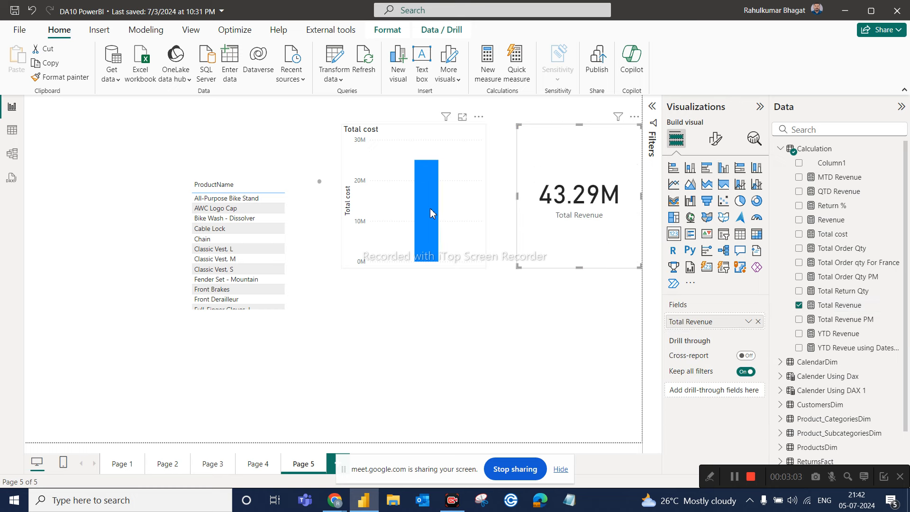
pyautogui.click(463, 198)
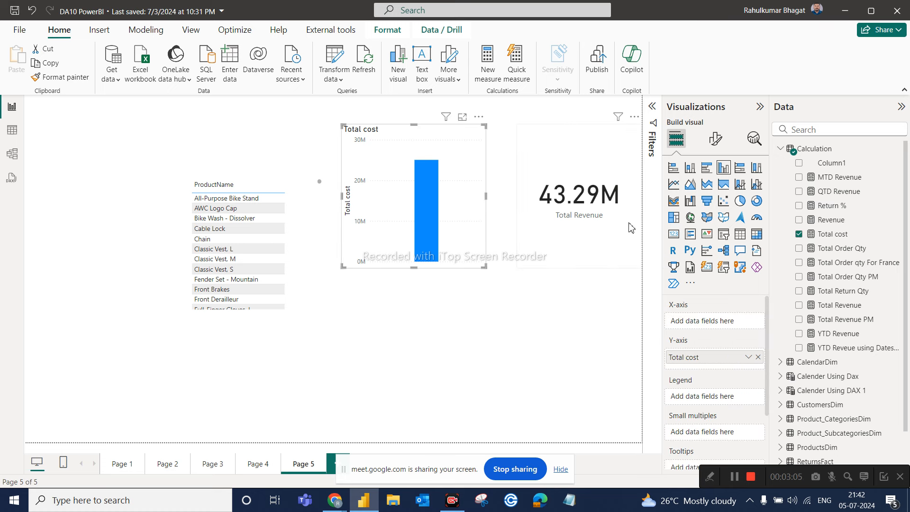
pyautogui.click(679, 234)
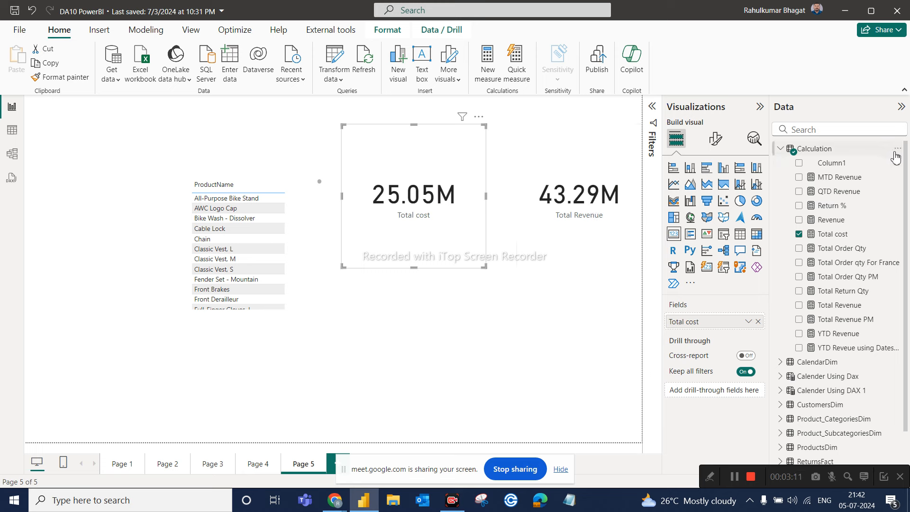
# Step: Create a new measure in the Calculation table and name it Total profit
pyautogui.click(894, 151)
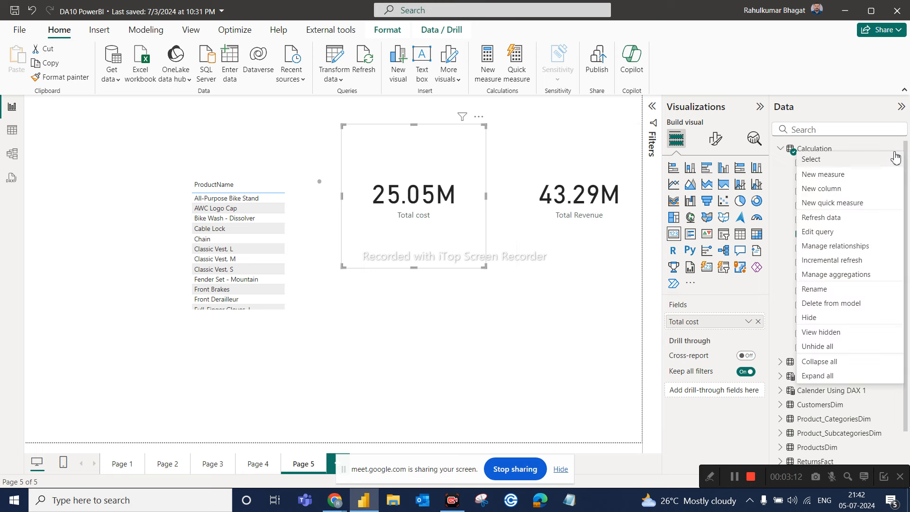
pyautogui.click(841, 178)
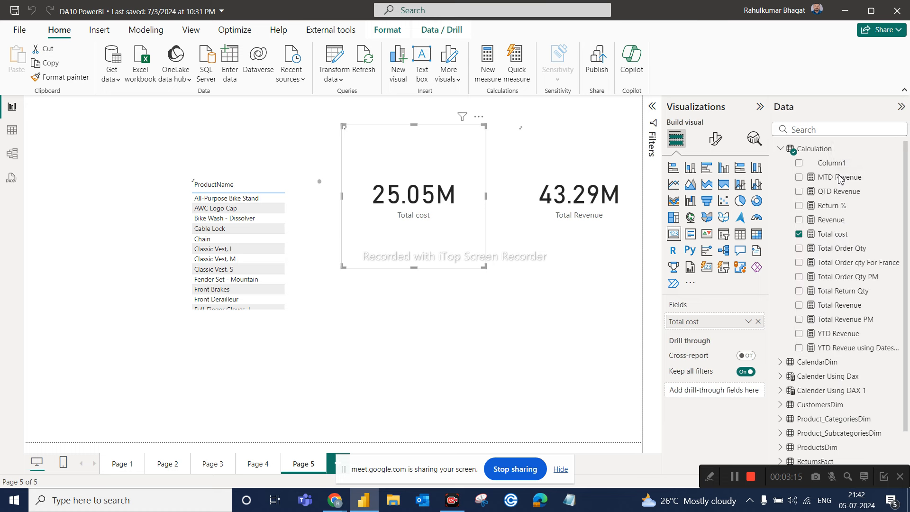
pyautogui.write('tp')
pyautogui.press('BackSpace')
pyautogui.press('BackSpace')
pyautogui.press('BackSpace')
pyautogui.write('Total profit ')
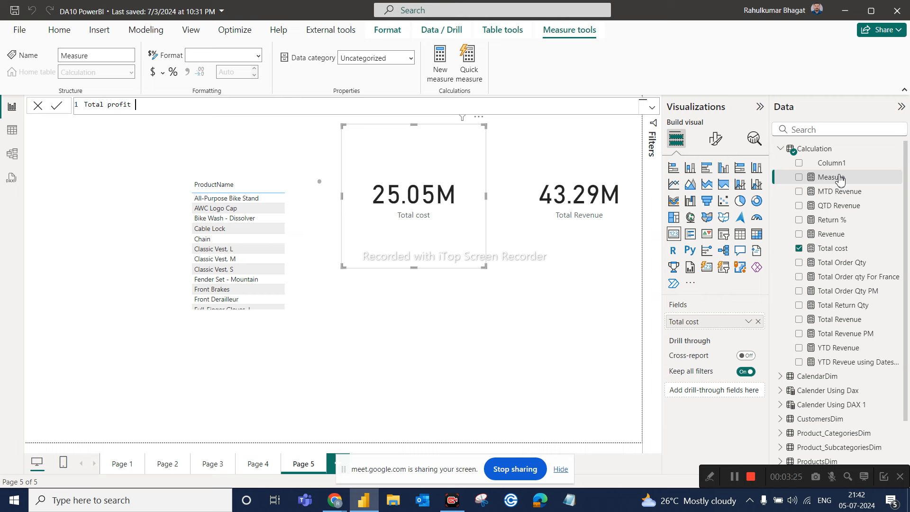
# Step: Define the Total profit measure as [Total Revenue]-[Total cost] and commit it
pyautogui.write('= tota')
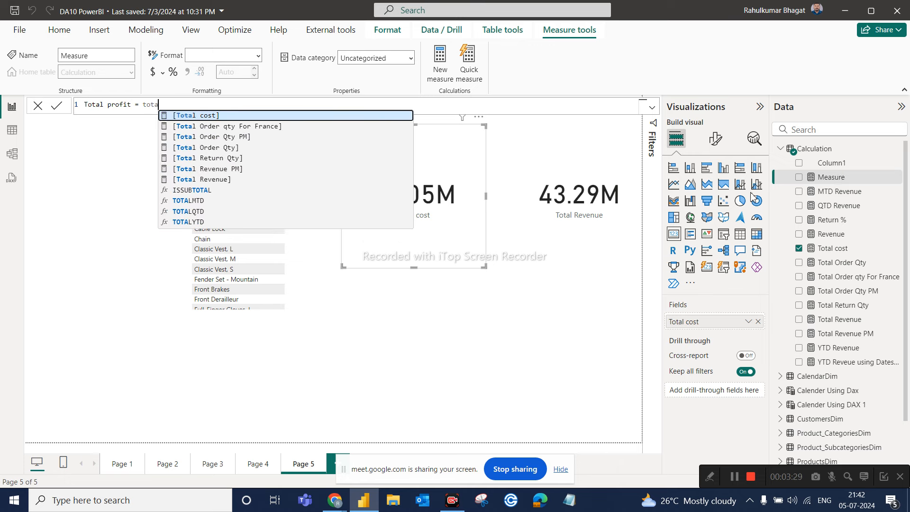
pyautogui.click(214, 181)
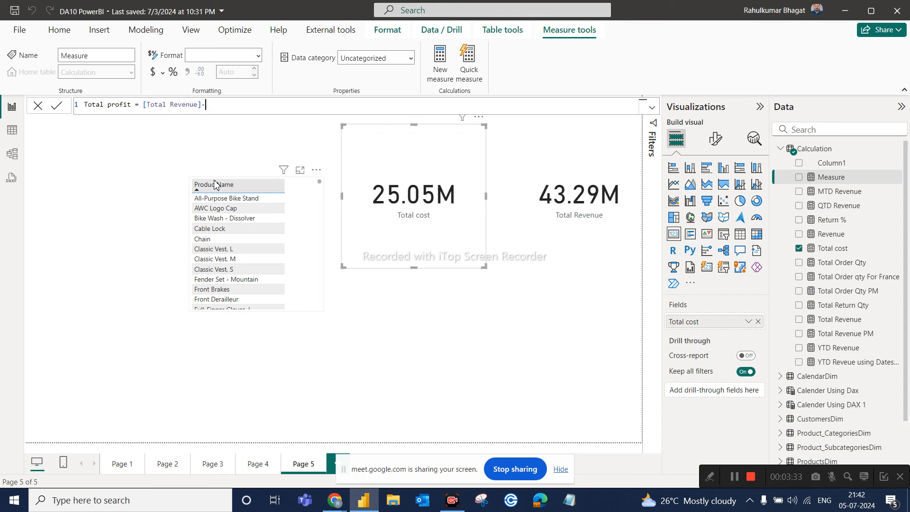
pyautogui.write('-tot')
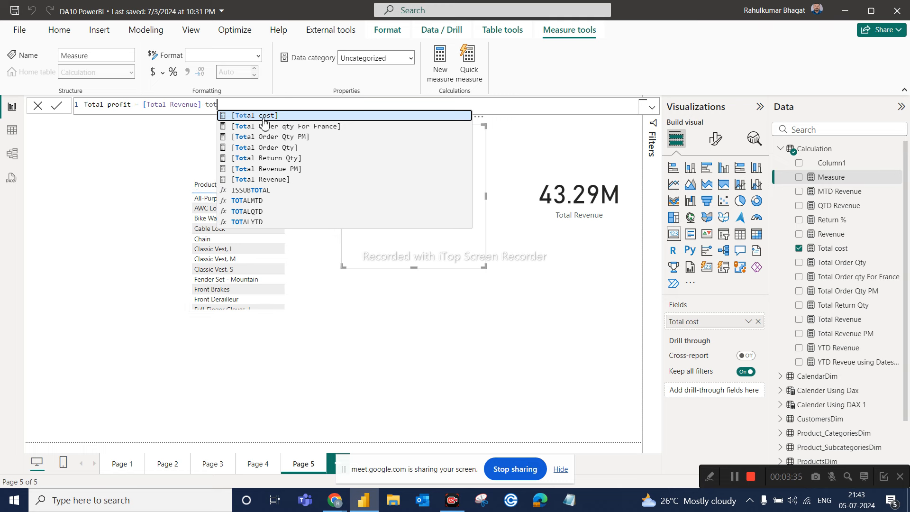
pyautogui.press('Tab')
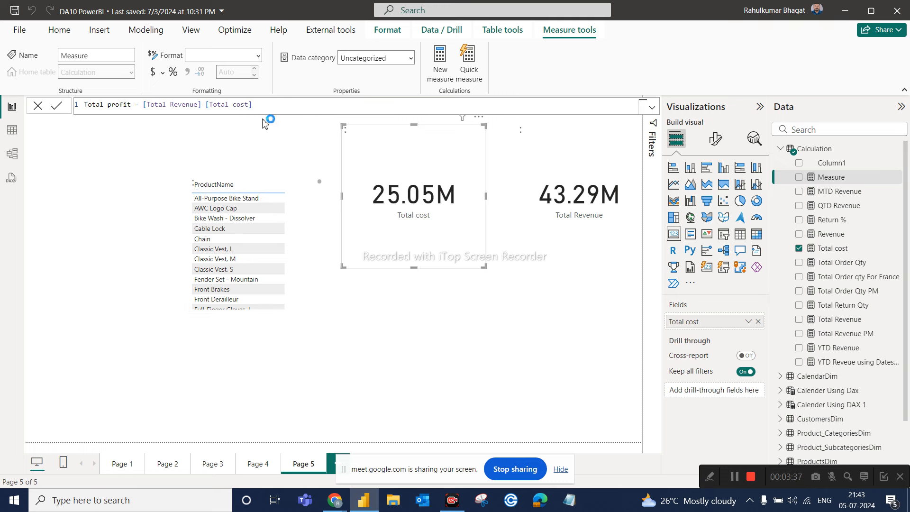
pyautogui.press('Return')
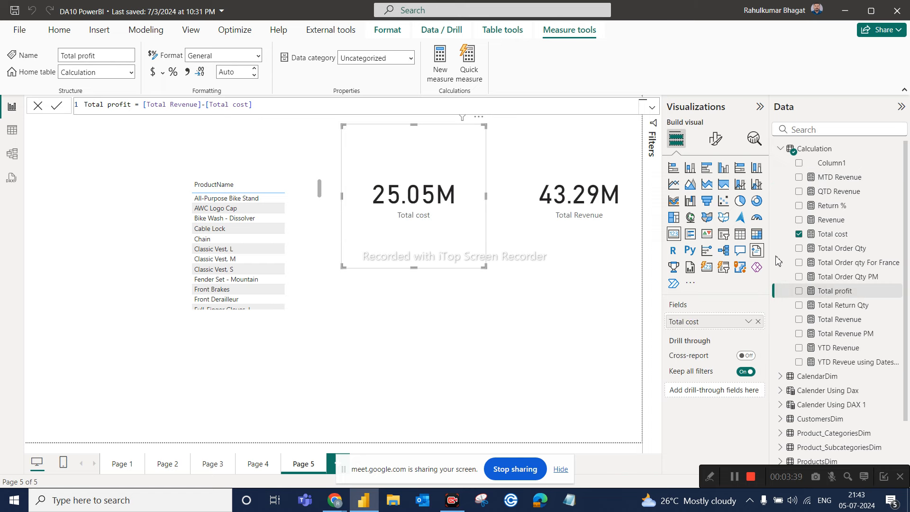
# Step: Place the Total profit measure on the canvas as a card centred below the Total cost and Total Revenue cards
pyautogui.moveTo(822, 295); pyautogui.dragTo(515, 339)
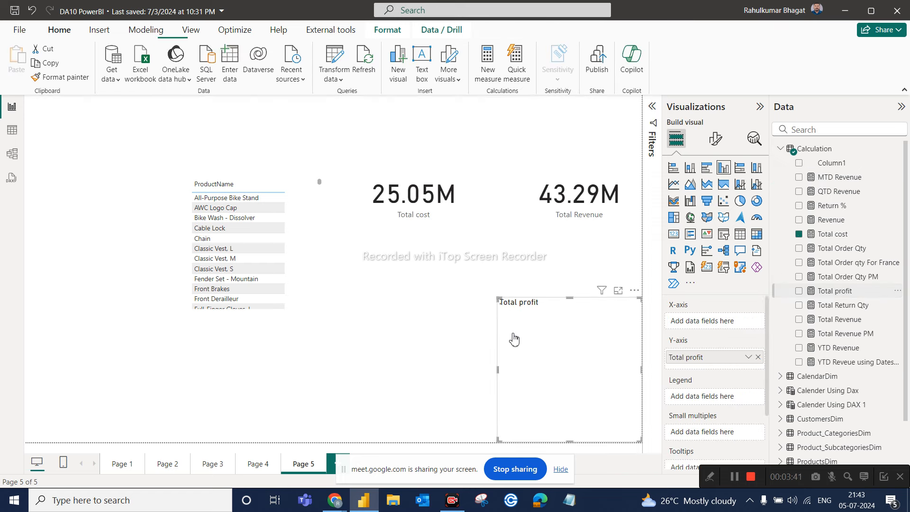
pyautogui.click(676, 242)
pyautogui.moveTo(571, 349); pyautogui.dragTo(503, 316)
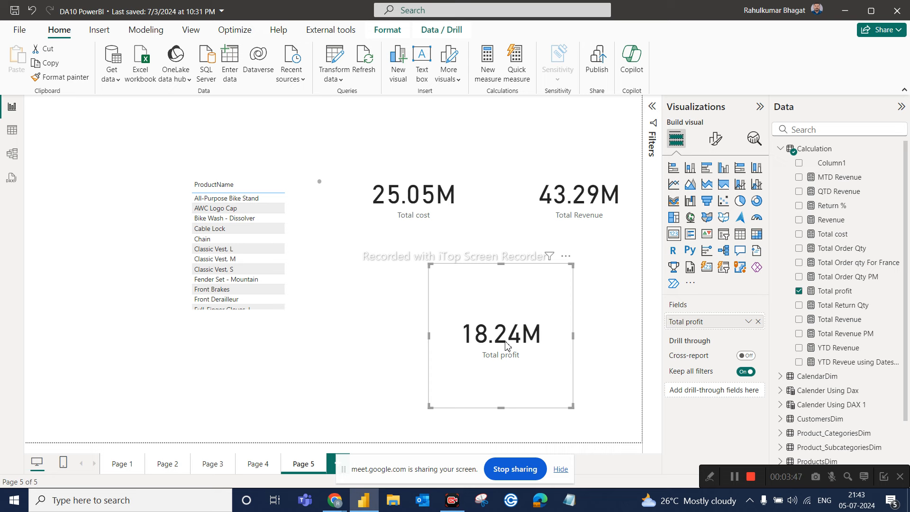
# Step: Reposition and enlarge the ProductName table, and add a Total profit column sorted in descending order
pyautogui.moveTo(305, 240); pyautogui.dragTo(220, 217)
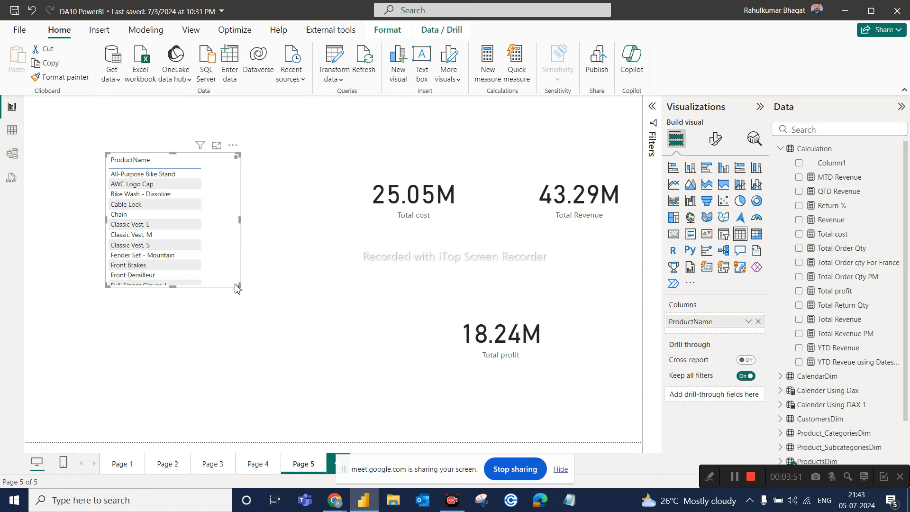
pyautogui.moveTo(237, 289); pyautogui.dragTo(266, 326)
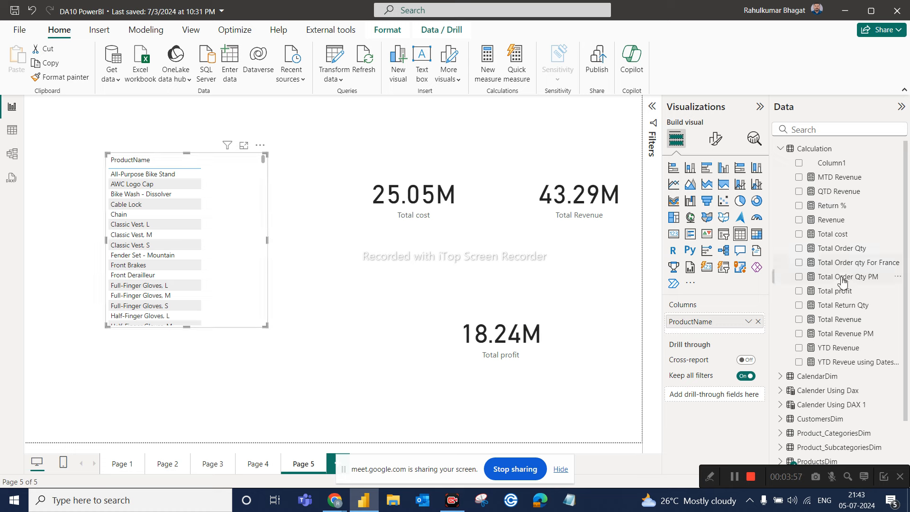
pyautogui.moveTo(843, 296); pyautogui.dragTo(754, 332)
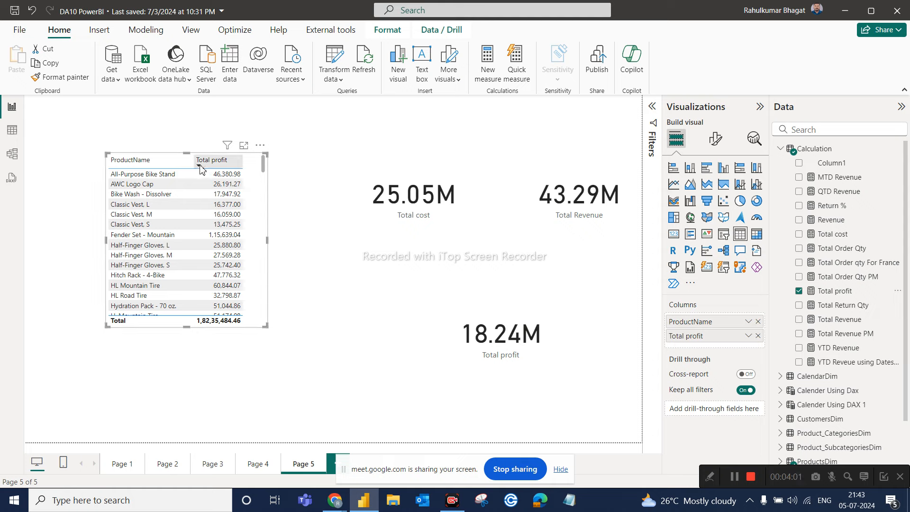
pyautogui.click(199, 166)
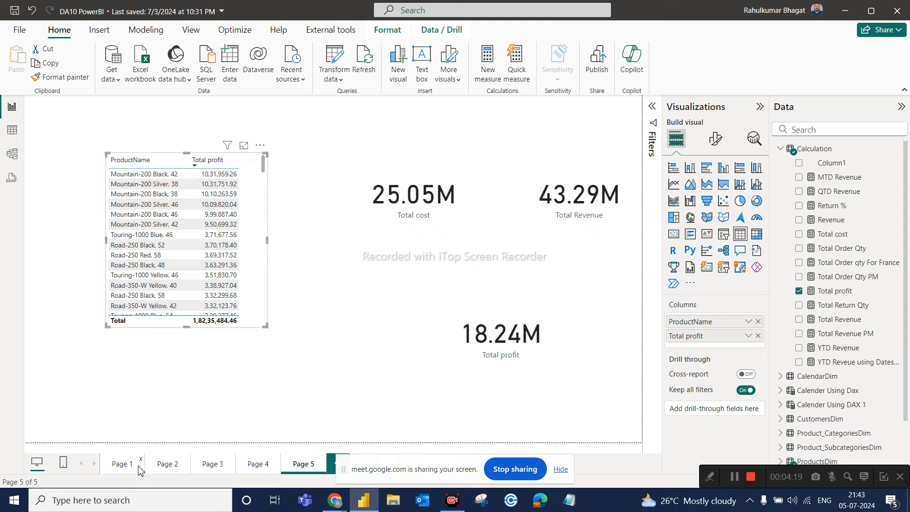
# Step: Add the ProductName field to the empty card below the monthly KPIs on Page 1
pyautogui.click(122, 464)
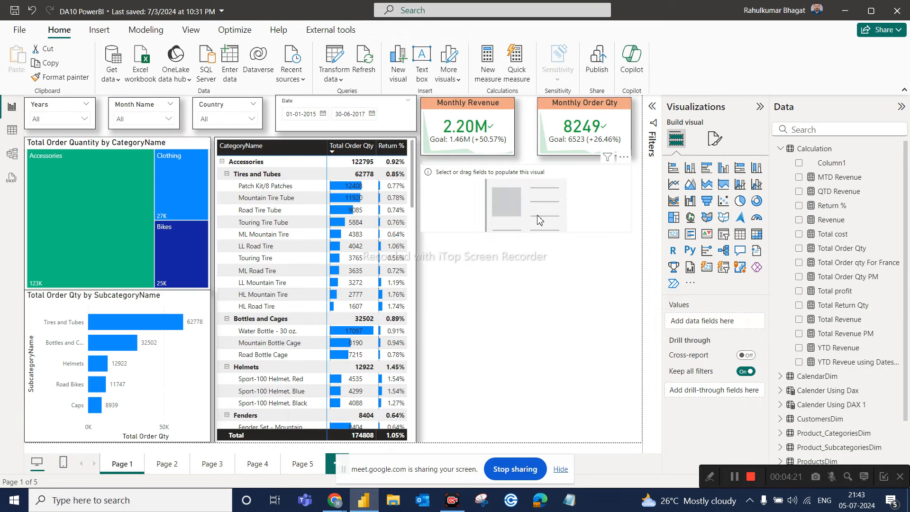
pyautogui.click(525, 219)
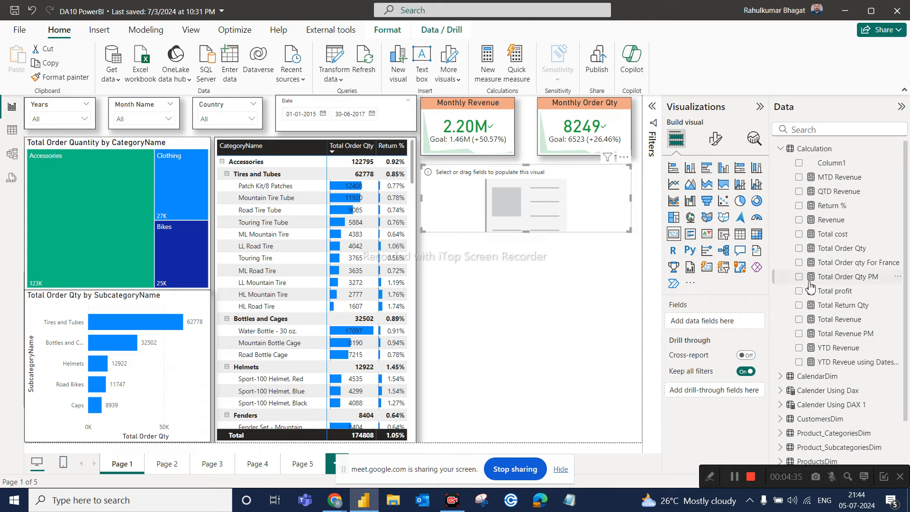
pyautogui.click(828, 129)
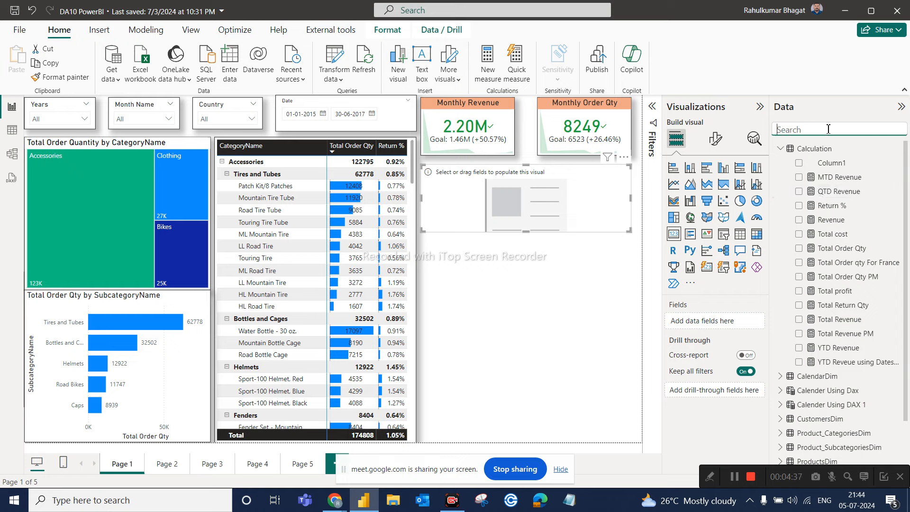
pyautogui.write('prod')
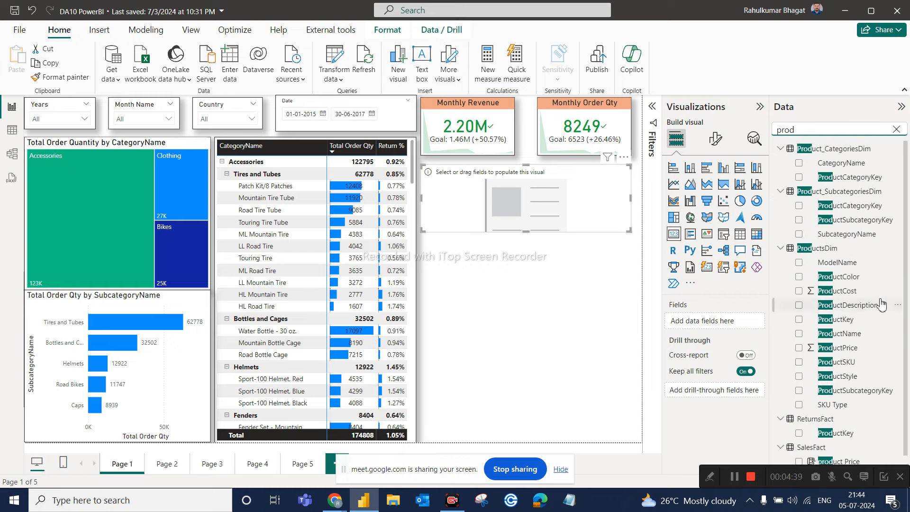
pyautogui.moveTo(842, 332); pyautogui.dragTo(706, 325)
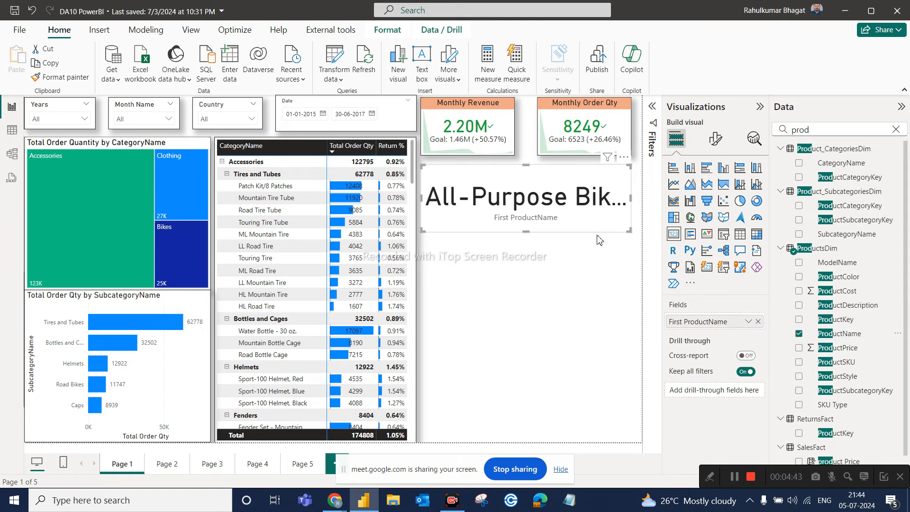
# Step: Set the callout value font size of the product name card to 25
pyautogui.click(715, 138)
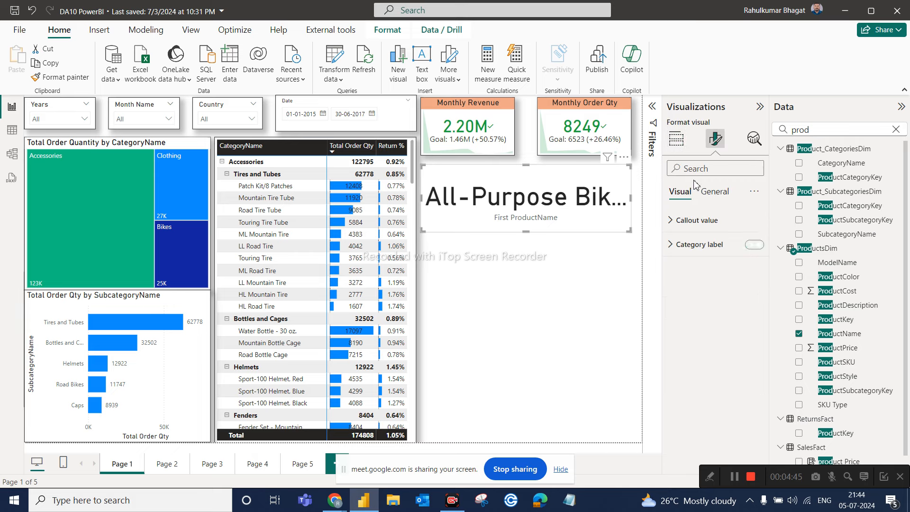
pyautogui.click(692, 224)
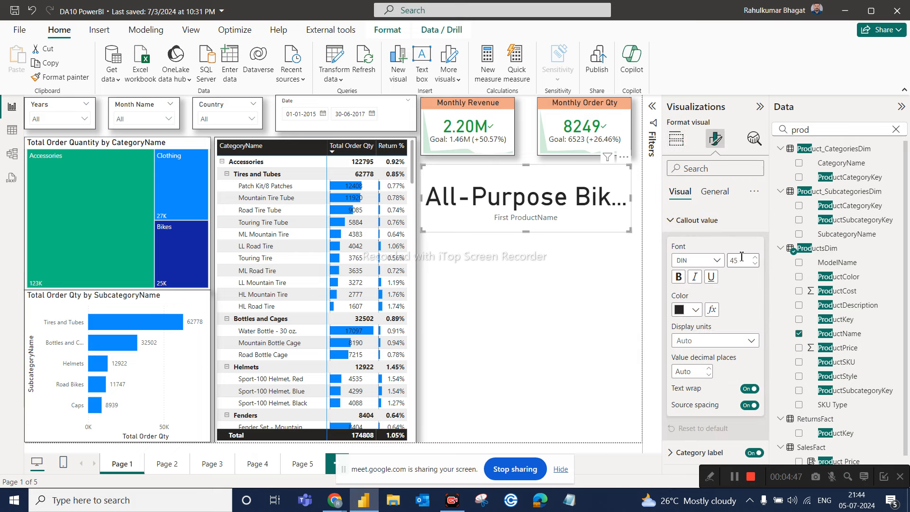
pyautogui.write('25')
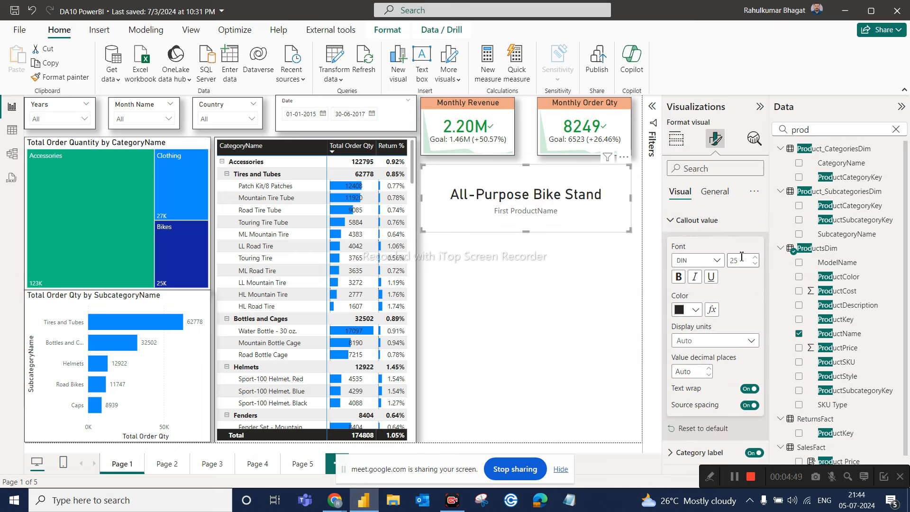
# Step: Sort the product profit table on Page 5 by ProductName in ascending order, and return to Page 1
pyautogui.click(301, 467)
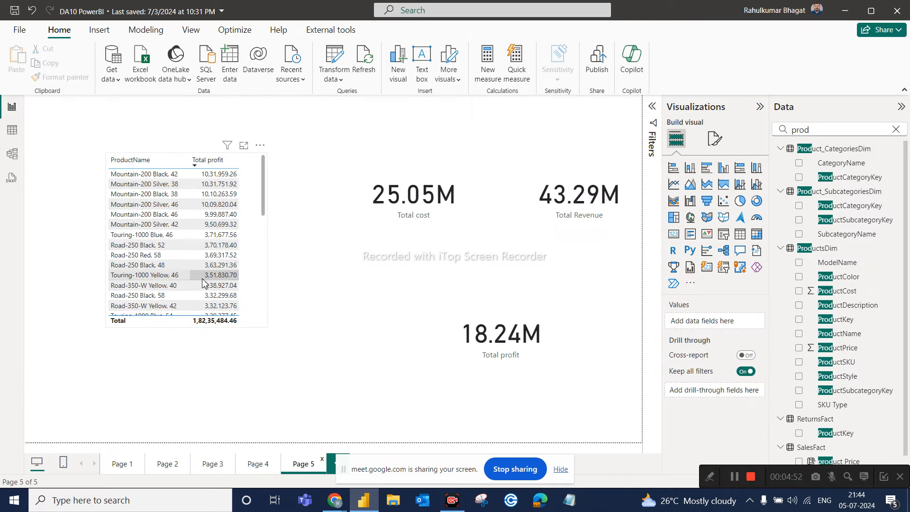
pyautogui.click(114, 167)
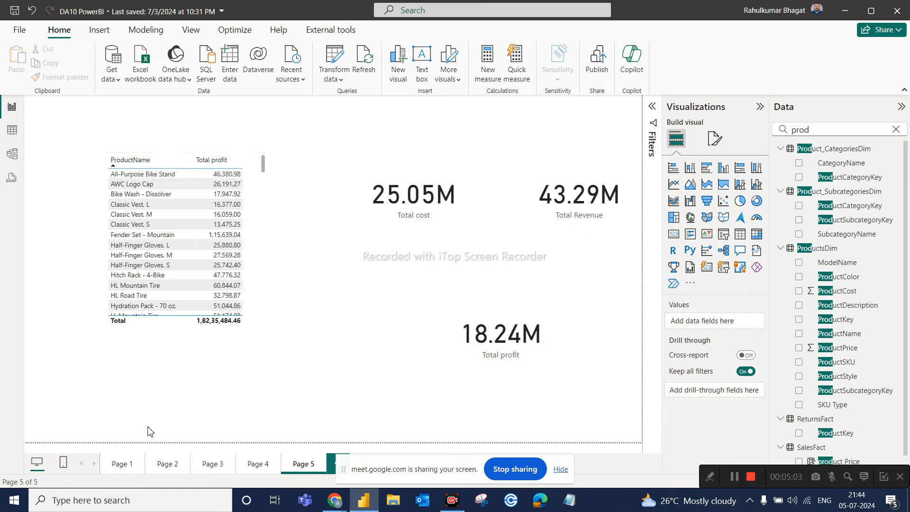
pyautogui.click(119, 464)
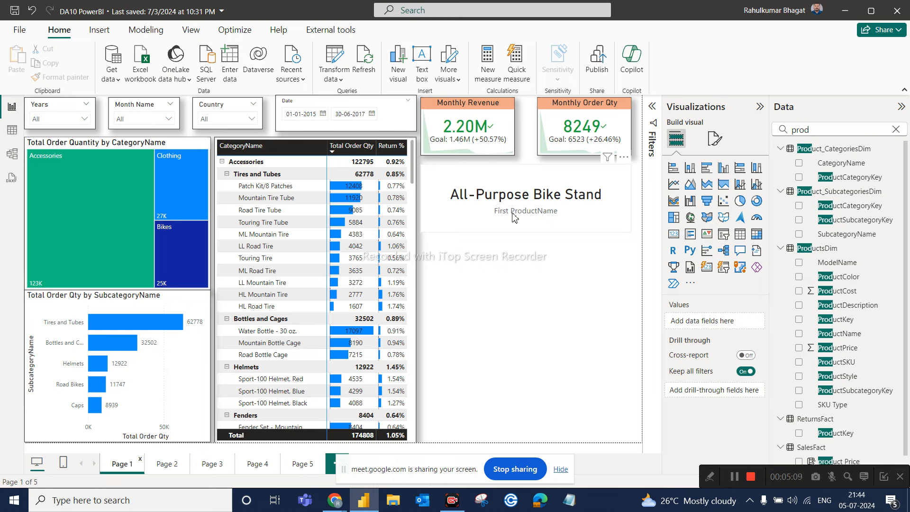
# Step: Add ProductName as a visual-level filter on the product name card and set it to Top N showing the Top 1 item
pyautogui.click(523, 202)
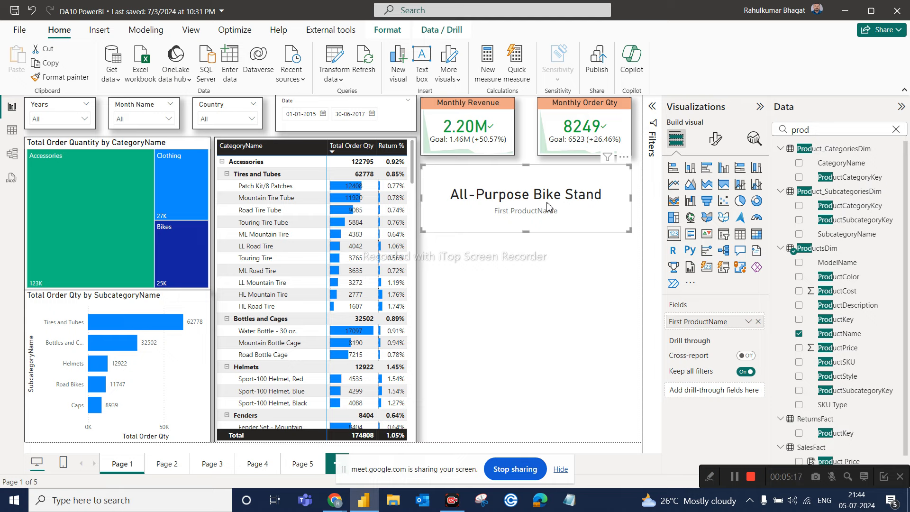
pyautogui.click(652, 106)
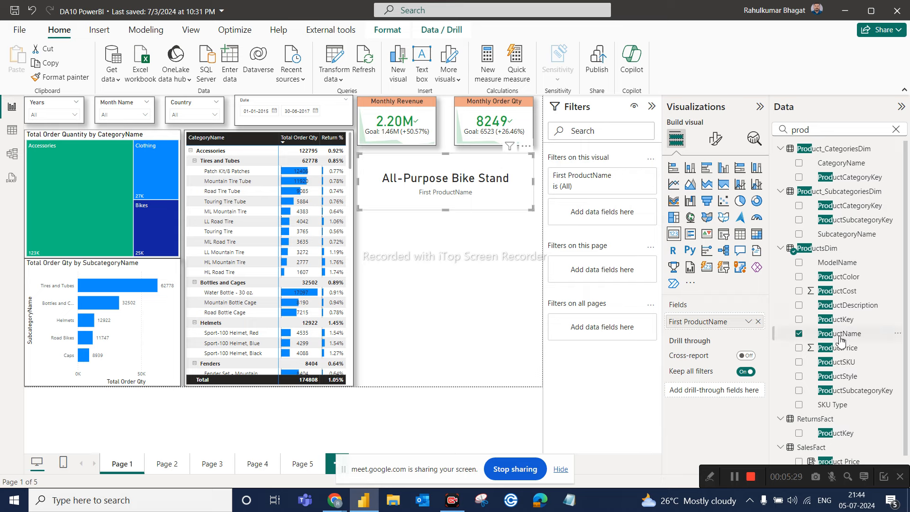
pyautogui.moveTo(840, 338); pyautogui.dragTo(614, 218)
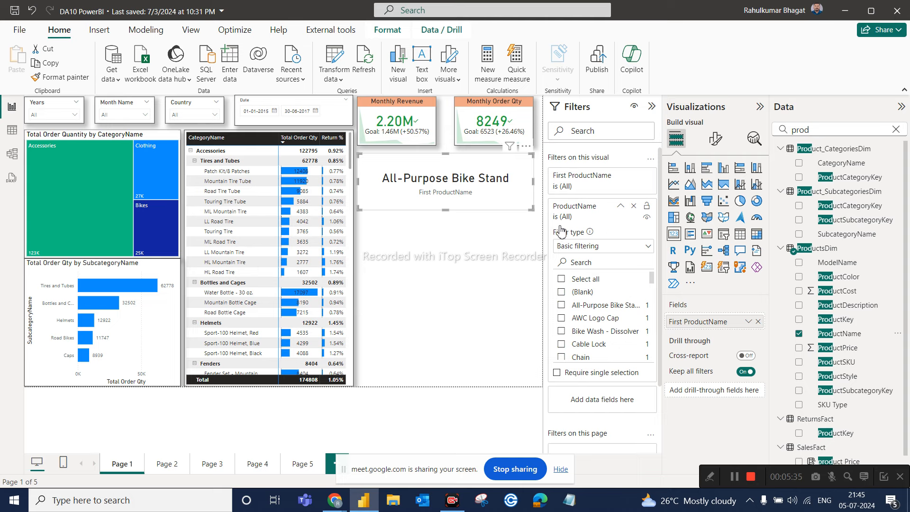
pyautogui.click(582, 249)
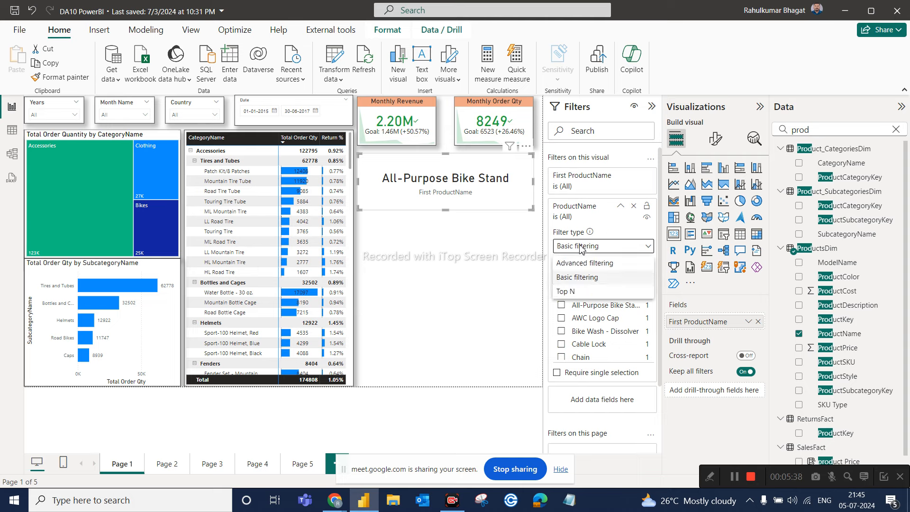
pyautogui.click(577, 293)
pyautogui.click(608, 280)
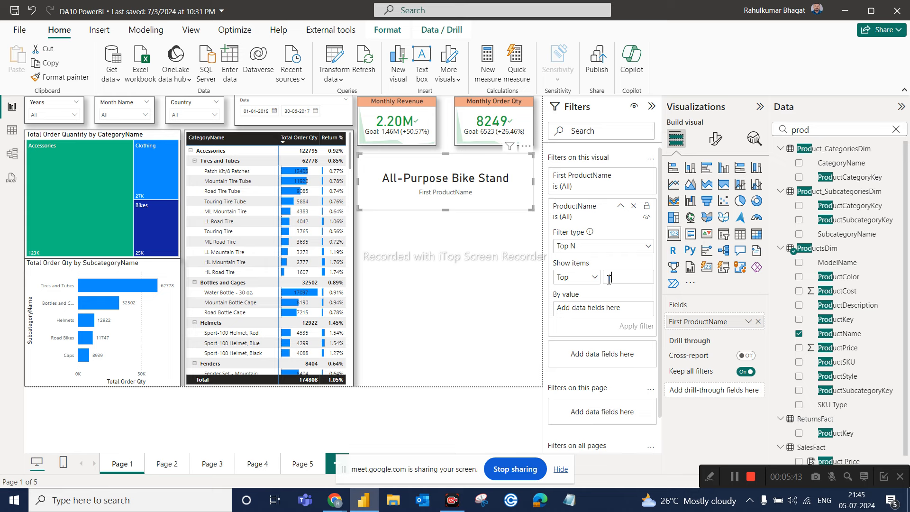
pyautogui.write('1')
# Step: Rank the product name card's Top 1 ProductName filter by the Total profit measure and apply the filter
pyautogui.doubleClick(816, 124)
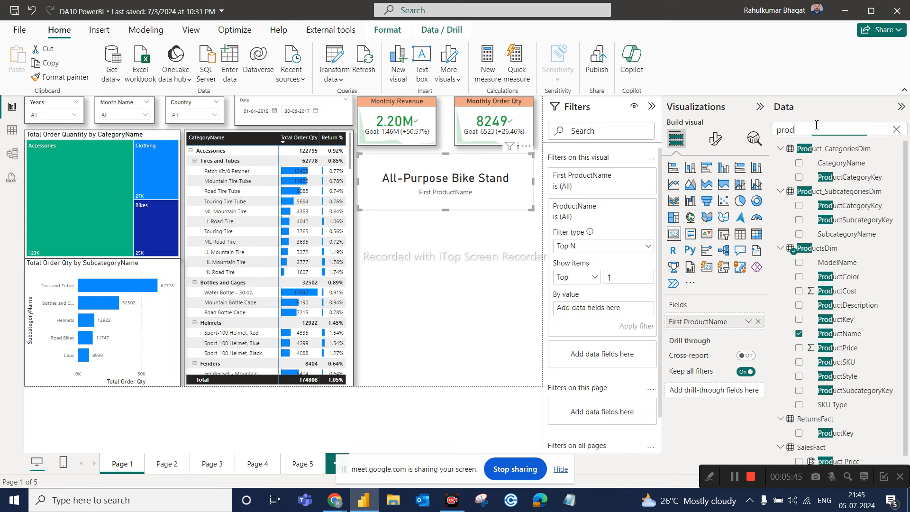
pyautogui.write('prof')
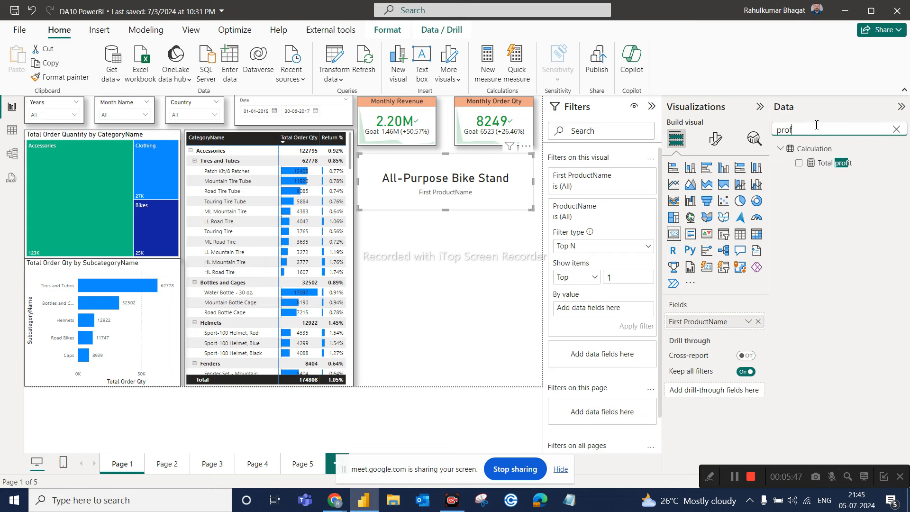
pyautogui.moveTo(835, 169); pyautogui.dragTo(614, 315)
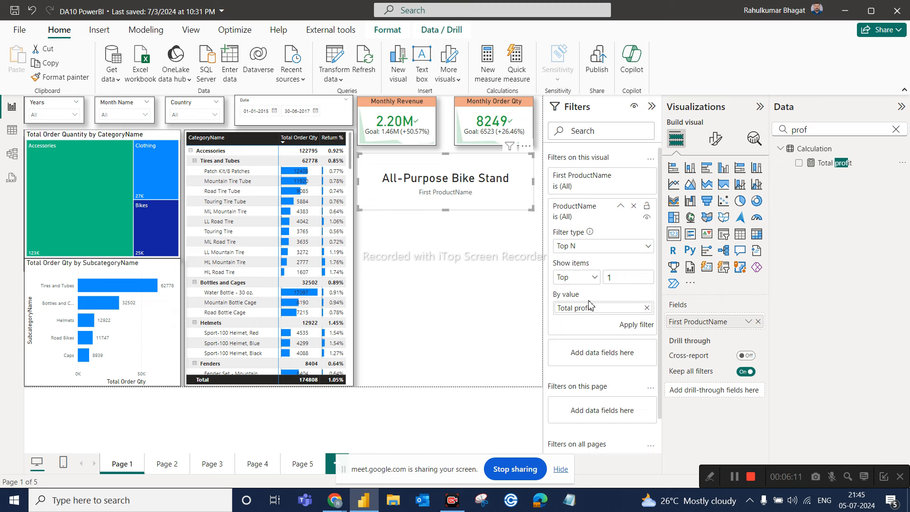
pyautogui.click(635, 324)
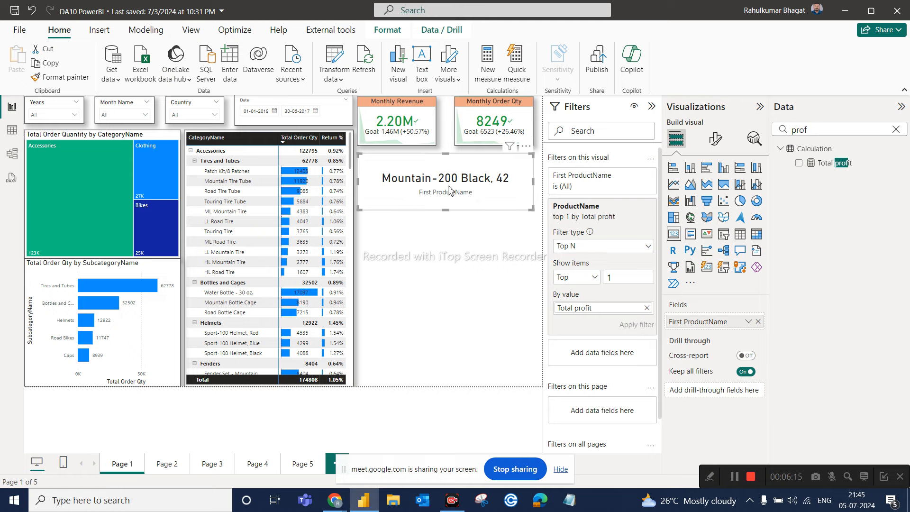
# Step: Sort the product profit table on Page 5 by Total profit in descending order, and return to the product name card on Page 1
pyautogui.click(306, 469)
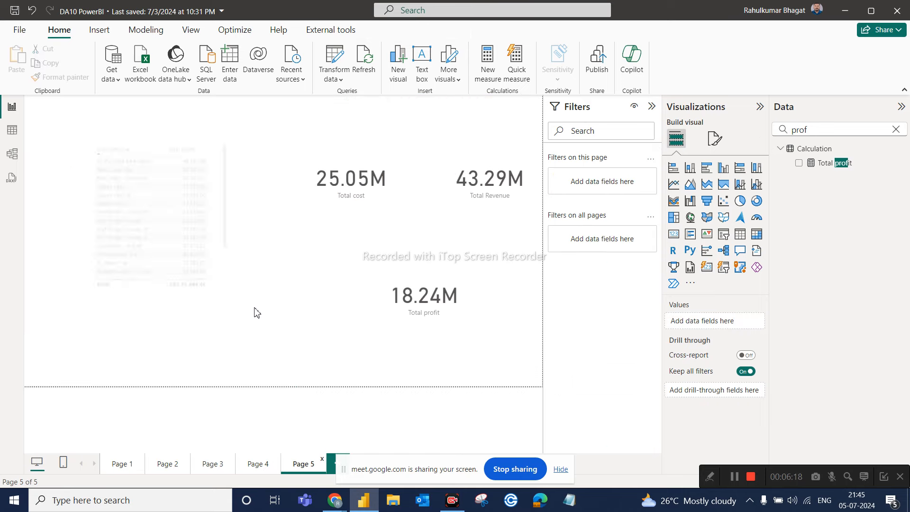
pyautogui.click(172, 157)
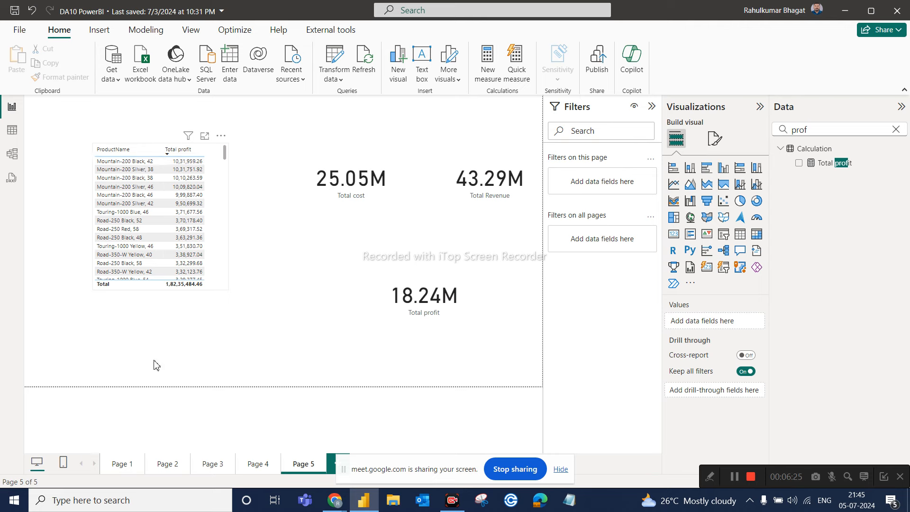
pyautogui.click(122, 463)
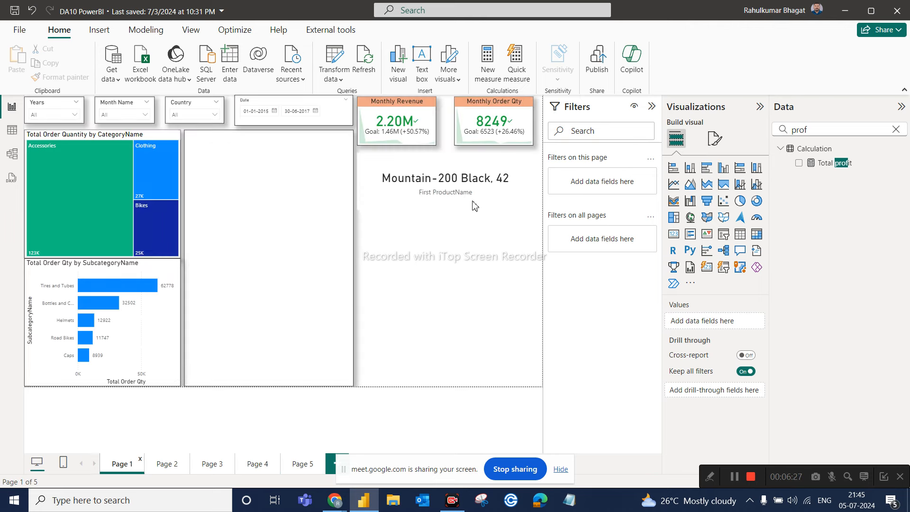
pyautogui.click(480, 186)
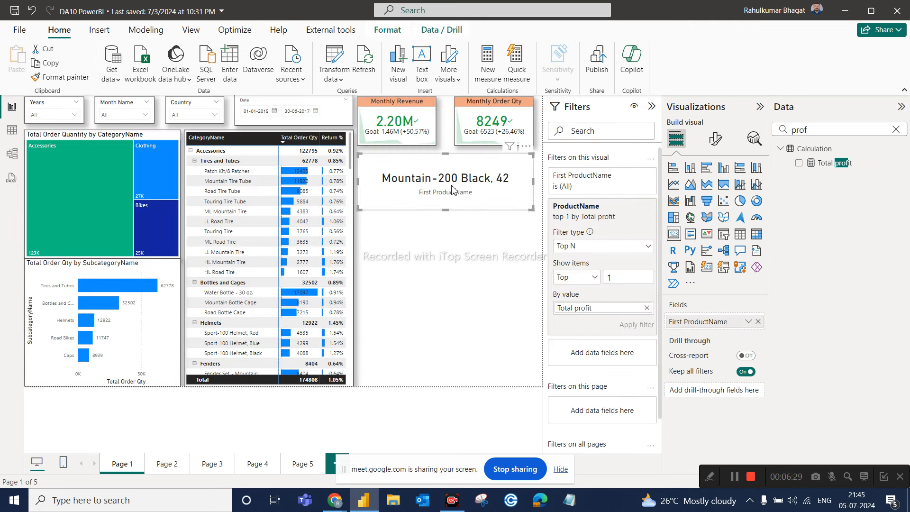
# Step: Filter Page 1 to Canada in the Country slicer and February in the Month Name slicer
pyautogui.click(74, 116)
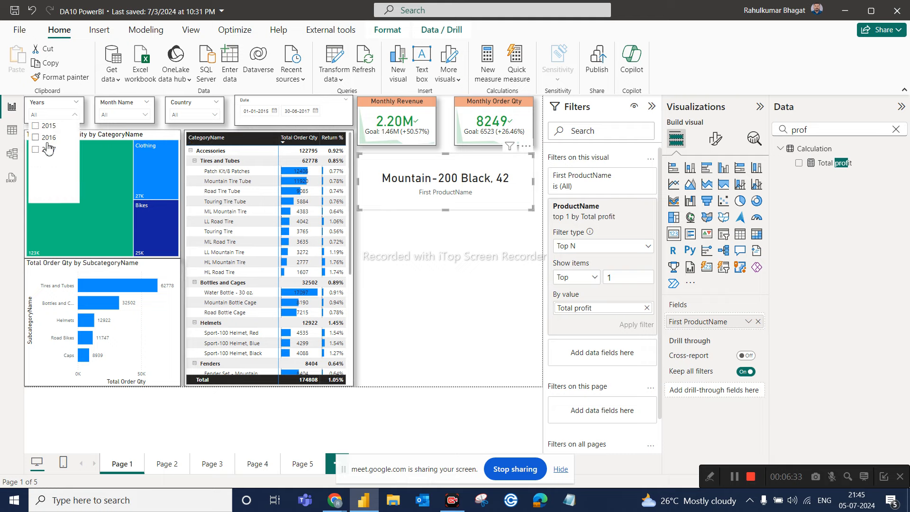
pyautogui.click(183, 117)
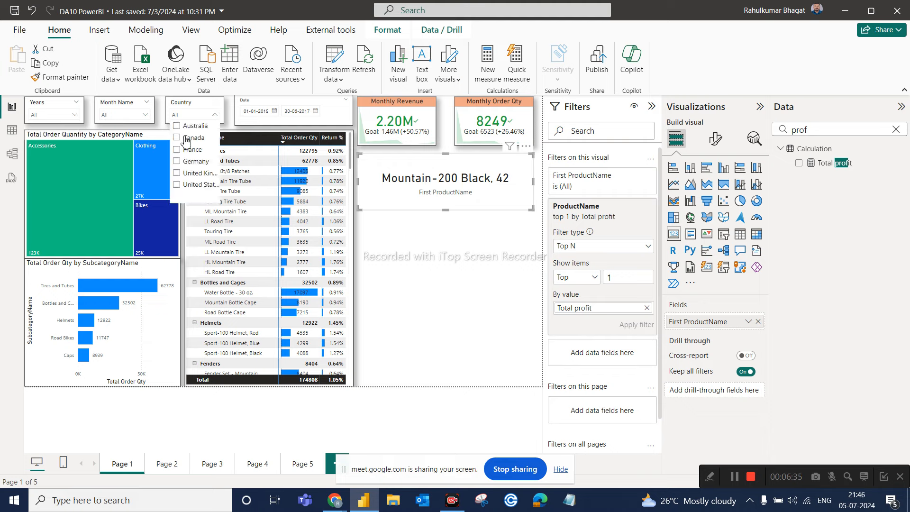
pyautogui.click(185, 142)
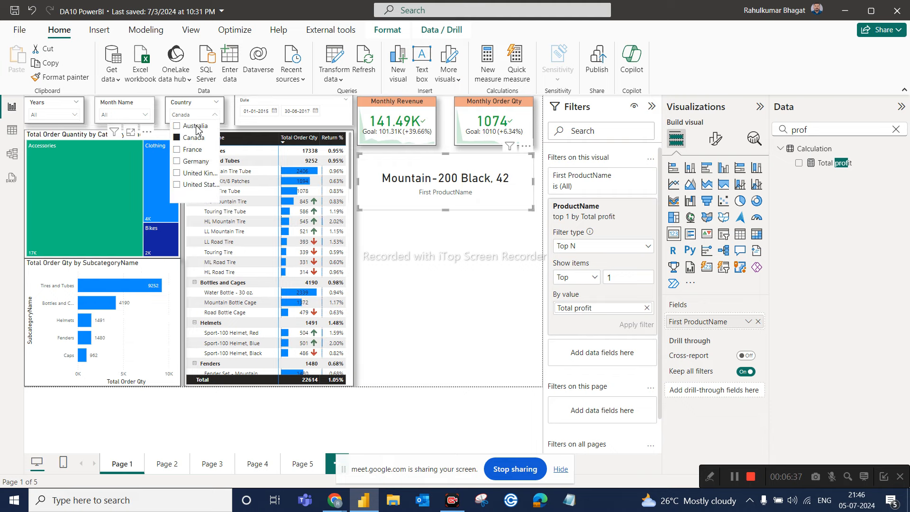
pyautogui.click(138, 114)
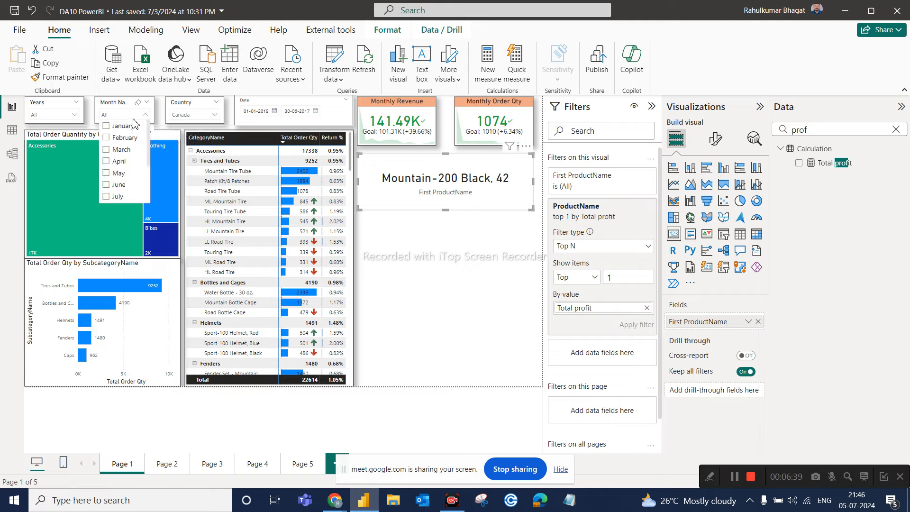
pyautogui.click(122, 139)
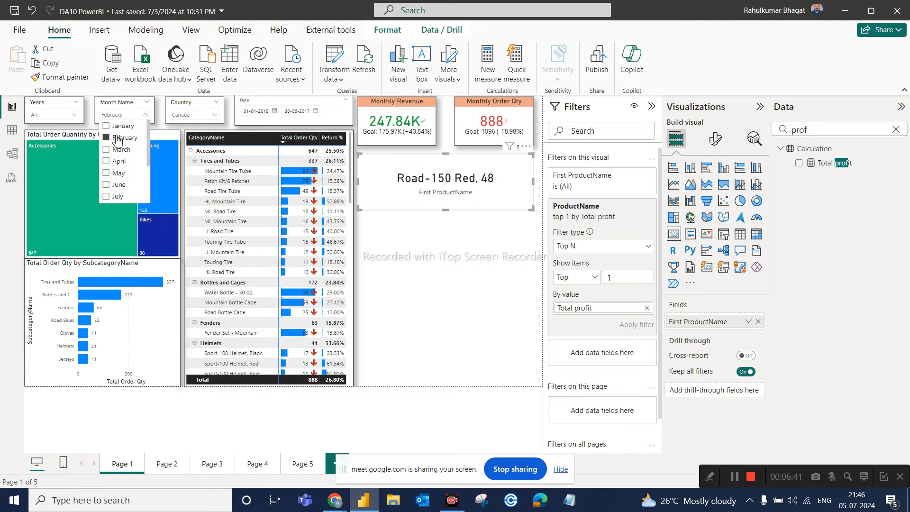
pyautogui.click(423, 278)
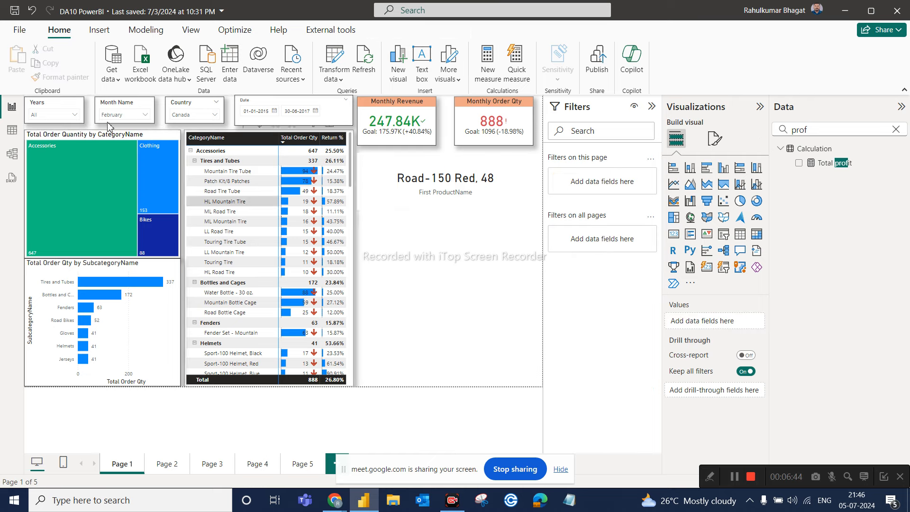
# Step: Filter Page 1 to 2016 and then to 2015 in the Years slicer, and select the product name card
pyautogui.click(73, 115)
pyautogui.click(54, 141)
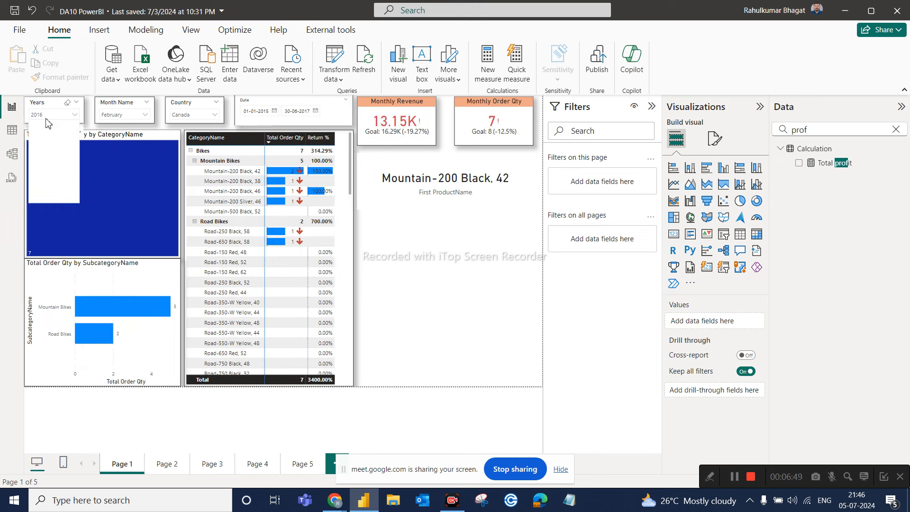
pyautogui.click(46, 128)
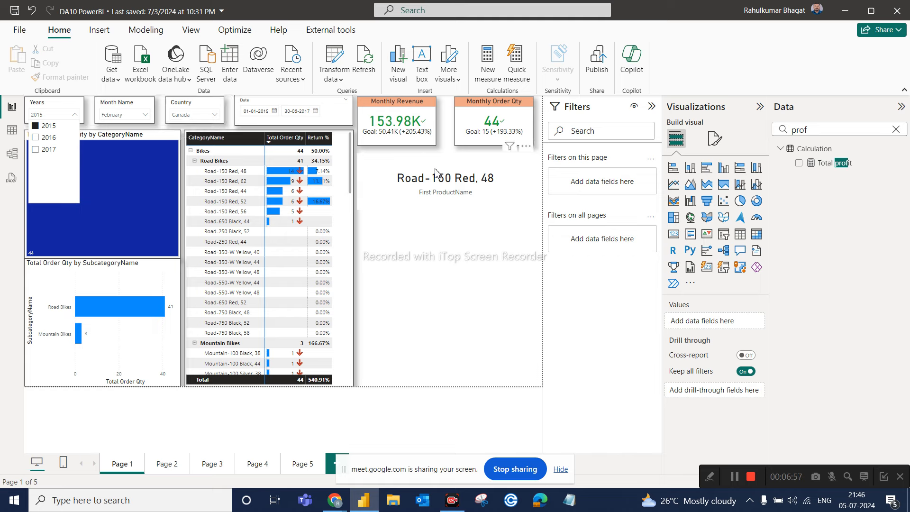
pyautogui.click(448, 195)
pyautogui.click(448, 194)
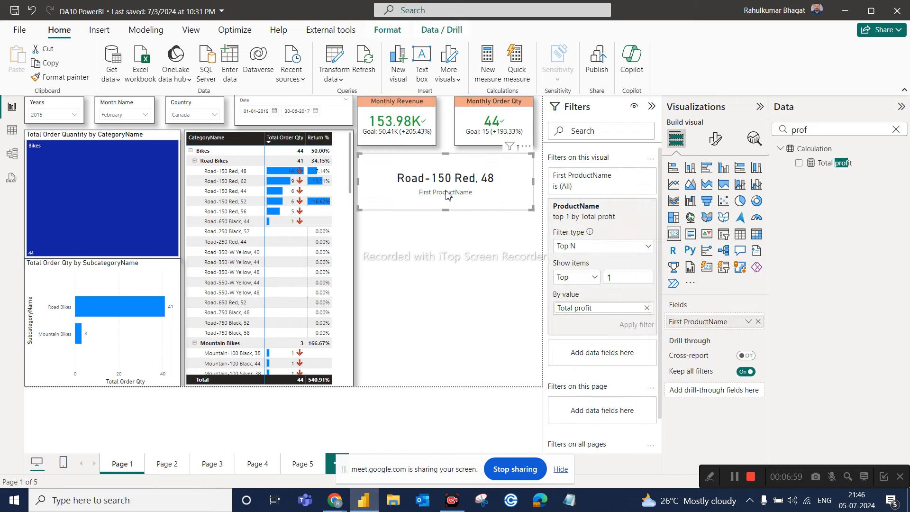
# Step: Turn off the category label of the product name card and reduce the card's height
pyautogui.click(652, 106)
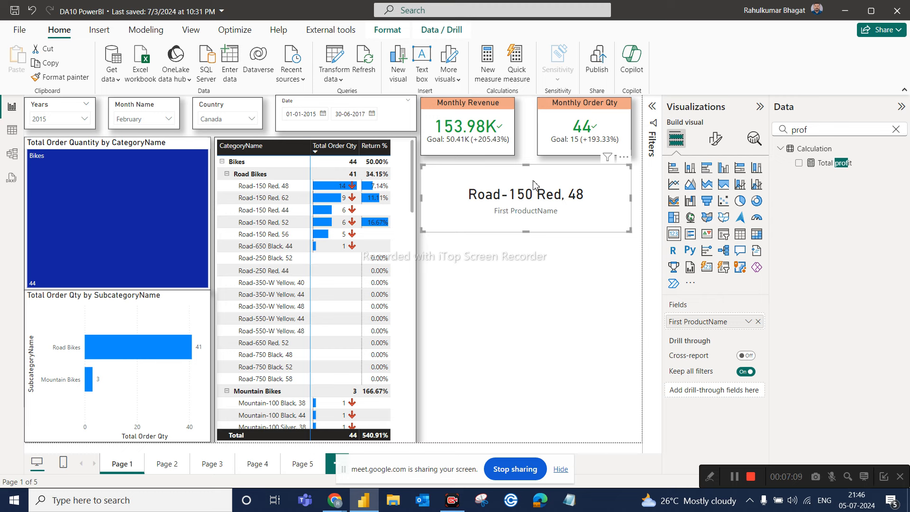
pyautogui.click(715, 138)
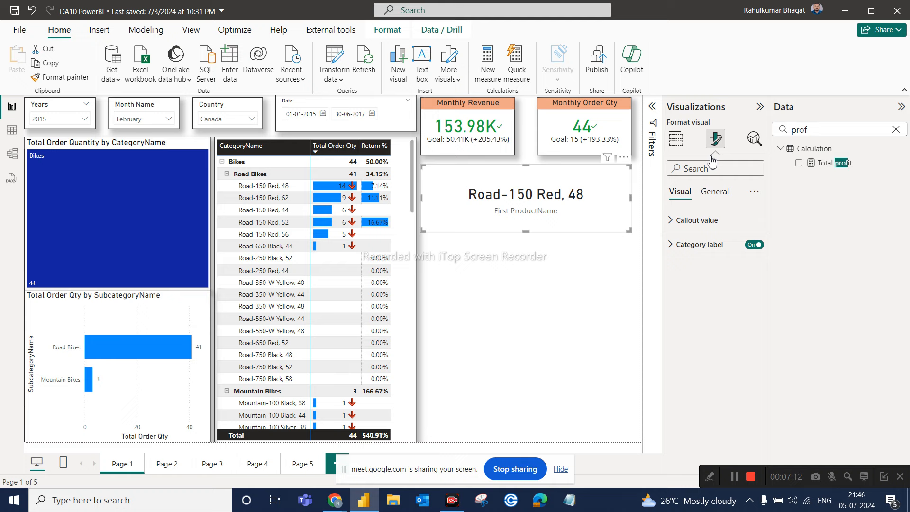
pyautogui.click(755, 245)
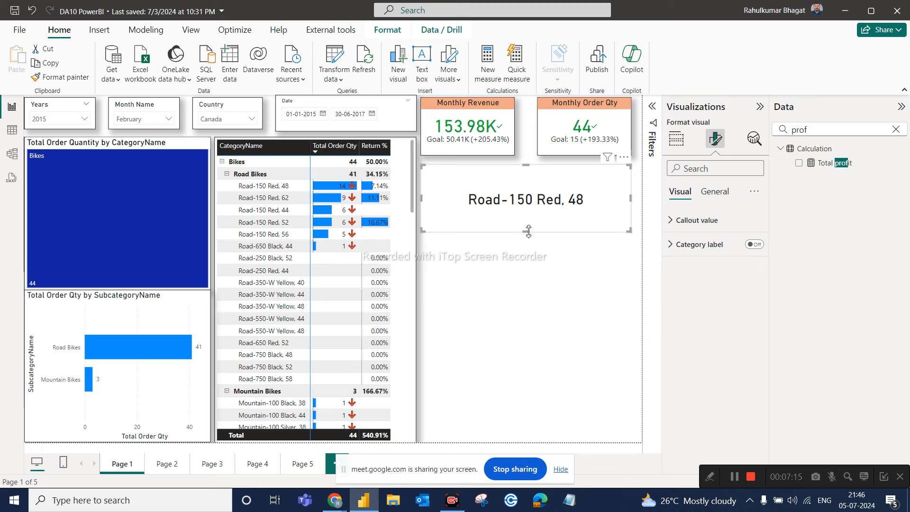
pyautogui.moveTo(526, 232); pyautogui.dragTo(526, 212)
# Step: Enable the title of the product name card and set its text to "Top product by Profit"
pyautogui.click(714, 191)
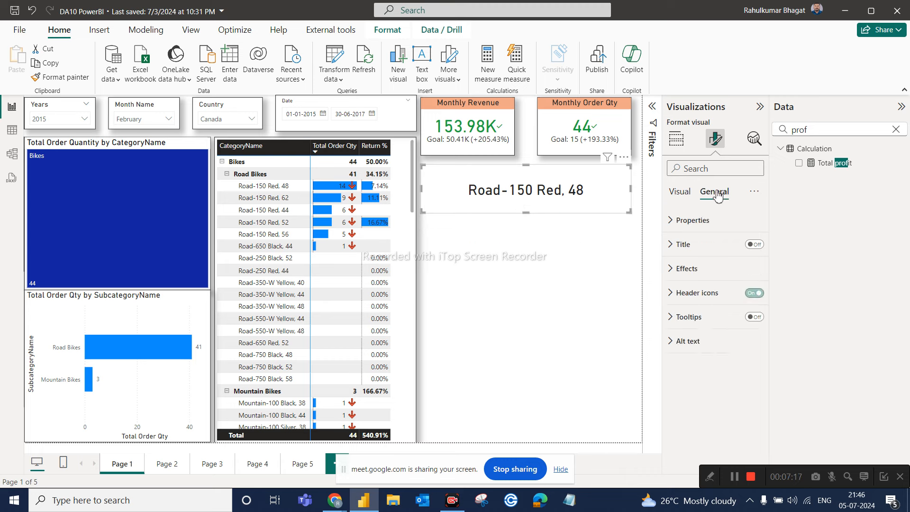
pyautogui.click(755, 245)
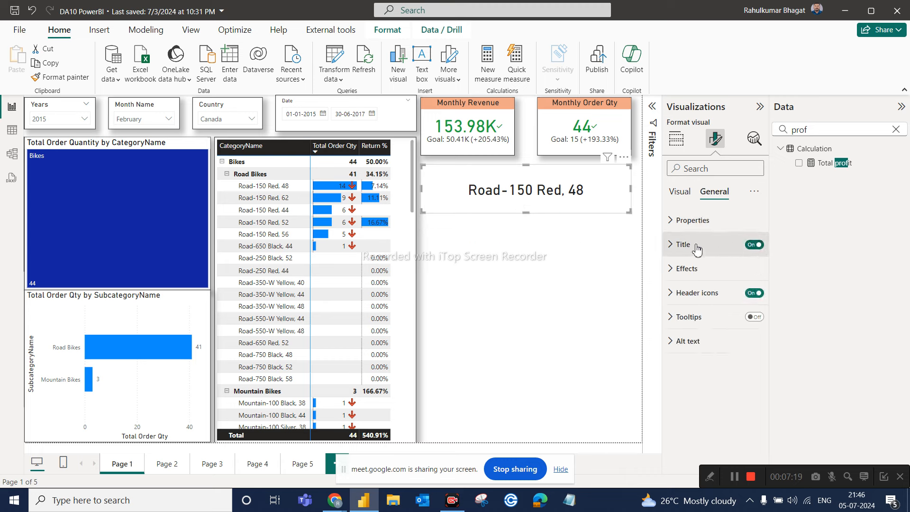
pyautogui.click(688, 251)
pyautogui.click(696, 303)
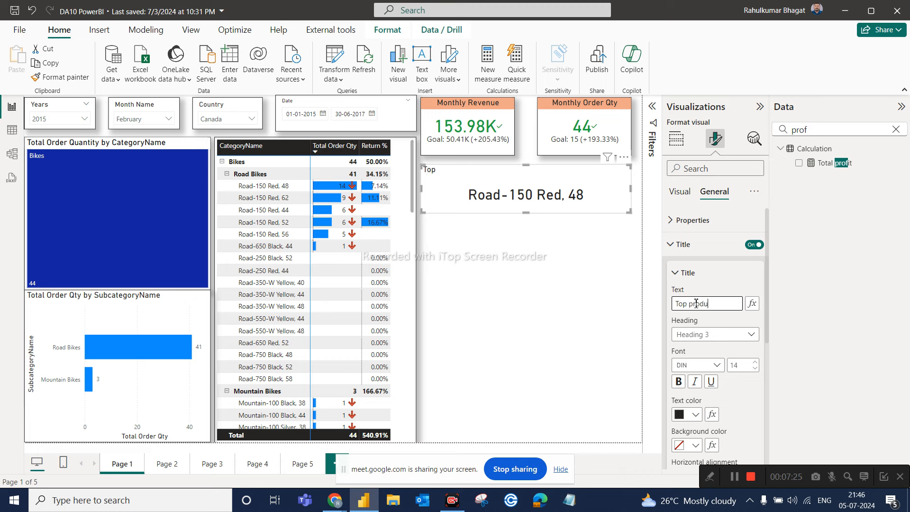
pyautogui.write('Top product b')
pyautogui.write('y Profit')
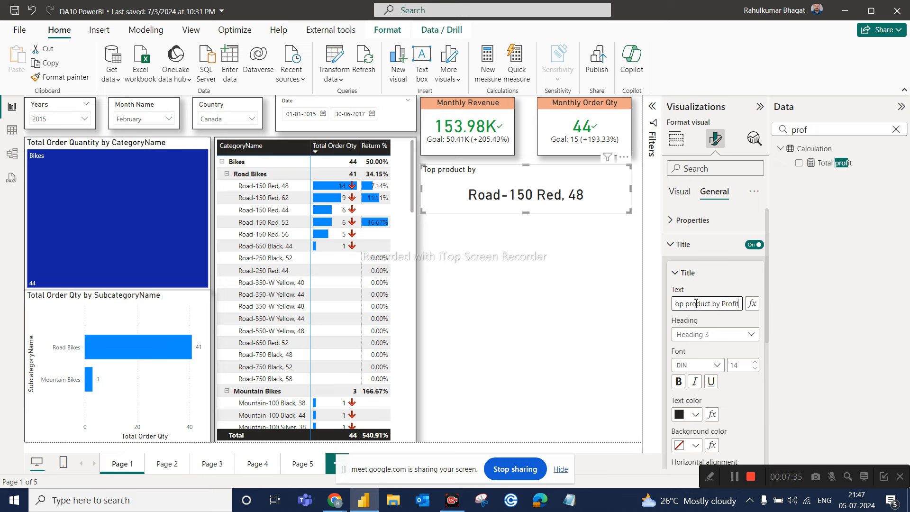
# Step: Set the card title's font size to 16 with centered alignment, and shrink the card's height while keeping it as wide as the two KPIs
pyautogui.click(758, 363)
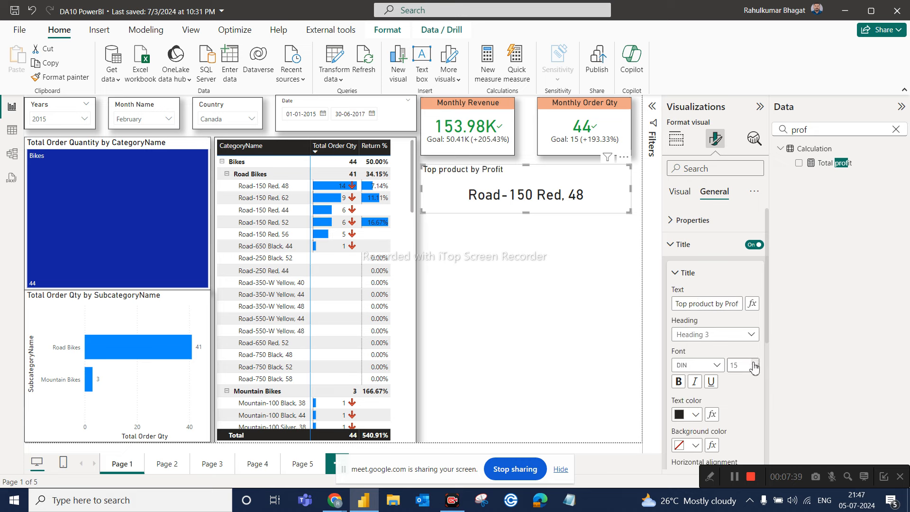
pyautogui.scroll(-2, 706, 408)
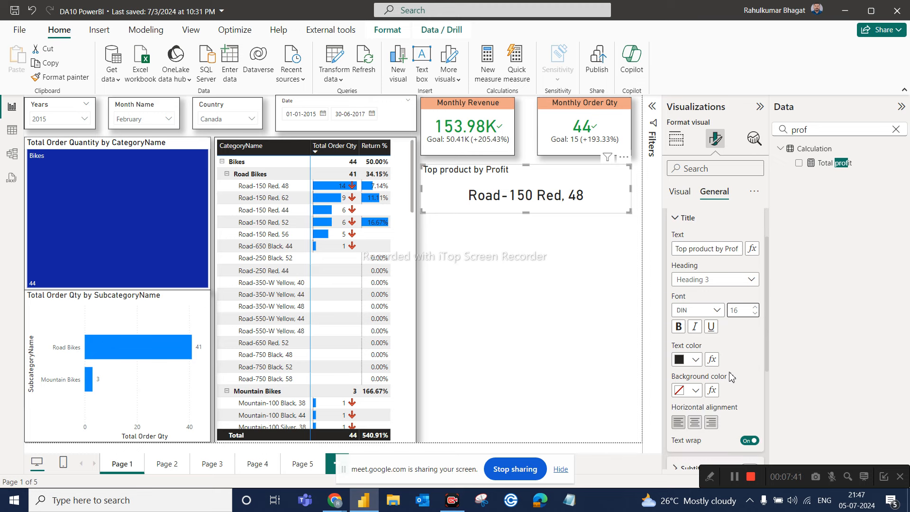
pyautogui.click(694, 422)
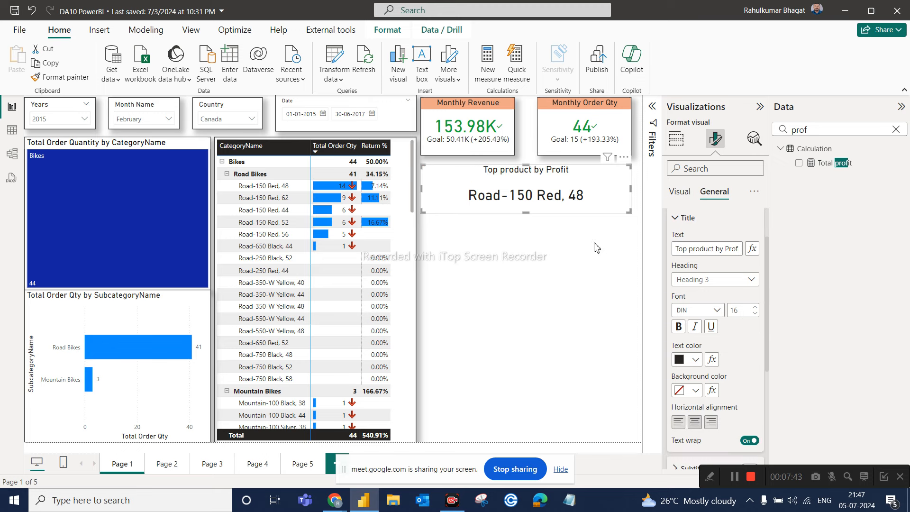
pyautogui.moveTo(631, 215); pyautogui.dragTo(600, 190)
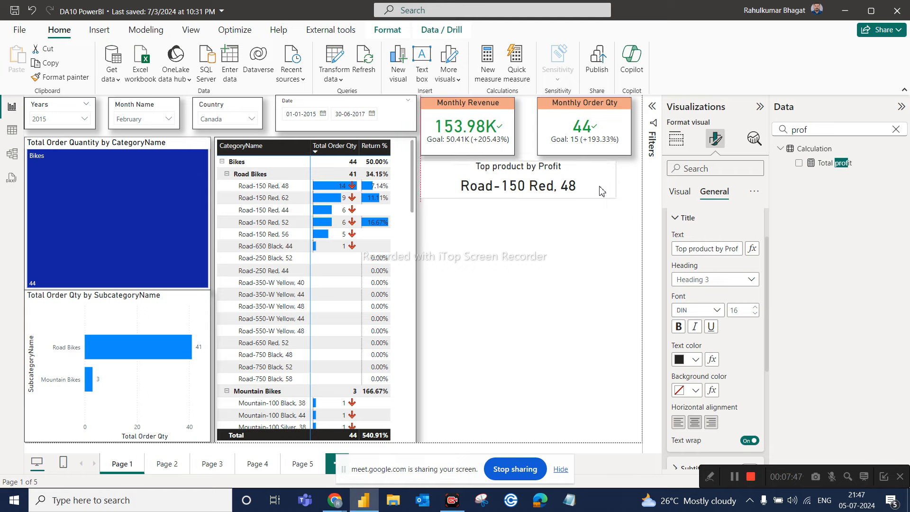
pyautogui.moveTo(616, 185); pyautogui.dragTo(633, 180)
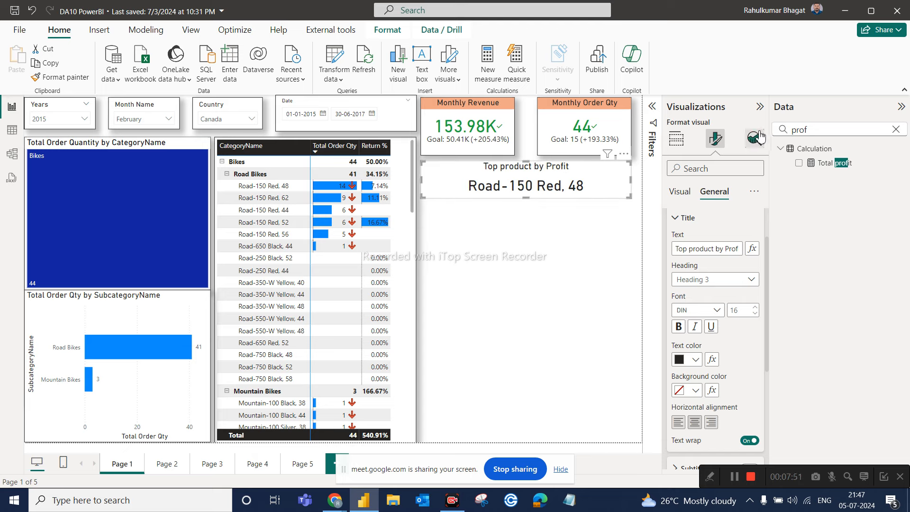
# Step: Turn on the visual border and shadow effects for the "Top product by Profit" card
pyautogui.click(675, 223)
pyautogui.click(691, 382)
pyautogui.scroll(-3, 711, 416)
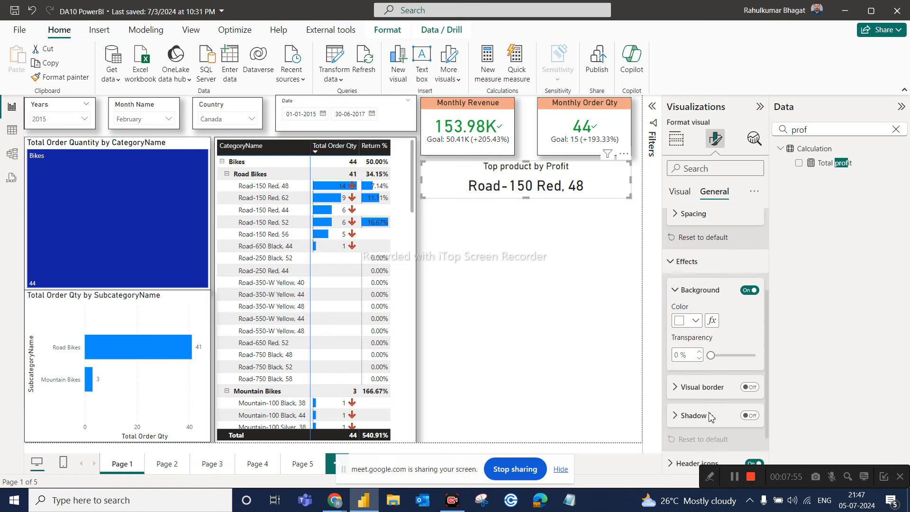
pyautogui.scroll(-1, 711, 416)
pyautogui.click(749, 361)
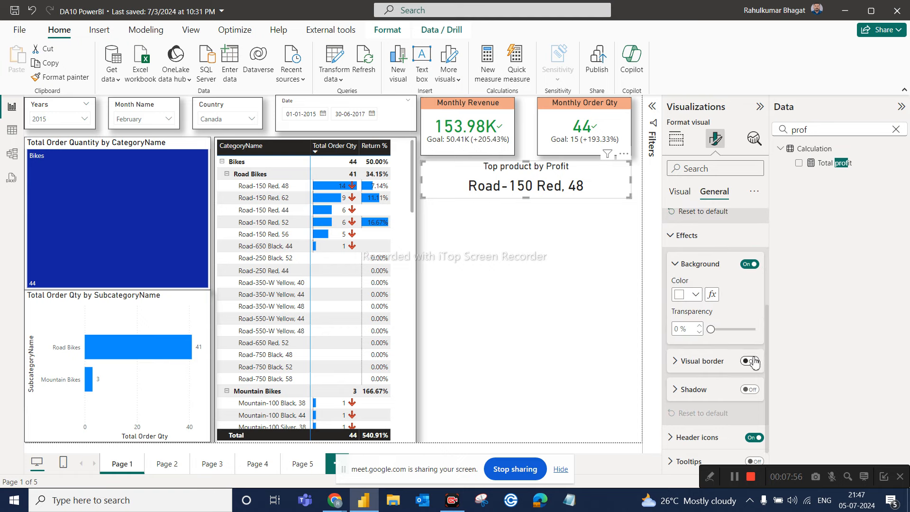
pyautogui.click(752, 389)
pyautogui.click(541, 236)
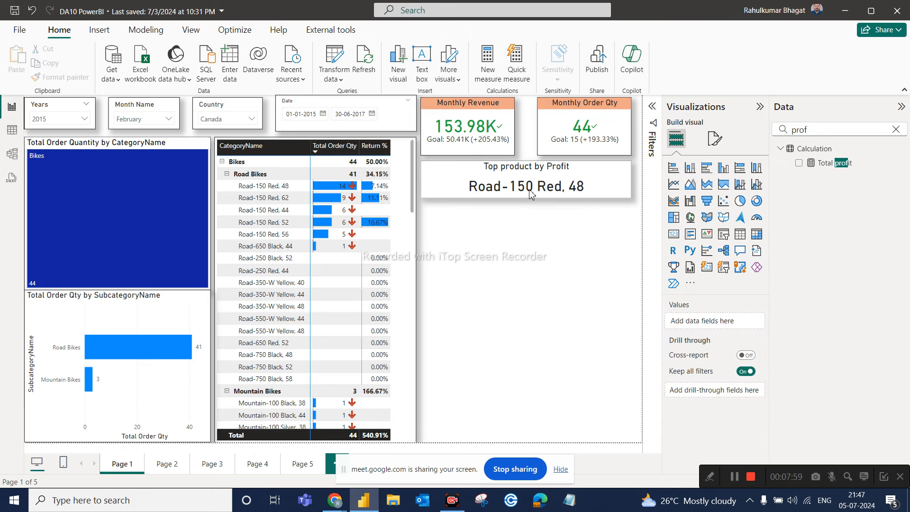
# Step: Trim the height of the "Top product by Profit" card slightly from its lower edge, and leave the card selected
pyautogui.click(527, 195)
pyautogui.moveTo(526, 197); pyautogui.dragTo(525, 194)
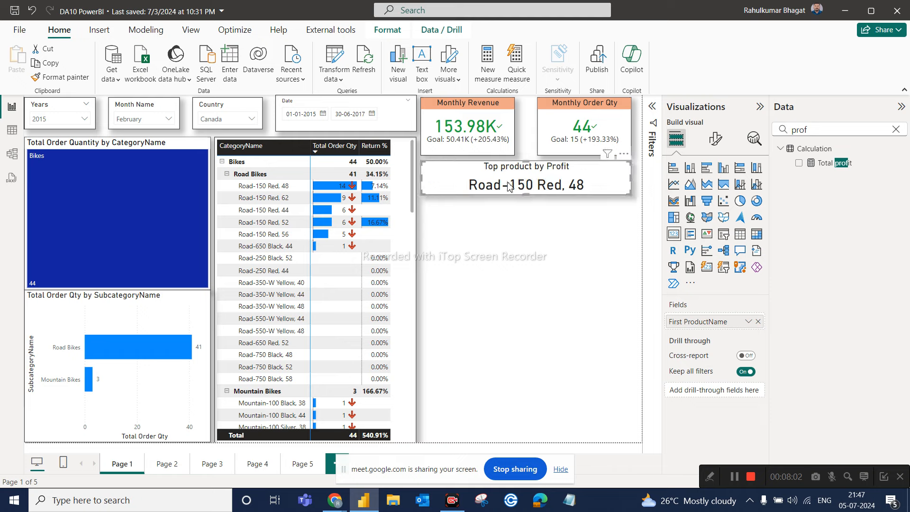
pyautogui.click(543, 223)
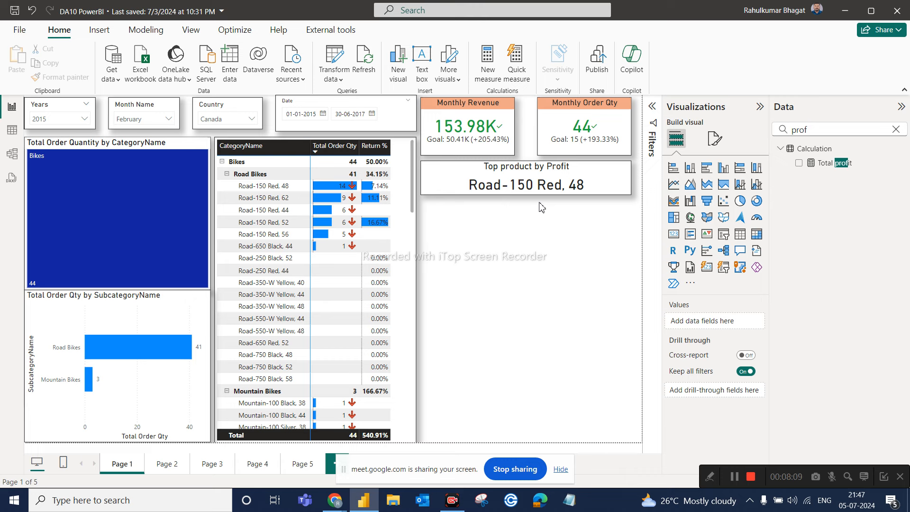
pyautogui.click(575, 176)
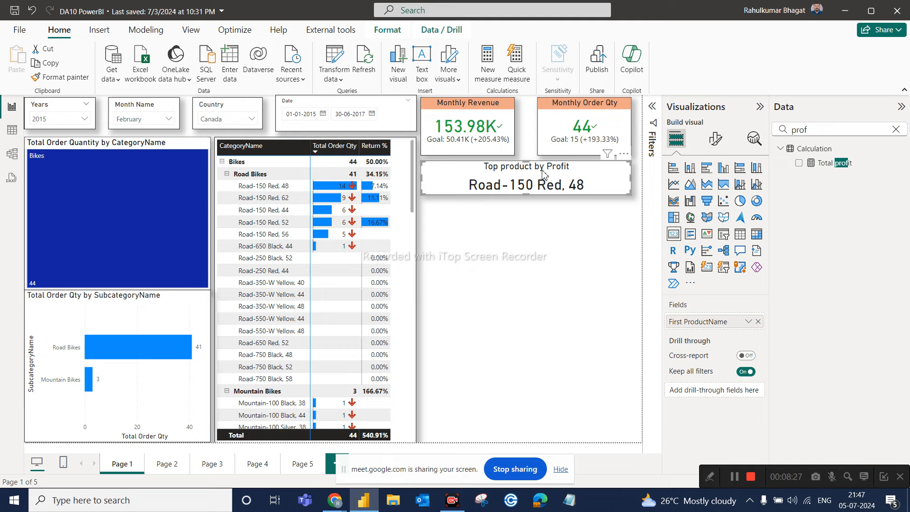
# Step: Add a card in the empty area below the "Top product by Profit" card, showing the ProductName field from ProductsDim
pyautogui.click(546, 217)
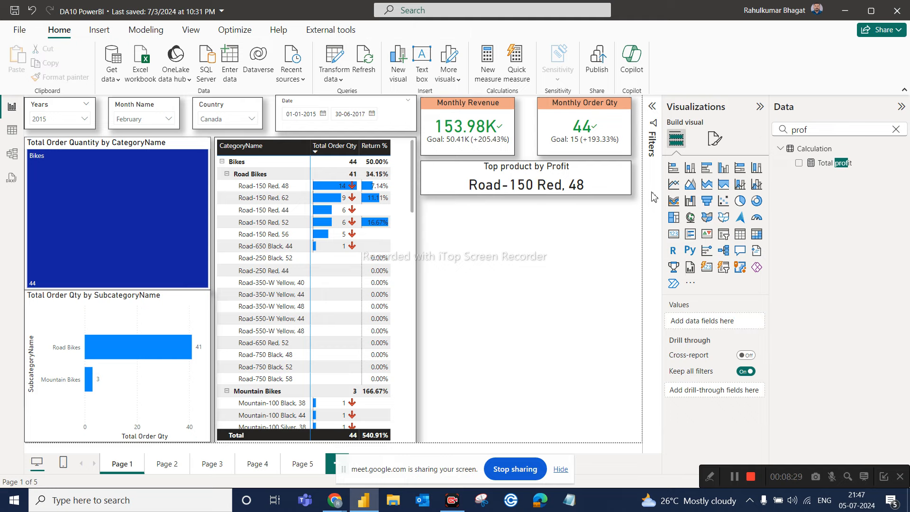
pyautogui.click(675, 235)
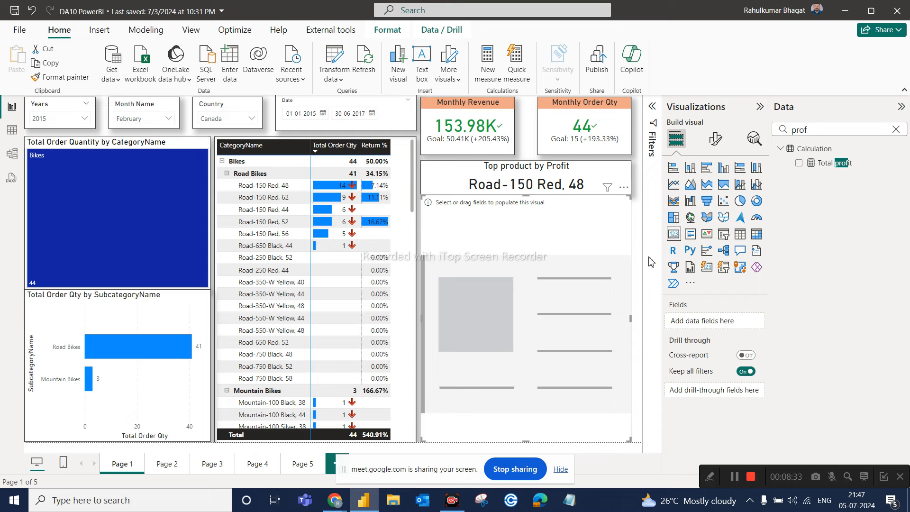
pyautogui.click(836, 127)
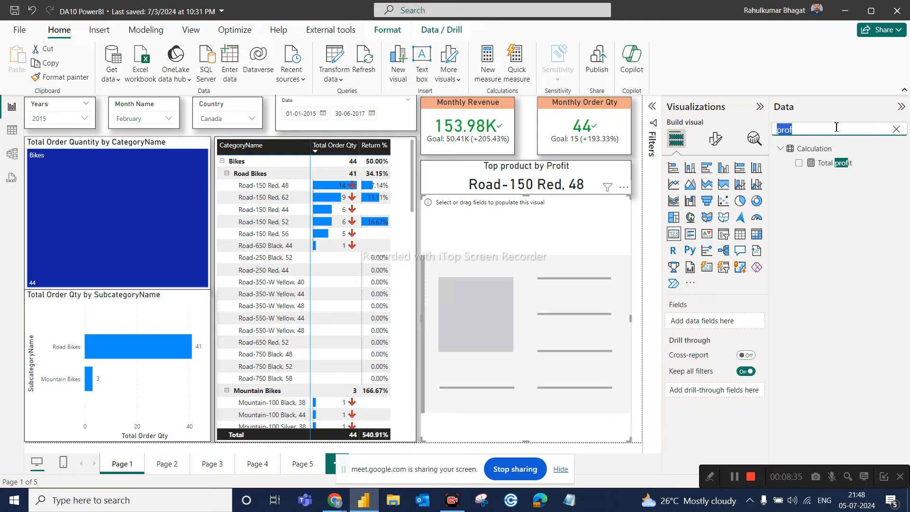
pyautogui.write('prod')
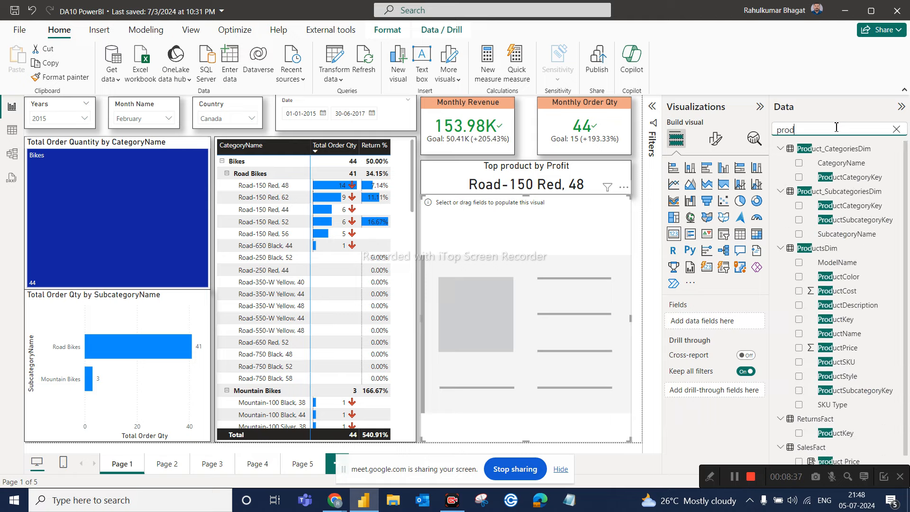
pyautogui.moveTo(844, 334); pyautogui.dragTo(706, 323)
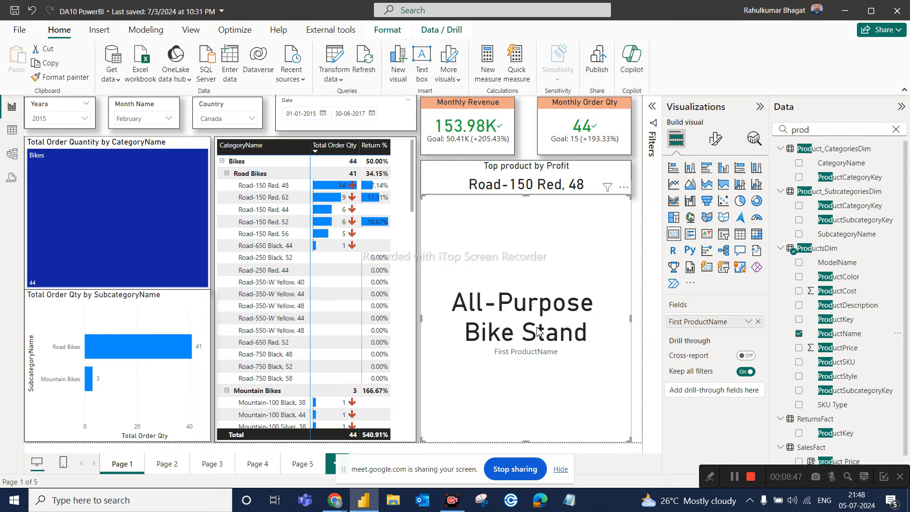
# Step: Apply a Top N visual filter on ProductName to the new card, keeping the top 1 item by Total Revenue
pyautogui.click(654, 109)
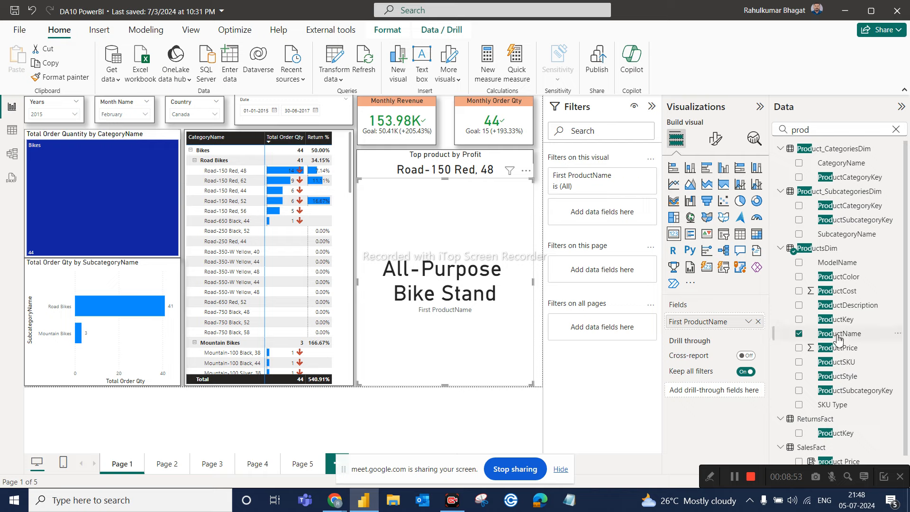
pyautogui.moveTo(838, 338); pyautogui.dragTo(608, 215)
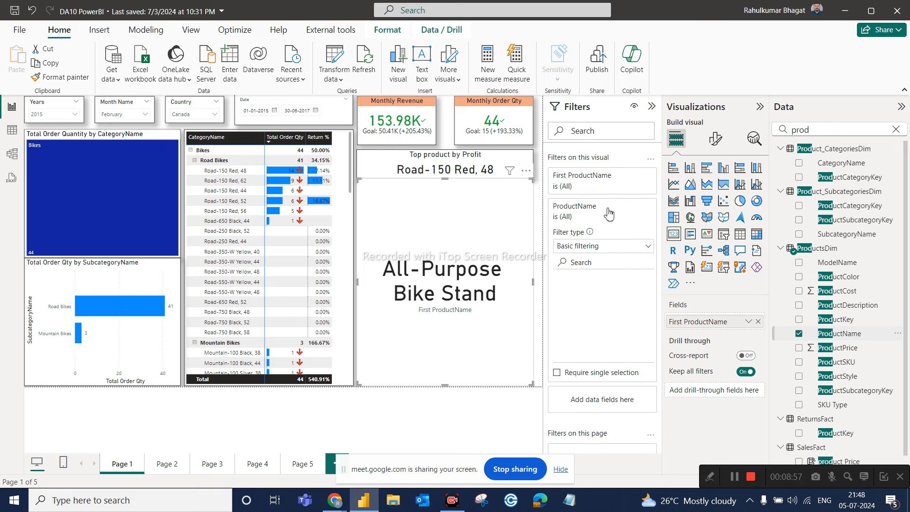
pyautogui.click(588, 246)
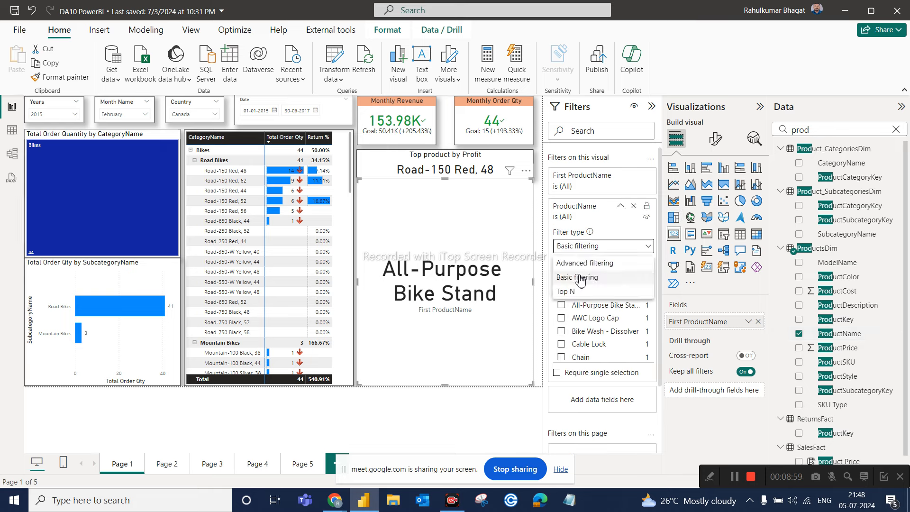
pyautogui.click(576, 292)
pyautogui.click(615, 276)
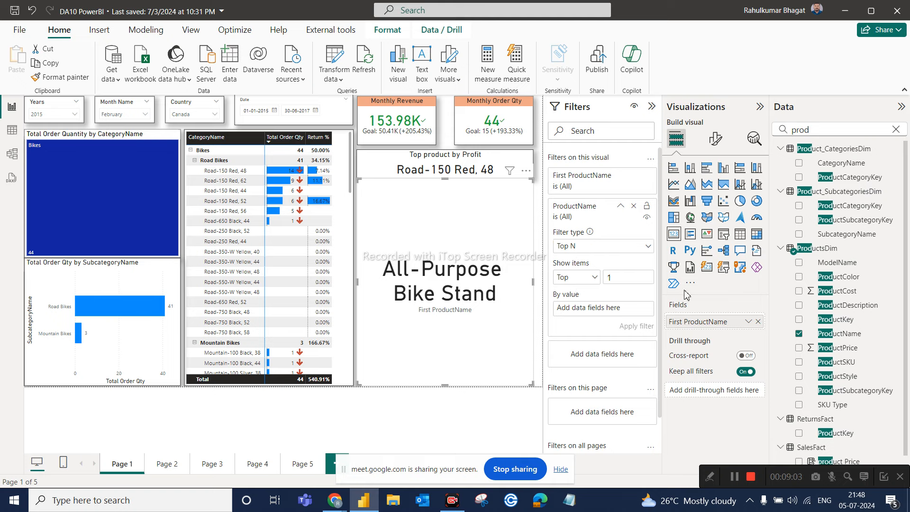
pyautogui.click(896, 130)
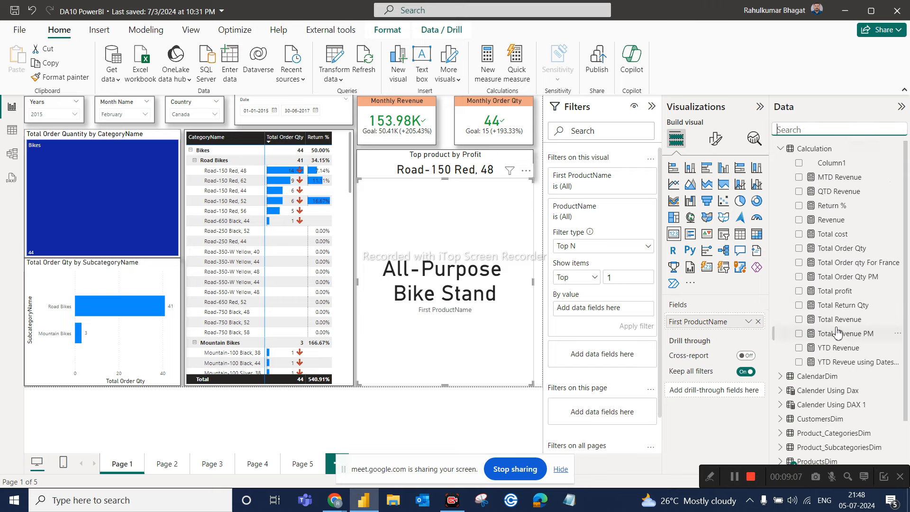
pyautogui.moveTo(835, 323); pyautogui.dragTo(599, 307)
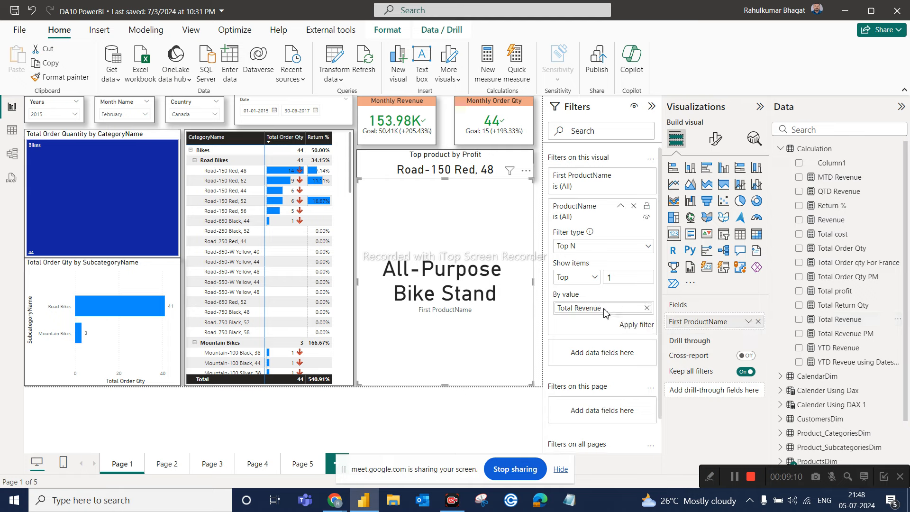
pyautogui.click(634, 326)
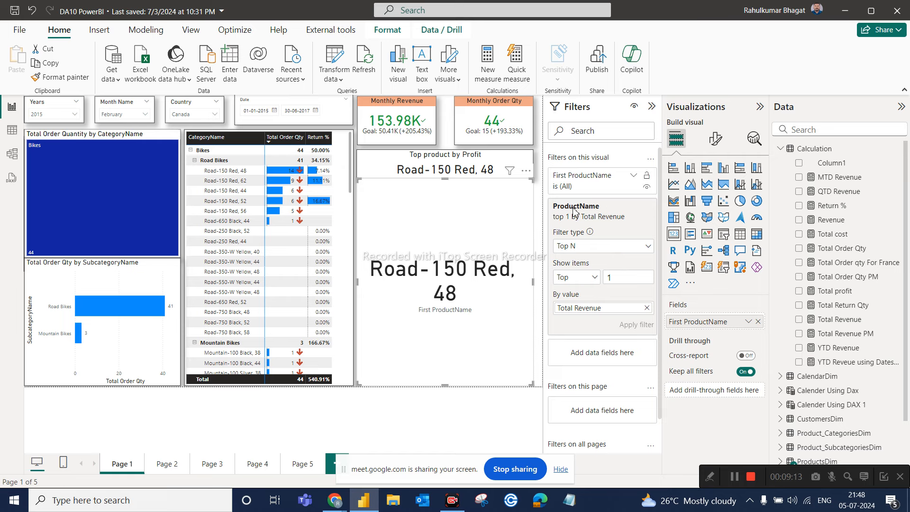
# Step: Shrink the new card's height to a narrow strip and copy the "Top product by Profit" card's formatting onto it
pyautogui.moveTo(531, 379); pyautogui.dragTo(493, 226)
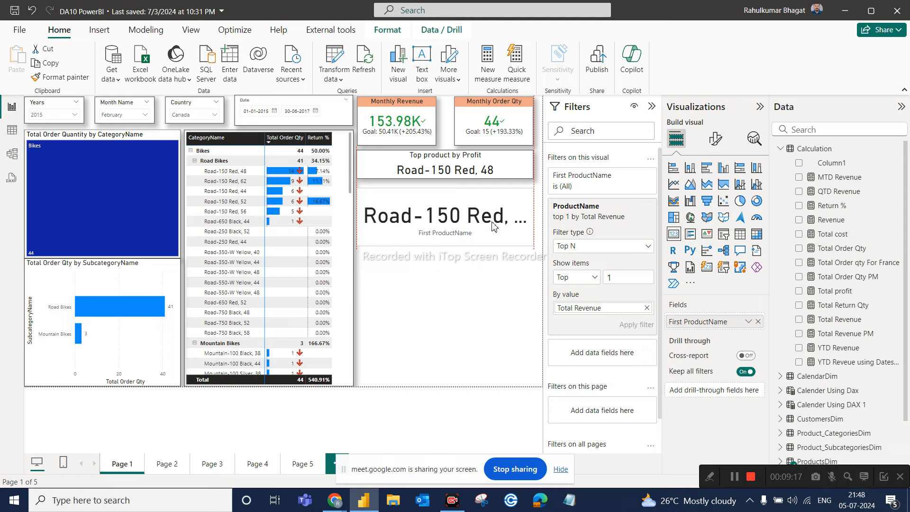
pyautogui.click(489, 175)
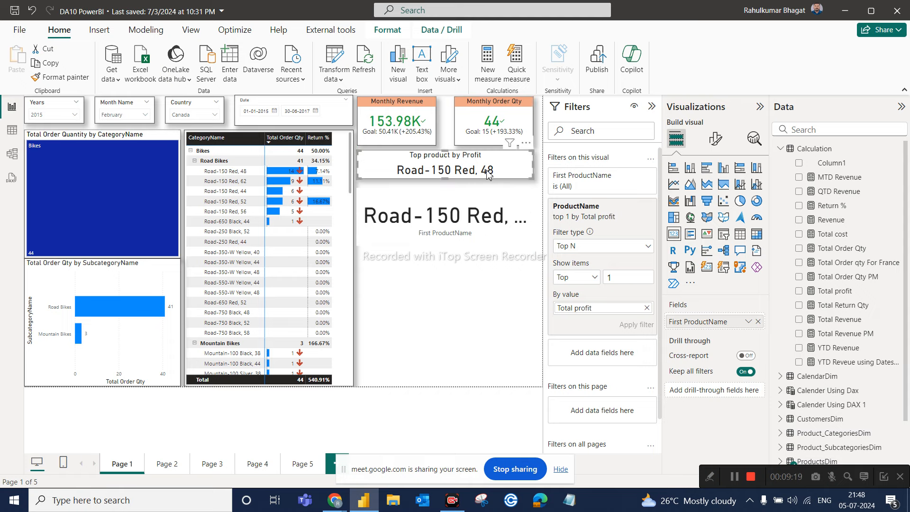
pyautogui.click(60, 77)
pyautogui.click(402, 207)
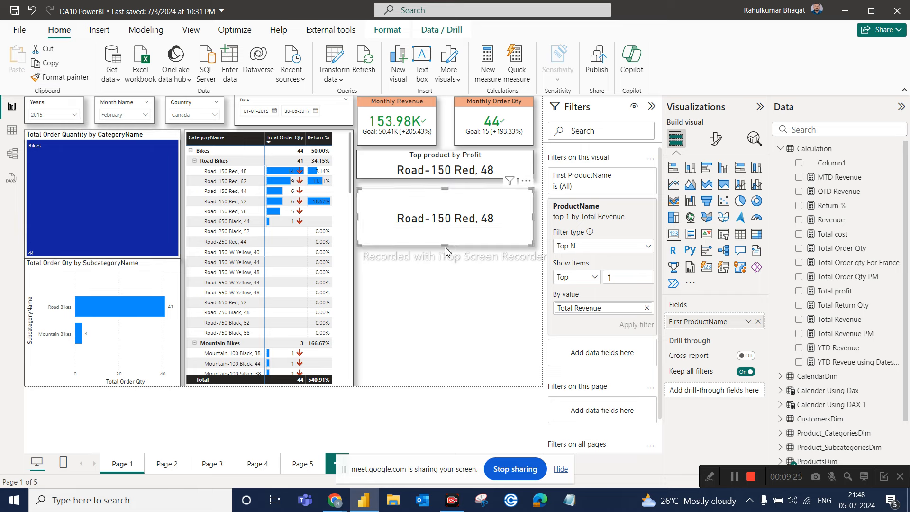
pyautogui.moveTo(445, 244); pyautogui.dragTo(446, 223)
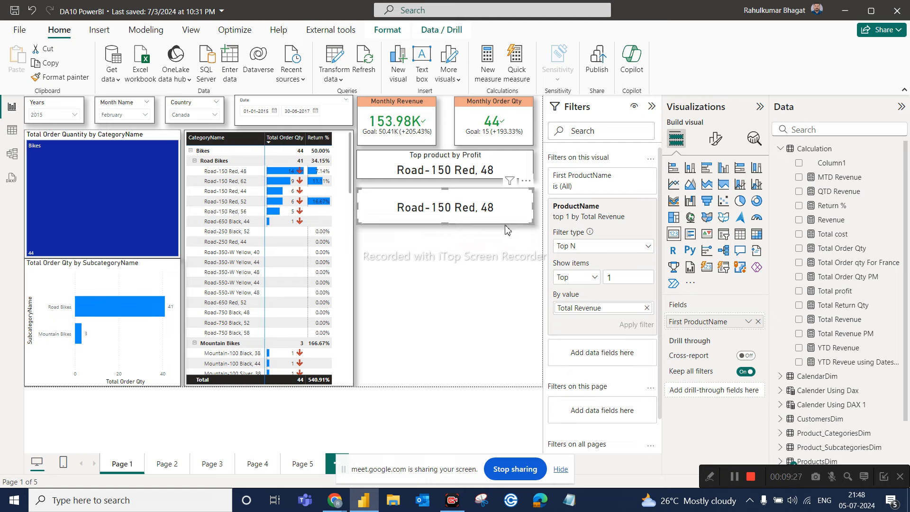
# Step: Set the new card's title text to "TOP product by Revenue"
pyautogui.click(716, 139)
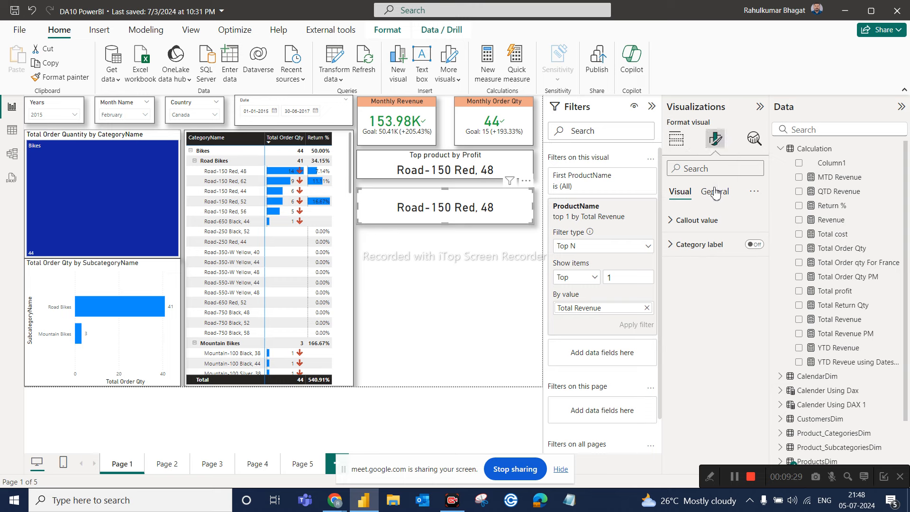
pyautogui.click(717, 193)
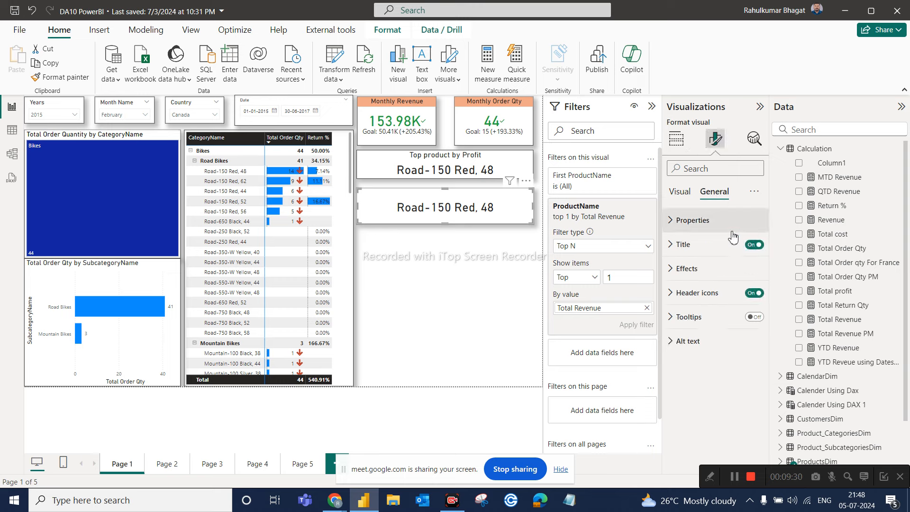
pyautogui.click(682, 259)
pyautogui.click(688, 308)
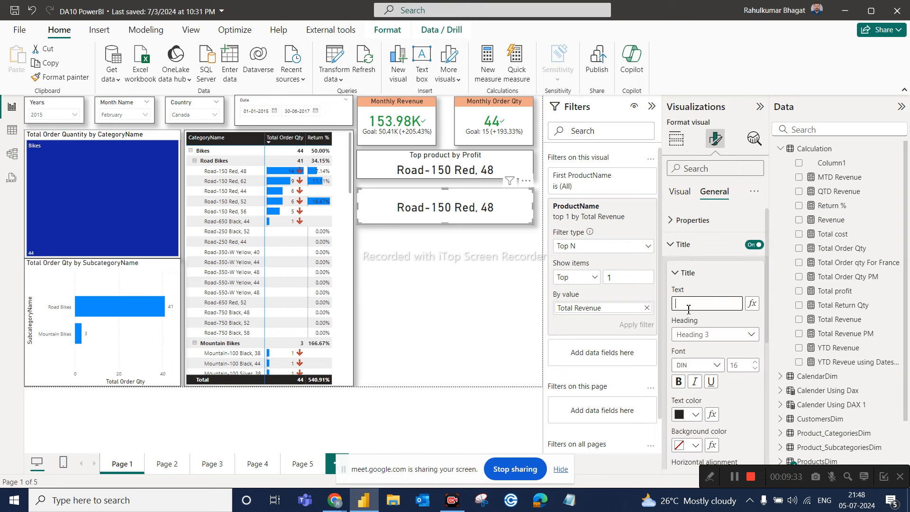
pyautogui.write('TOP')
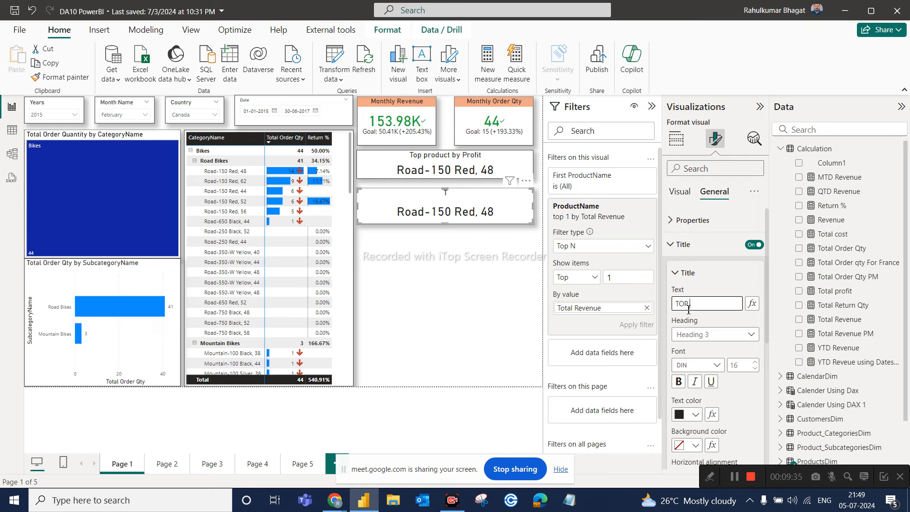
pyautogui.write(' product by Revenue')
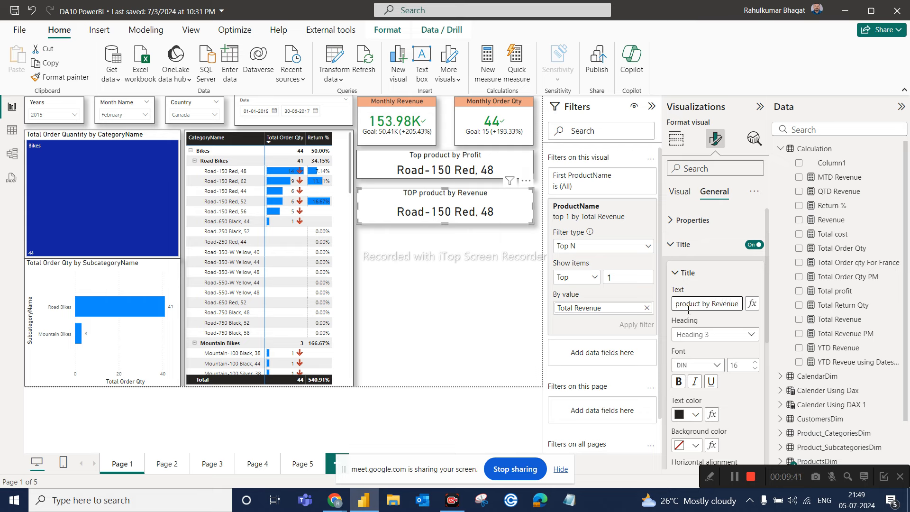
pyautogui.click(514, 293)
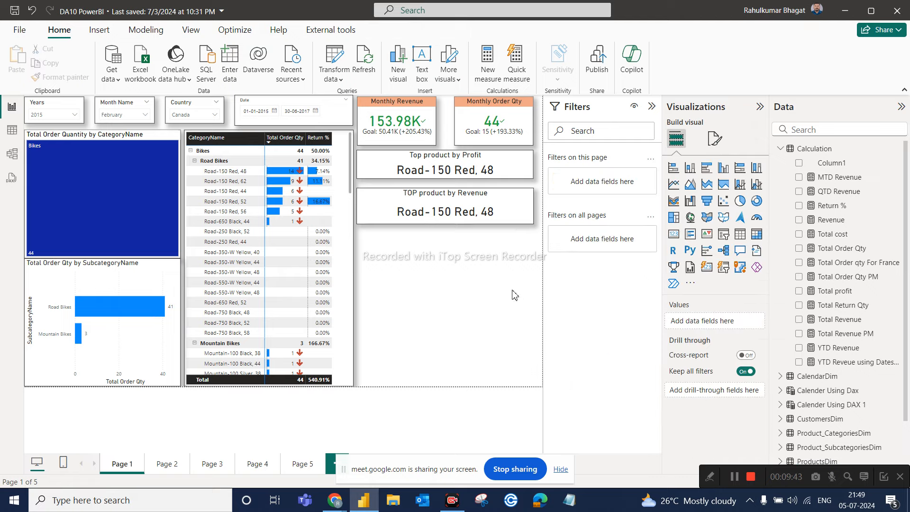
# Step: Nudge the "TOP product by Revenue" card upward so it sits closer to the "Top product by Profit" card, then deselect it
pyautogui.click(502, 227)
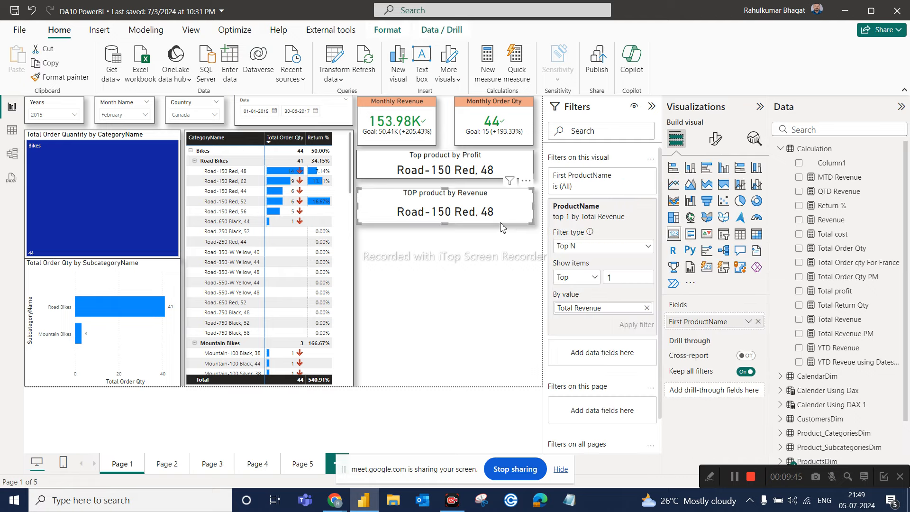
pyautogui.press('Up')
pyautogui.press('Up')
pyautogui.press('Up')
pyautogui.press('Up')
pyautogui.press('Up')
pyautogui.press('Up')
pyautogui.press('Up')
pyautogui.press('Up')
pyautogui.press('Up')
pyautogui.press('Up')
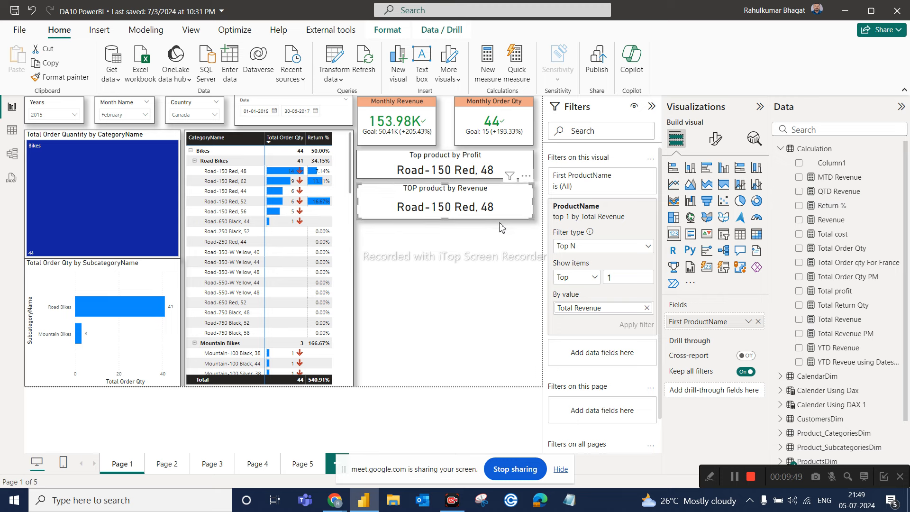
pyautogui.click(468, 250)
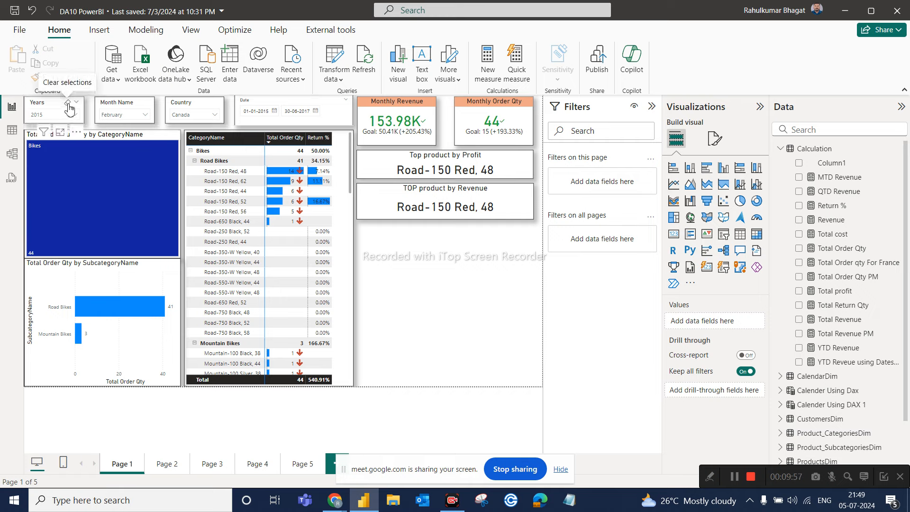
# Step: Clear the selections in the Years, Month Name and Country slicers
pyautogui.click(68, 103)
pyautogui.click(137, 102)
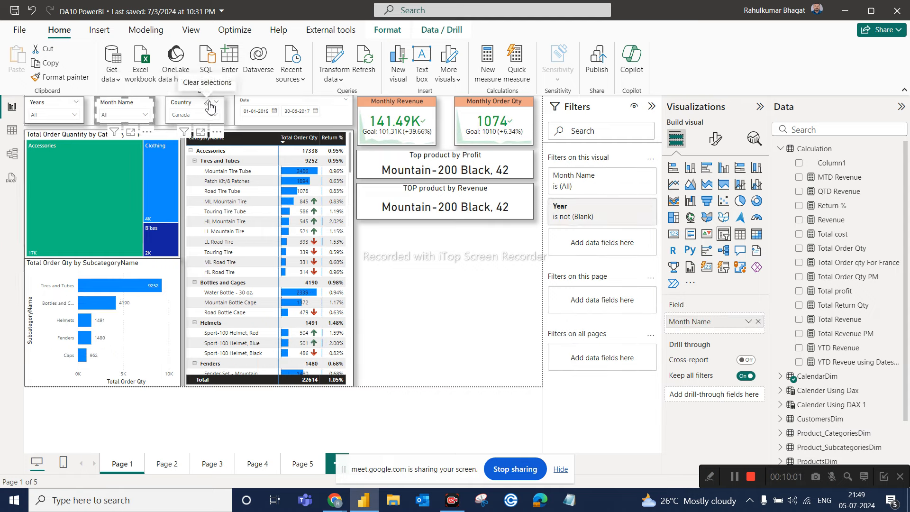
pyautogui.click(209, 103)
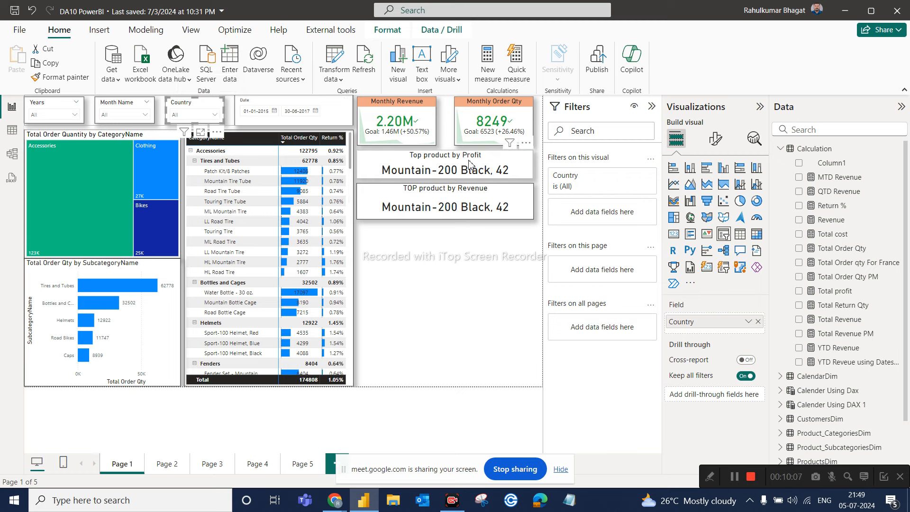
# Step: Change the "TOP product by Revenue" card's Top N filter to rank by Total cost and apply it
pyautogui.click(463, 193)
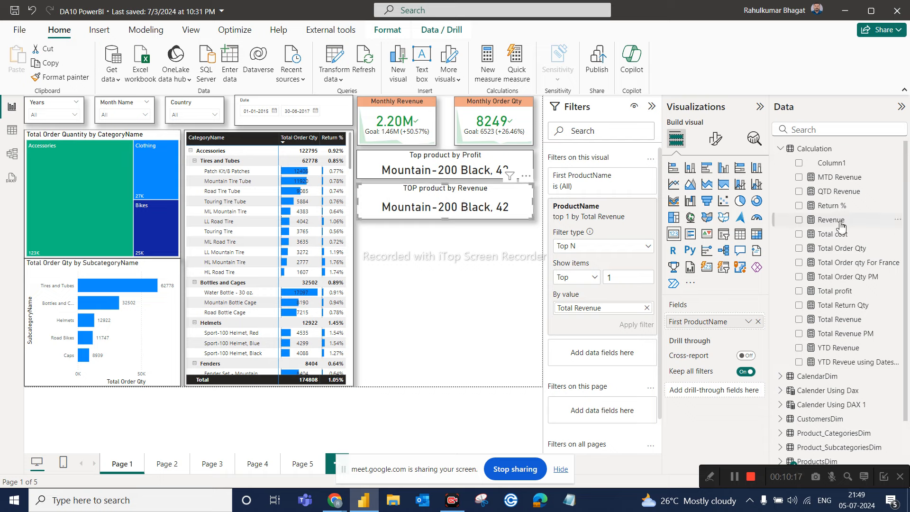
pyautogui.moveTo(834, 237); pyautogui.dragTo(601, 307)
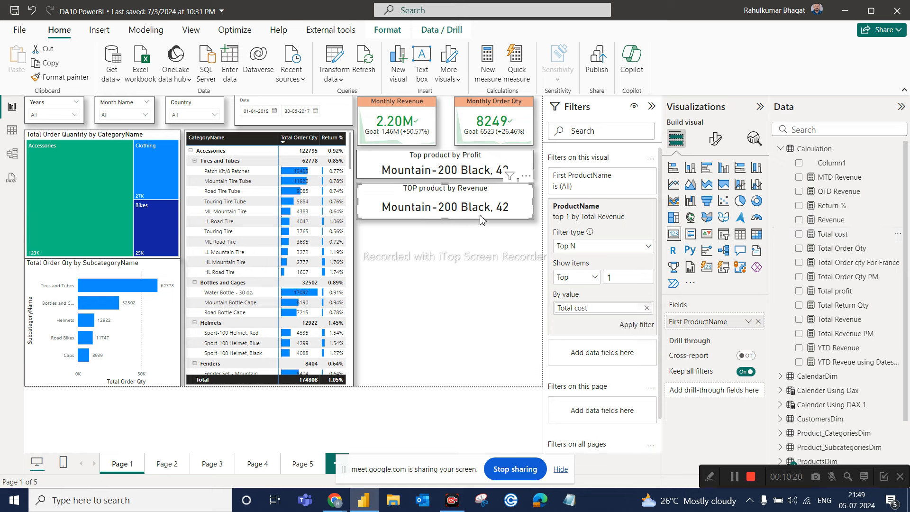
pyautogui.click(639, 325)
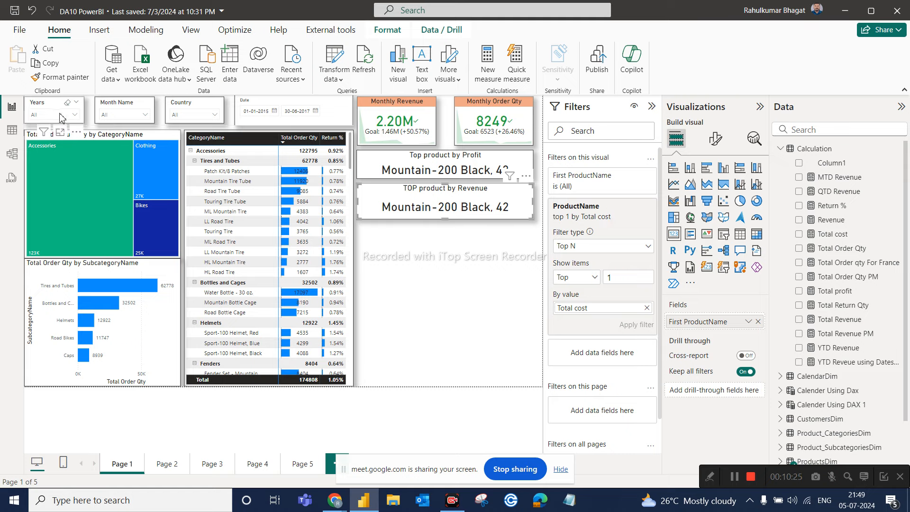
# Step: Filter the report page to the year 2016 and the month March with the slicers
pyautogui.click(75, 116)
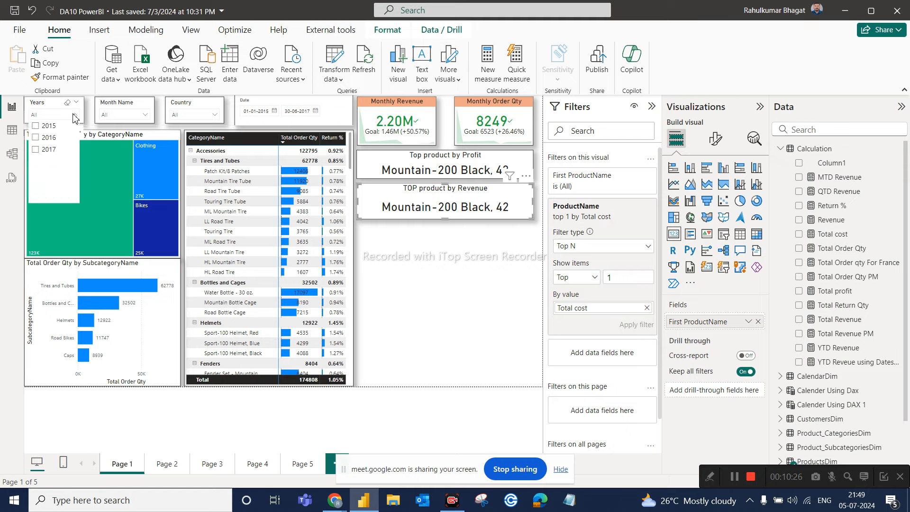
pyautogui.click(54, 141)
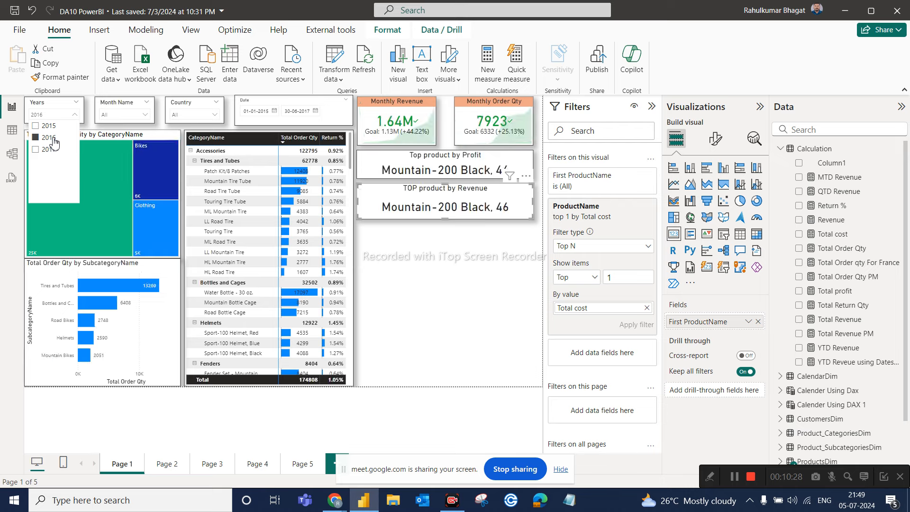
pyautogui.click(106, 118)
pyautogui.click(113, 150)
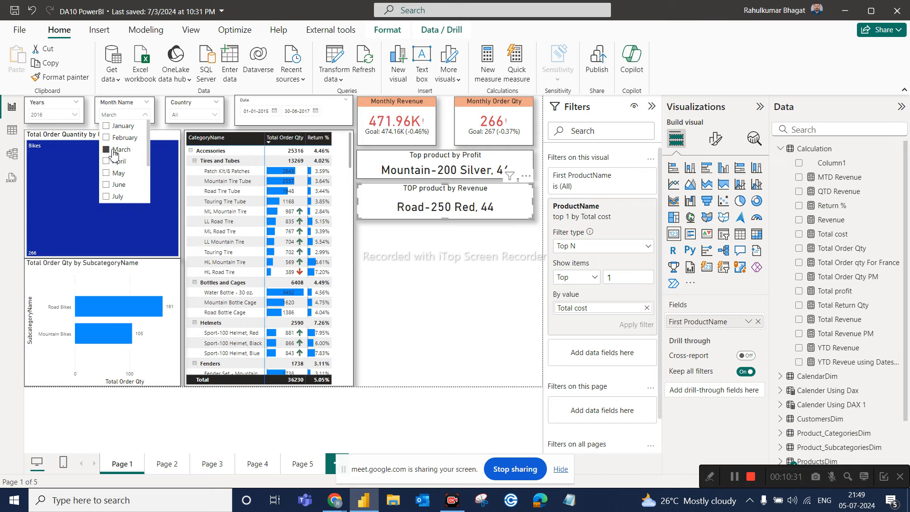
pyautogui.click(428, 269)
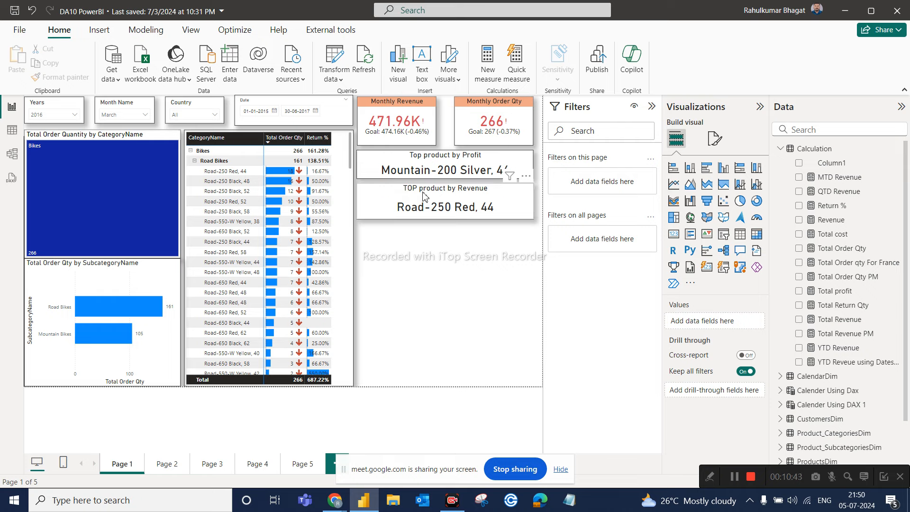
# Step: Change the title of the "TOP product by Revenue" card to "TOP product by Cost"
pyautogui.click(440, 195)
pyautogui.click(713, 143)
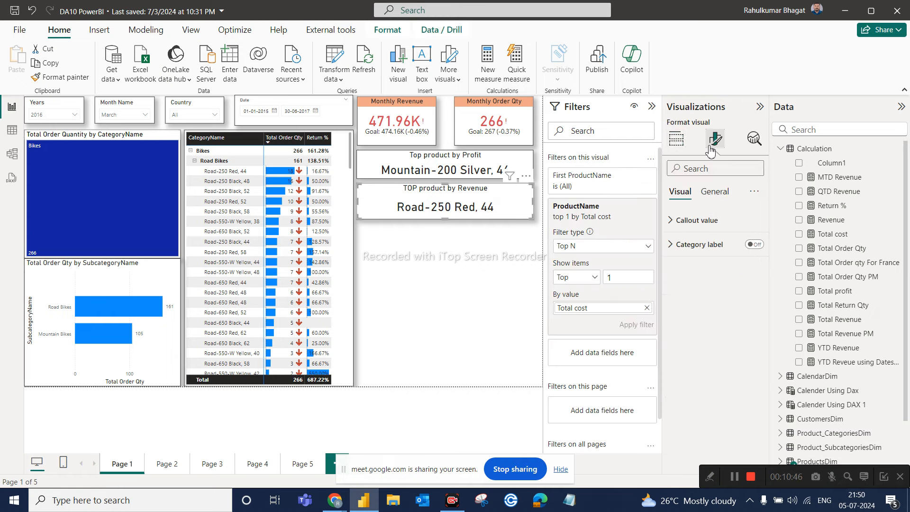
pyautogui.click(706, 221)
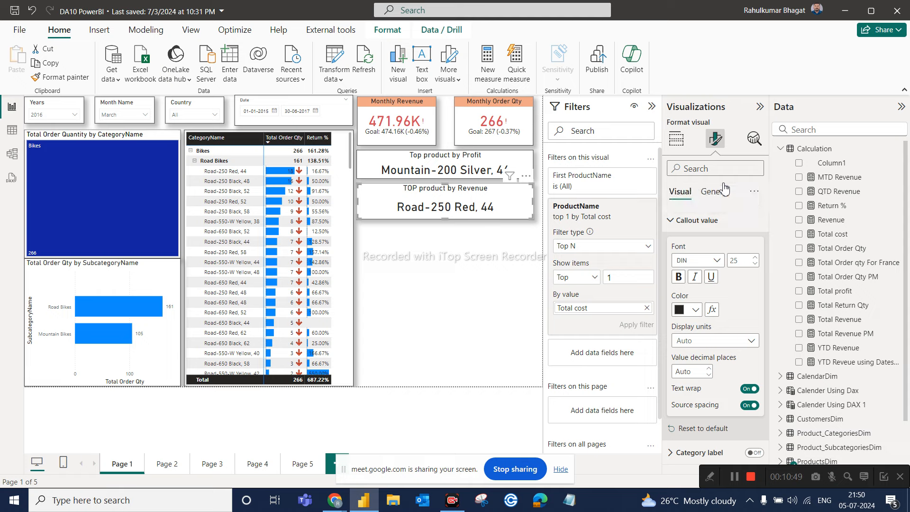
pyautogui.click(714, 192)
pyautogui.click(683, 245)
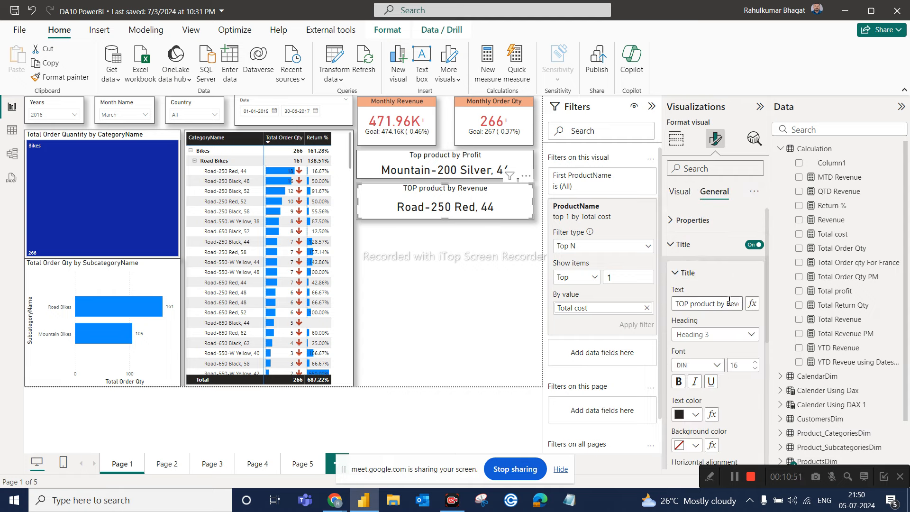
pyautogui.press('Right')
pyautogui.press('Right')
pyautogui.press('Right')
pyautogui.press('Right')
pyautogui.press('Right')
pyautogui.press('BackSpace')
pyautogui.press('BackSpace')
pyautogui.press('BackSpace')
pyautogui.press('BackSpace')
pyautogui.press('BackSpace')
pyautogui.press('BackSpace')
pyautogui.write('Cost')
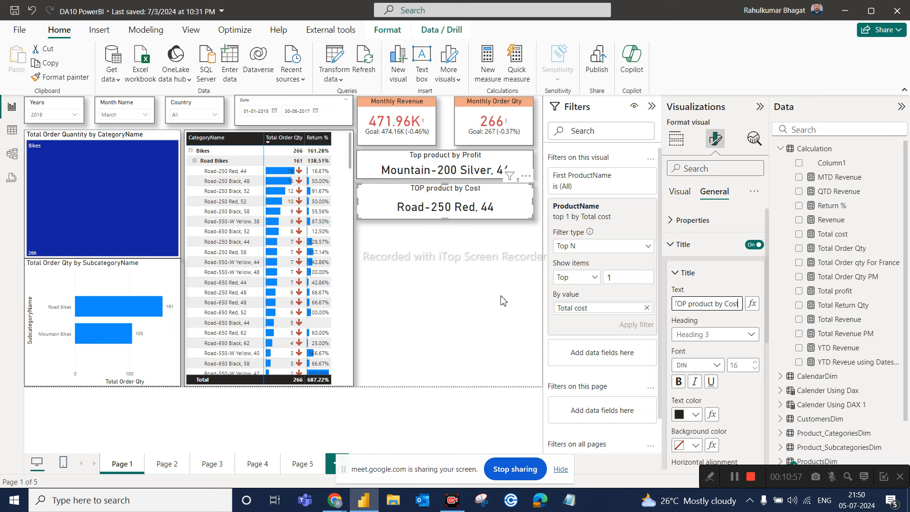
pyautogui.click(495, 277)
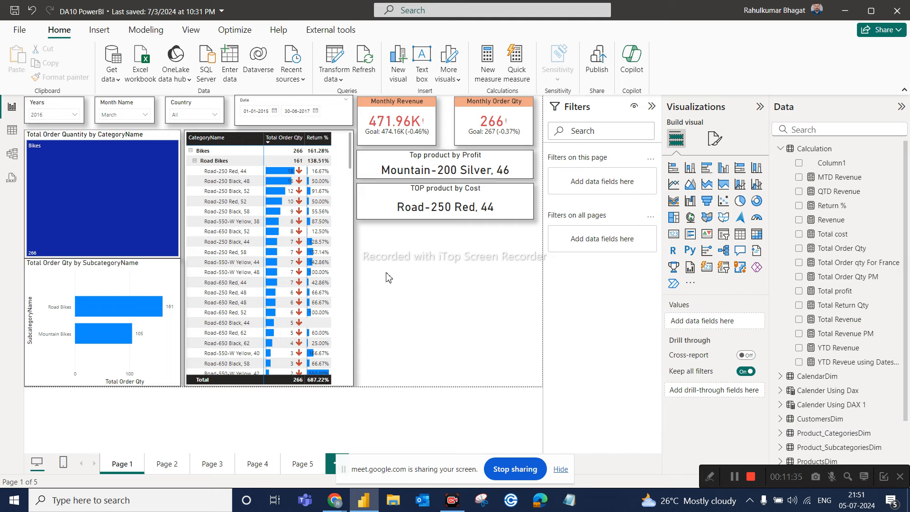
# Step: Duplicate the "Top product by Profit" card and place the copy directly below the "TOP product by Cost" card
pyautogui.click(439, 178)
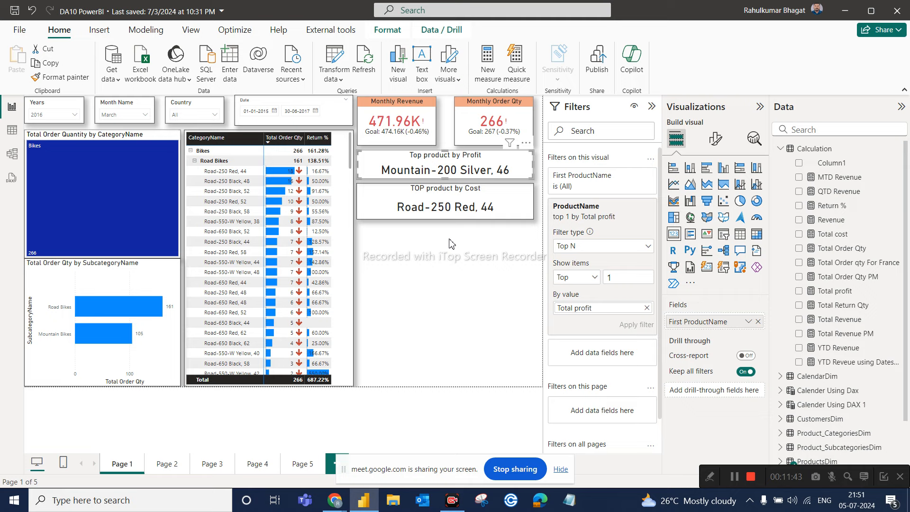
pyautogui.hotkey('ctrl', 'c')
pyautogui.hotkey('ctrl', 'v')
pyautogui.moveTo(453, 228); pyautogui.dragTo(463, 239)
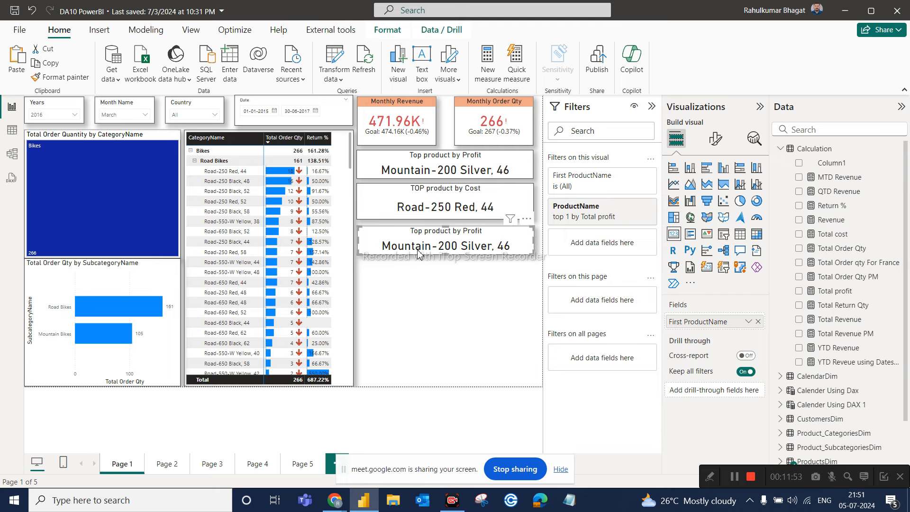
# Step: Replace the product name field in the copied profit card with the Total profit measure and check its Top N filter
pyautogui.click(757, 322)
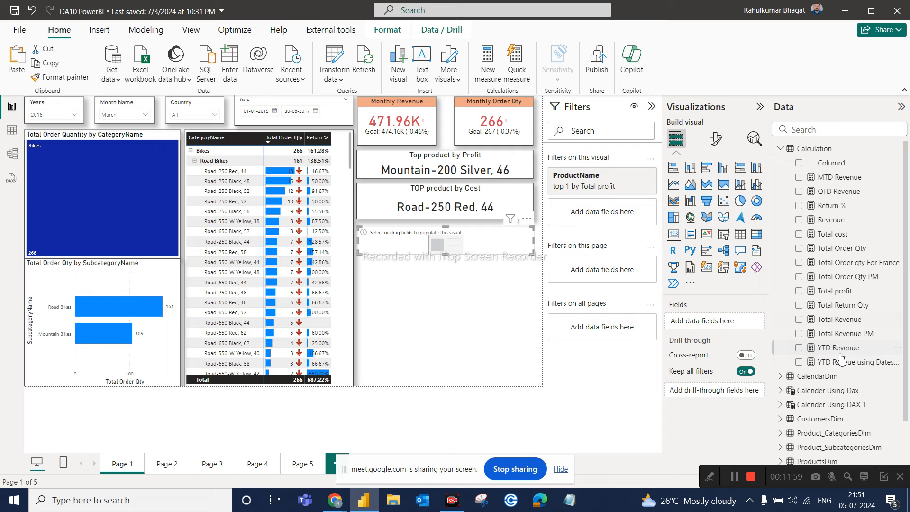
pyautogui.moveTo(834, 291); pyautogui.dragTo(734, 327)
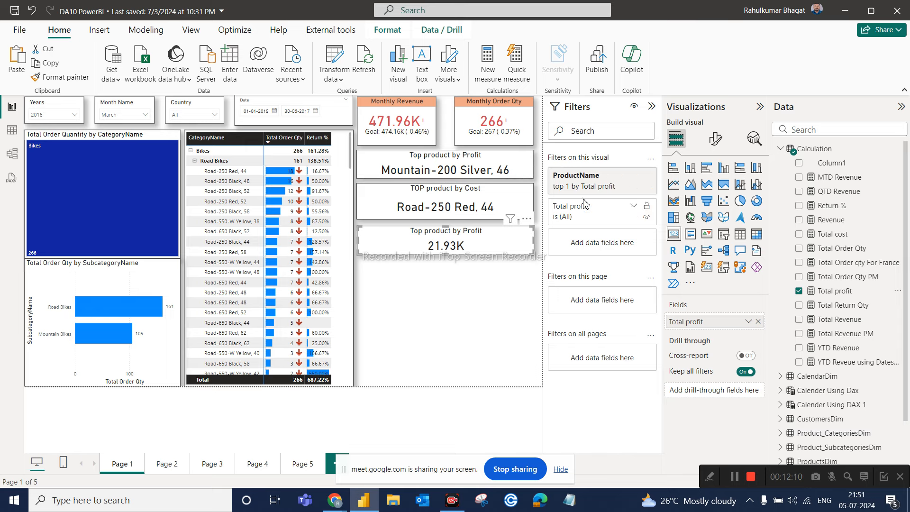
pyautogui.click(621, 176)
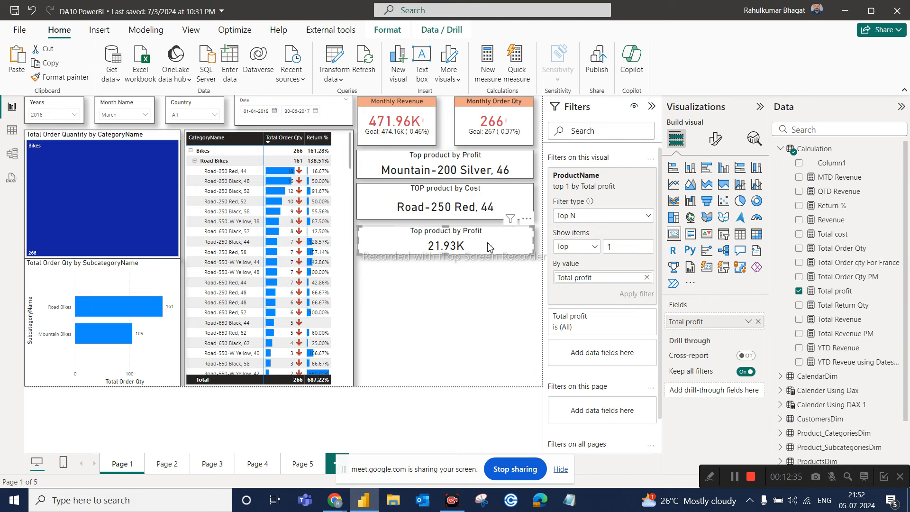
# Step: Set the Total profit card's callout value display units to None and nudge the card up toward the cost card
pyautogui.click(715, 140)
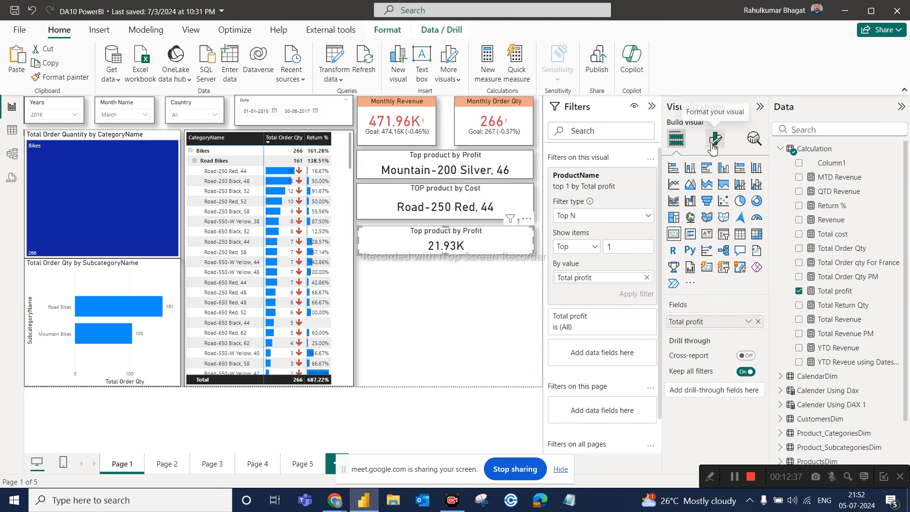
pyautogui.click(682, 225)
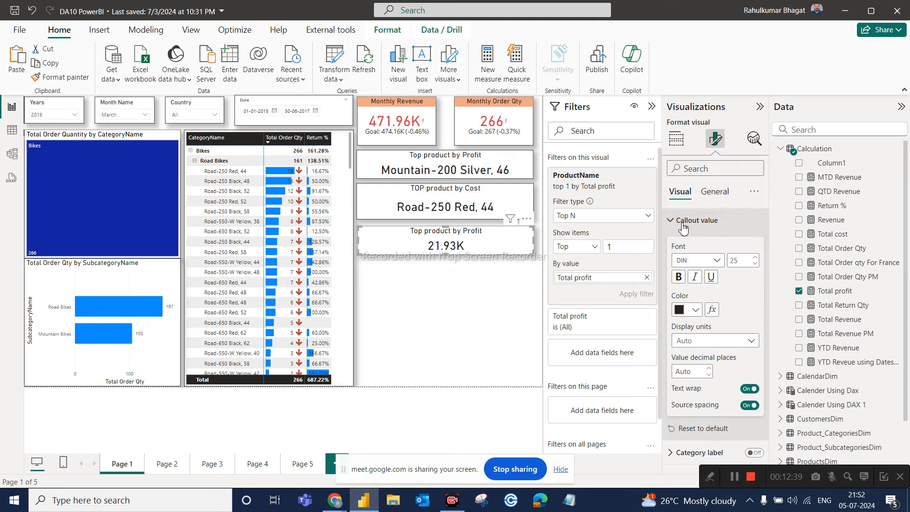
pyautogui.click(701, 340)
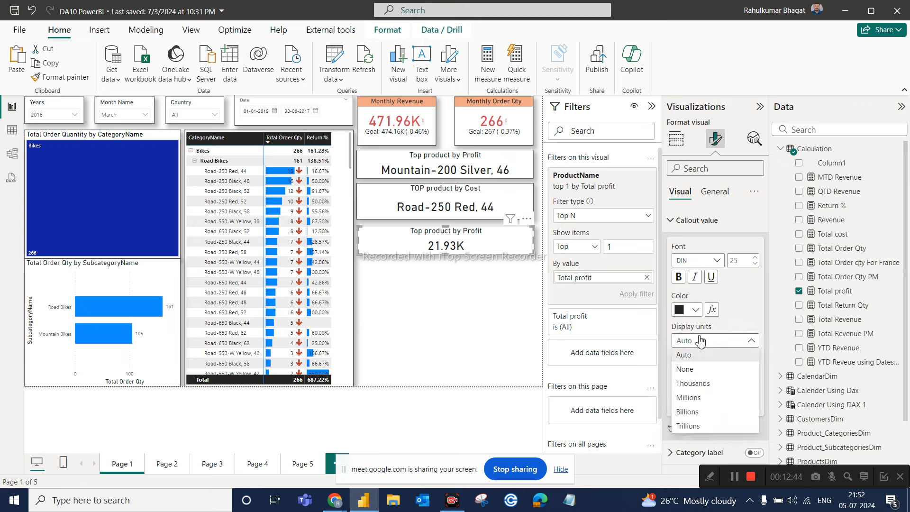
pyautogui.click(691, 369)
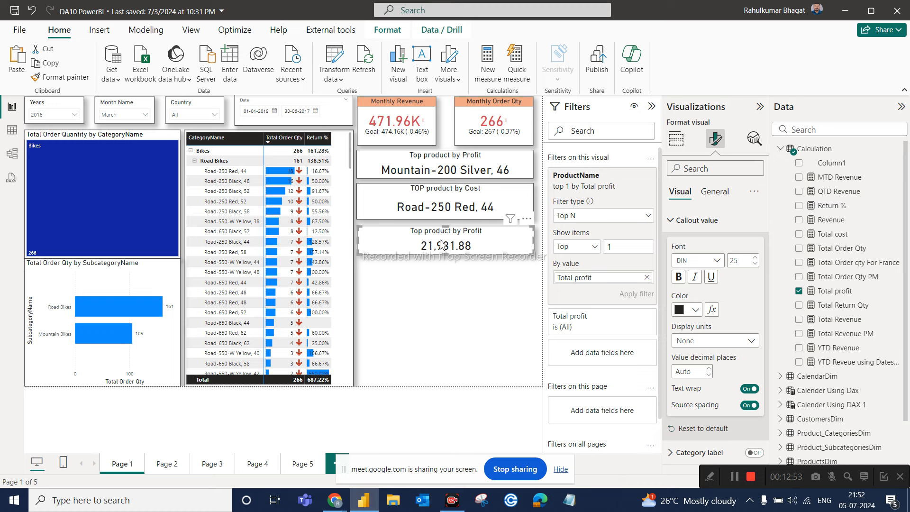
pyautogui.moveTo(441, 243); pyautogui.dragTo(441, 241)
pyautogui.click(401, 281)
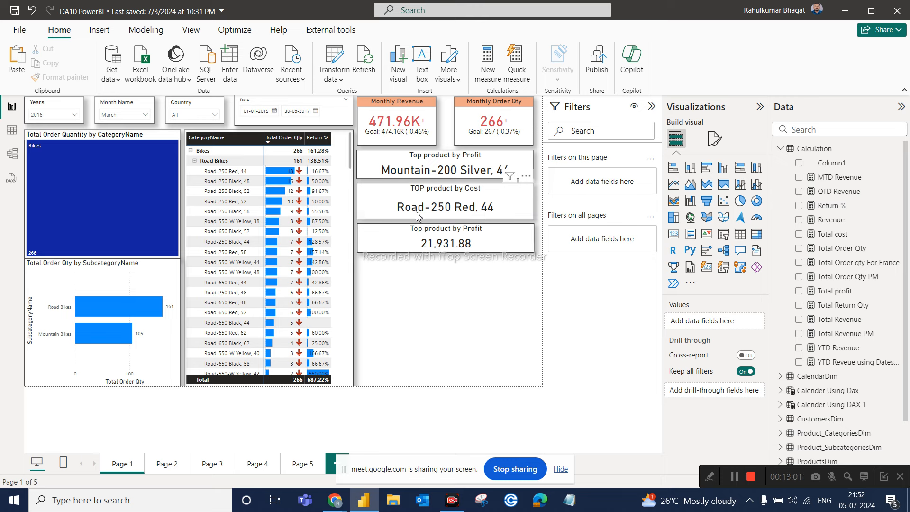
# Step: Duplicate the "TOP product by Cost" card below the Total profit card and replace its product name field with Total cost
pyautogui.click(482, 203)
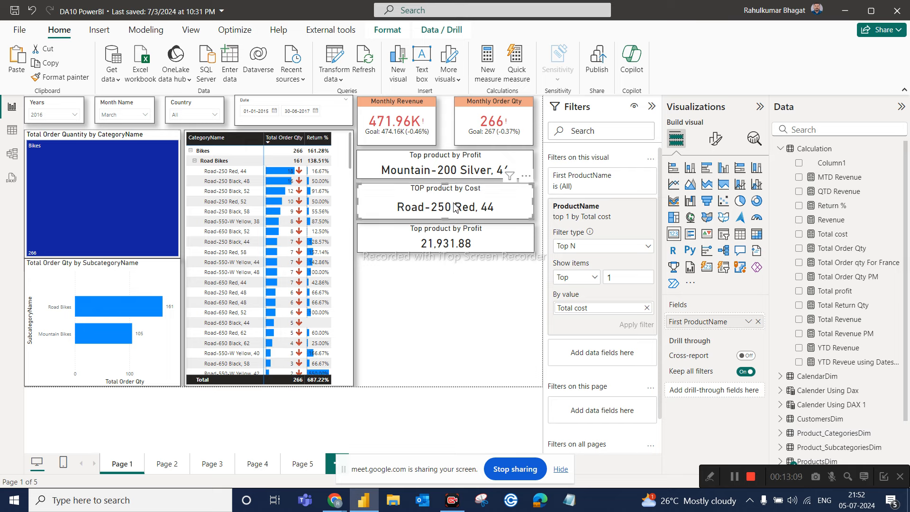
pyautogui.hotkey('ctrl', 'v')
pyautogui.moveTo(454, 207); pyautogui.dragTo(454, 281)
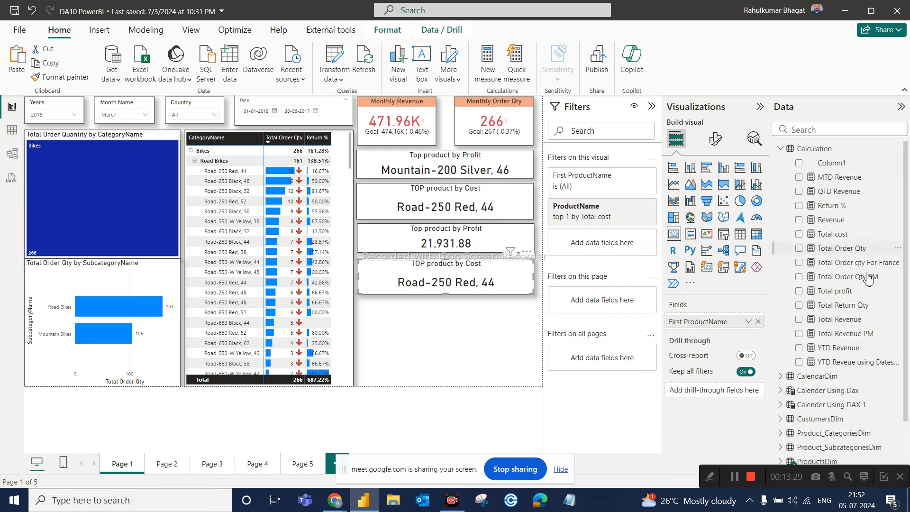
pyautogui.click(758, 322)
pyautogui.moveTo(842, 242); pyautogui.dragTo(749, 325)
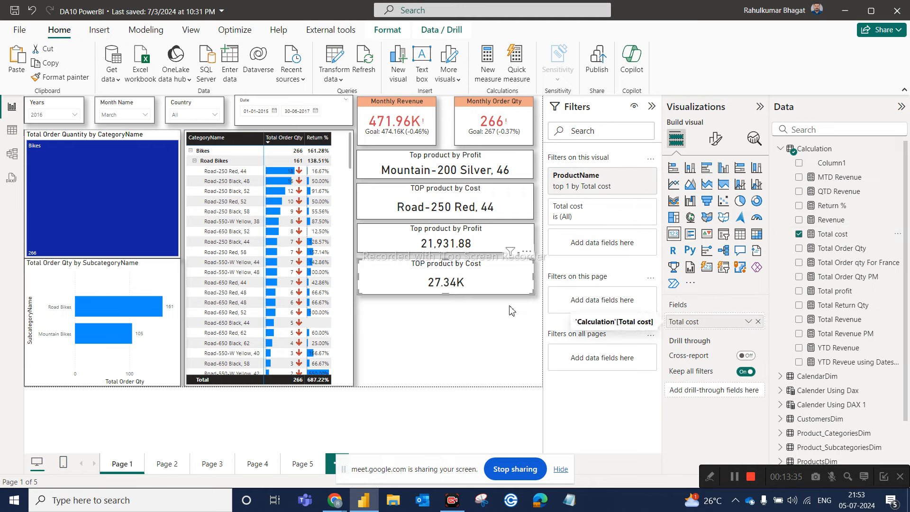
# Step: Copy the Total profit card's formatting onto the Total cost card with Format painter and nudge the cost card up slightly
pyautogui.click(488, 238)
pyautogui.click(74, 80)
pyautogui.click(408, 272)
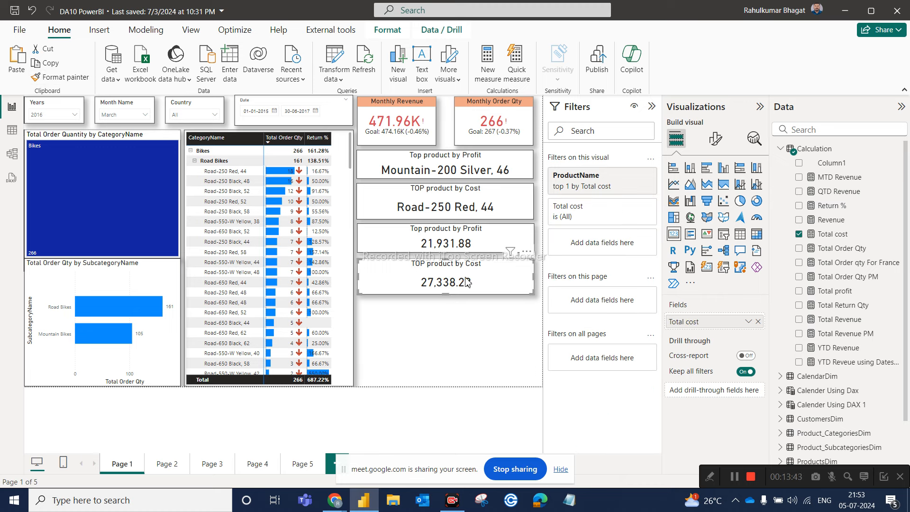
pyautogui.moveTo(449, 282); pyautogui.dragTo(449, 281)
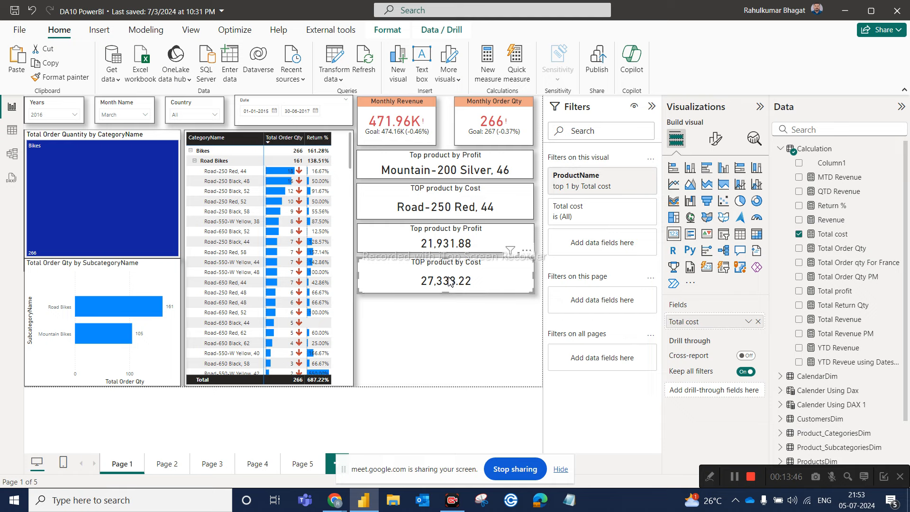
pyautogui.click(451, 329)
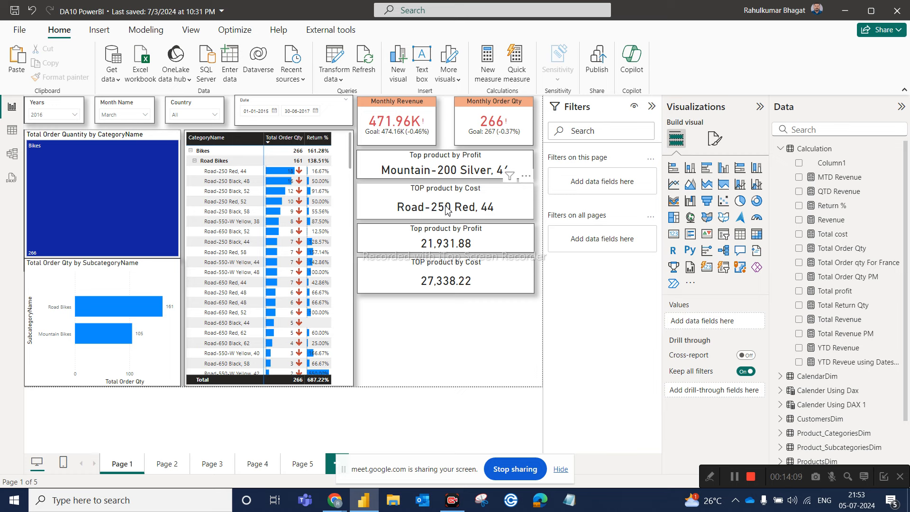
# Step: Change the Total profit card's title to "Top product Profit"
pyautogui.click(467, 285)
pyautogui.click(478, 240)
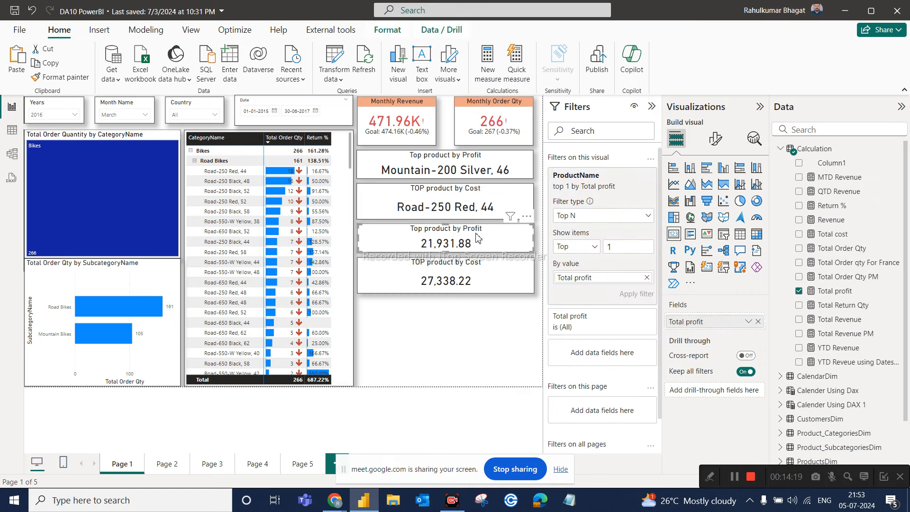
pyautogui.click(722, 142)
pyautogui.click(691, 220)
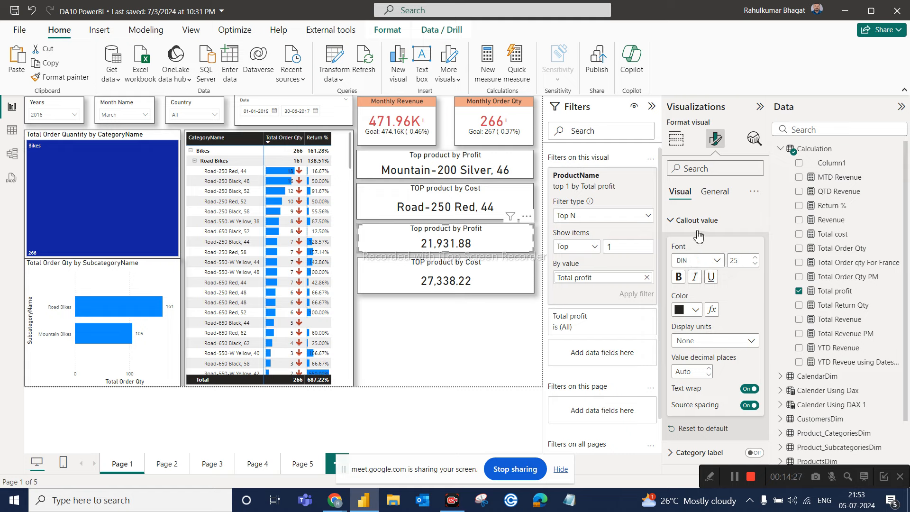
pyautogui.click(715, 194)
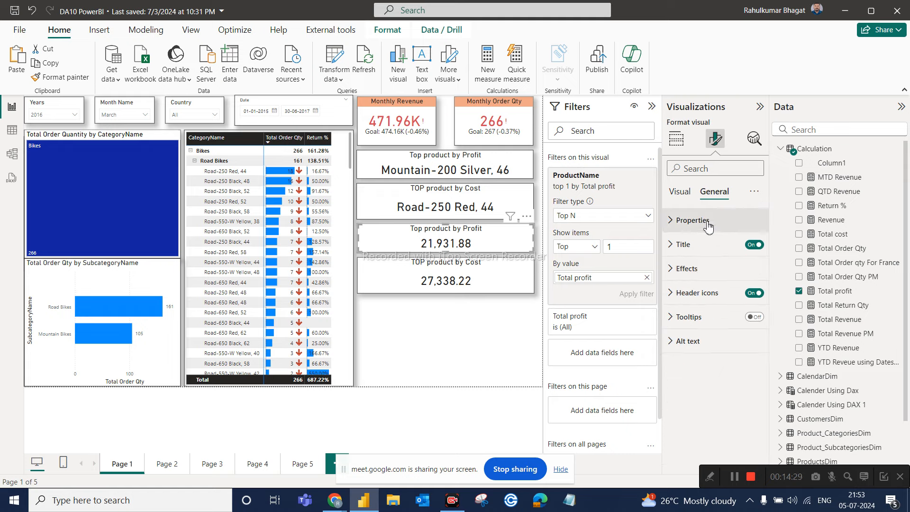
pyautogui.click(685, 244)
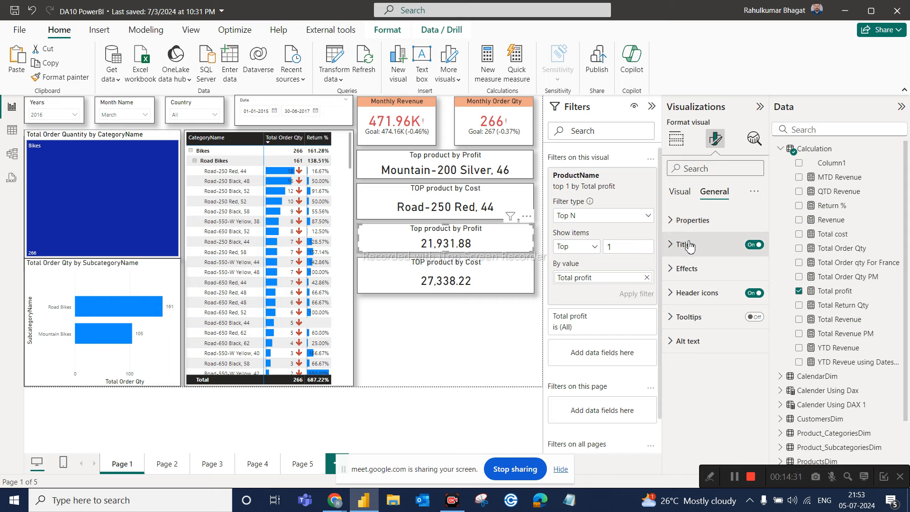
pyautogui.press('BackSpace')
pyautogui.press('BackSpace')
pyautogui.press('BackSpace')
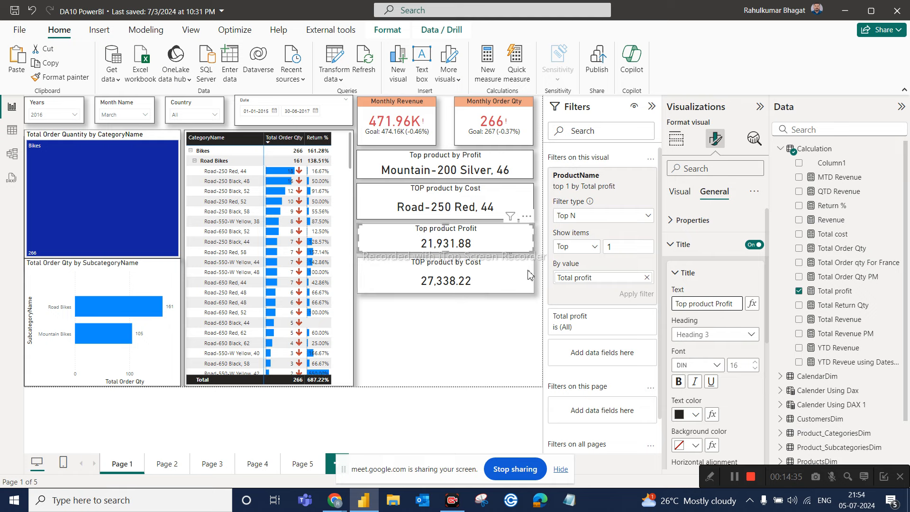
# Step: Change the Total cost card's title to "TOP product Cost"
pyautogui.click(530, 275)
pyautogui.click(733, 305)
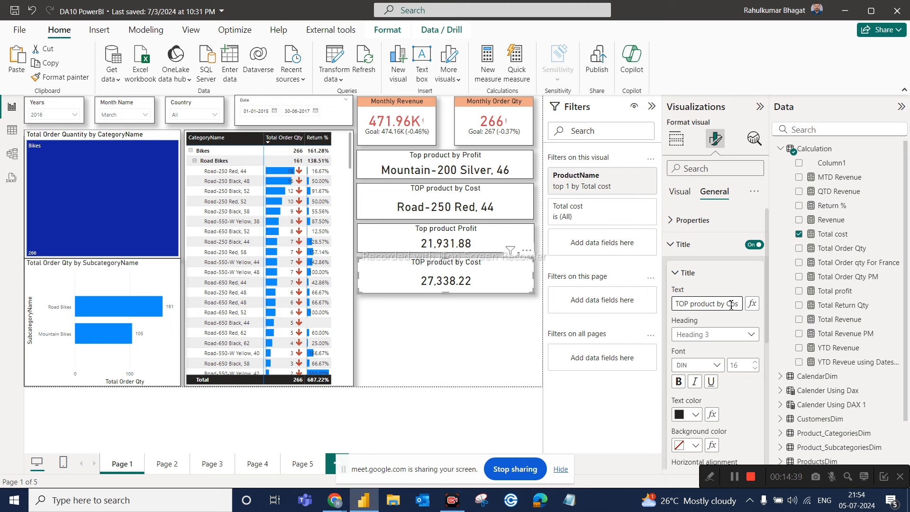
pyautogui.press('BackSpace')
pyautogui.press('BackSpace')
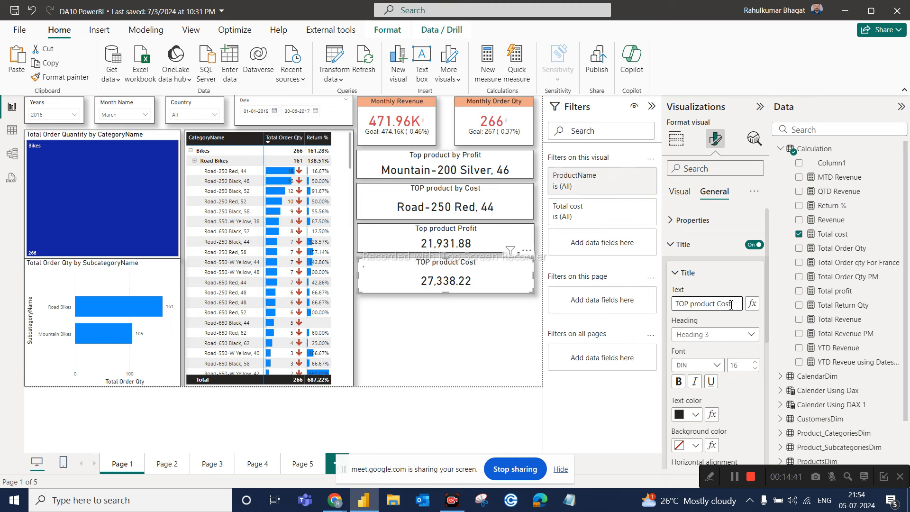
pyautogui.click(525, 333)
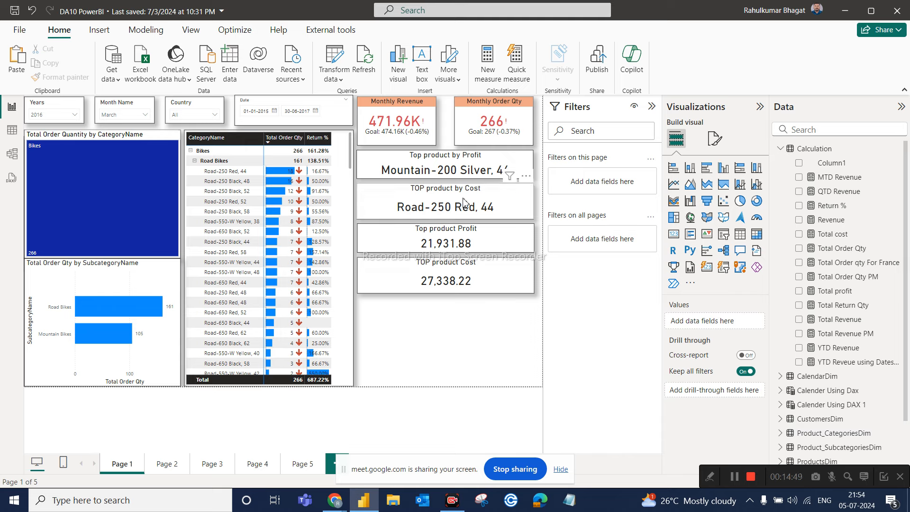
# Step: Reduce the height of the "TOP product by Cost" card so it fits tightly around its product name
pyautogui.click(399, 163)
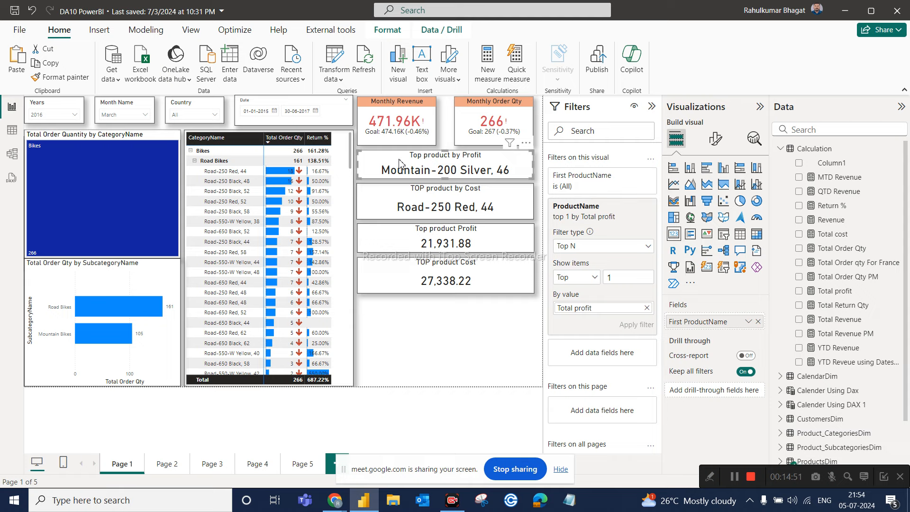
pyautogui.click(385, 207)
pyautogui.moveTo(445, 219); pyautogui.dragTo(446, 207)
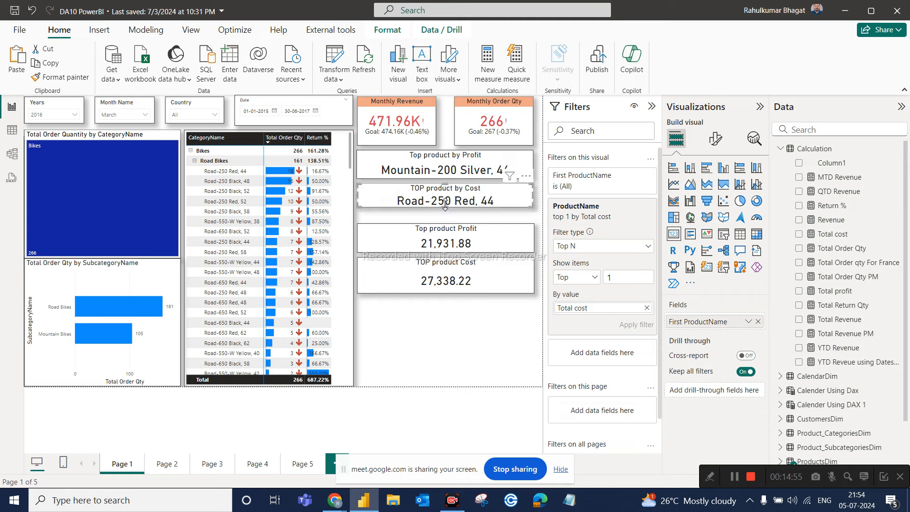
# Step: Move the "Top product Profit" and "TOP product Cost" cards up to close the gaps in the card stack
pyautogui.click(449, 237)
pyautogui.moveTo(449, 237); pyautogui.dragTo(448, 222)
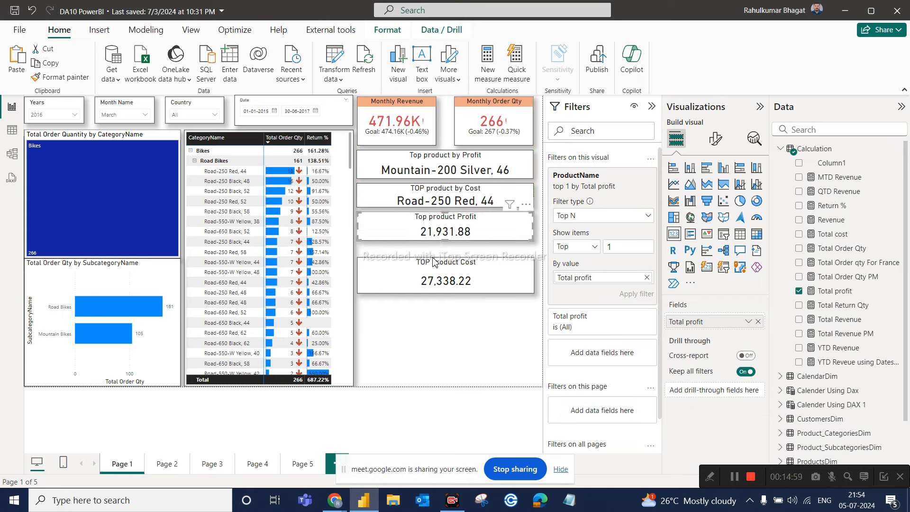
pyautogui.moveTo(433, 264); pyautogui.dragTo(433, 255)
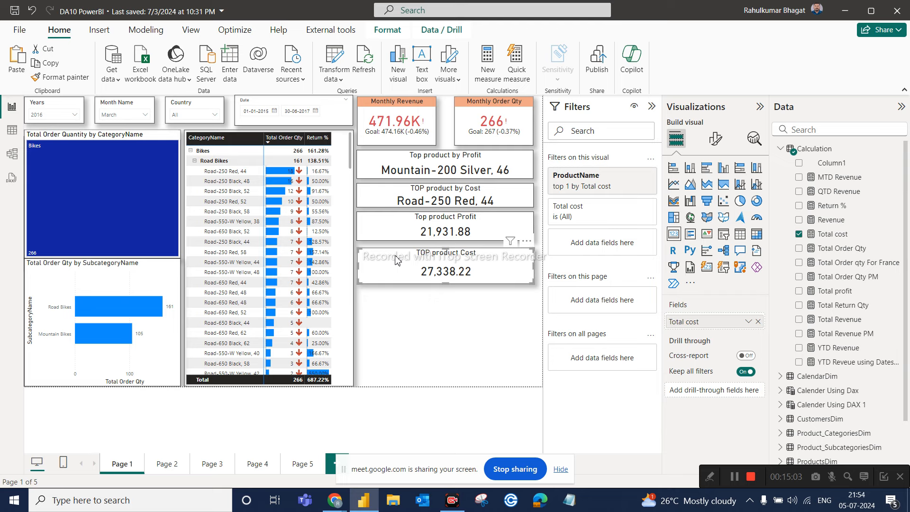
pyautogui.moveTo(397, 257); pyautogui.dragTo(394, 257)
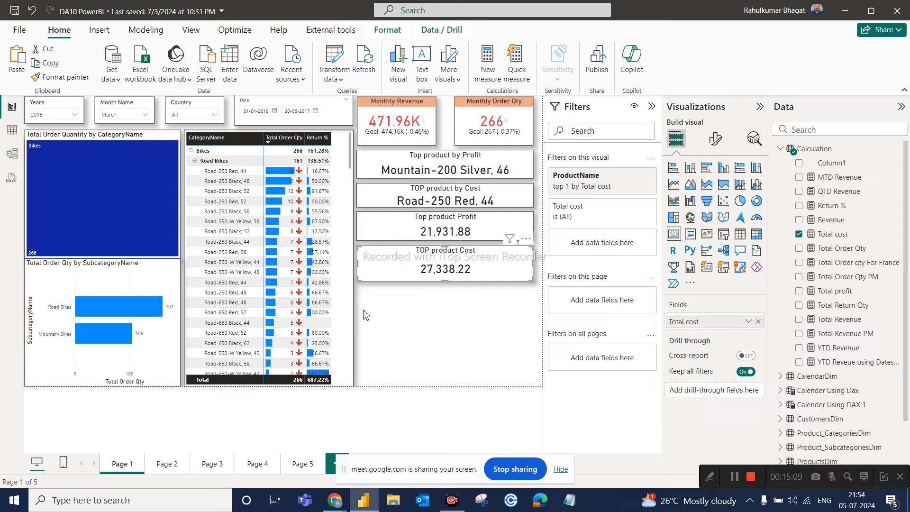
# Step: Narrow the CategoryName matrix so its edge sits closer to the Return % column
pyautogui.click(349, 384)
pyautogui.moveTo(349, 384); pyautogui.dragTo(343, 395)
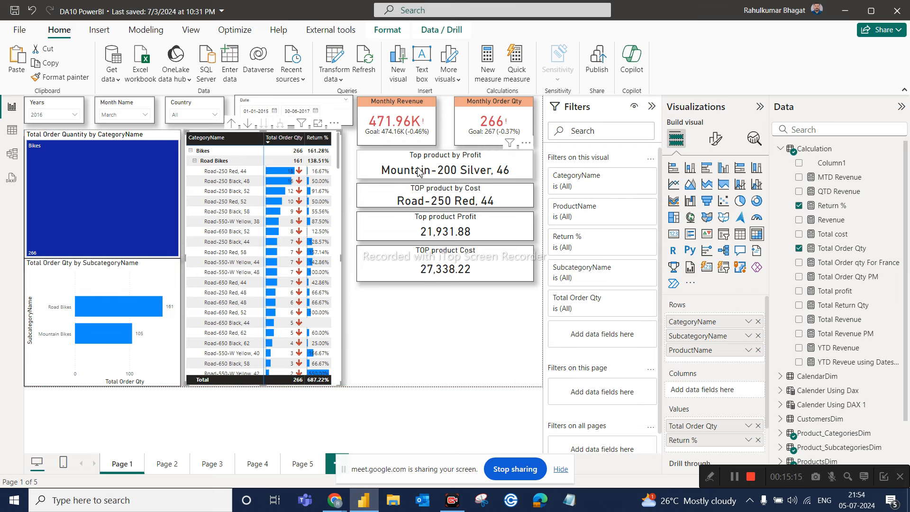
# Step: Widen the CategoryName matrix slightly so its edge extends toward the card stack
pyautogui.moveTo(416, 171); pyautogui.dragTo(417, 171)
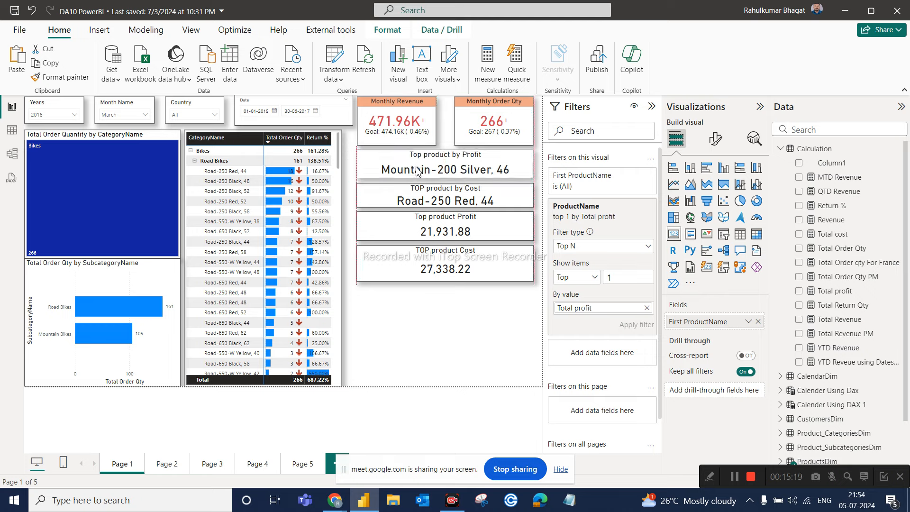
pyautogui.scroll(-5, 340, 378)
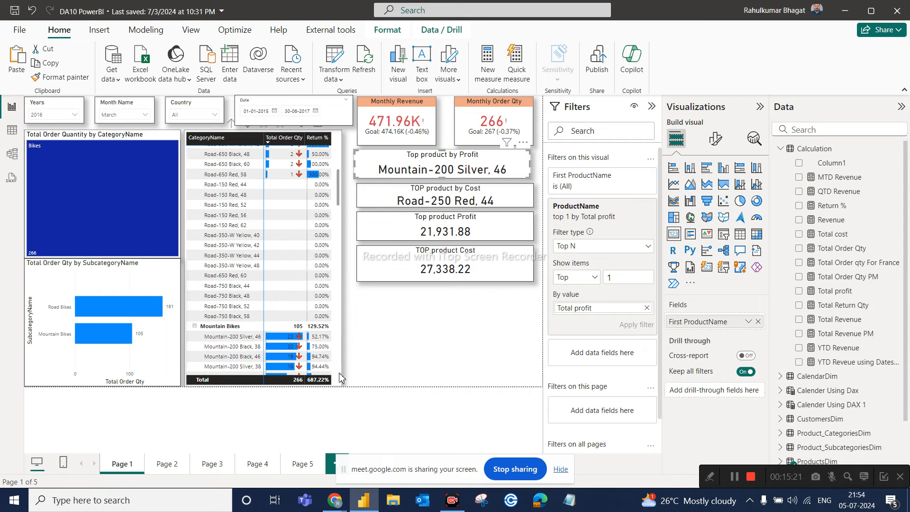
pyautogui.click(339, 379)
pyautogui.moveTo(340, 383); pyautogui.dragTo(348, 388)
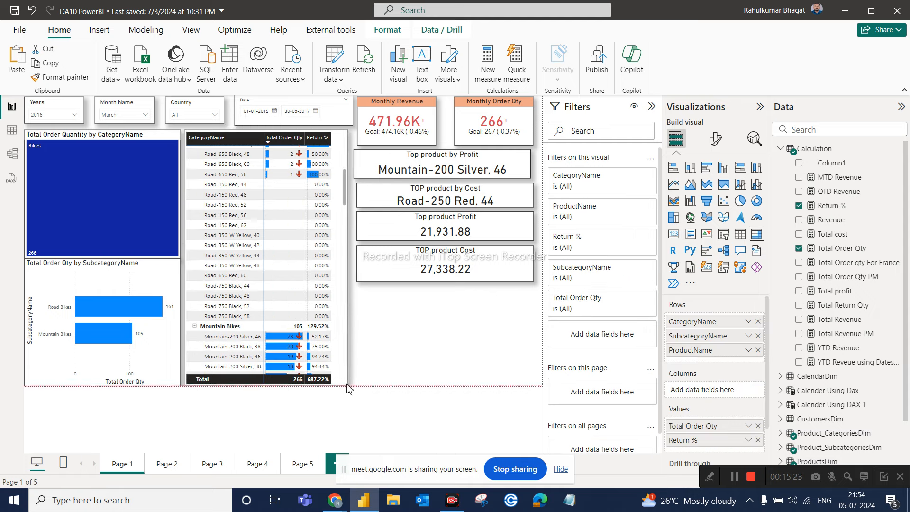
# Step: Adjust the "Top product by Profit" card's left edge to line up with the cards below it
pyautogui.click(353, 170)
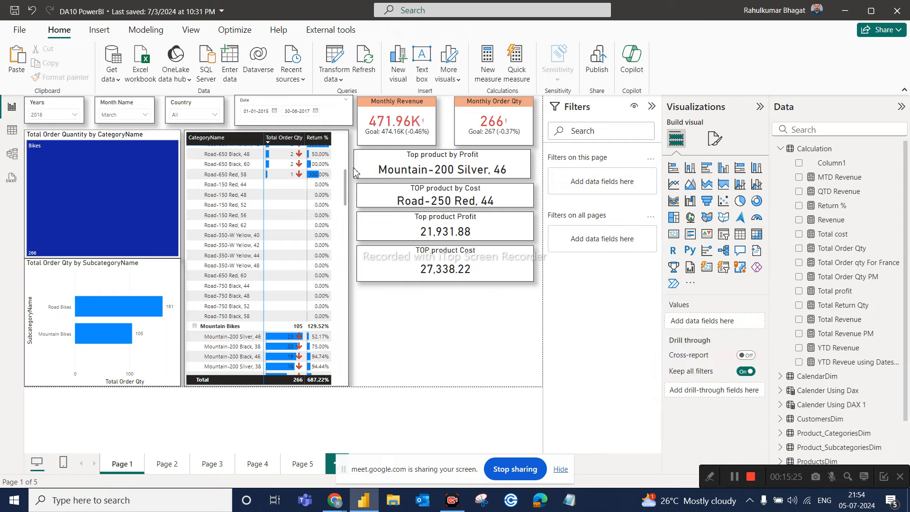
pyautogui.click(357, 169)
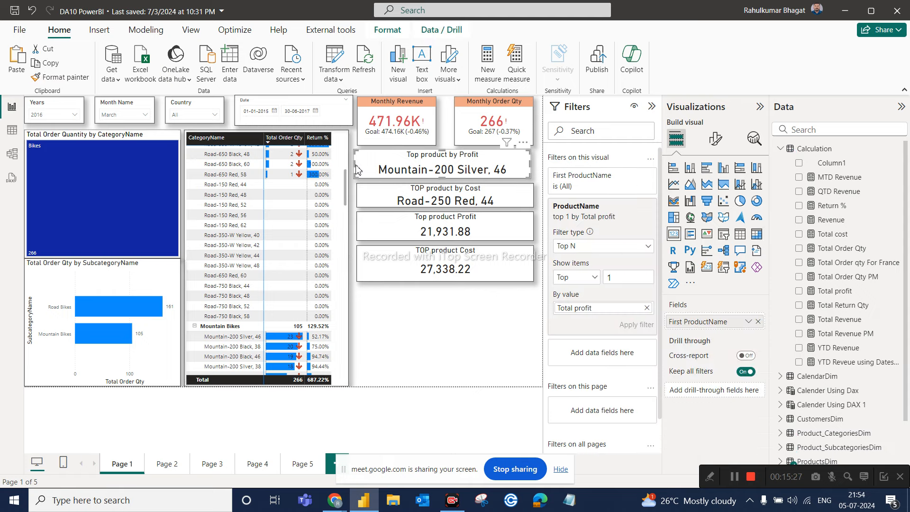
pyautogui.moveTo(356, 170); pyautogui.dragTo(359, 170)
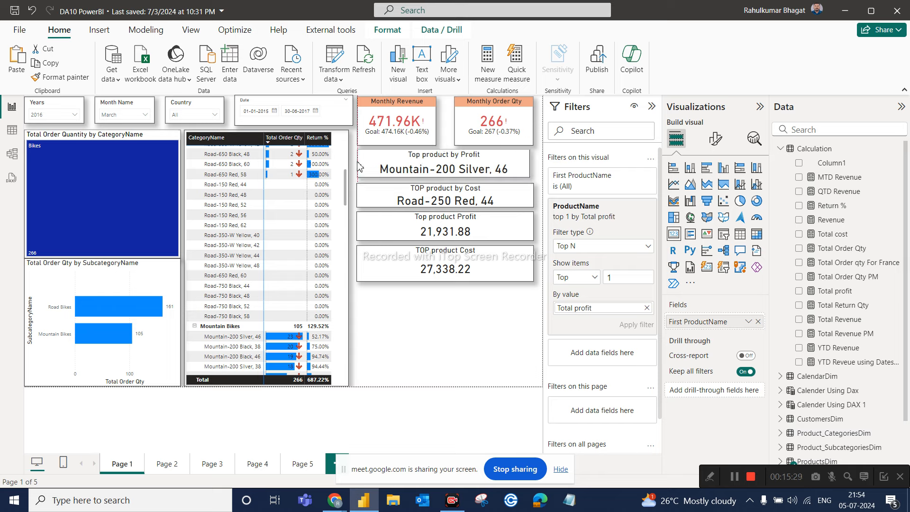
pyautogui.click(400, 301)
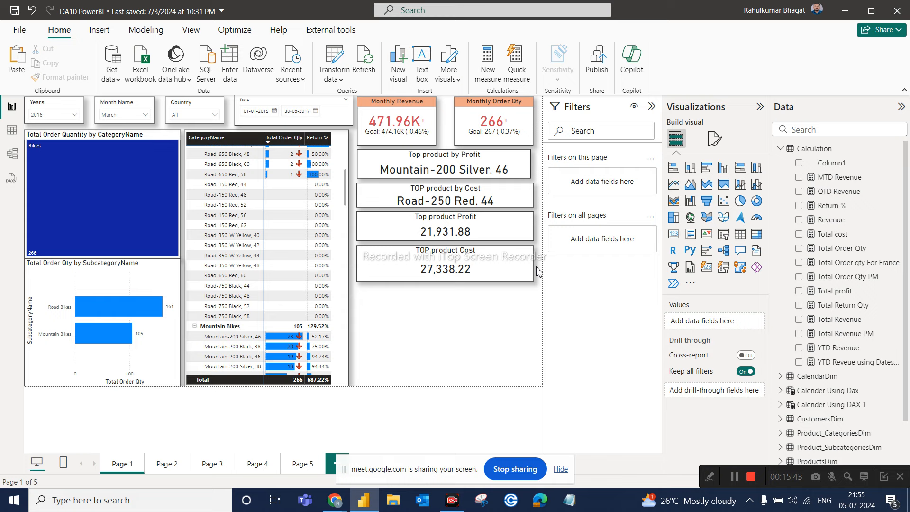
# Step: Add a blank map visual in the empty space below the "TOP product Cost" card
pyautogui.click(690, 219)
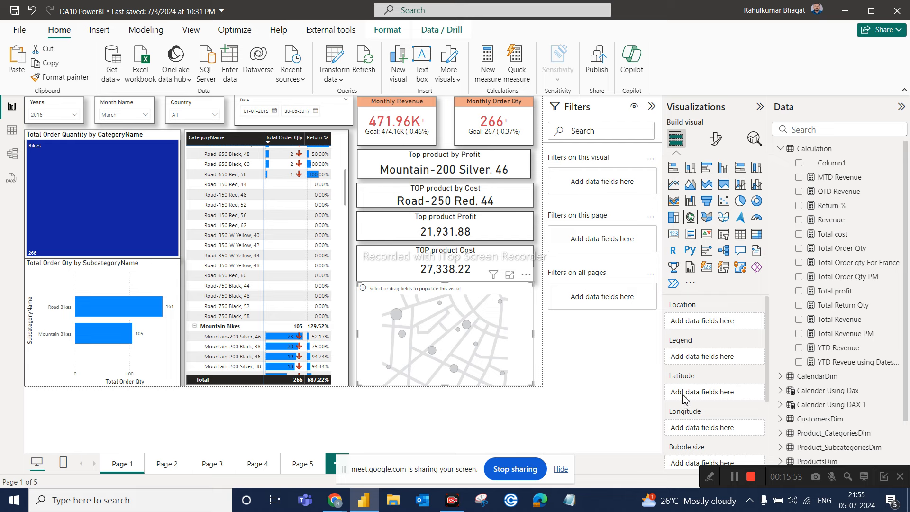
pyautogui.scroll(-2, 688, 440)
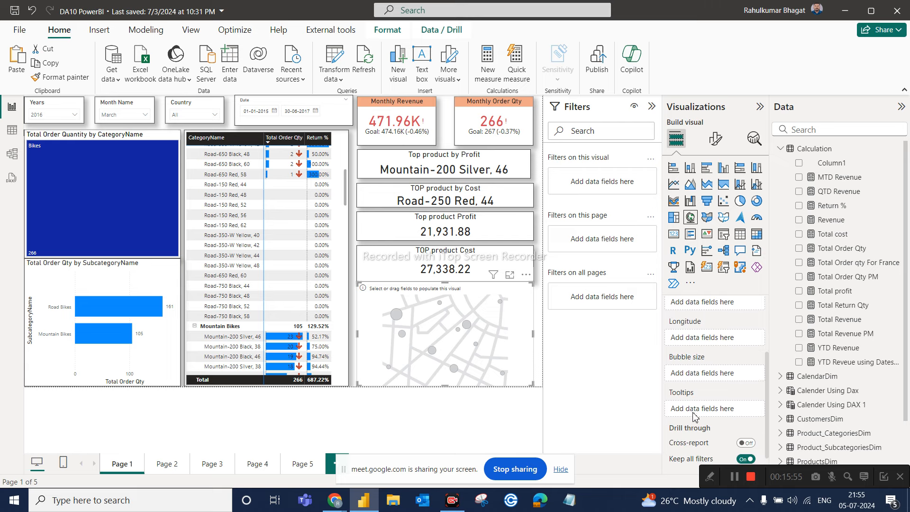
pyautogui.scroll(2, 697, 402)
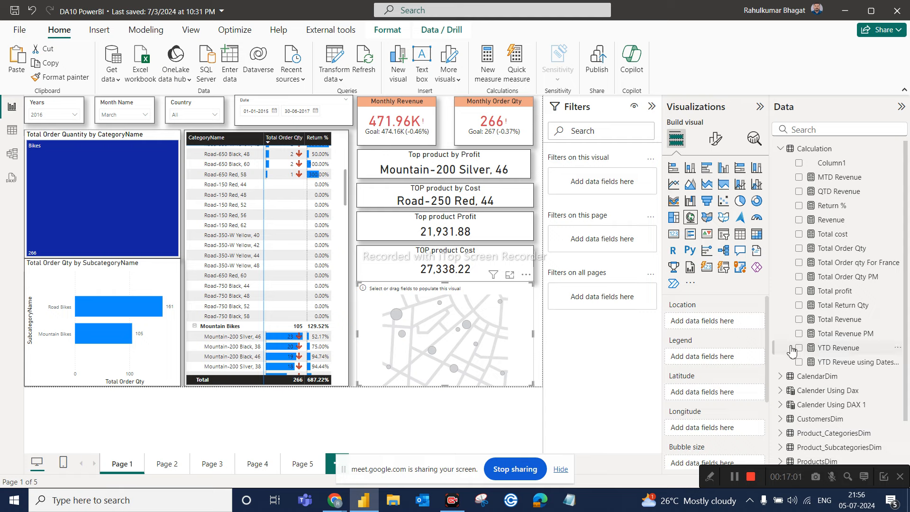
# Step: Set the data category of the Country column in the TerritoriesDim table to Country
pyautogui.scroll(-1, 791, 349)
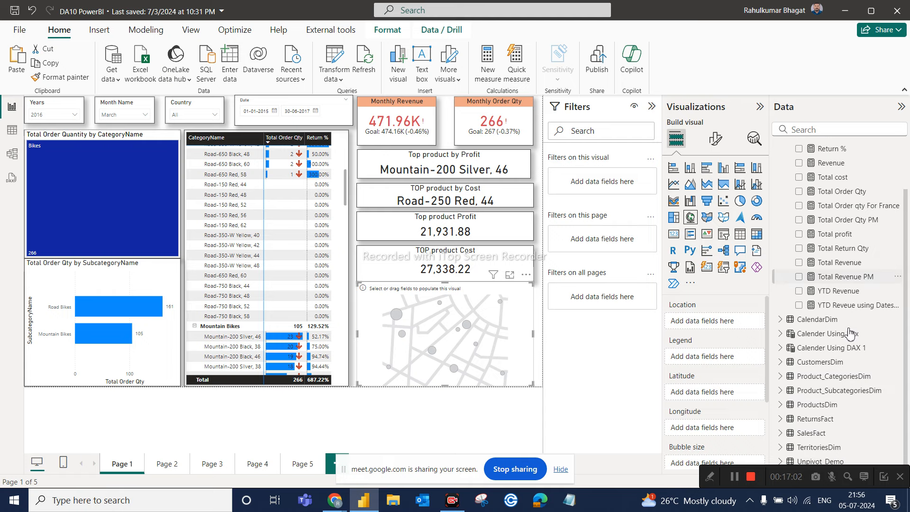
pyautogui.click(781, 448)
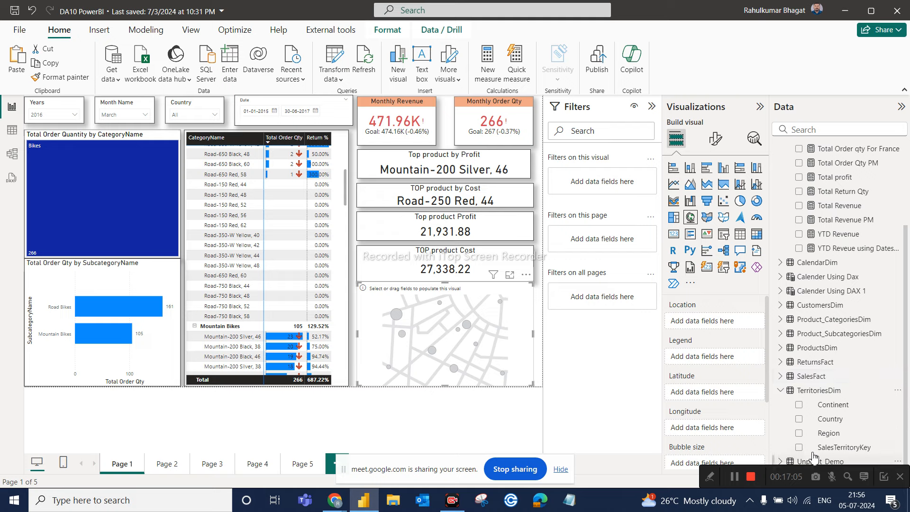
pyautogui.click(830, 421)
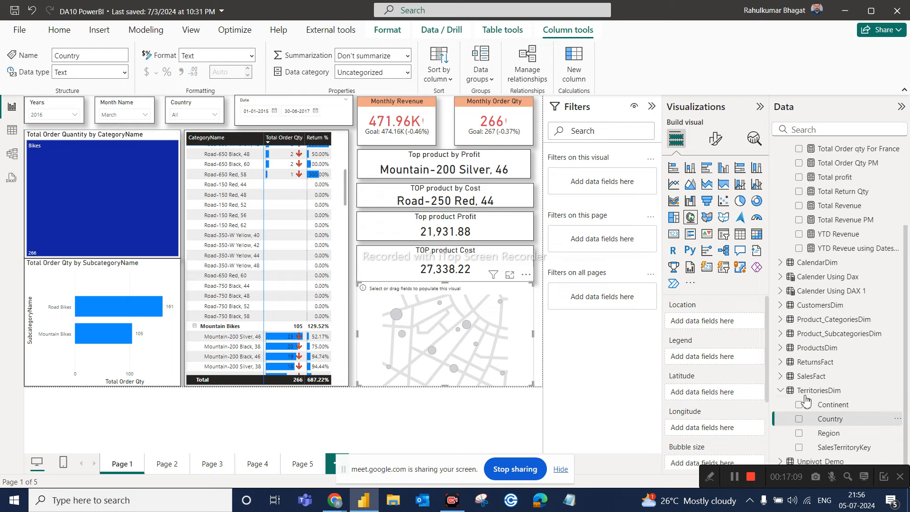
pyautogui.click(11, 129)
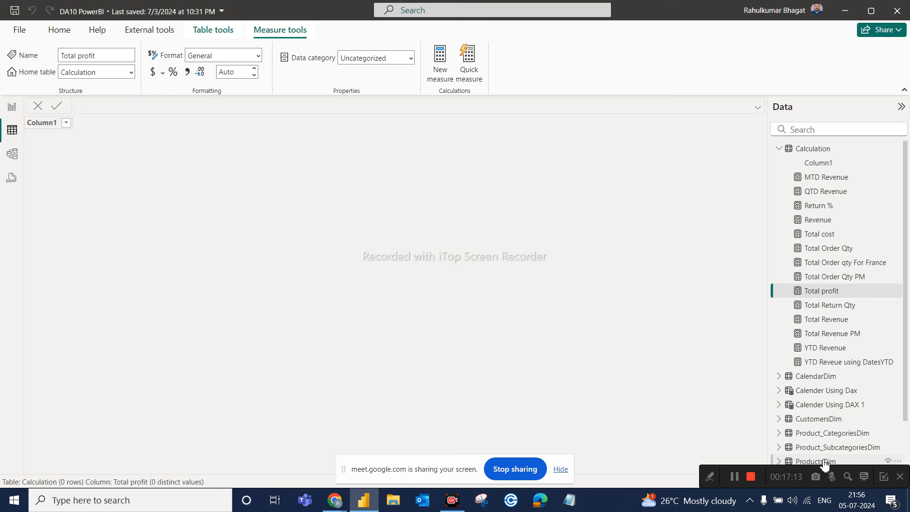
pyautogui.scroll(-1, 825, 422)
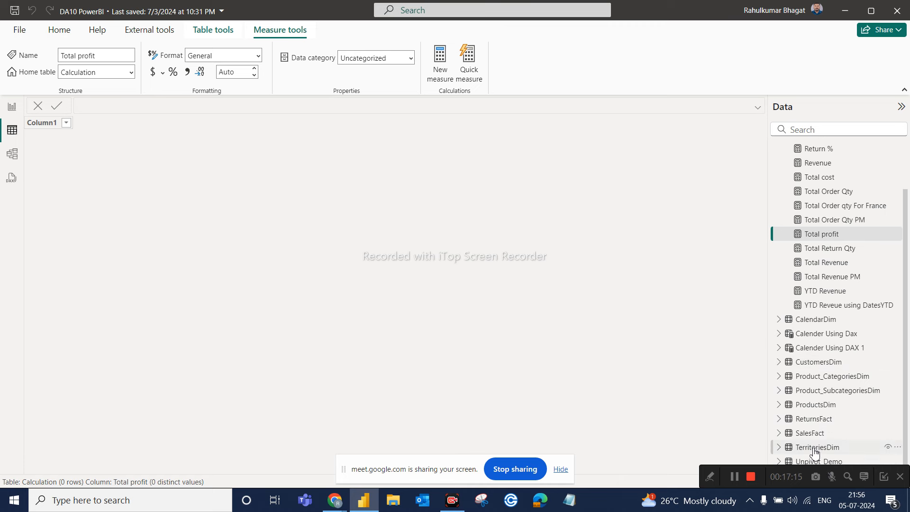
pyautogui.click(818, 447)
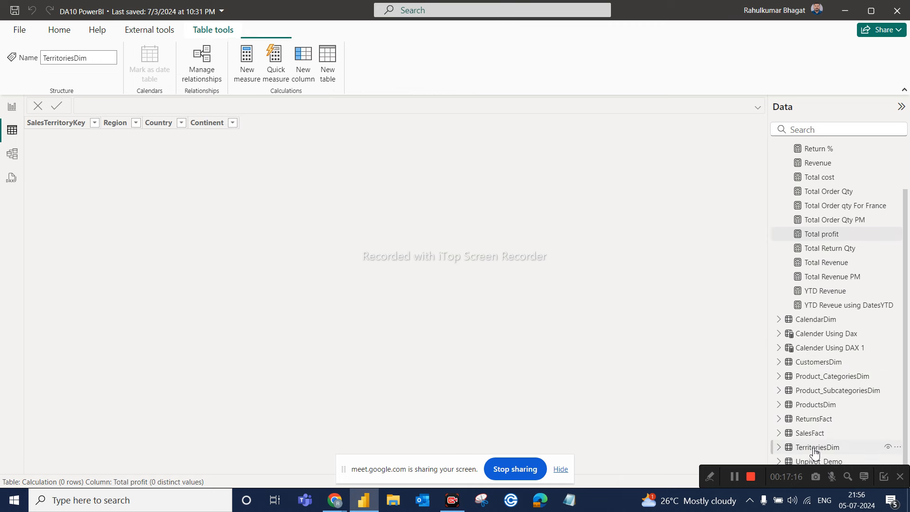
pyautogui.click(176, 124)
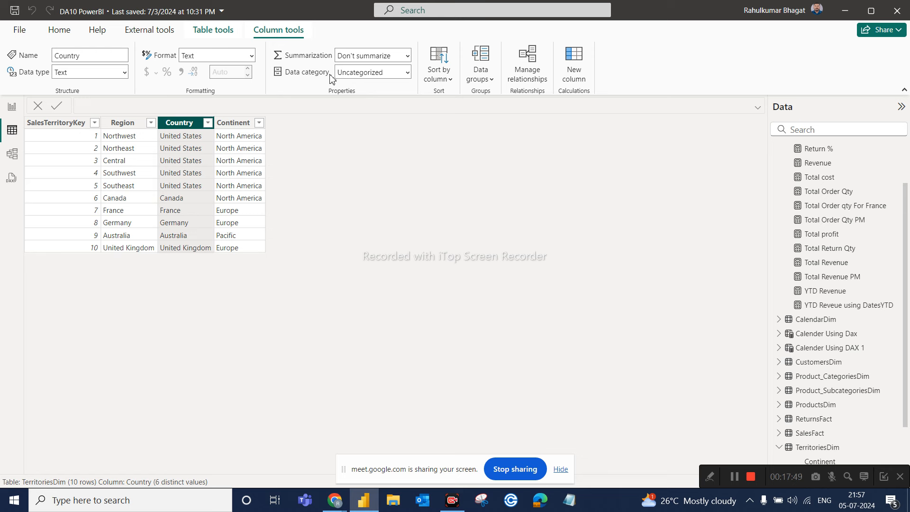
pyautogui.click(407, 73)
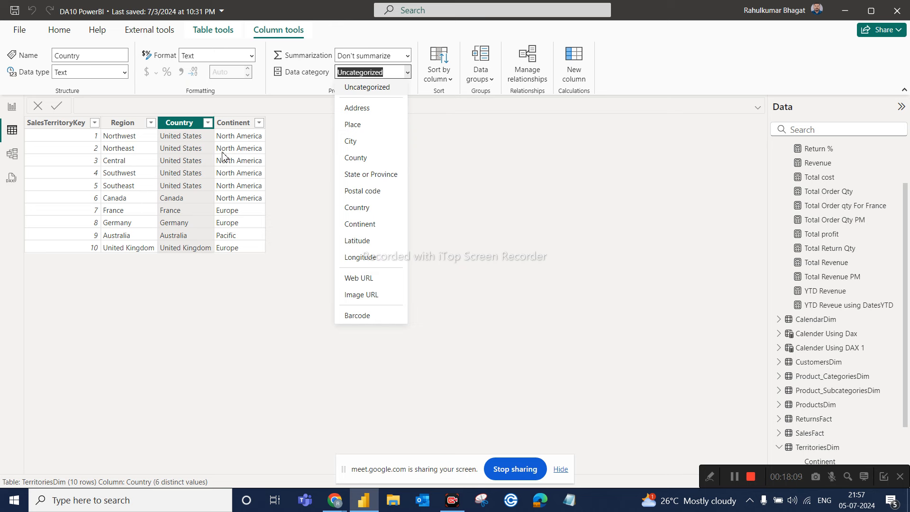
pyautogui.click(361, 212)
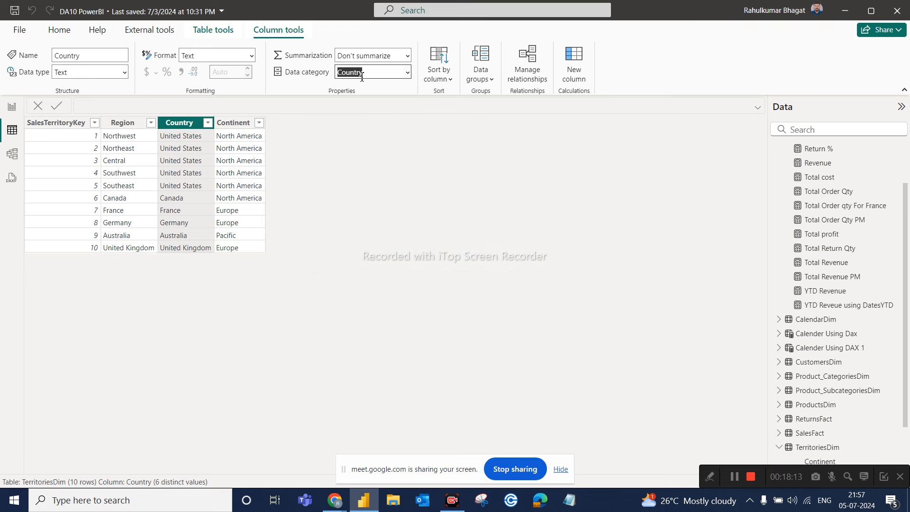
pyautogui.scroll(-2, 834, 259)
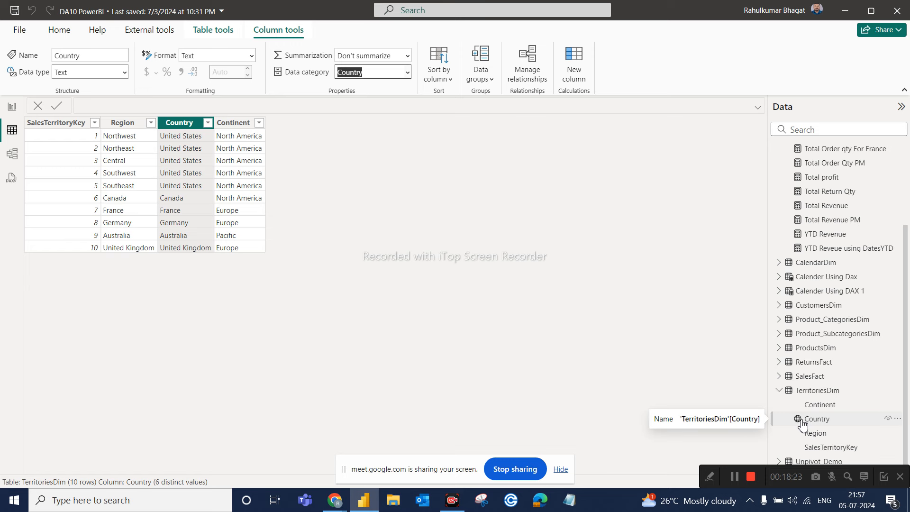
pyautogui.click(729, 346)
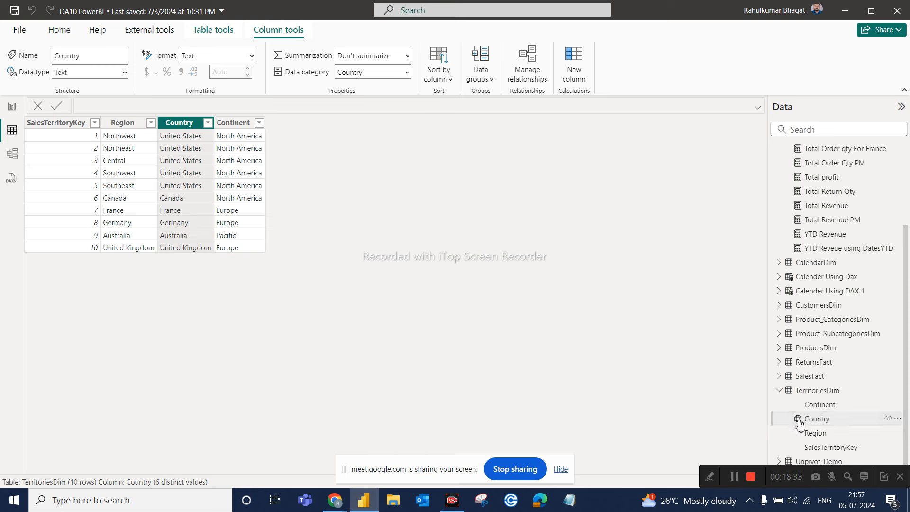
# Step: Back in the report, assign TerritoriesDim's Country as the map's location and inspect the country points in focus mode
pyautogui.click(12, 109)
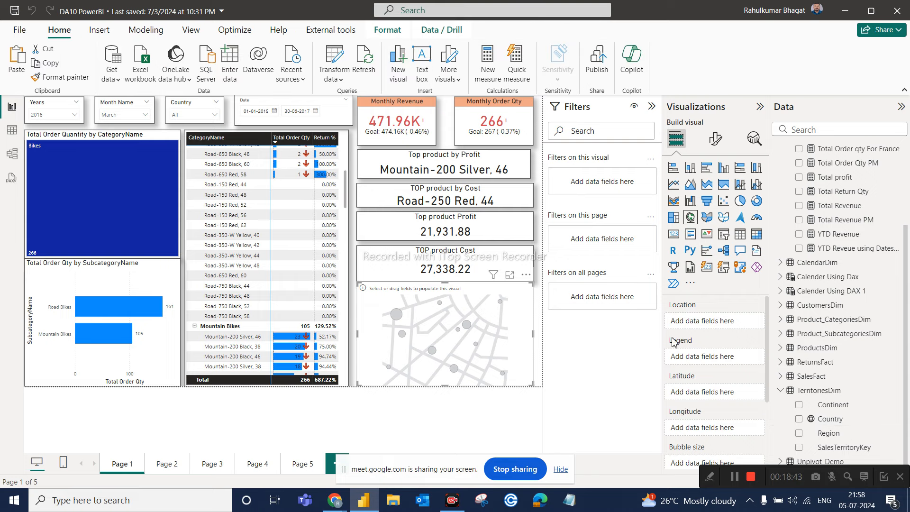
pyautogui.moveTo(830, 418); pyautogui.dragTo(699, 313)
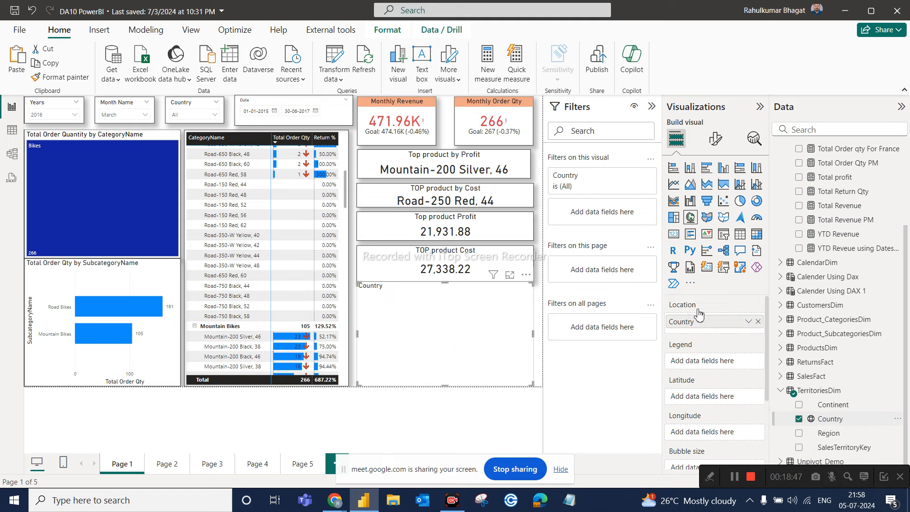
pyautogui.click(509, 276)
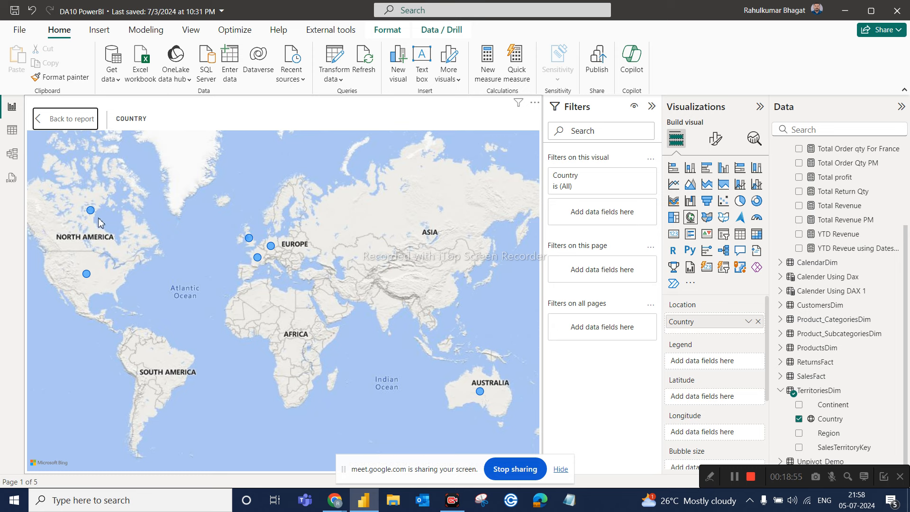
pyautogui.moveTo(90, 211)
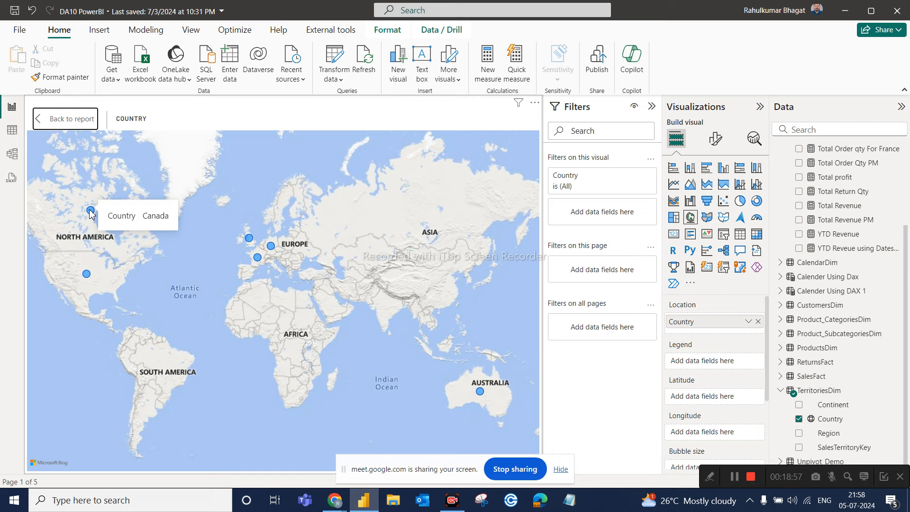
pyautogui.moveTo(86, 274)
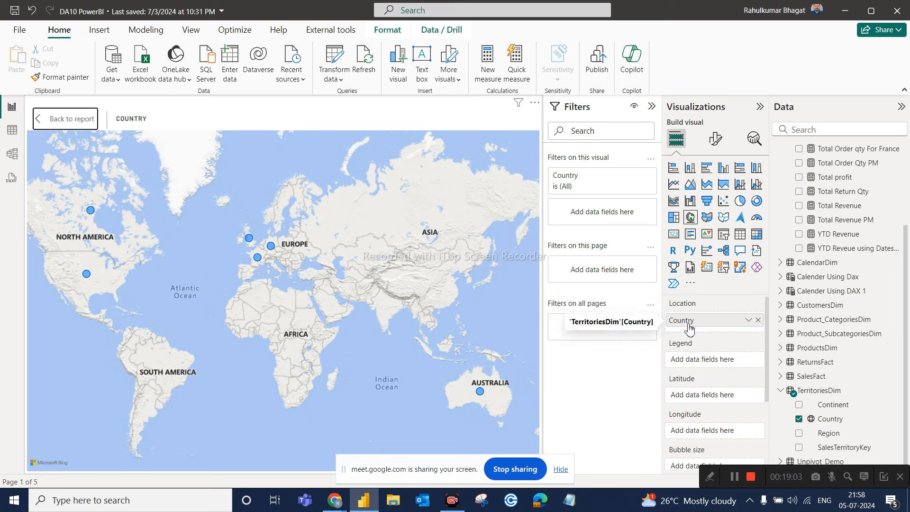
# Step: Size the map's bubbles by Total Revenue and check the bubbles for Australia and Germany
pyautogui.scroll(-1, 689, 327)
pyautogui.scroll(1, 690, 327)
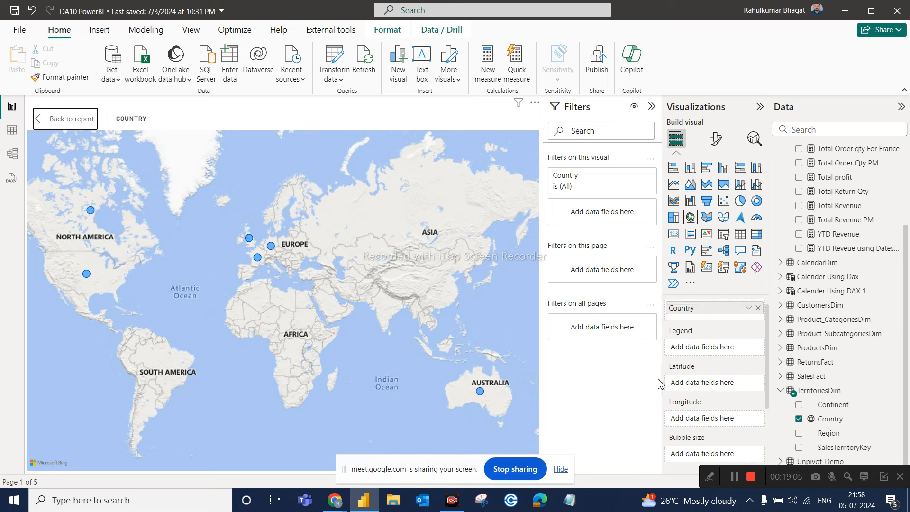
pyautogui.scroll(-2, 758, 393)
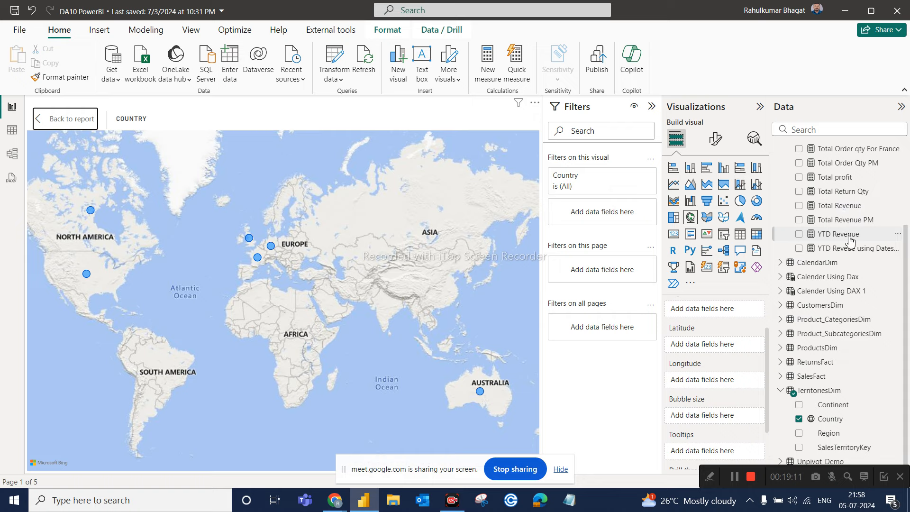
pyautogui.moveTo(843, 210); pyautogui.dragTo(725, 416)
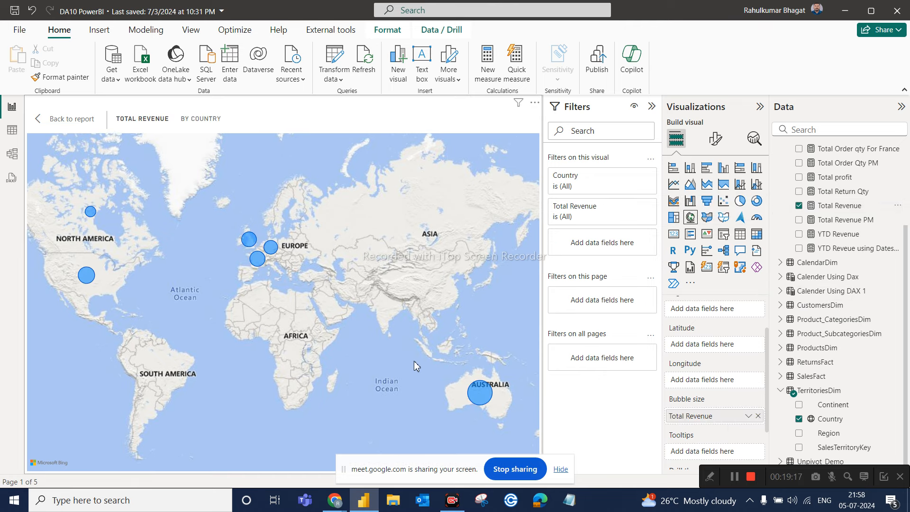
pyautogui.moveTo(479, 397)
pyautogui.moveTo(269, 251)
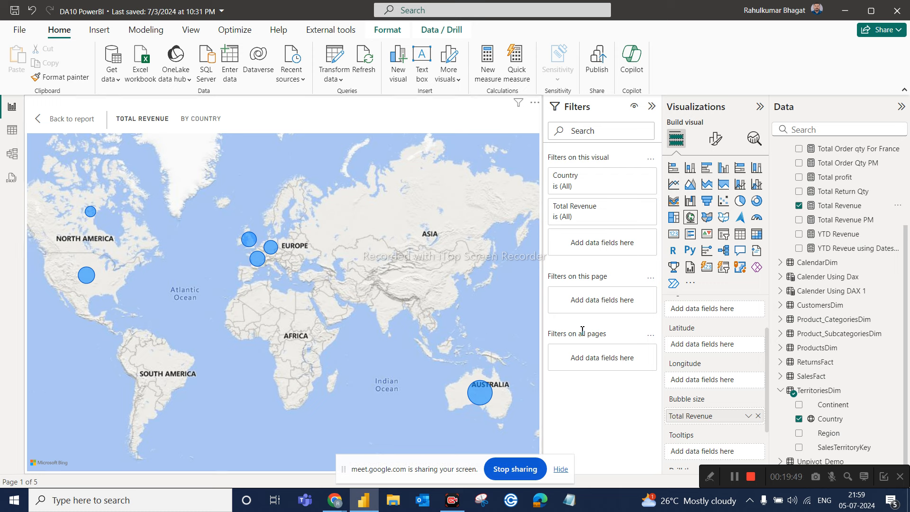
# Step: Set the map's style to Dark
pyautogui.scroll(2, 673, 355)
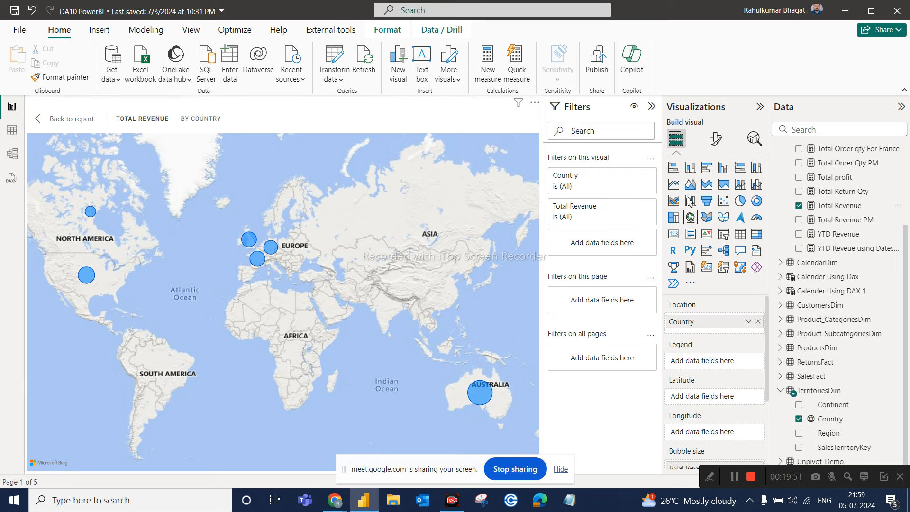
pyautogui.click(715, 138)
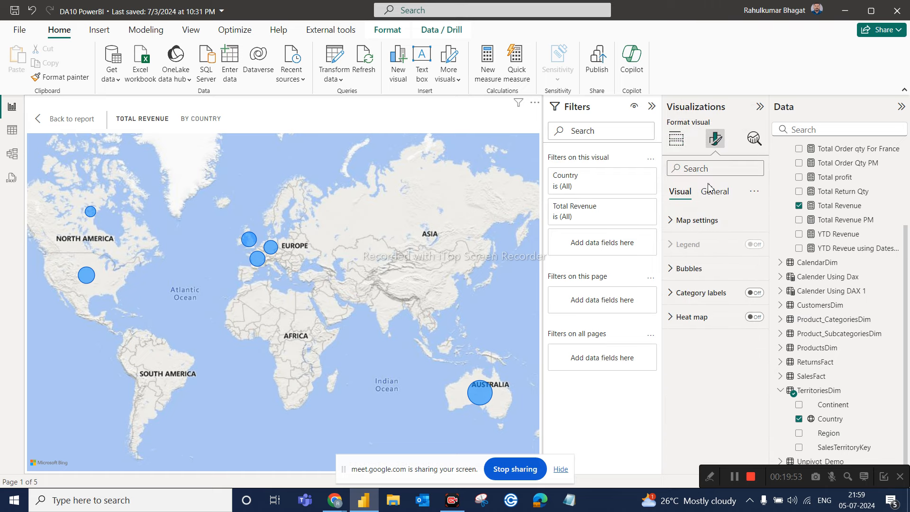
pyautogui.click(693, 222)
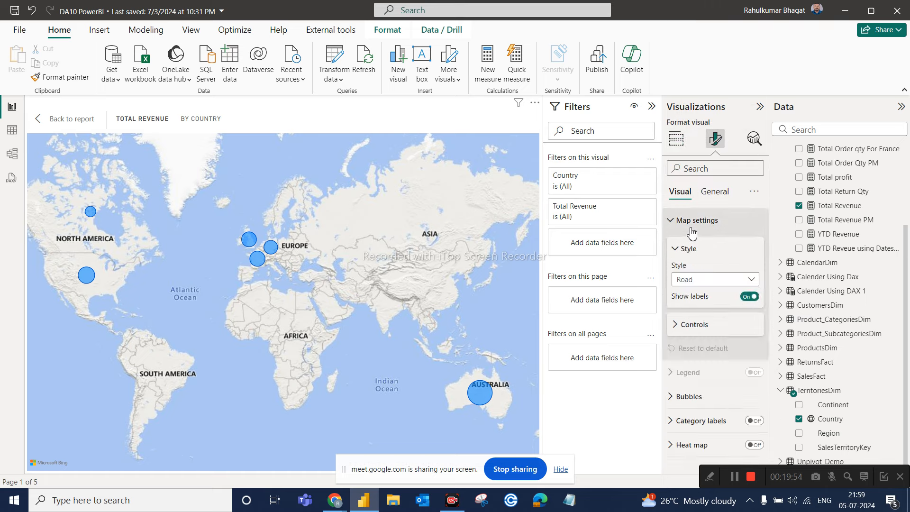
pyautogui.click(681, 280)
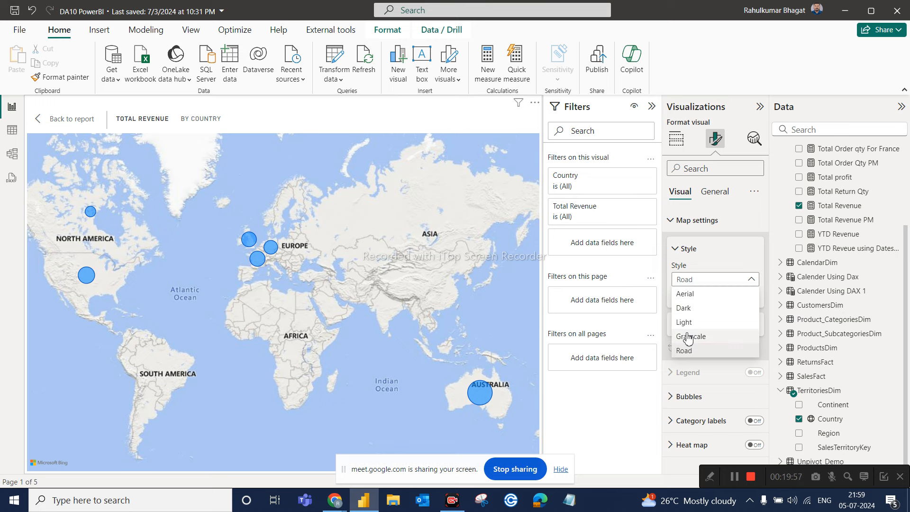
pyautogui.click(693, 309)
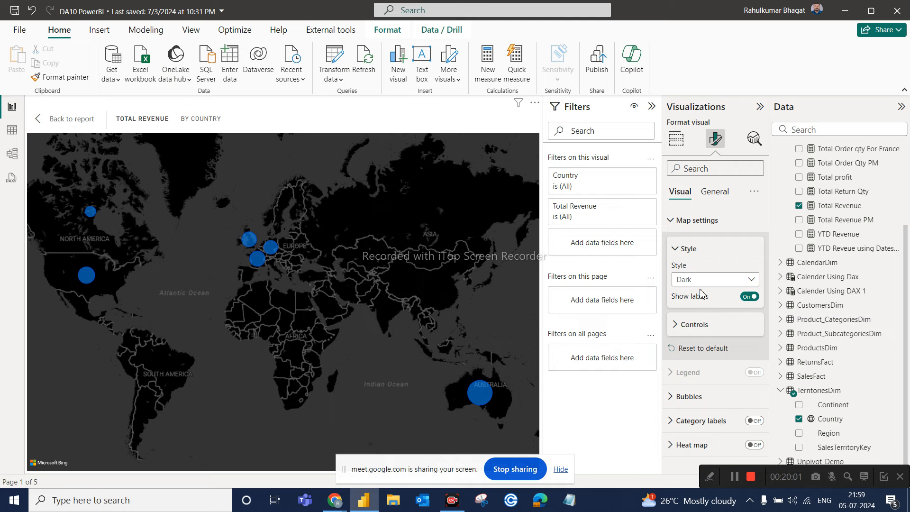
# Step: Open the available style choices for the map again
pyautogui.click(749, 280)
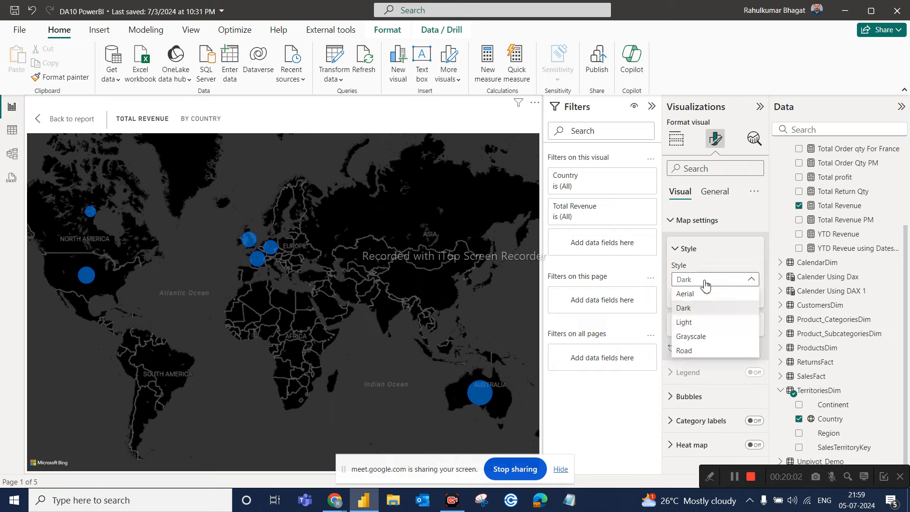
# Step: Preview the Grayscale and Aerial styles on the Total Revenue by Country map and settle on the Road style
pyautogui.click(692, 336)
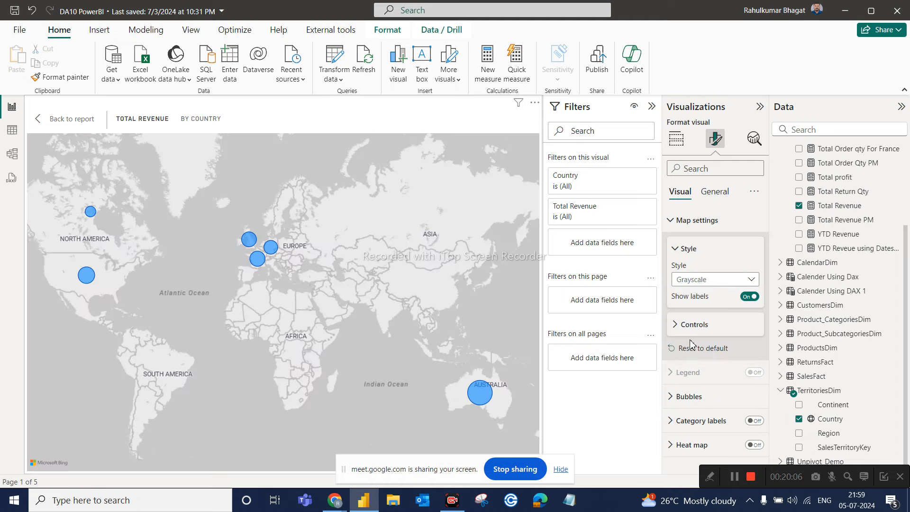
pyautogui.click(698, 288)
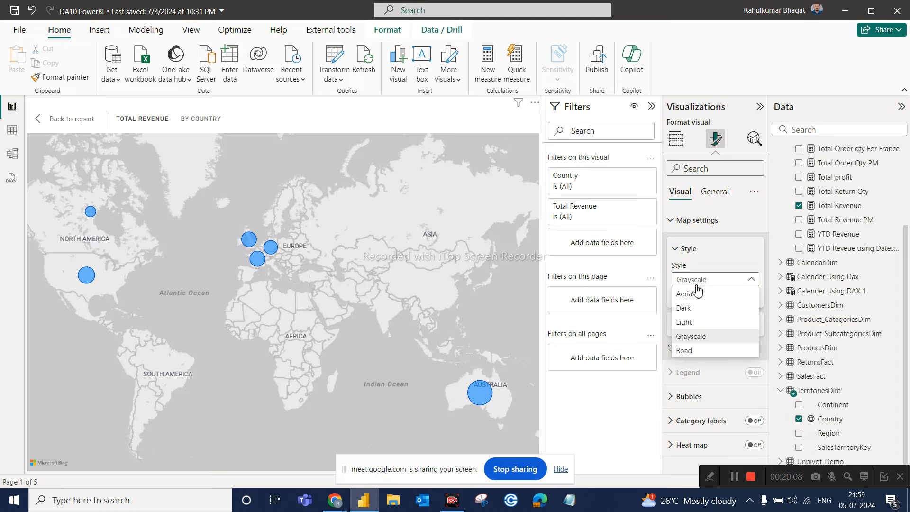
pyautogui.click(686, 297)
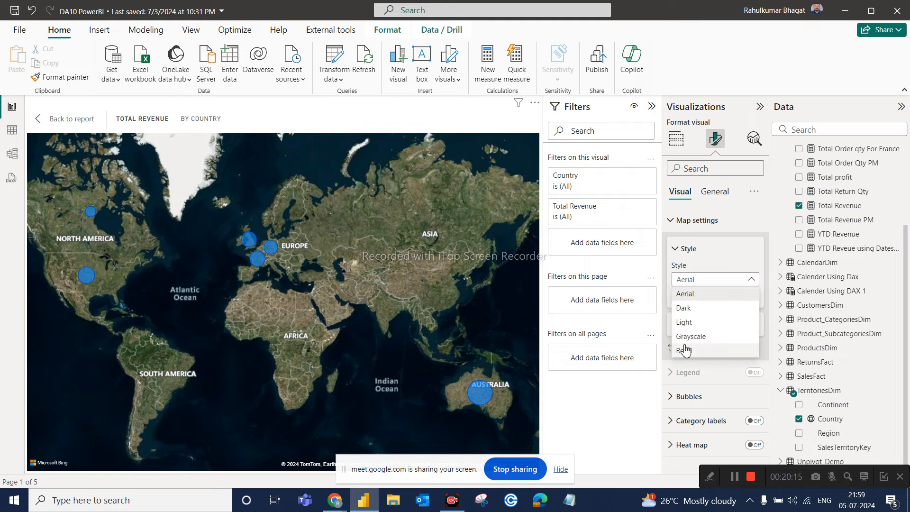
pyautogui.click(685, 350)
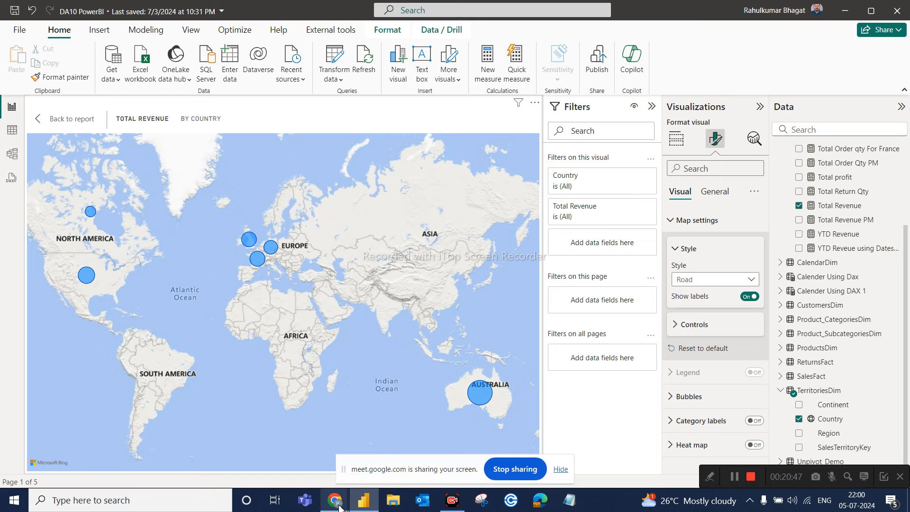
# Step: Switch to Chrome and search Google for "heat map" in a new tab
pyautogui.moveTo(338, 502)
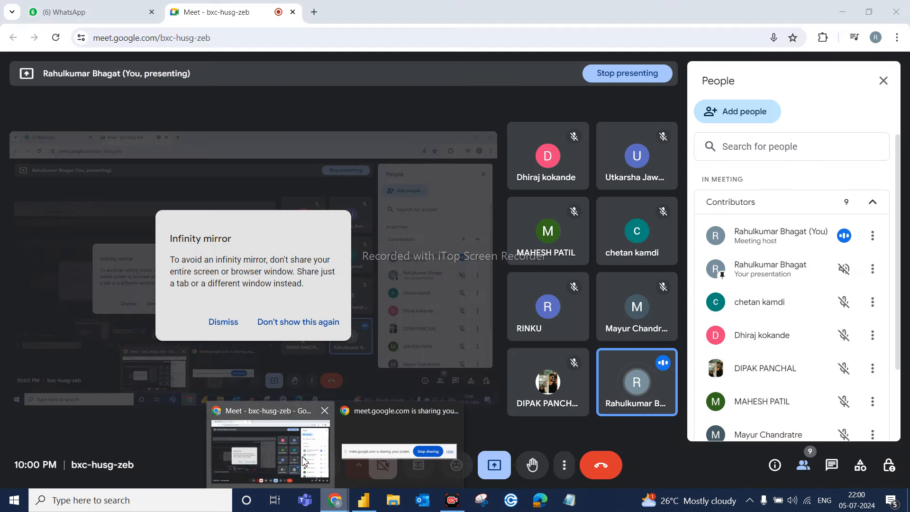
pyautogui.click(304, 460)
pyautogui.click(314, 12)
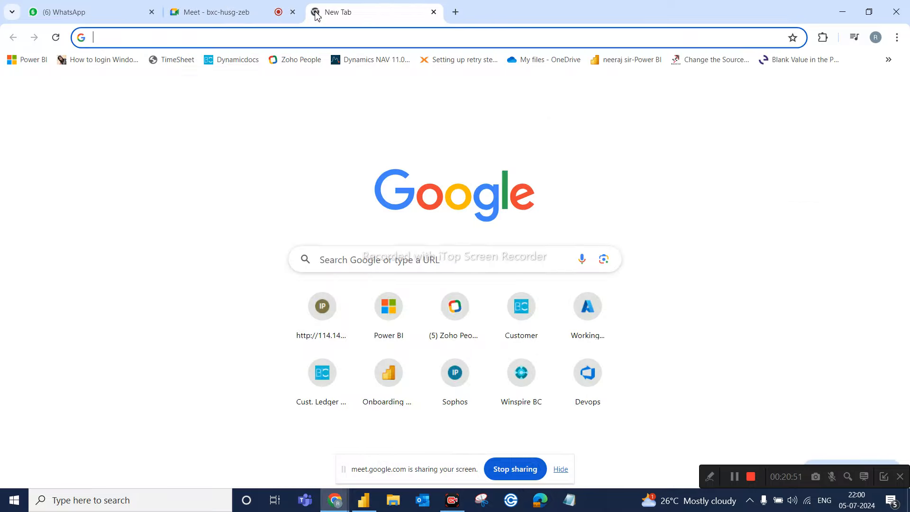
pyautogui.click(337, 258)
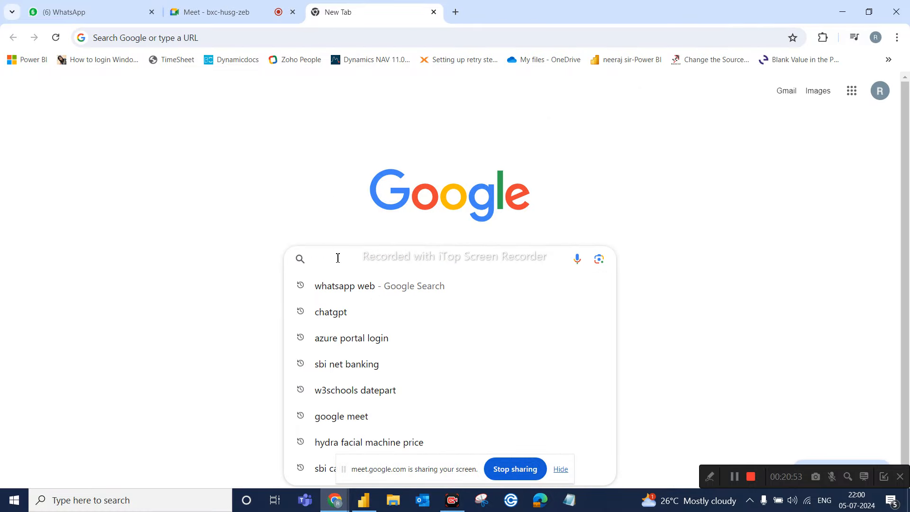
pyautogui.write('heat ')
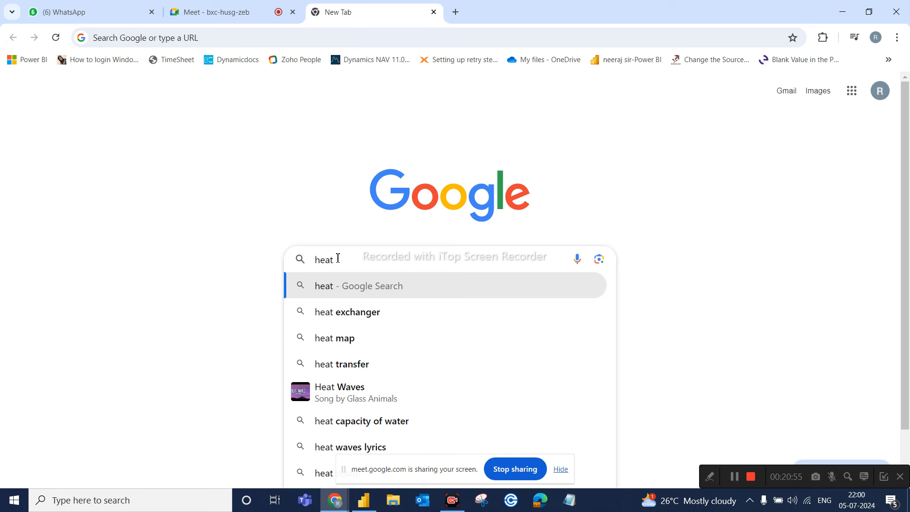
pyautogui.write('map')
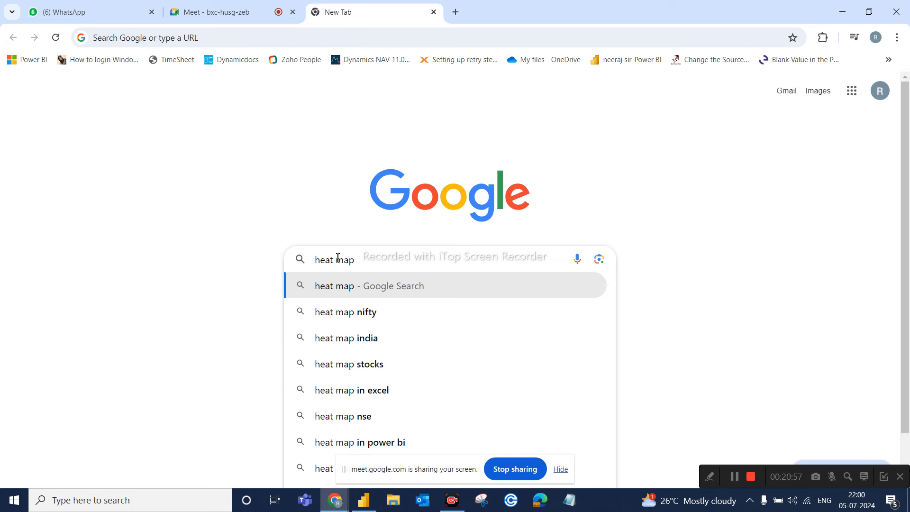
pyautogui.press('Return')
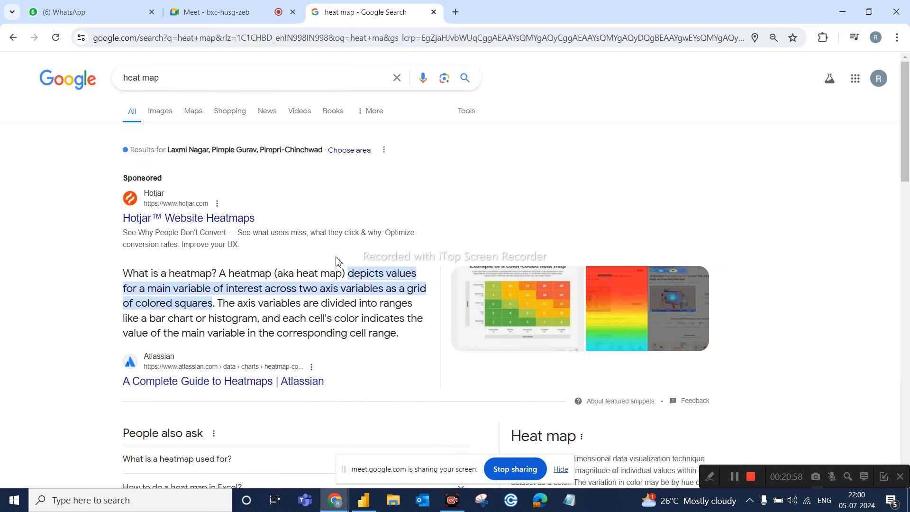
# Step: Browse the heat map image results and open the United States temperature map example
pyautogui.click(160, 111)
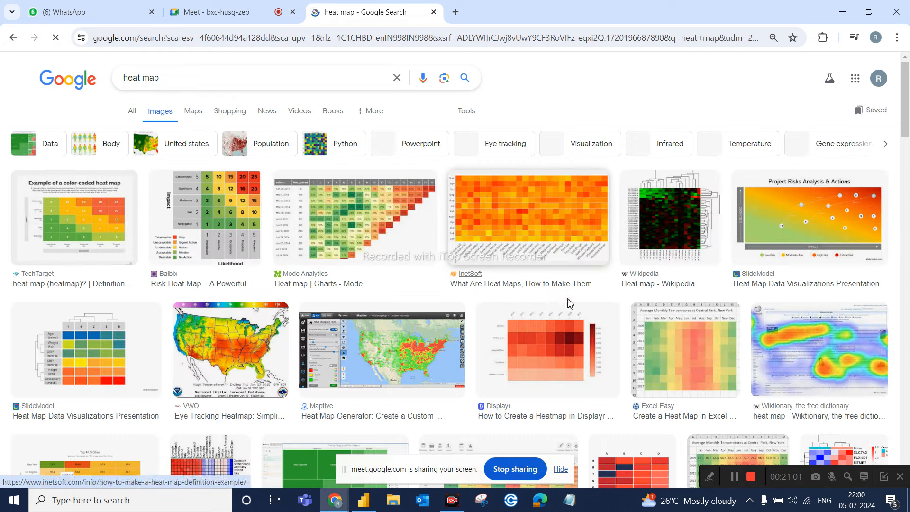
pyautogui.scroll(-1, 545, 315)
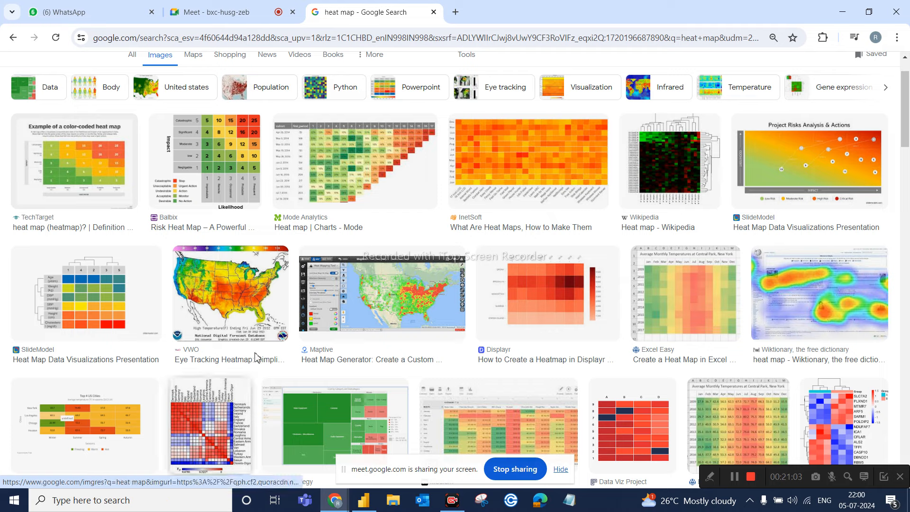
pyautogui.click(231, 296)
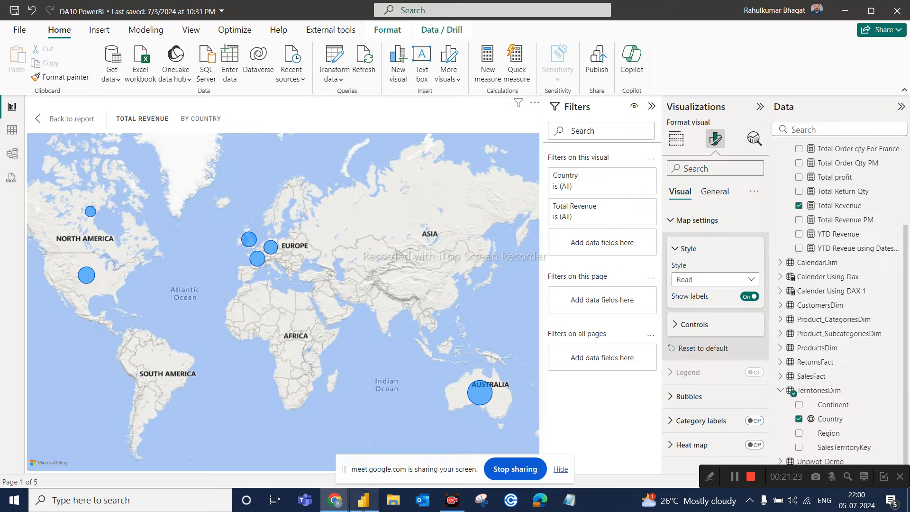
# Step: Switch to Power BI and try the heat map display on the Total Revenue by Country map
pyautogui.click(364, 501)
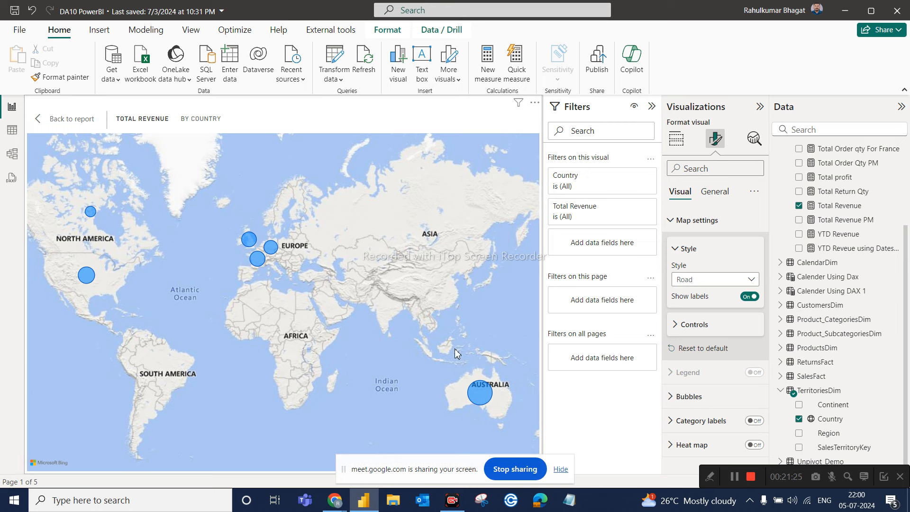
pyautogui.click(754, 445)
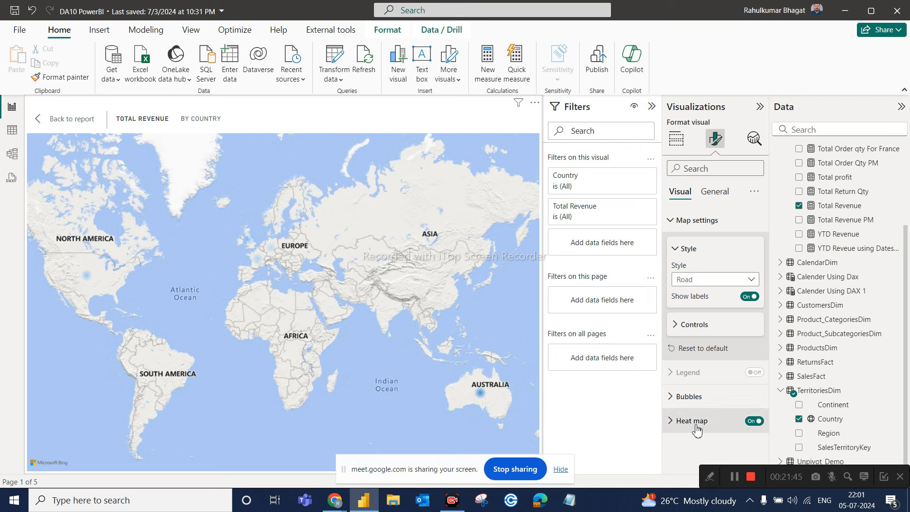
pyautogui.click(768, 425)
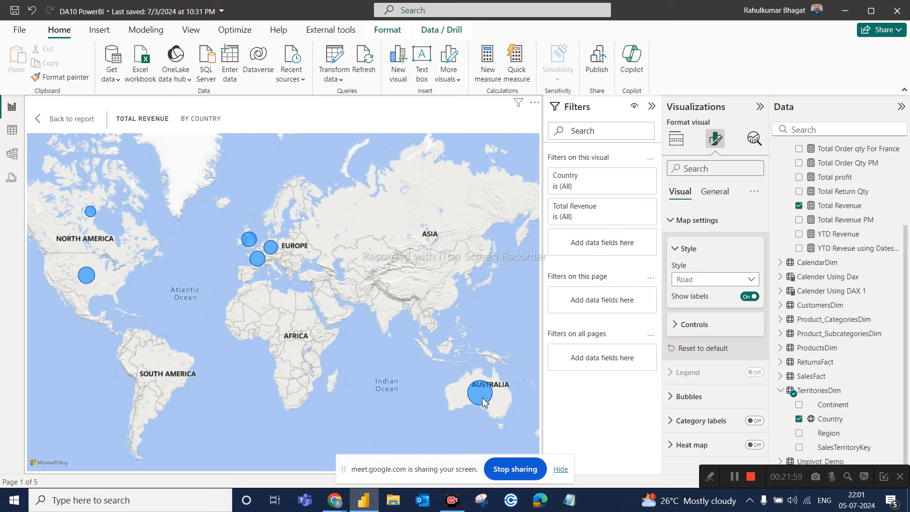
pyautogui.moveTo(484, 402)
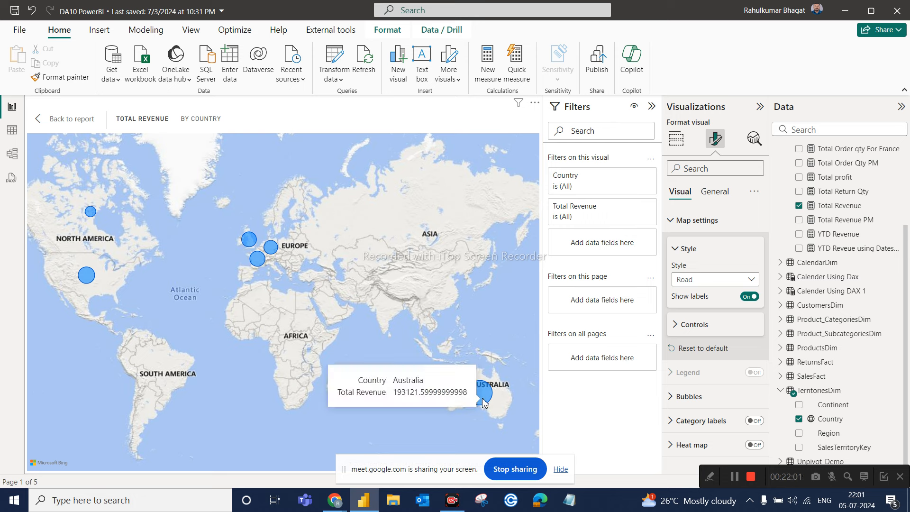
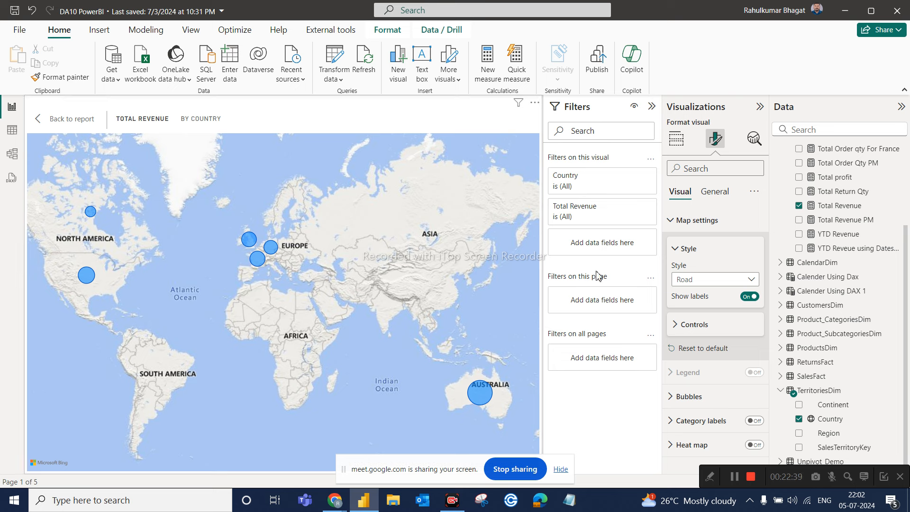
# Step: Return from the enlarged map to the report and rename Page 1 as "Exe Summary"
pyautogui.click(71, 118)
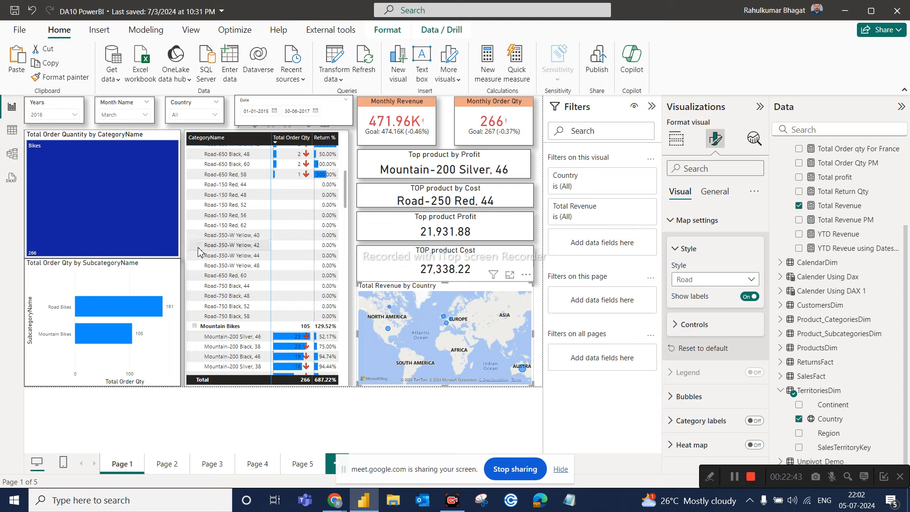
pyautogui.doubleClick(127, 464)
pyautogui.press('BackSpace')
pyautogui.press('BackSpace')
pyautogui.press('BackSpace')
pyautogui.press('BackSpace')
pyautogui.press('BackSpace')
pyautogui.press('BackSpace')
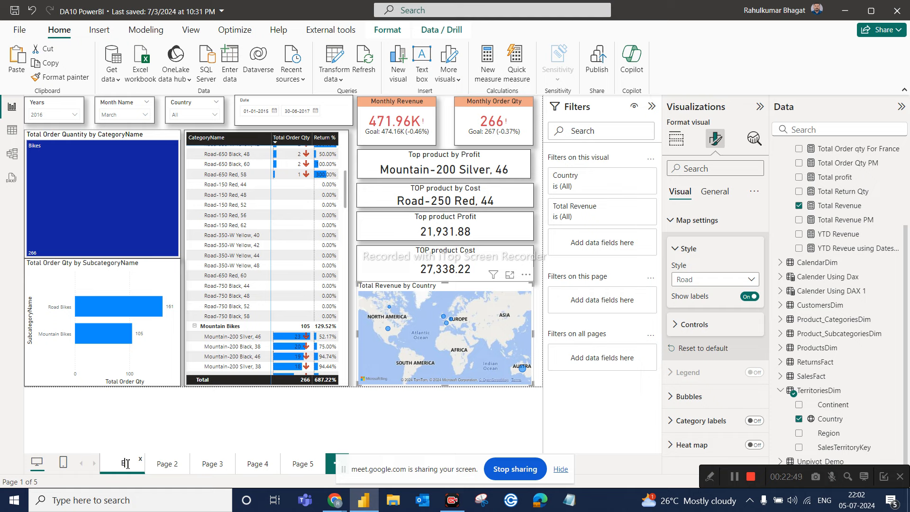
pyautogui.write('Exe')
pyautogui.write('c')
pyautogui.write(' Summa')
pyautogui.write('ry')
pyautogui.click(173, 431)
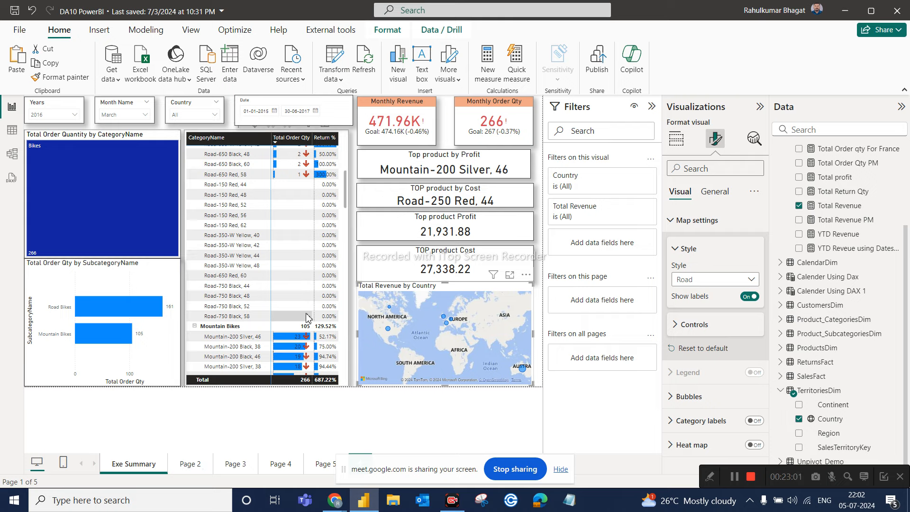
# Step: Clear the selections in the Years and Month Name slicers
pyautogui.scroll(5, 307, 317)
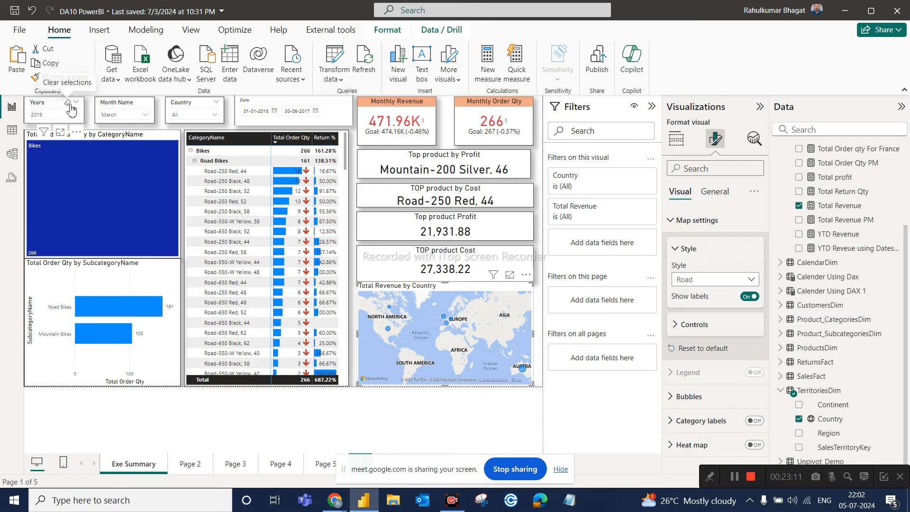
pyautogui.click(69, 104)
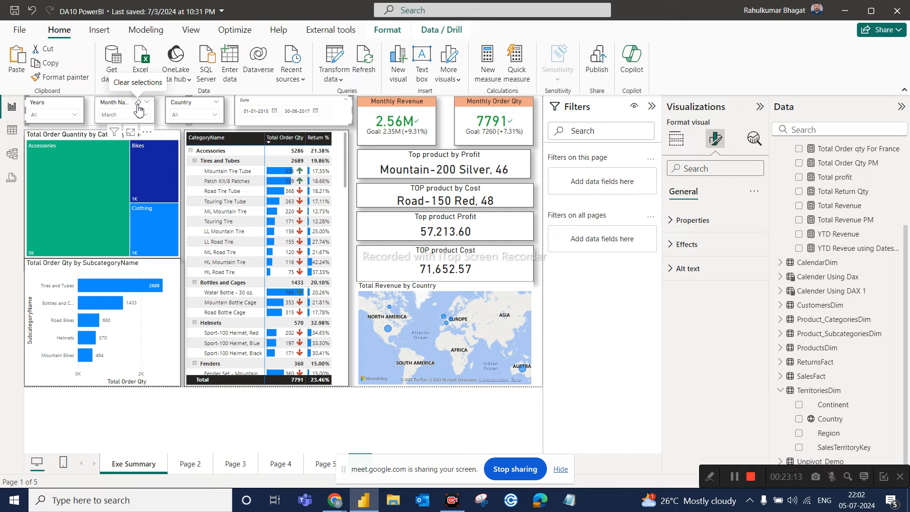
pyautogui.click(138, 105)
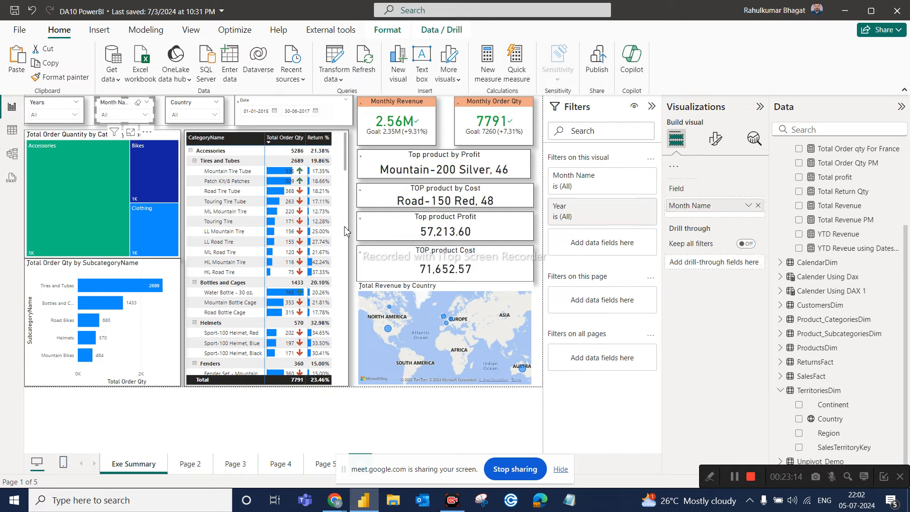
# Step: Reduce the height of the TOP product Cost card to leave a gap above the revenue map
pyautogui.click(393, 295)
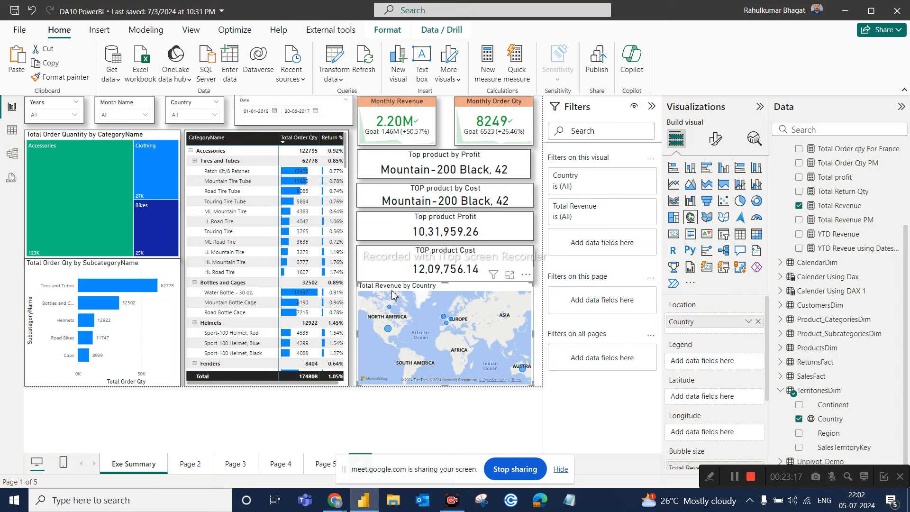
pyautogui.click(462, 278)
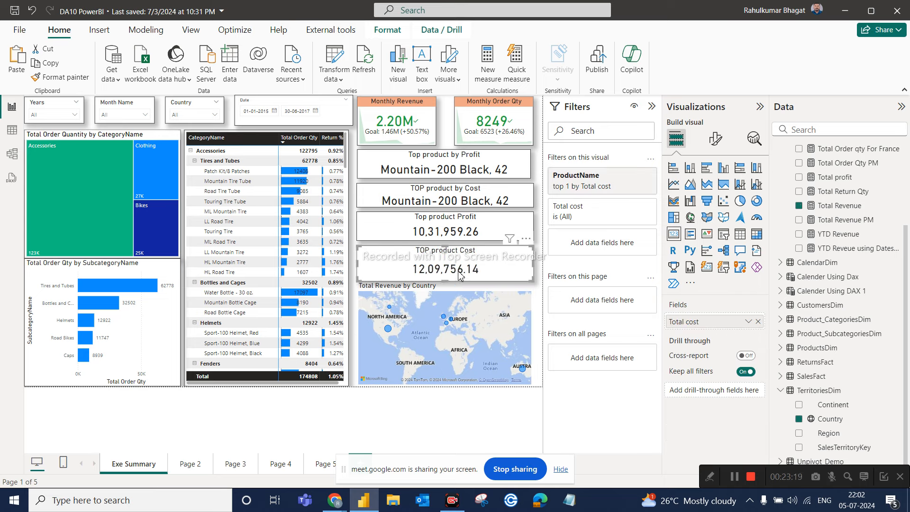
pyautogui.moveTo(446, 283); pyautogui.dragTo(443, 272)
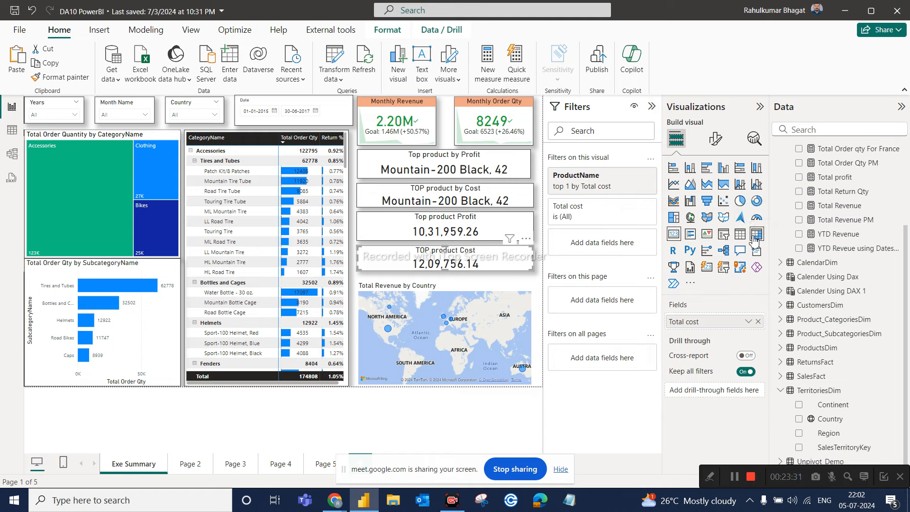
pyautogui.click(267, 385)
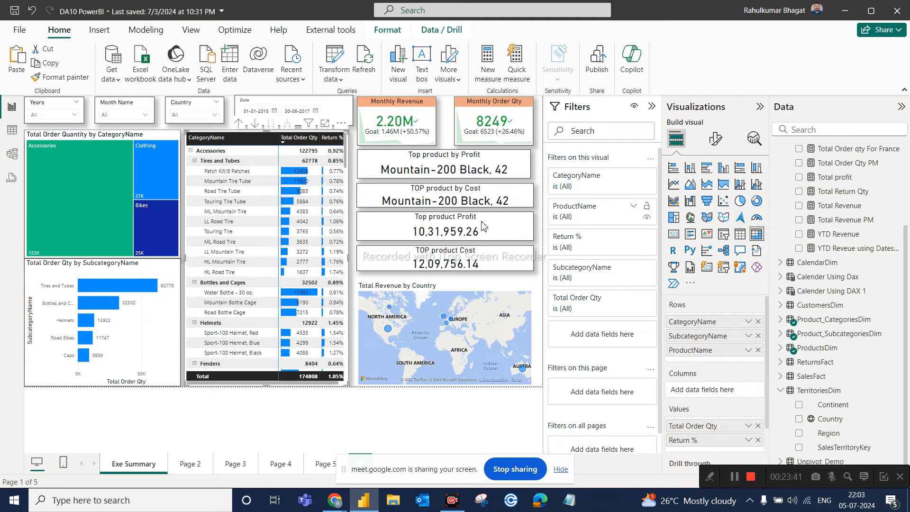
# Step: Turn on the visual border and shadow for the Total Revenue by Country map and extend its upper edge slightly toward the cards
pyautogui.click(395, 289)
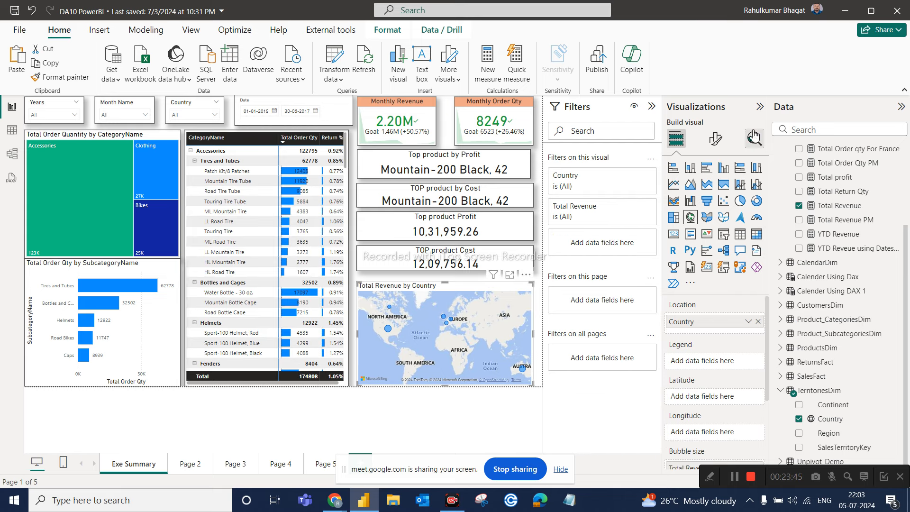
pyautogui.click(716, 139)
pyautogui.click(714, 191)
pyautogui.click(689, 268)
pyautogui.click(749, 298)
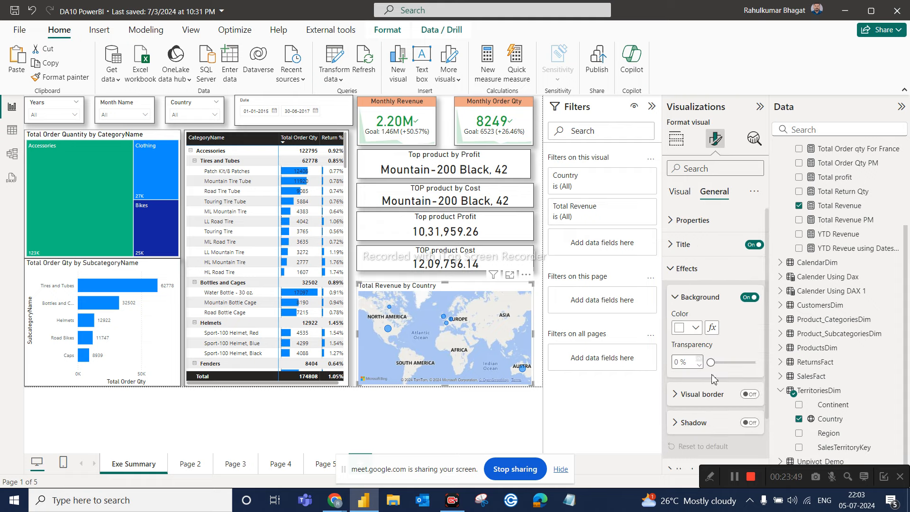
pyautogui.click(749, 394)
pyautogui.click(751, 422)
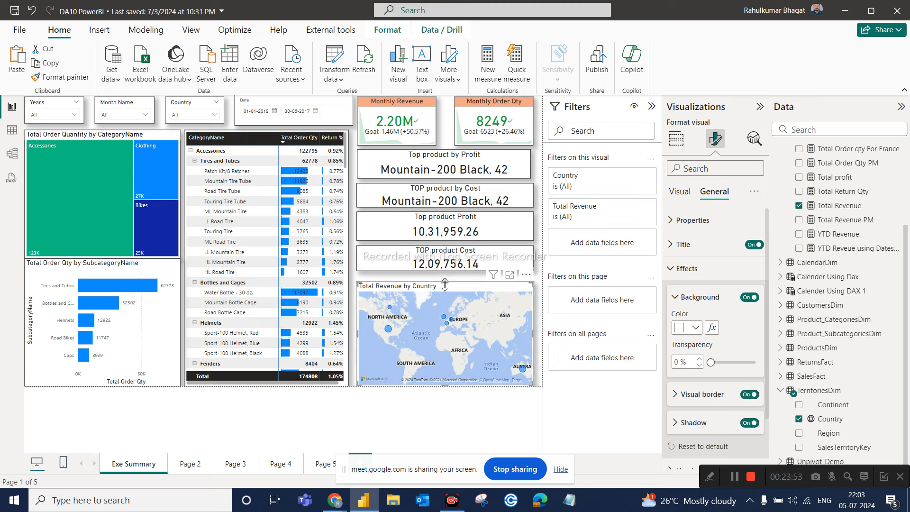
pyautogui.moveTo(445, 283); pyautogui.dragTo(445, 280)
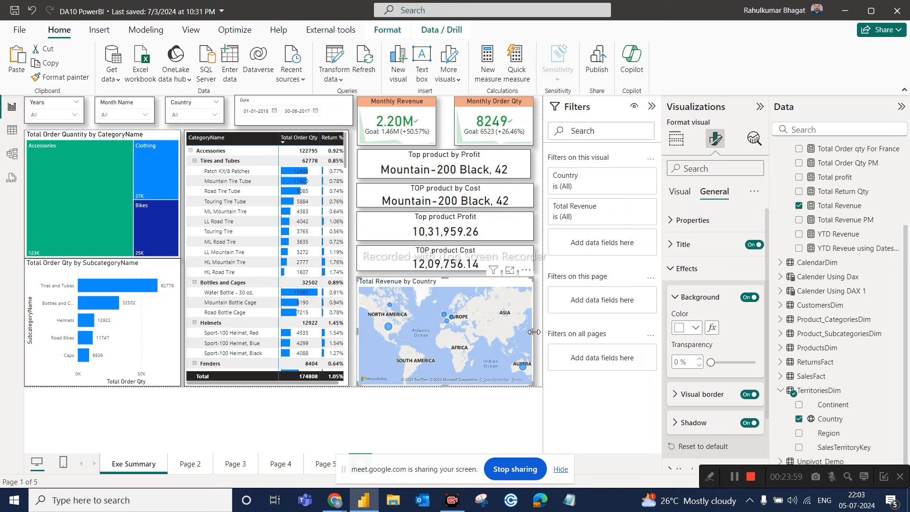
pyautogui.moveTo(535, 332); pyautogui.dragTo(537, 336)
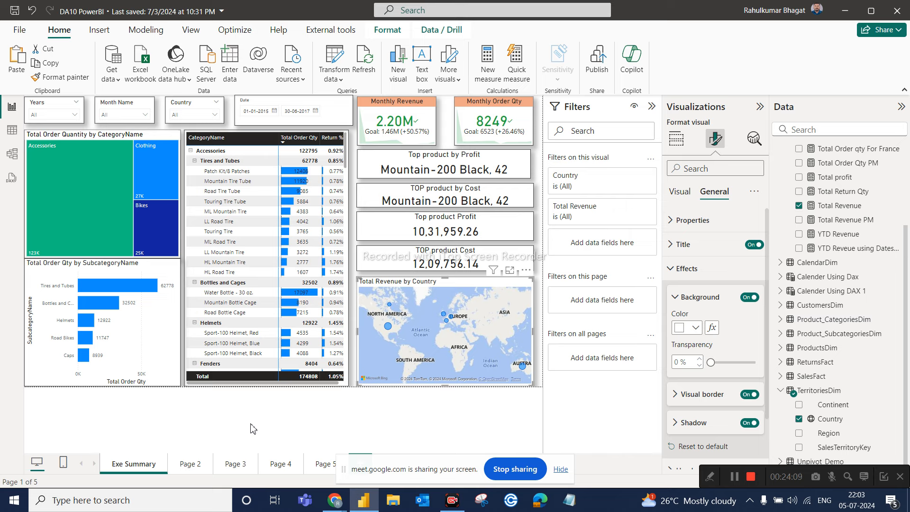
# Step: Hide the screen-sharing notice and add a new blank report page
pyautogui.click(562, 471)
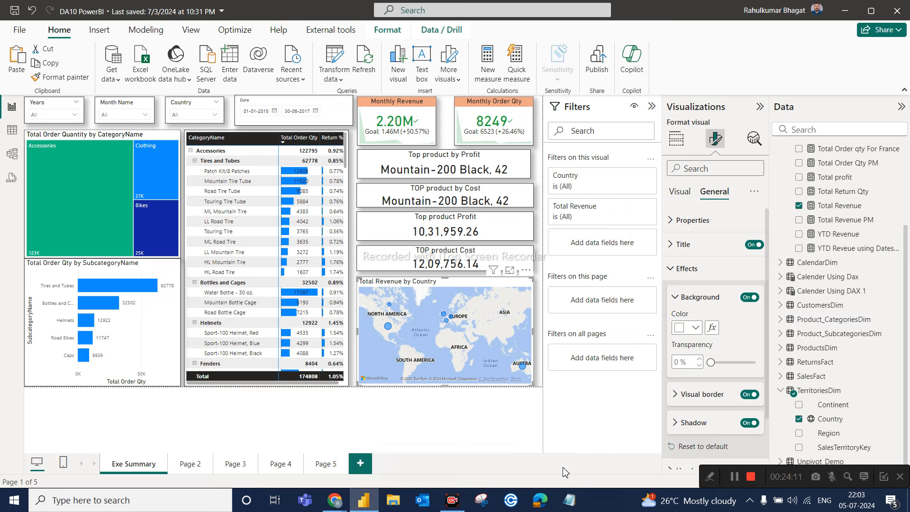
pyautogui.click(360, 463)
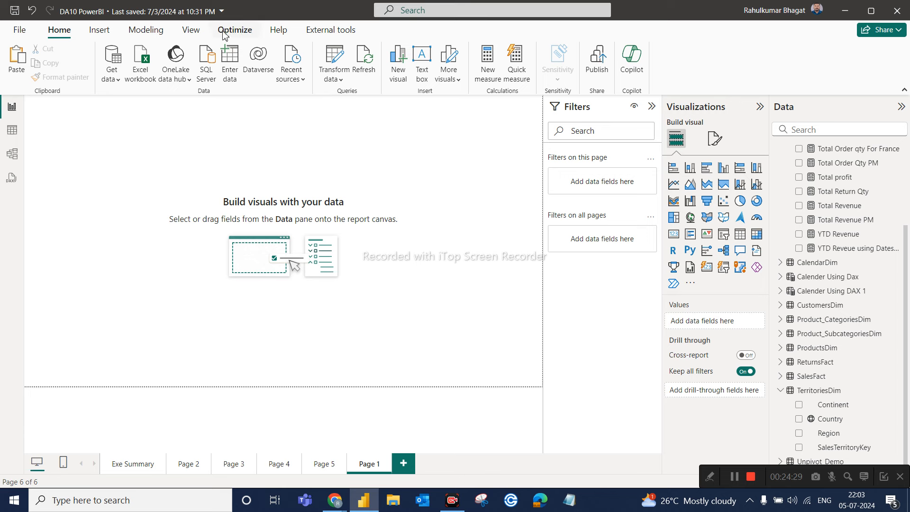
pyautogui.click(147, 31)
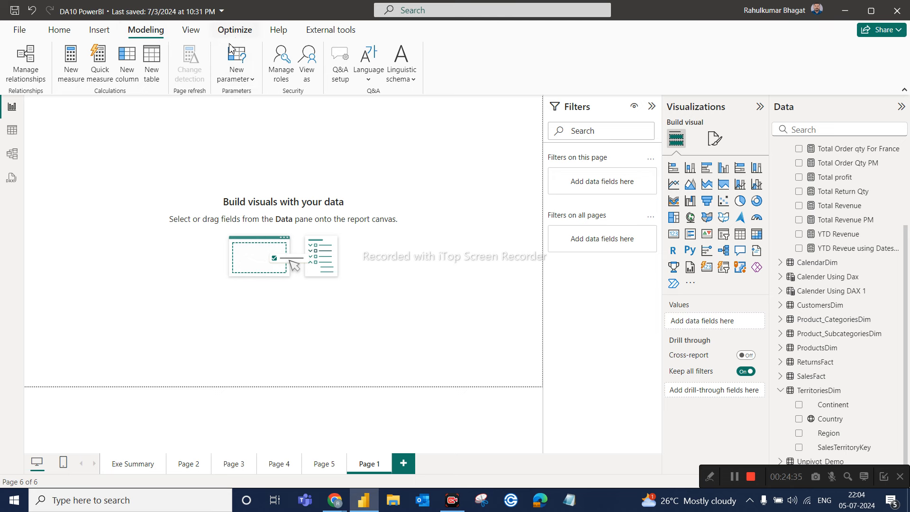
pyautogui.click(252, 81)
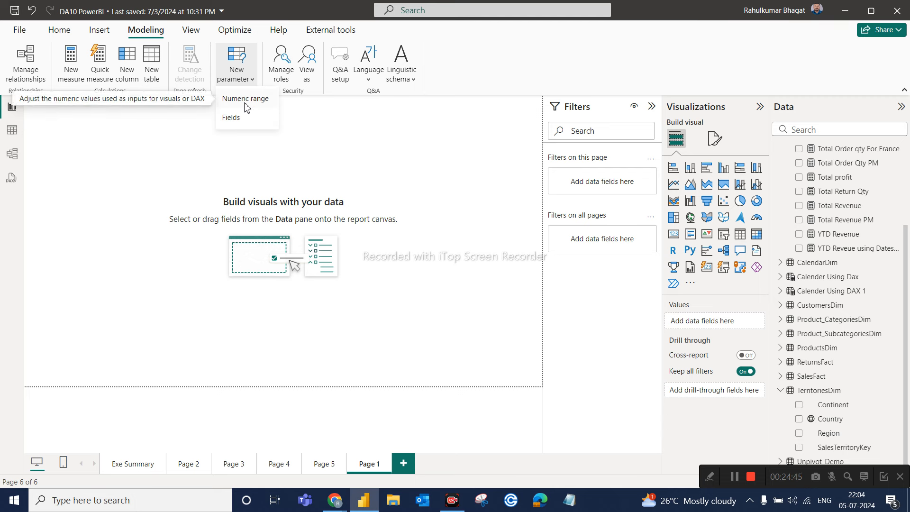
pyautogui.click(410, 198)
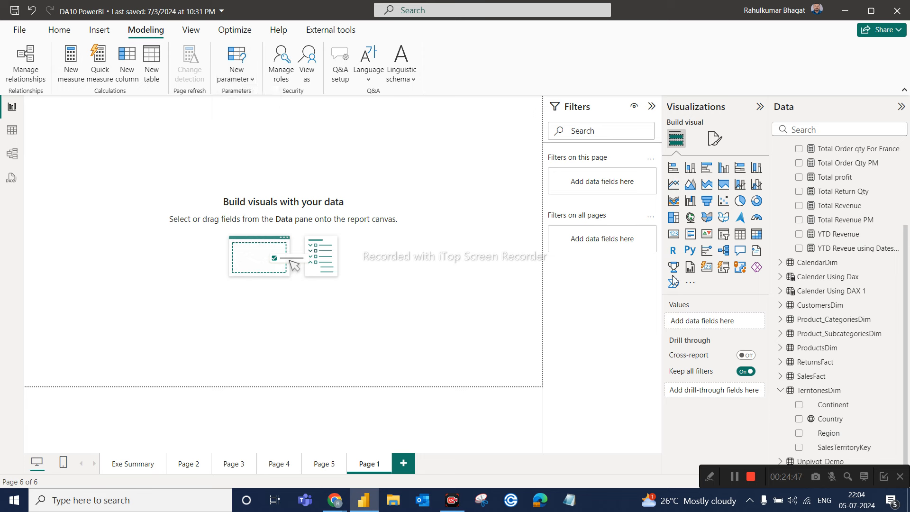
# Step: Add a table visual to the blank report page and enlarge it to about half the page width
pyautogui.click(739, 235)
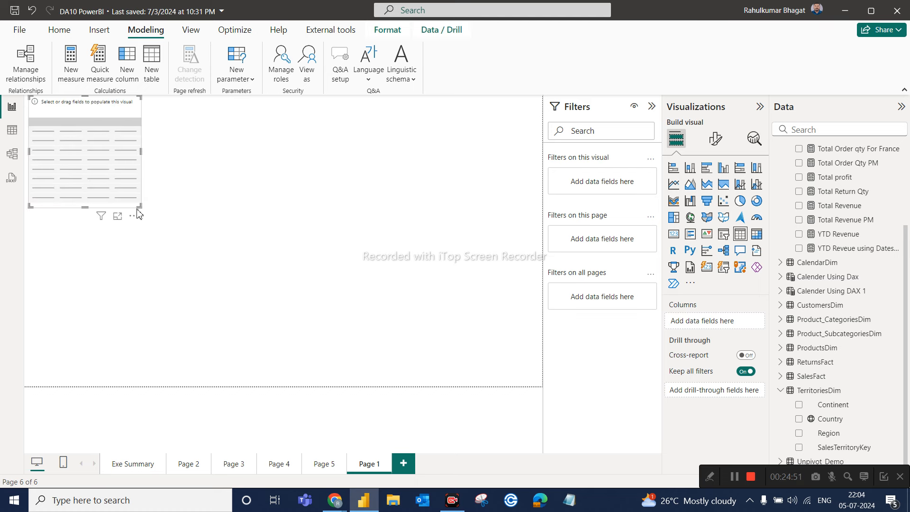
pyautogui.moveTo(139, 206); pyautogui.dragTo(287, 314)
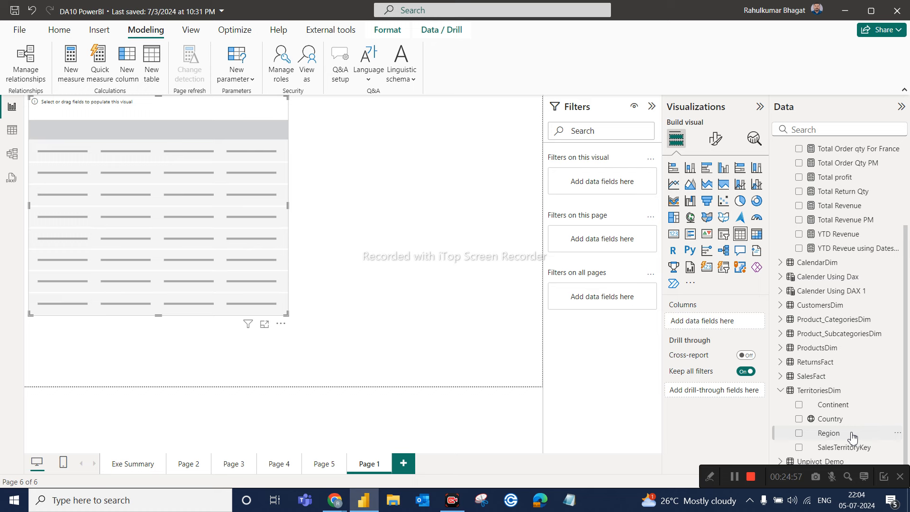
# Step: Find the year fields and add Year from CalendarDim's Date hierarchy to the table
pyautogui.scroll(3, 856, 308)
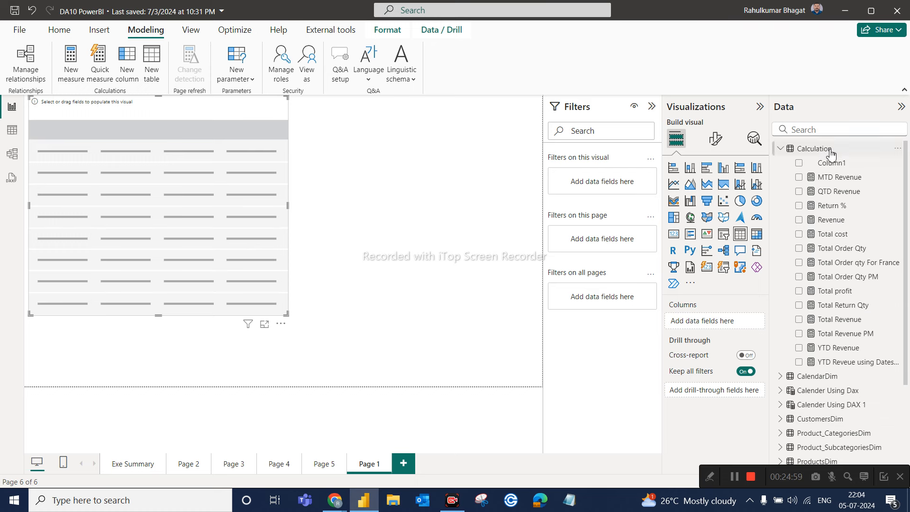
pyautogui.click(827, 130)
pyautogui.write('yea')
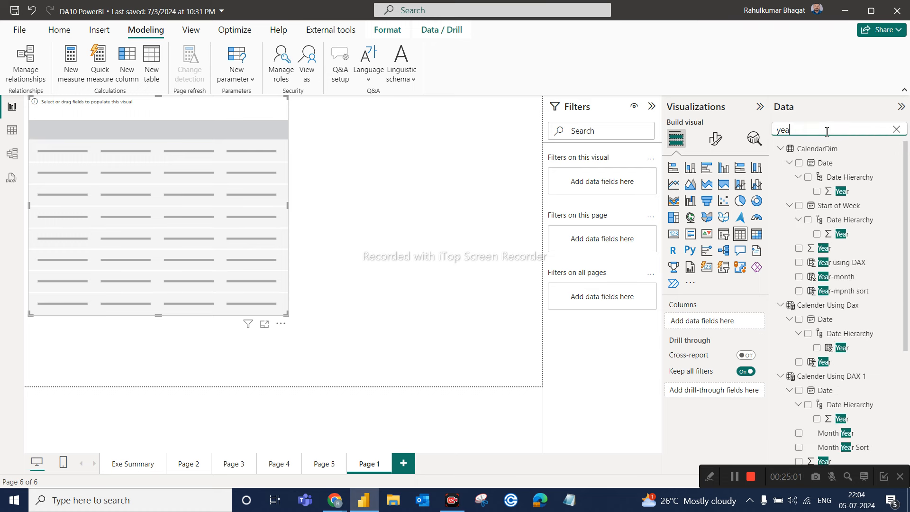
pyautogui.scroll(-1, 843, 273)
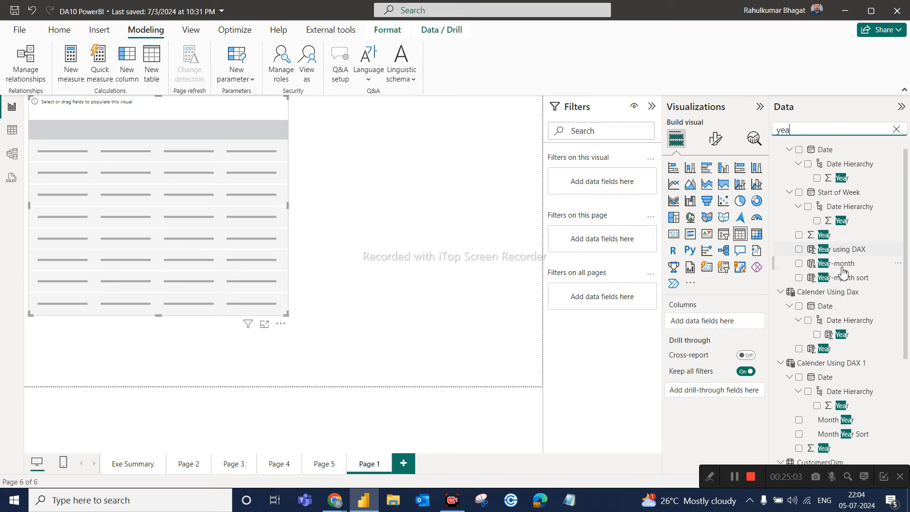
pyautogui.moveTo(841, 177); pyautogui.dragTo(737, 327)
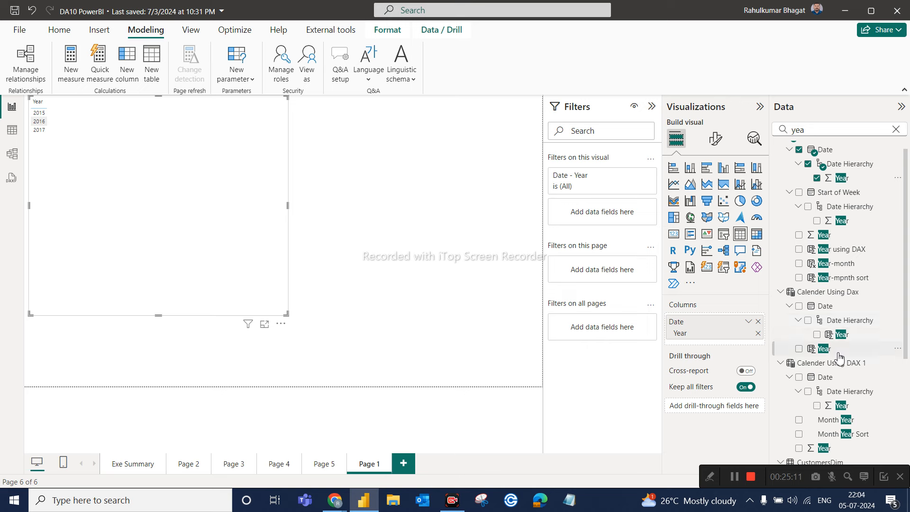
pyautogui.scroll(1, 846, 272)
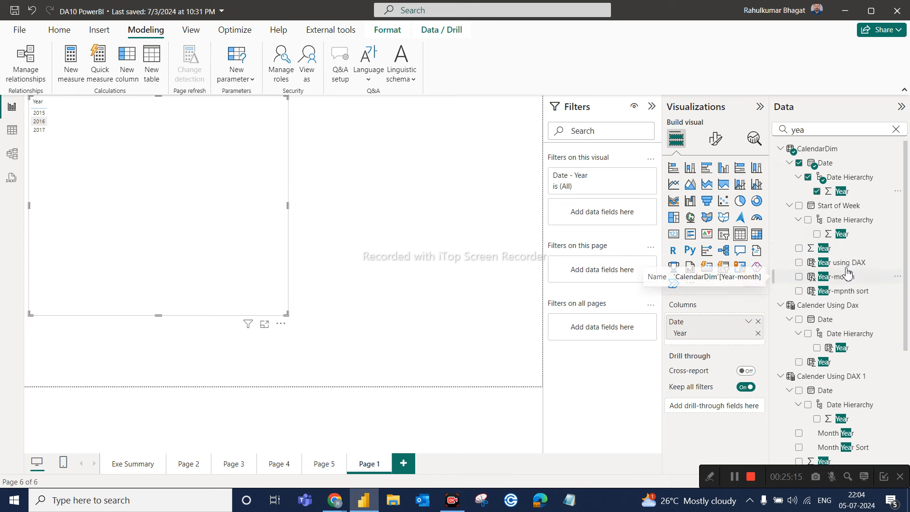
# Step: Replace the table's Date hierarchy column with CalendarDim's plain Year field and set it to Don't summarize
pyautogui.click(896, 129)
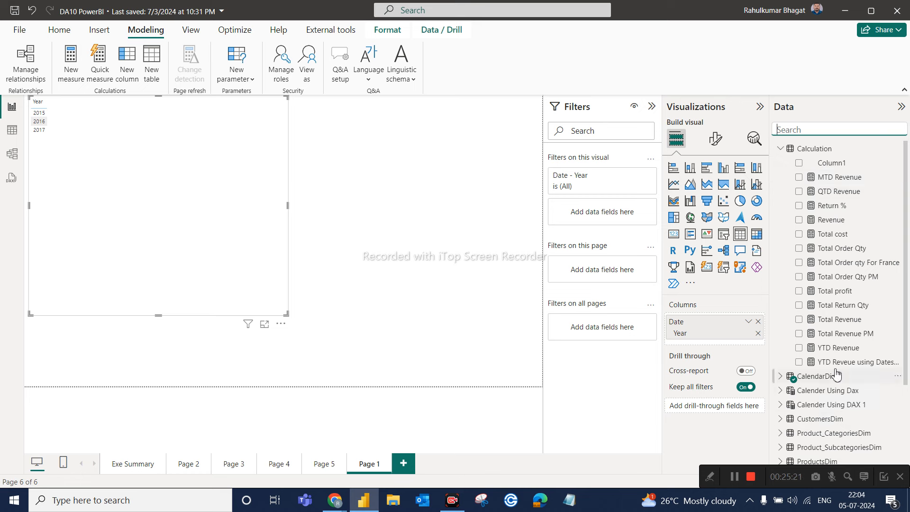
pyautogui.scroll(-3, 836, 377)
pyautogui.click(781, 265)
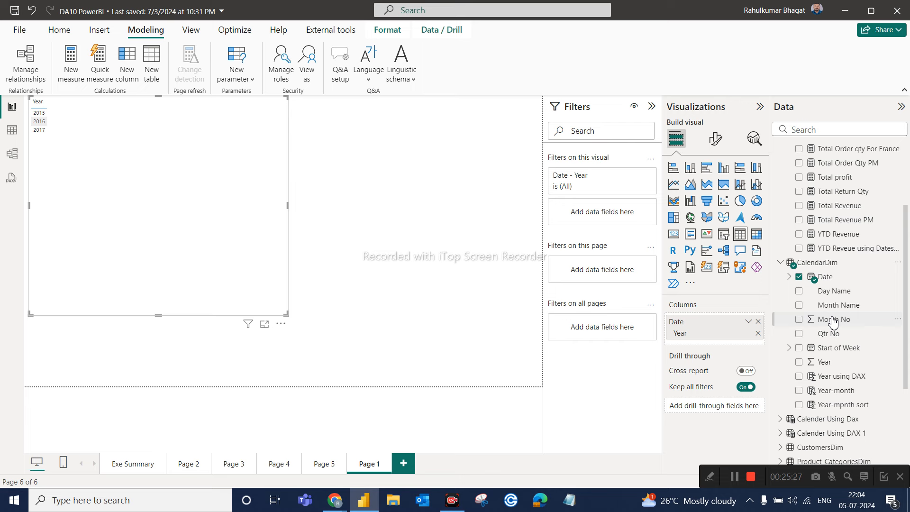
pyautogui.scroll(-3, 858, 375)
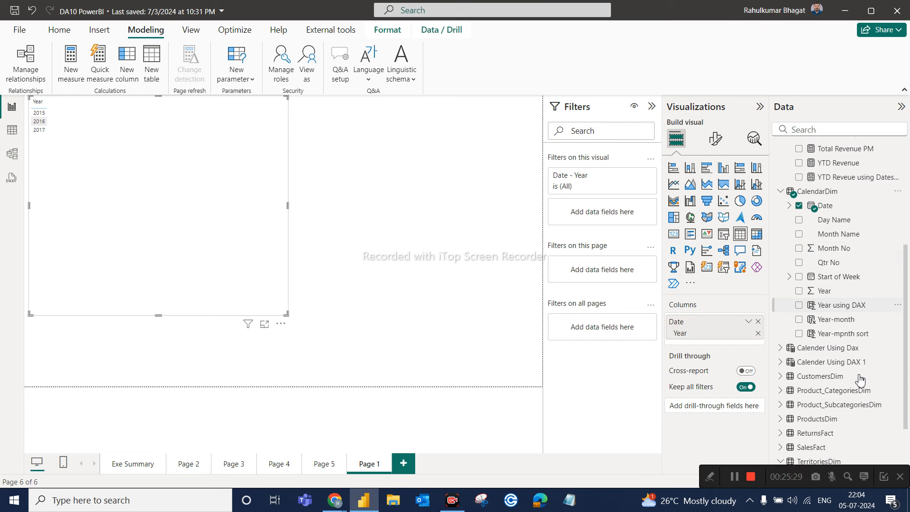
pyautogui.scroll(1, 860, 379)
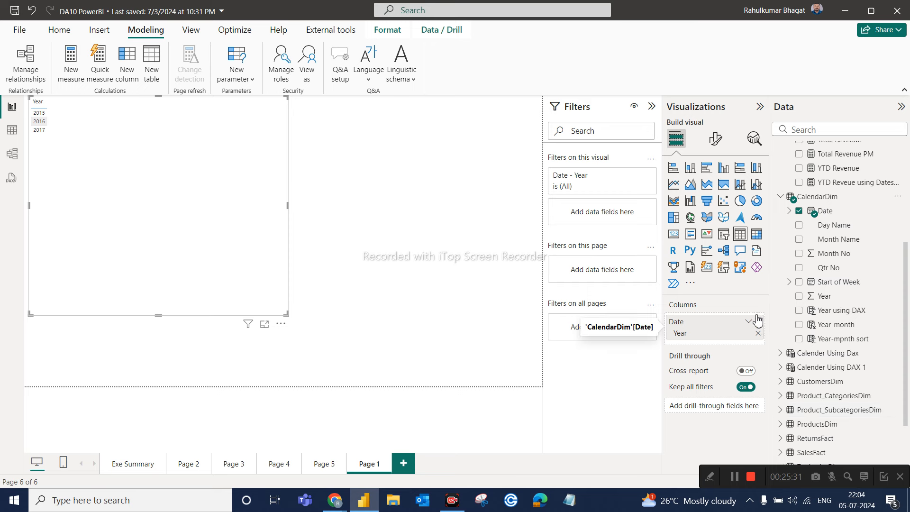
pyautogui.click(757, 322)
pyautogui.moveTo(819, 301); pyautogui.dragTo(698, 320)
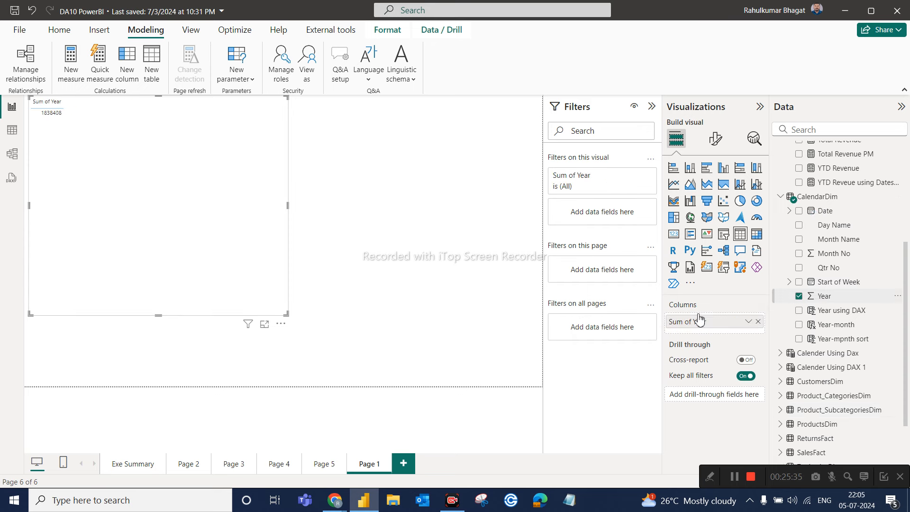
pyautogui.click(747, 322)
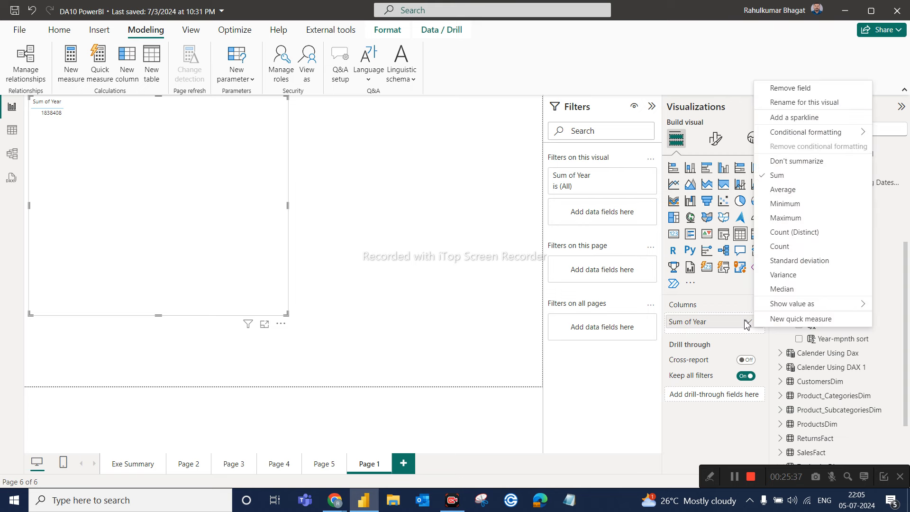
pyautogui.click(783, 161)
# Step: Add Month Name, Total Revenue and Total Revenue PM as table columns, and make the table narrower and slightly taller
pyautogui.moveTo(833, 248); pyautogui.dragTo(738, 335)
pyautogui.click(823, 129)
pyautogui.write('rev')
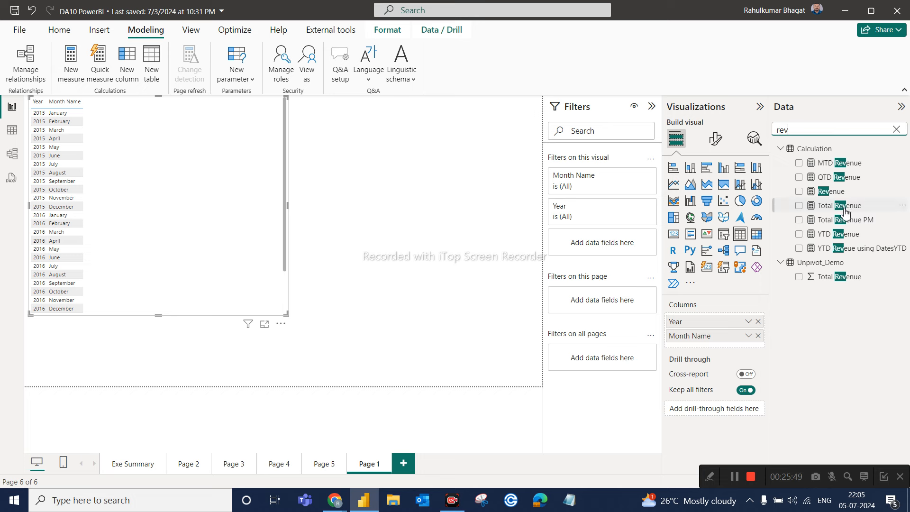
pyautogui.moveTo(845, 211); pyautogui.dragTo(725, 349)
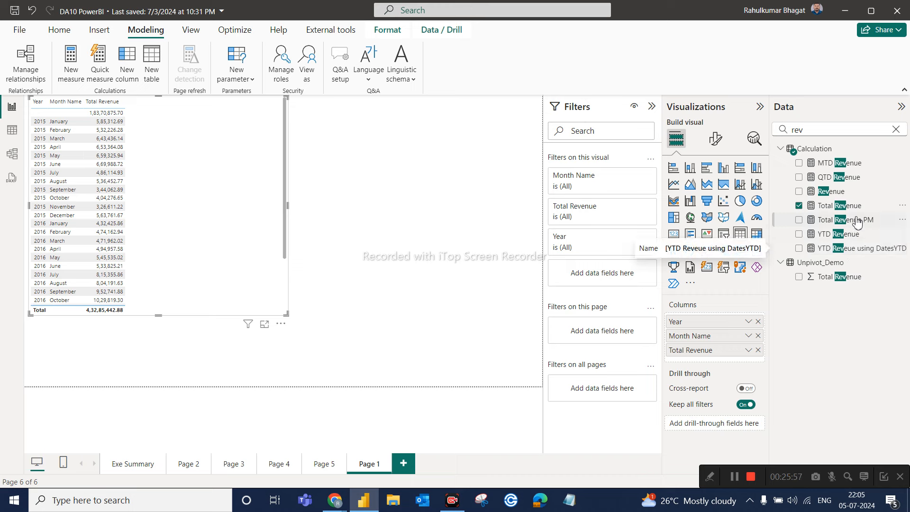
pyautogui.moveTo(859, 225); pyautogui.dragTo(749, 362)
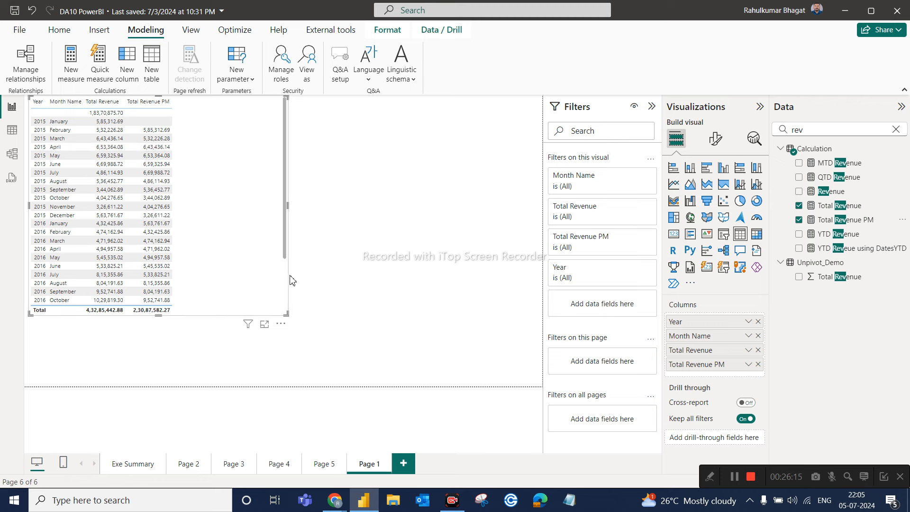
pyautogui.moveTo(286, 314); pyautogui.dragTo(226, 325)
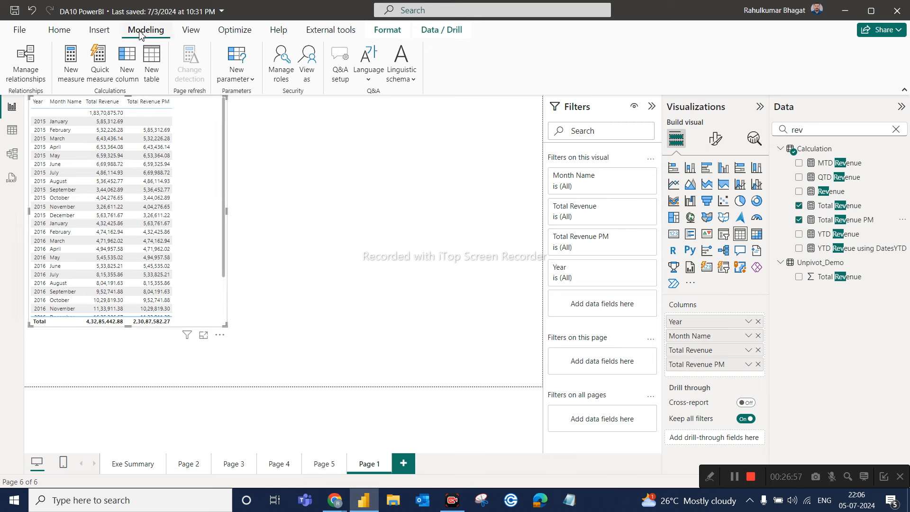
# Step: Open a new numeric range parameter and clear its default name
pyautogui.click(251, 80)
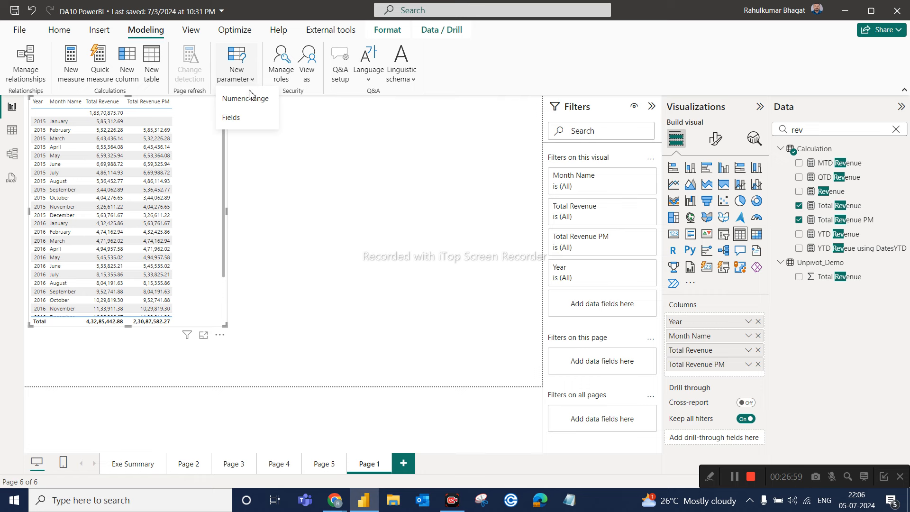
pyautogui.click(251, 105)
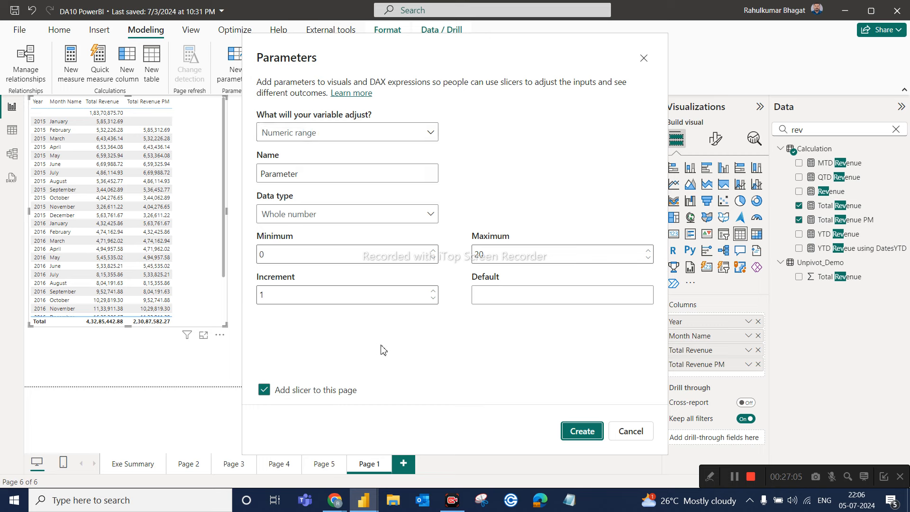
pyautogui.doubleClick(325, 178)
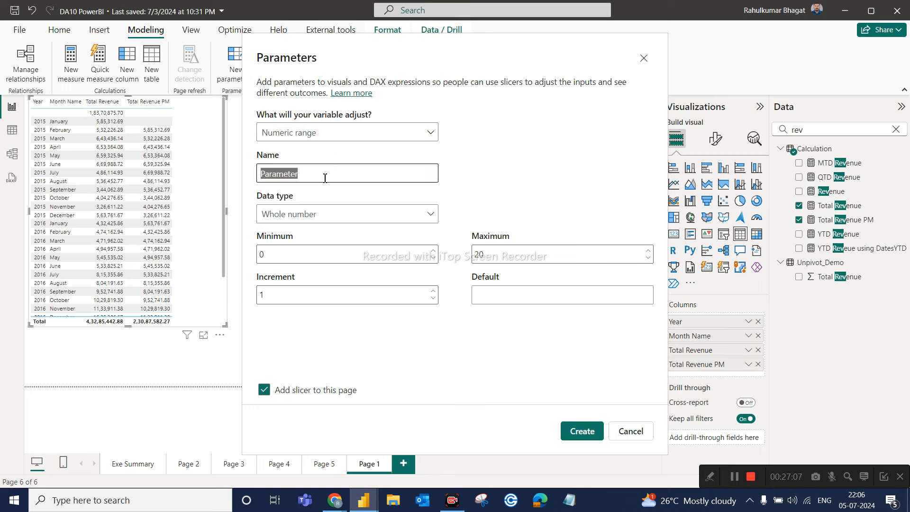
pyautogui.press('BackSpace')
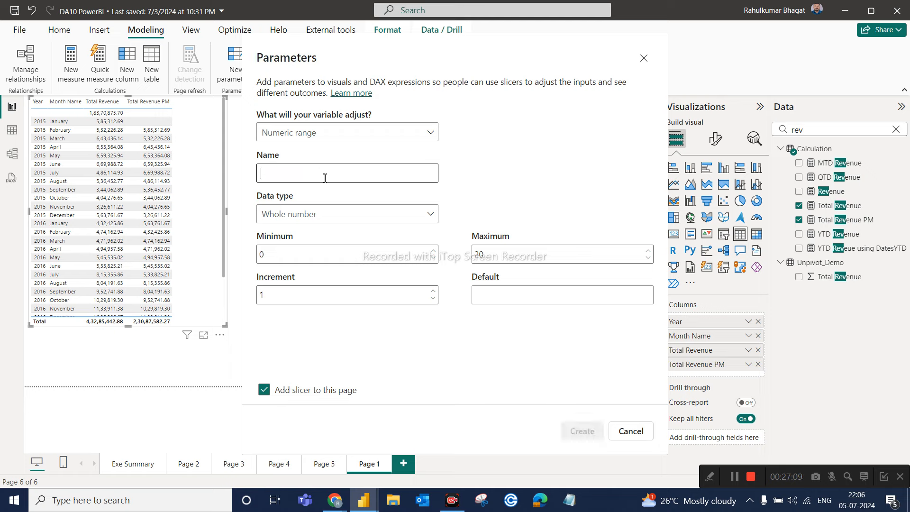
pyautogui.write('Dy')
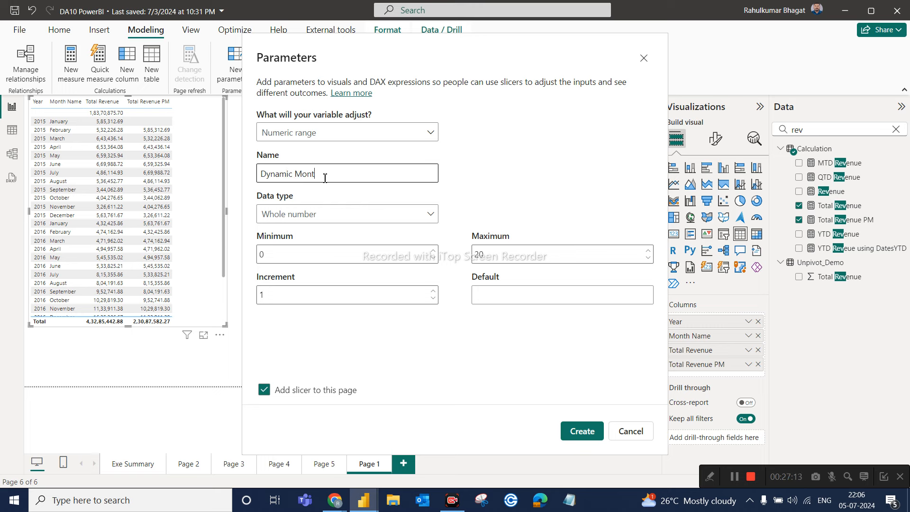
pyautogui.write('namic Mont')
pyautogui.press('BackSpace')
pyautogui.press('BackSpace')
pyautogui.press('BackSpace')
pyautogui.press('BackSpace')
pyautogui.press('BackSpace')
pyautogui.press('BackSpace')
pyautogui.press('BackSpace')
pyautogui.press('BackSpace')
pyautogui.press('BackSpace')
pyautogui.press('BackSpace')
pyautogui.press('BackSpace')
pyautogui.press('BackSpace')
# Step: Create the parameter with its slicer, named Month Selection, with minimum 1, maximum 6 and default 1
pyautogui.write('Month Selection')
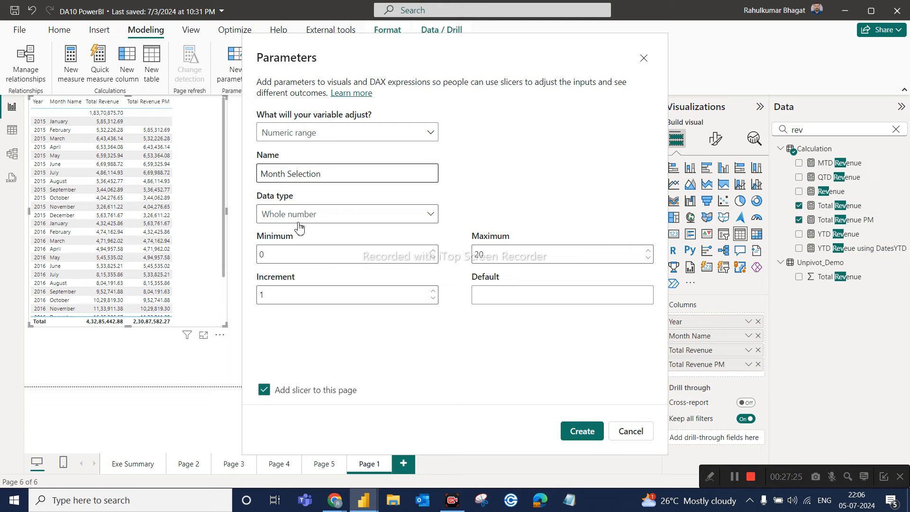
pyautogui.click(281, 251)
pyautogui.press('BackSpace')
pyautogui.write('1')
pyautogui.click(508, 260)
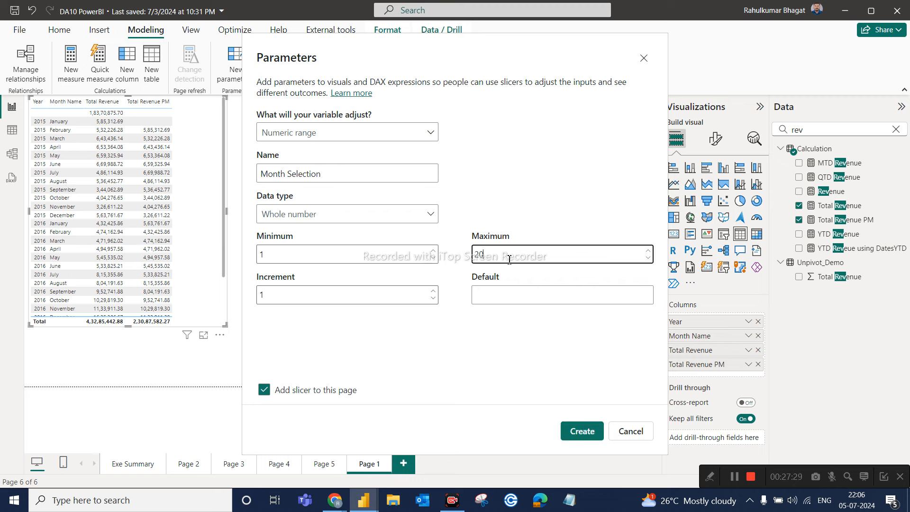
pyautogui.press('BackSpace')
pyautogui.write('6')
pyautogui.click(503, 297)
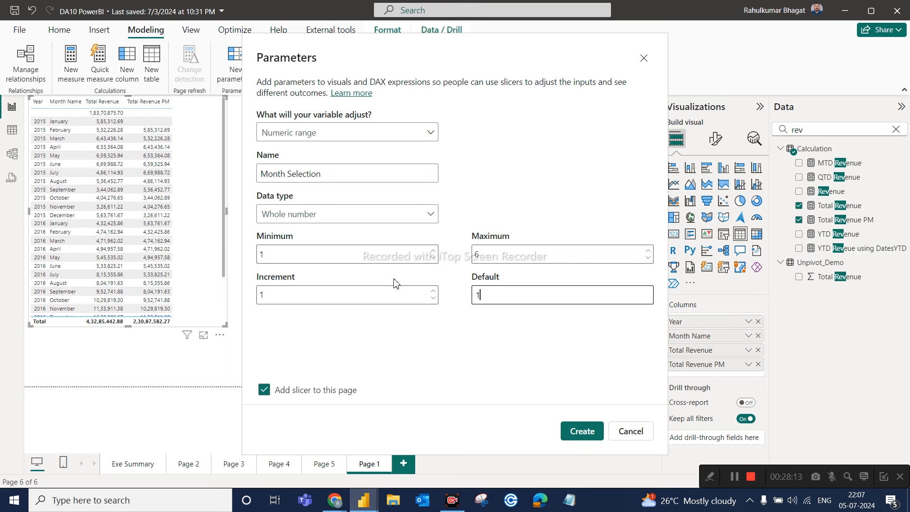
pyautogui.click(583, 432)
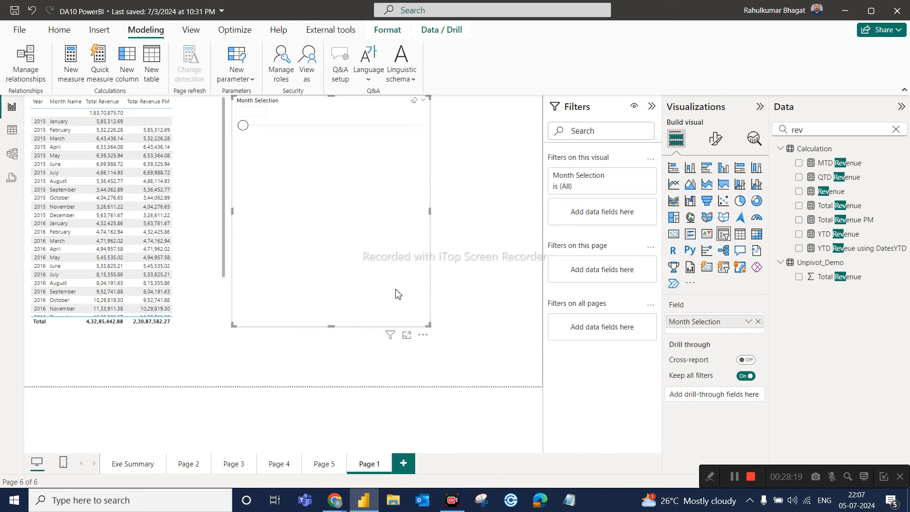
# Step: Show the Month Selection slicer as a vertical list and shrink it to fit its options, placed clear of the table
pyautogui.moveTo(391, 278); pyautogui.dragTo(494, 295)
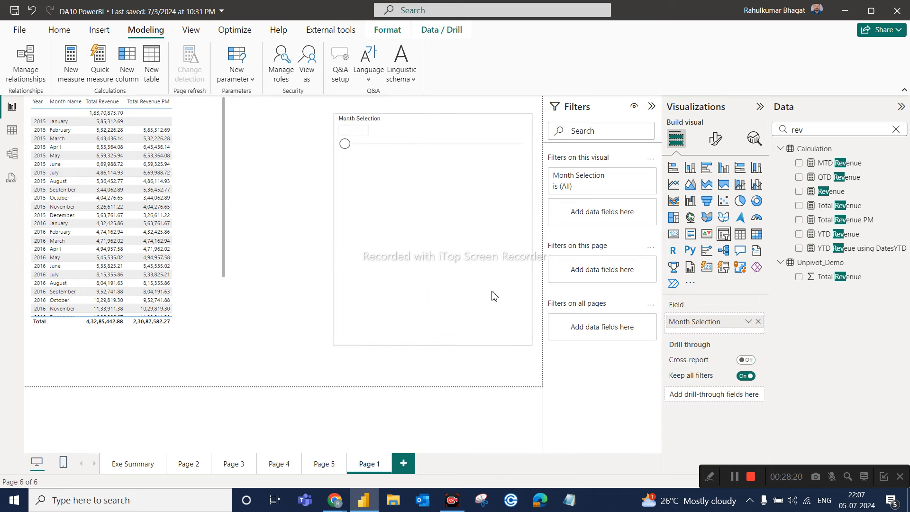
pyautogui.click(716, 142)
pyautogui.click(692, 219)
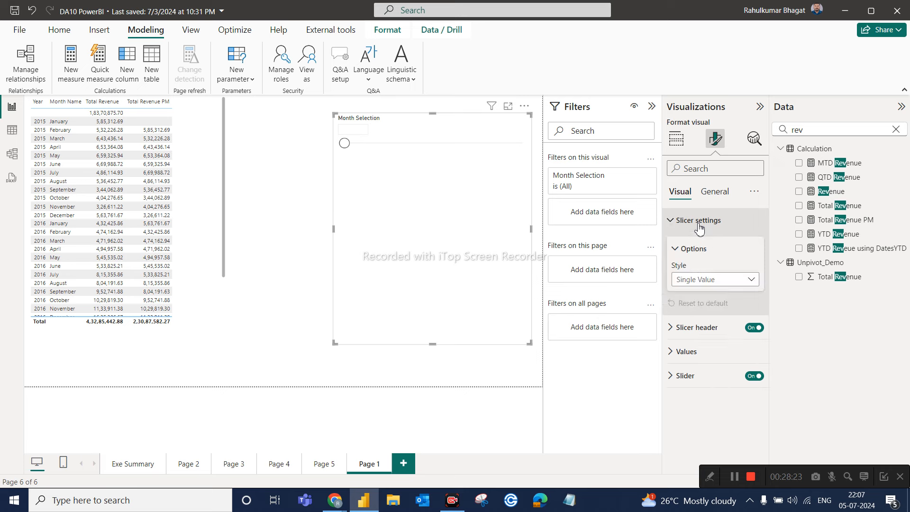
pyautogui.click(698, 281)
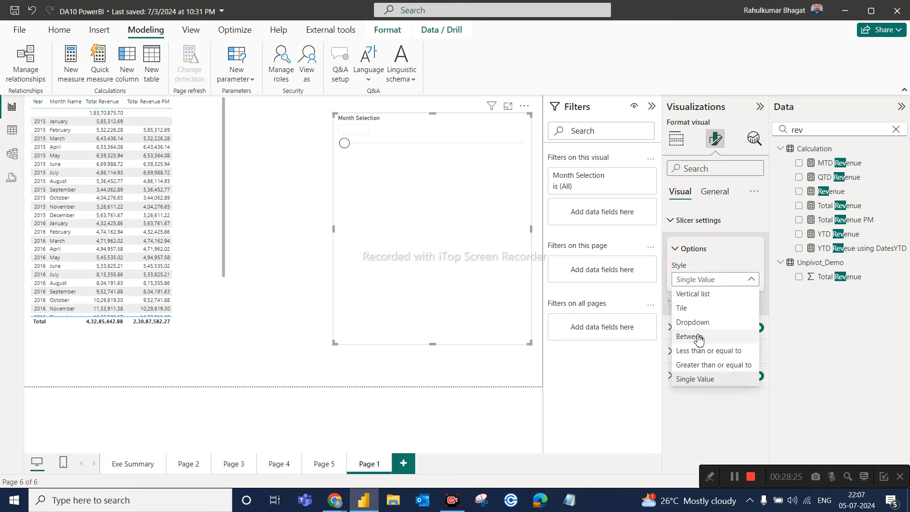
pyautogui.click(703, 297)
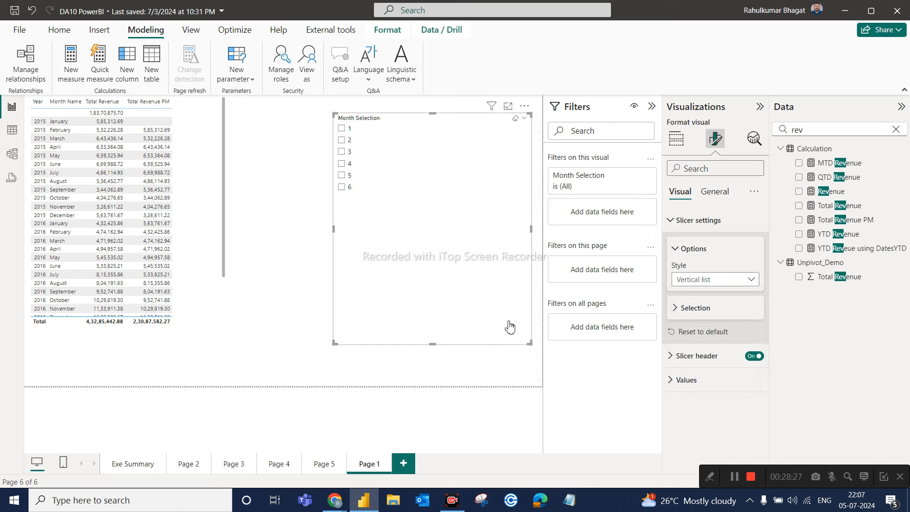
pyautogui.moveTo(526, 343); pyautogui.dragTo(392, 218)
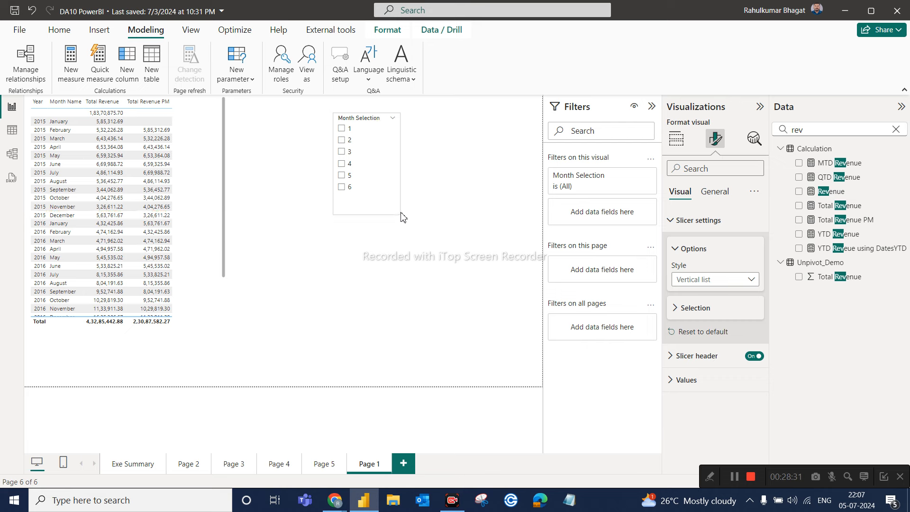
pyautogui.click(435, 216)
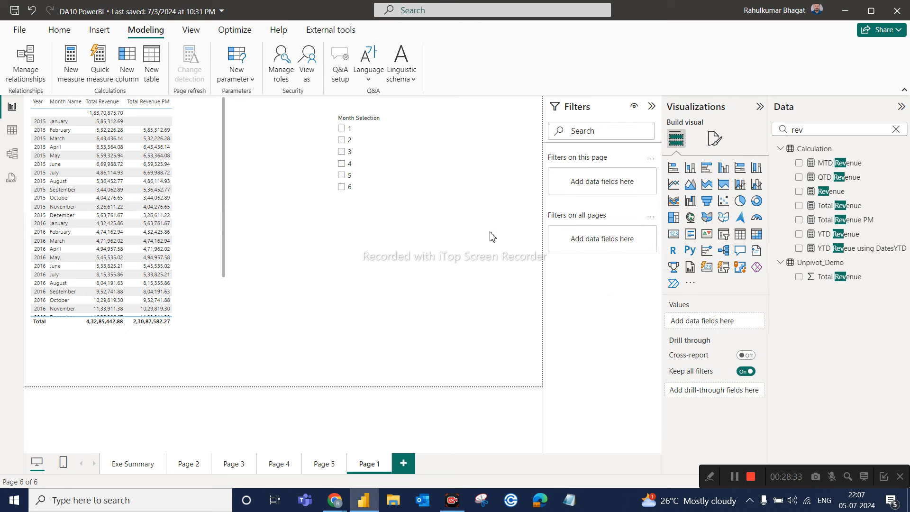
# Step: Move the Month Selection slicer closer to the page's right edge and select option 1 in it
pyautogui.click(392, 191)
pyautogui.moveTo(396, 190); pyautogui.dragTo(503, 238)
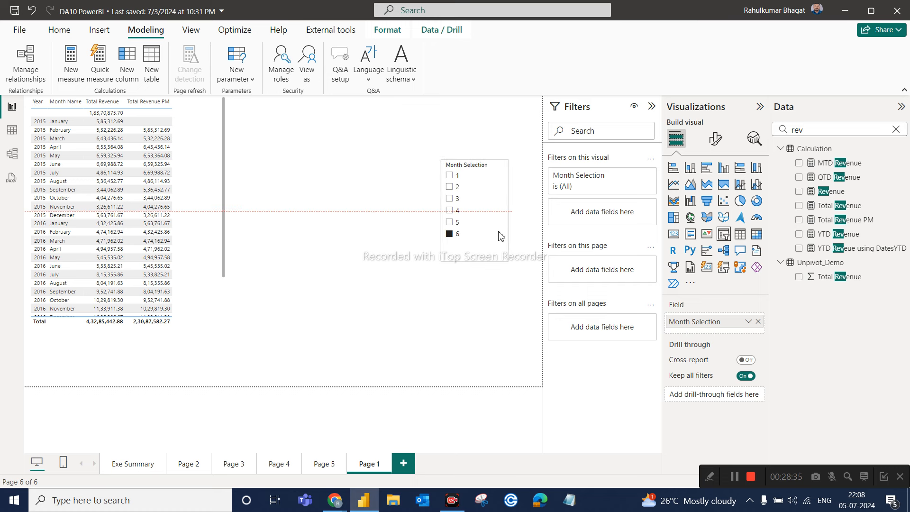
pyautogui.click(463, 238)
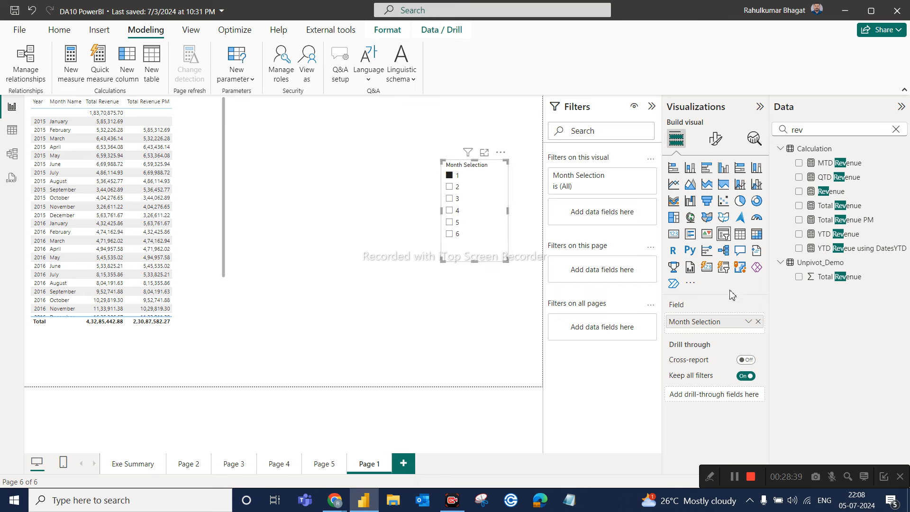
# Step: Set the slicer's values font size to 20 and its header font size to 17, enlarging the slicer to fit its options and title
pyautogui.click(716, 151)
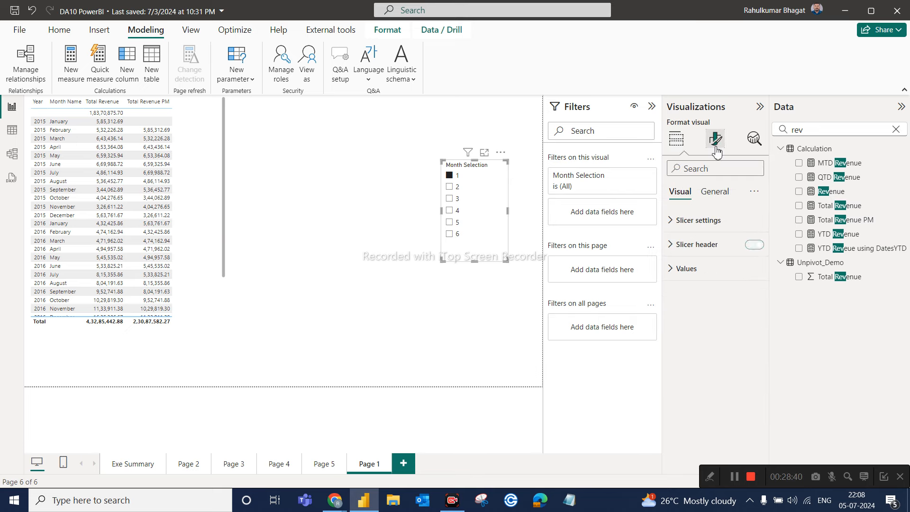
pyautogui.click(705, 221)
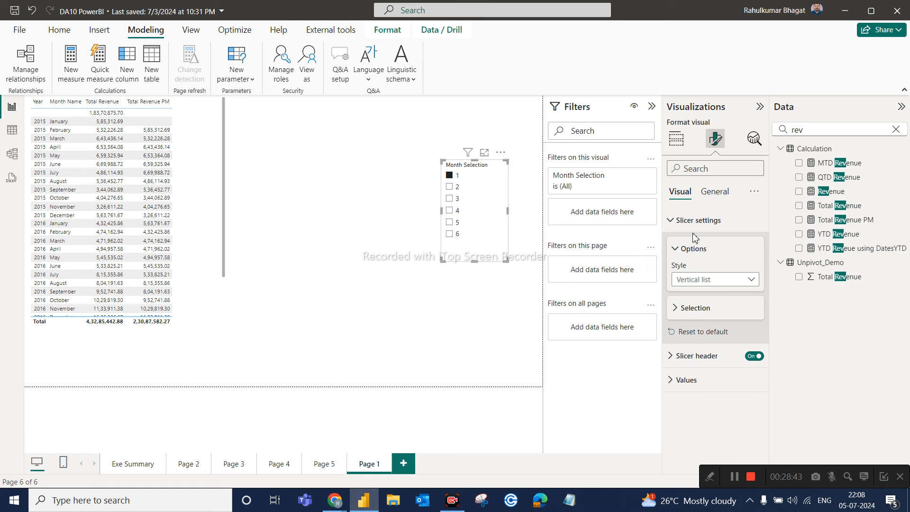
pyautogui.click(694, 221)
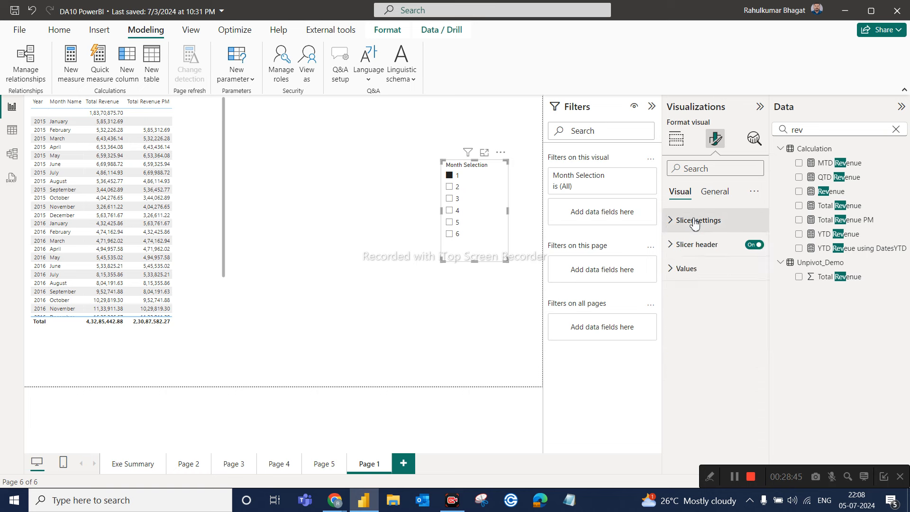
pyautogui.click(685, 268)
pyautogui.doubleClick(741, 327)
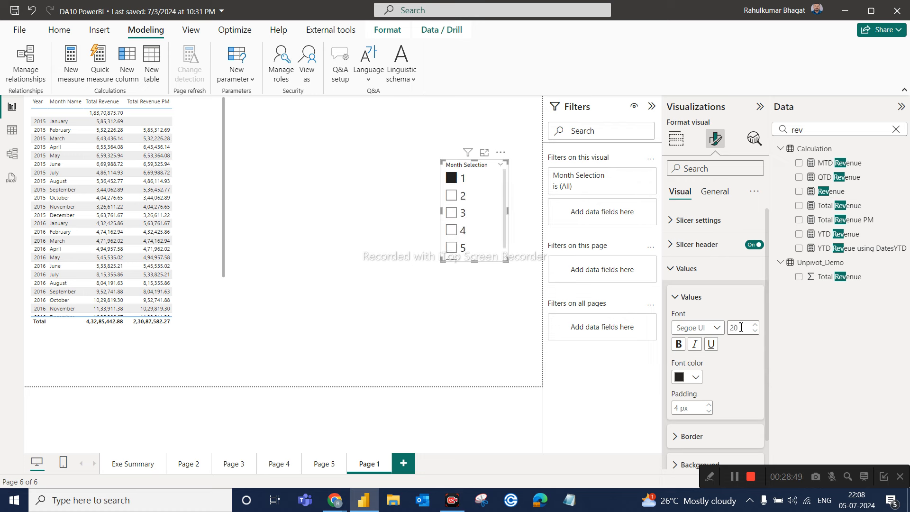
pyautogui.moveTo(508, 259); pyautogui.dragTo(515, 313)
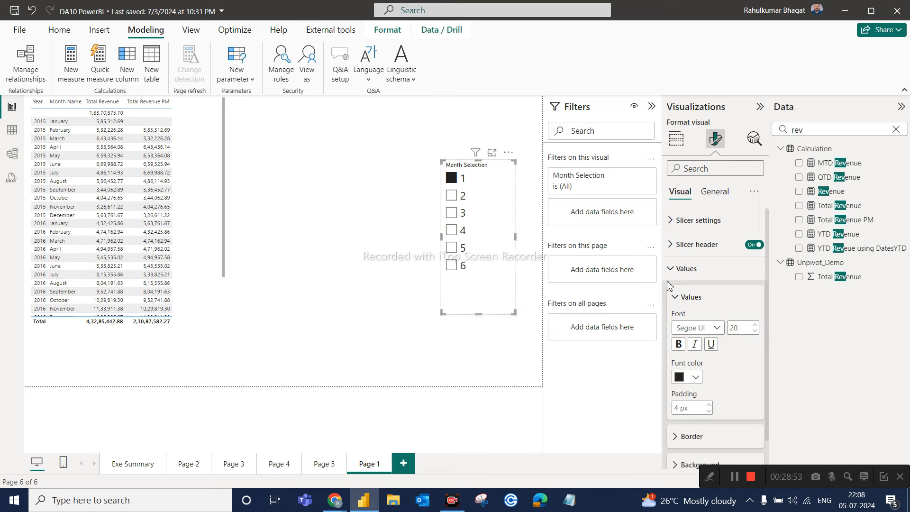
pyautogui.click(676, 247)
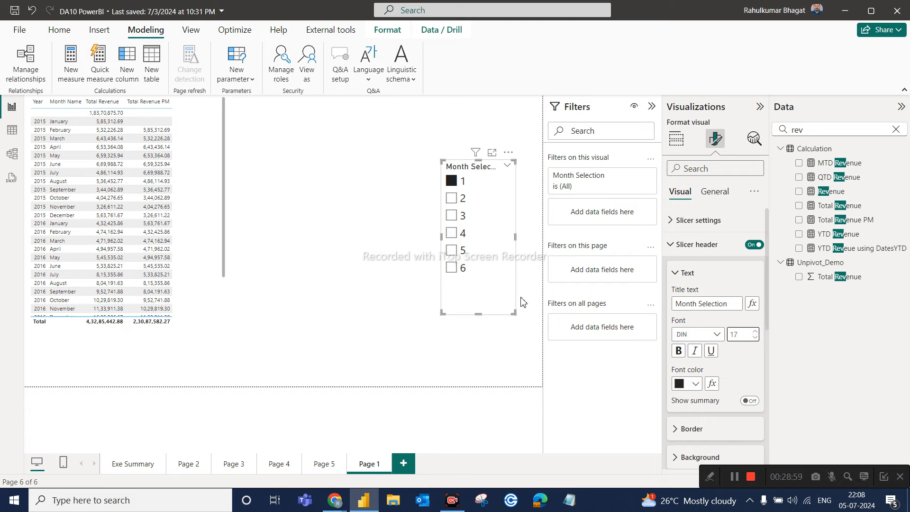
pyautogui.moveTo(514, 313)
pyautogui.mouseDown()
pyautogui.moveTo(535, 329)
pyautogui.moveTo(525, 326)
pyautogui.mouseUp()
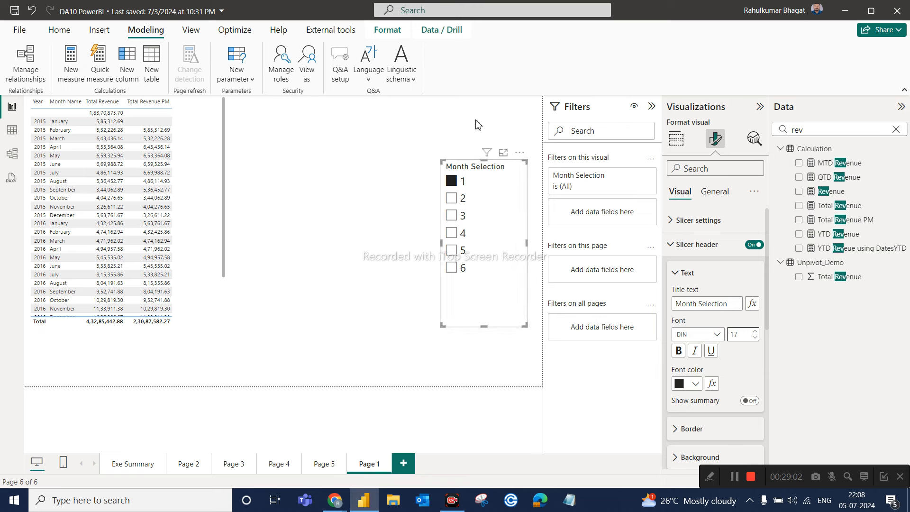
# Step: Turn on a visual border and a shadow for the Month Selection slicer
pyautogui.click(713, 192)
pyautogui.click(687, 268)
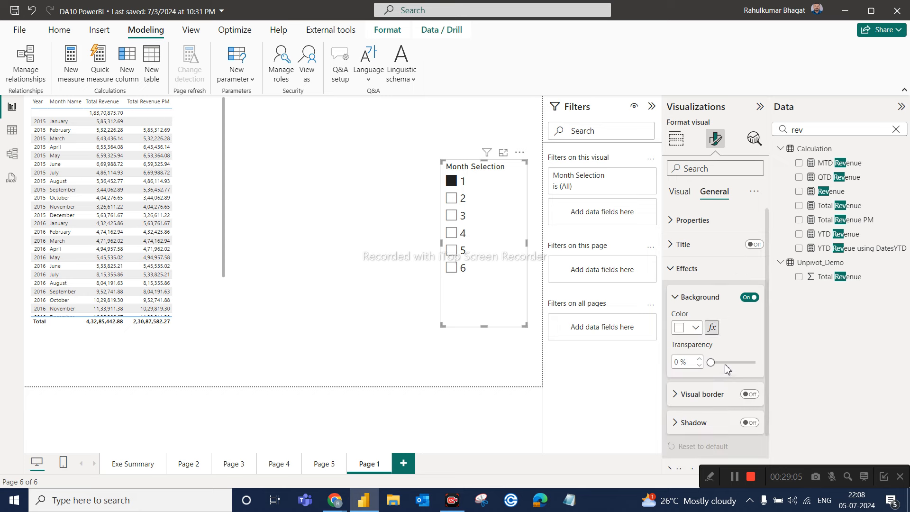
pyautogui.click(750, 394)
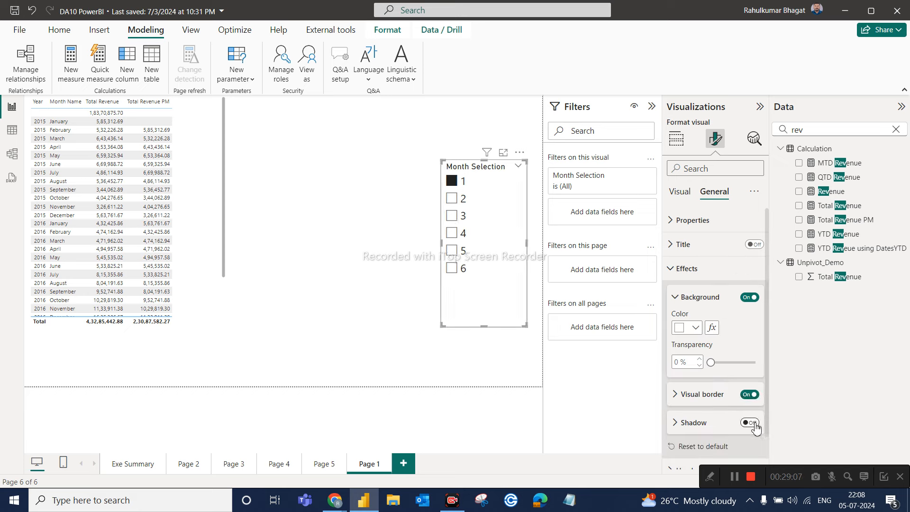
pyautogui.click(749, 423)
pyautogui.click(500, 352)
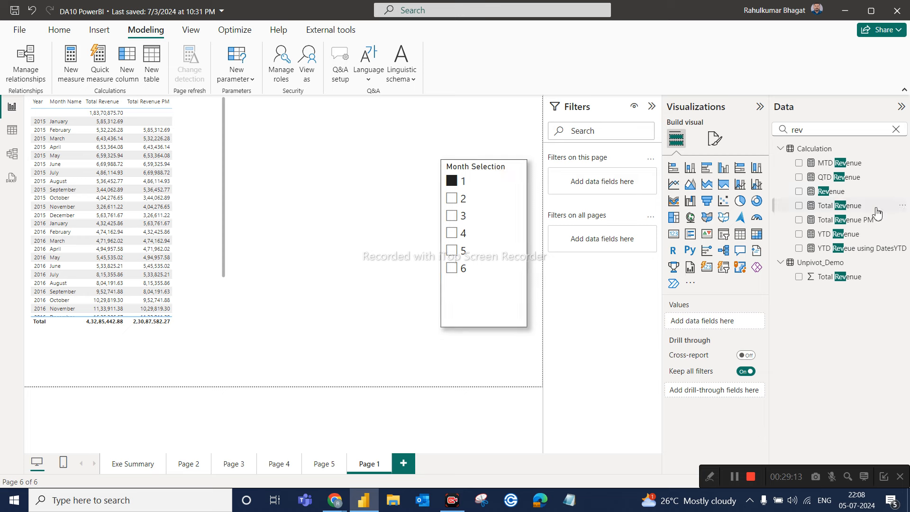
# Step: Clear the field search and select option 3 in the Month Selection slicer
pyautogui.click(896, 131)
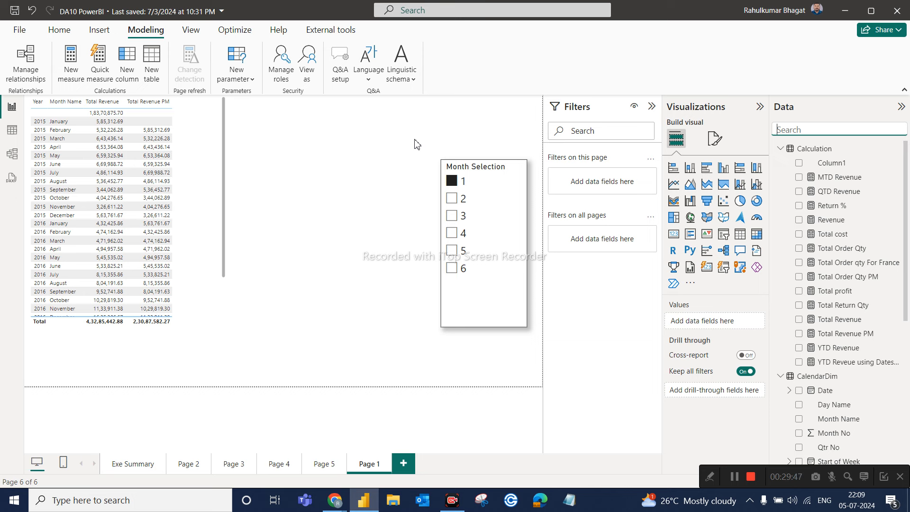
pyautogui.click(451, 198)
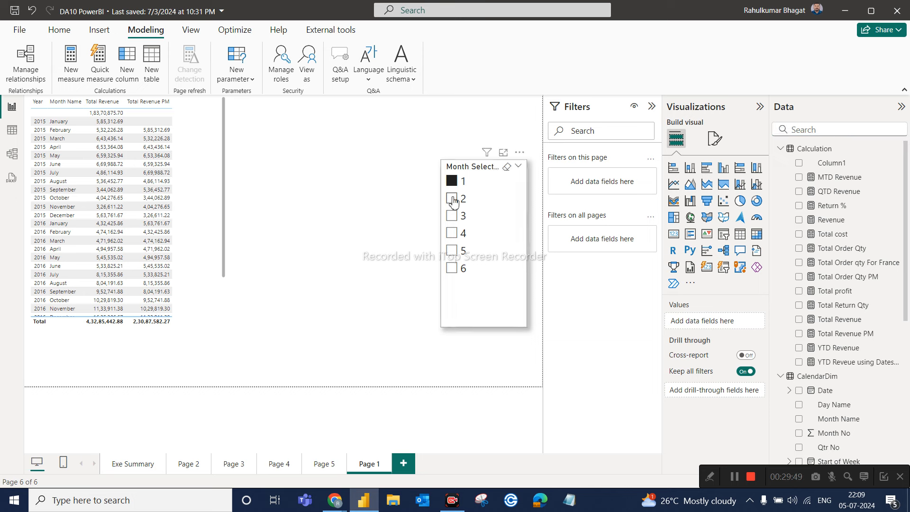
pyautogui.click(453, 216)
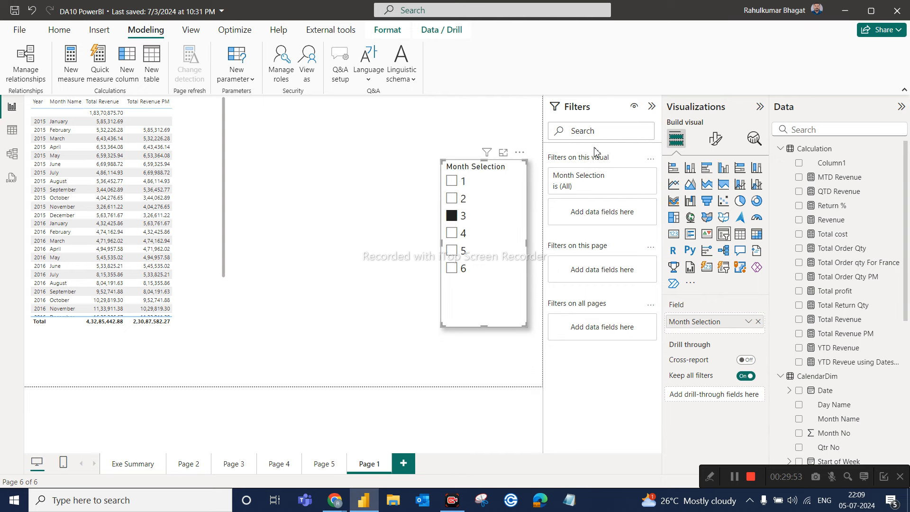
# Step: Collapse the filter area and the expanded Calculation, CalendarDim and TerritoriesDim tables in the field list
pyautogui.click(651, 106)
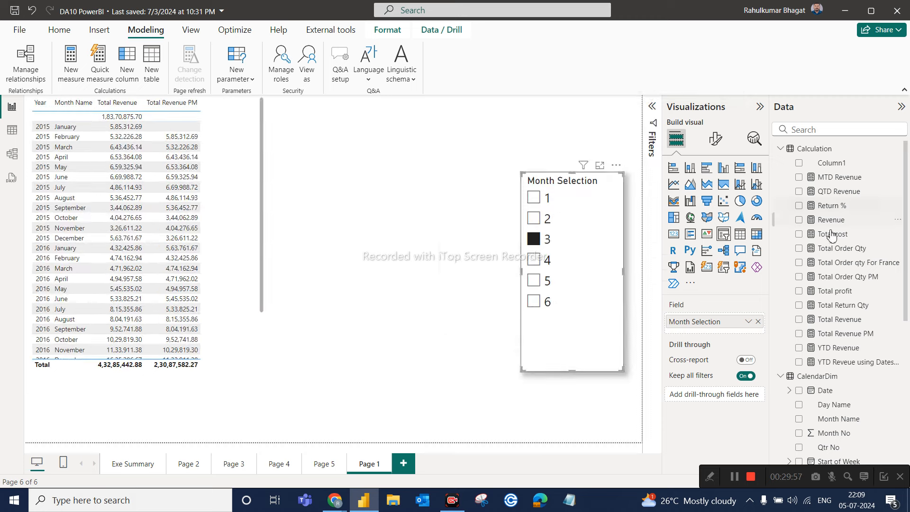
pyautogui.scroll(-2, 848, 252)
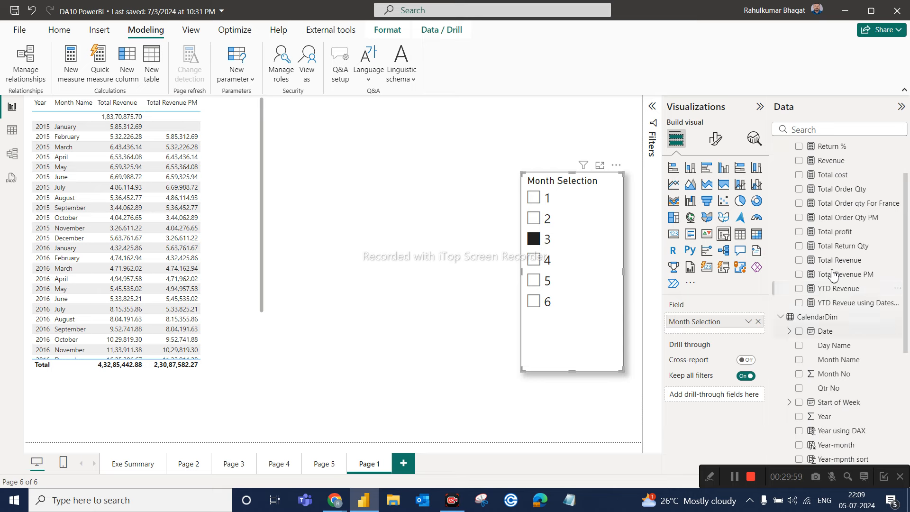
pyautogui.scroll(2, 823, 259)
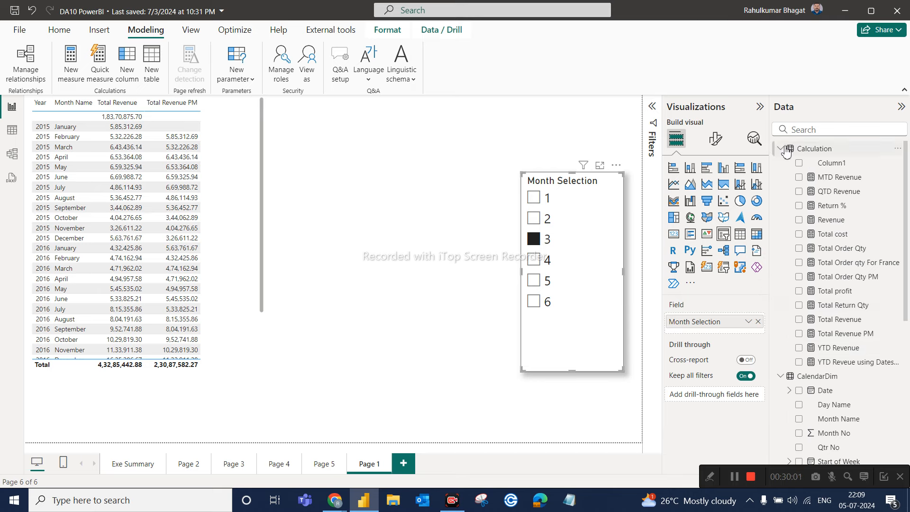
pyautogui.click(785, 149)
pyautogui.click(781, 163)
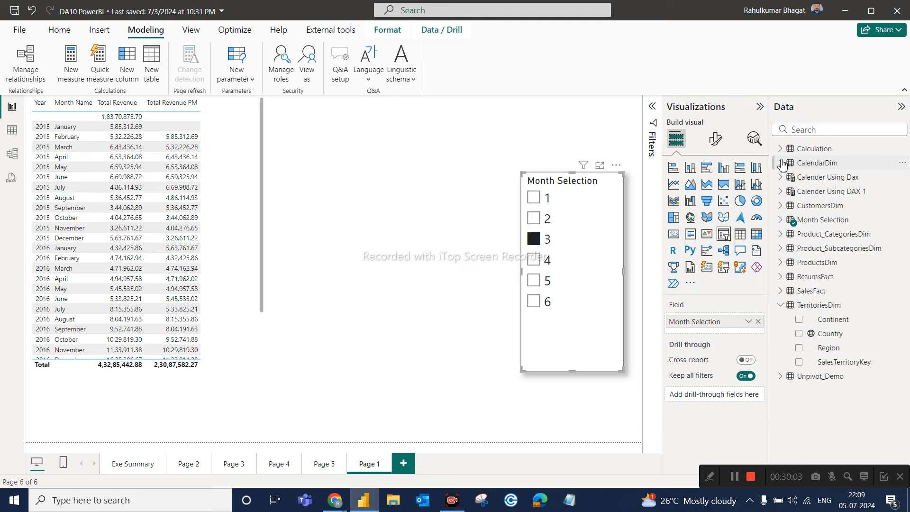
pyautogui.click(781, 306)
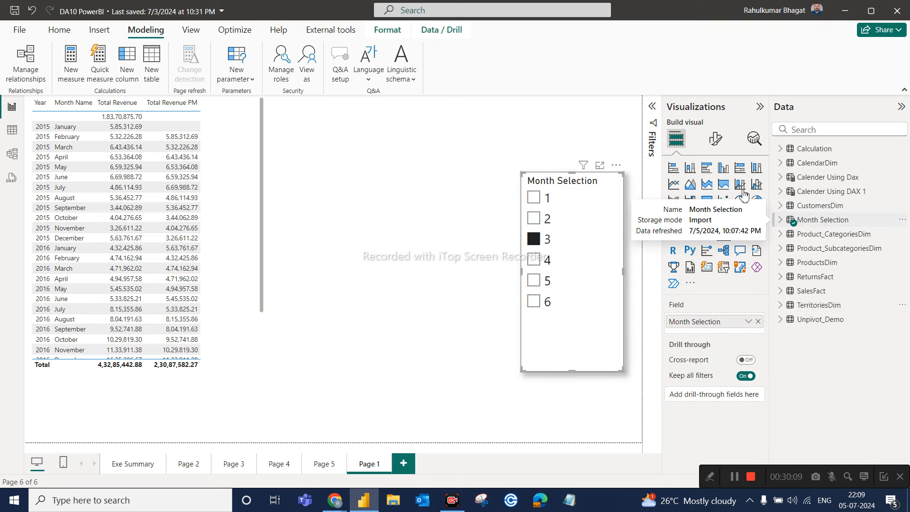
# Step: Examine the Month Selection table's data and formula, and the formula of its Month Selection Value measure
pyautogui.click(12, 129)
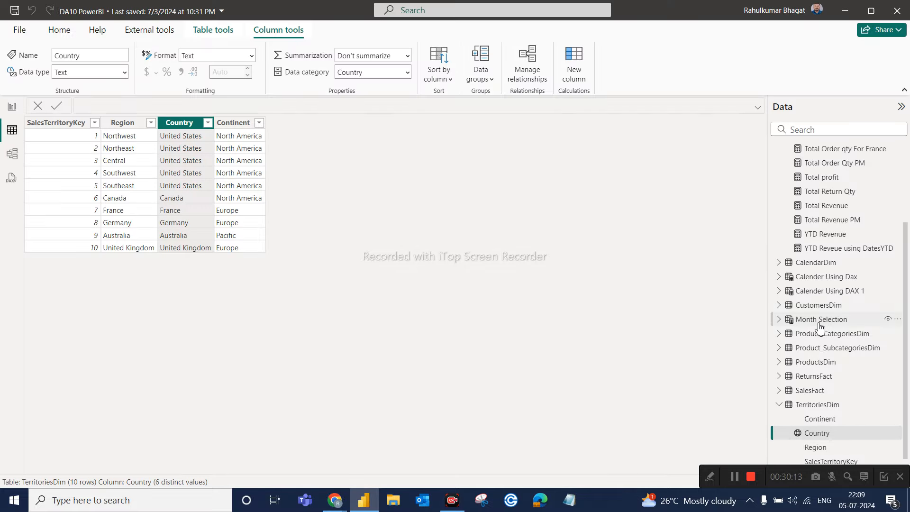
pyautogui.click(820, 327)
pyautogui.click(76, 127)
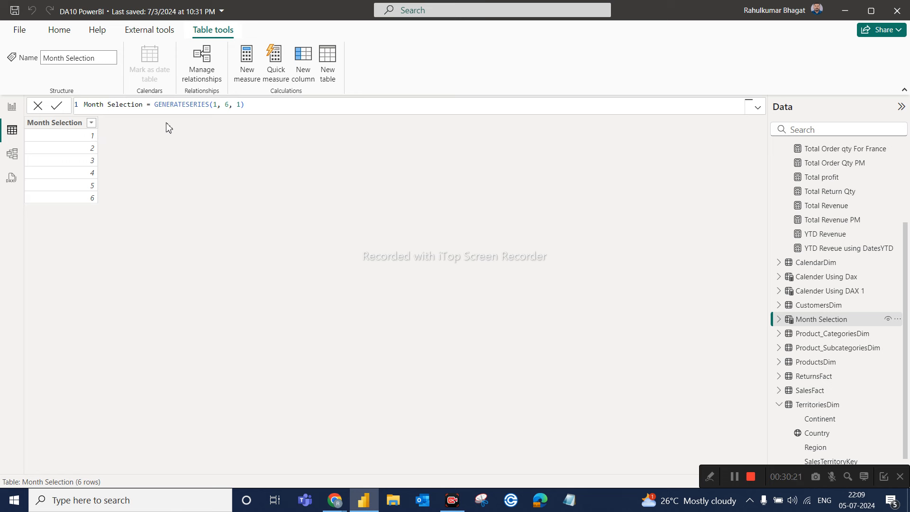
pyautogui.click(87, 125)
pyautogui.click(779, 319)
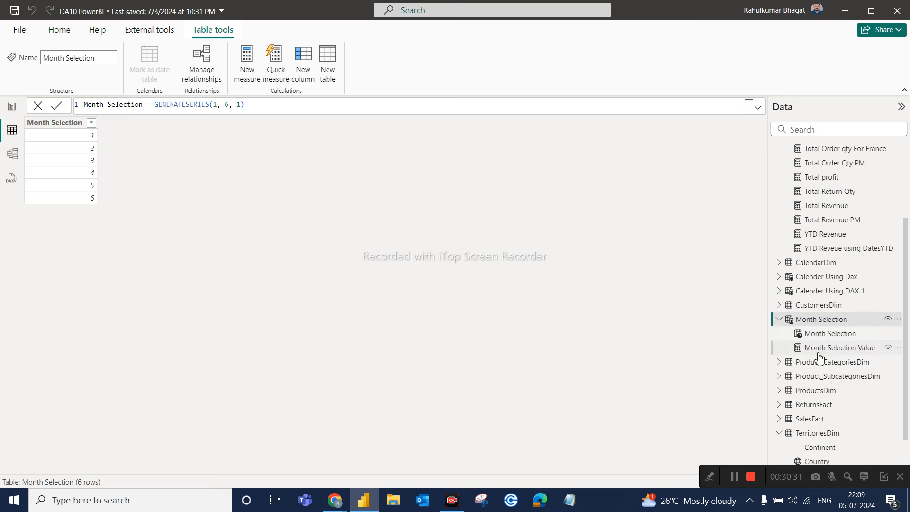
pyautogui.click(840, 351)
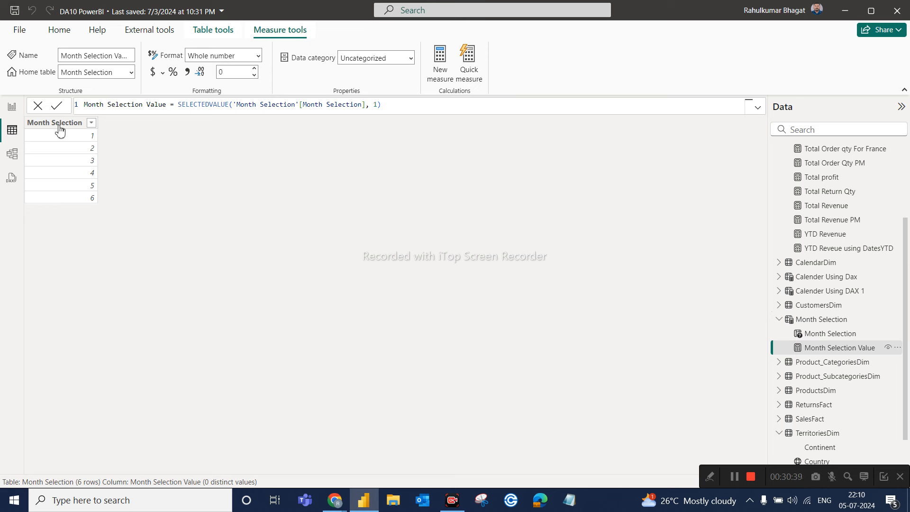
# Step: Add a card showing Month Selection Value to the report page, shrunk and placed between the table and the slicer
pyautogui.click(11, 110)
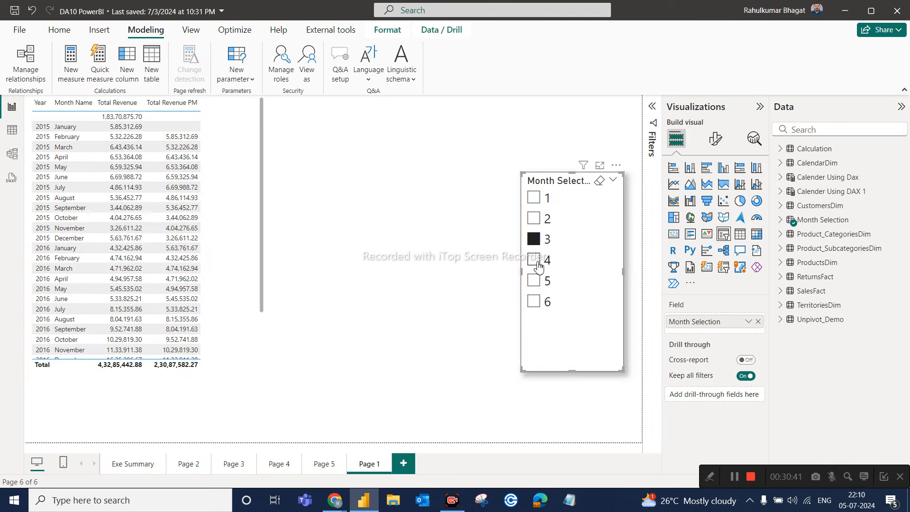
pyautogui.click(780, 220)
pyautogui.moveTo(853, 249); pyautogui.dragTo(441, 226)
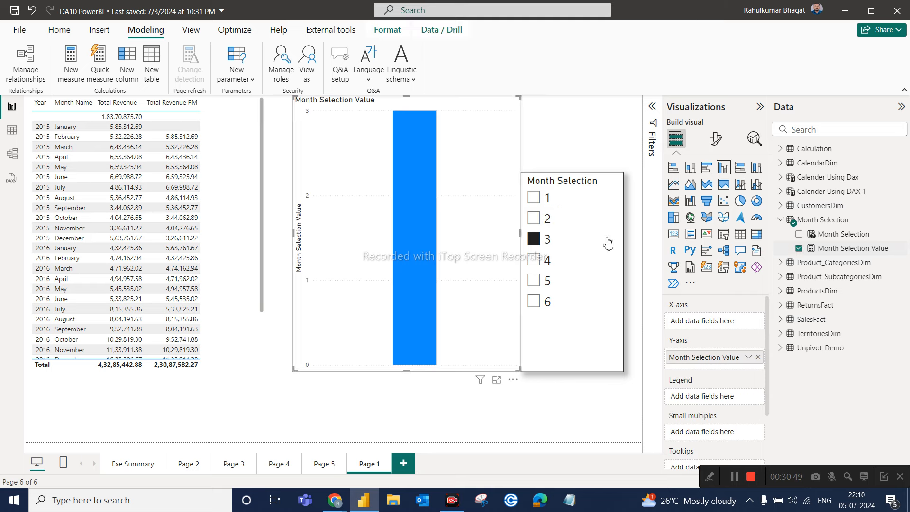
pyautogui.click(674, 233)
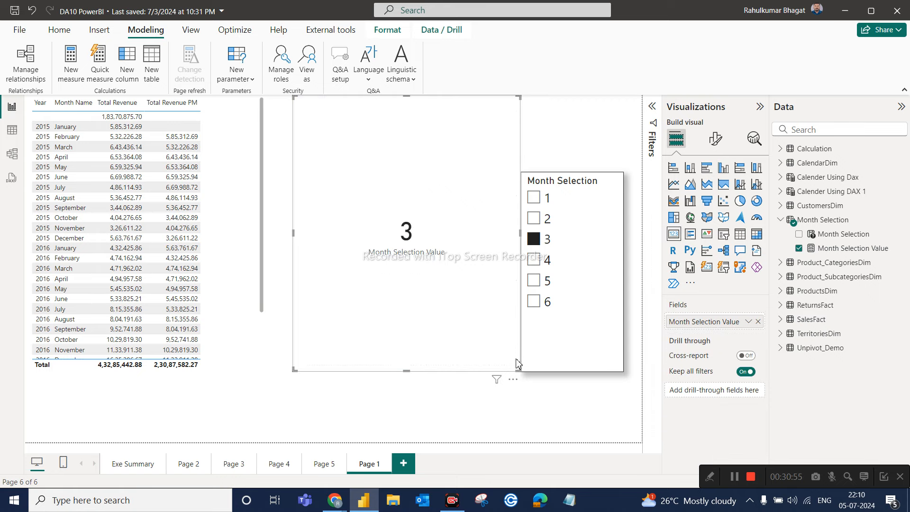
pyautogui.moveTo(515, 370); pyautogui.dragTo(455, 231)
pyautogui.moveTo(420, 206); pyautogui.dragTo(470, 313)
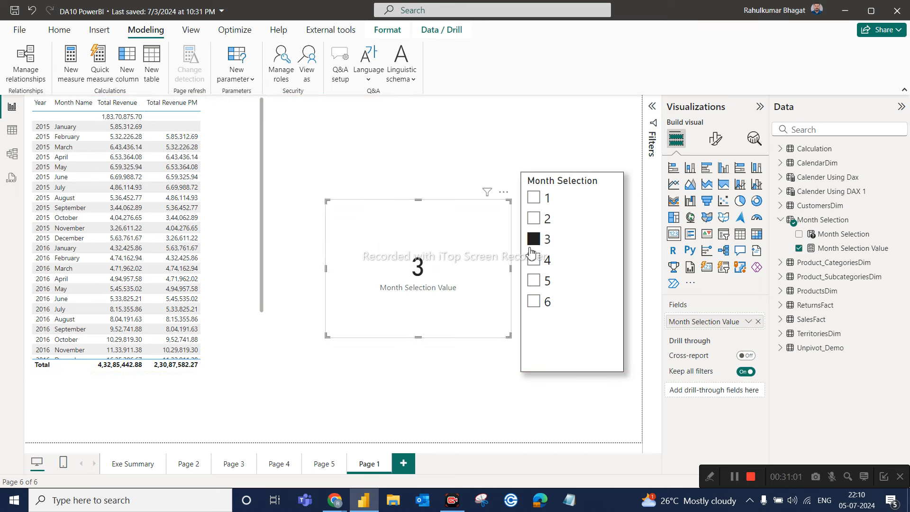
# Step: Test the card by selecting 2 and 4 in the slicer, and display the Month Selection Value measure's formula
pyautogui.click(541, 217)
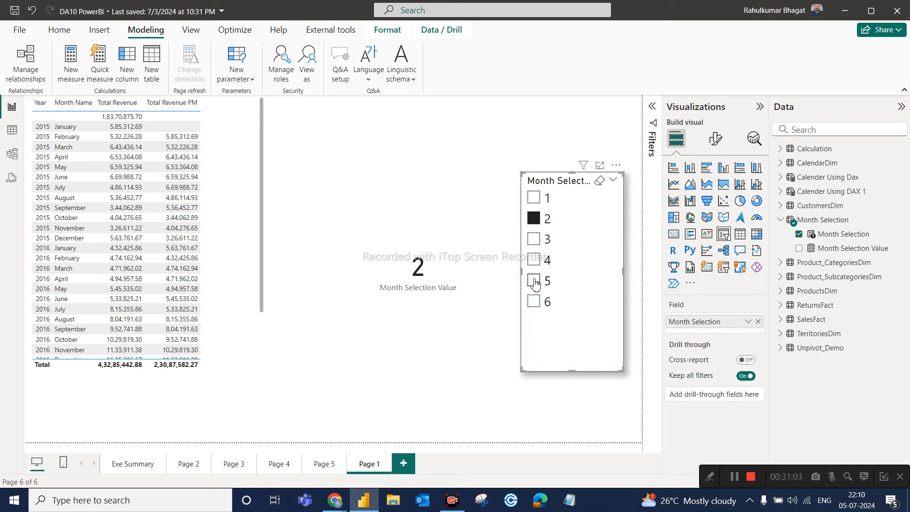
pyautogui.click(535, 262)
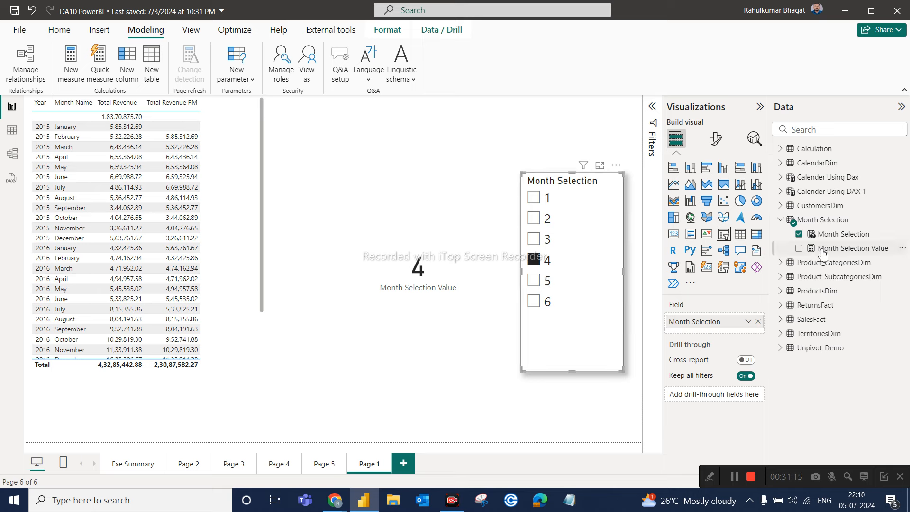
pyautogui.click(842, 250)
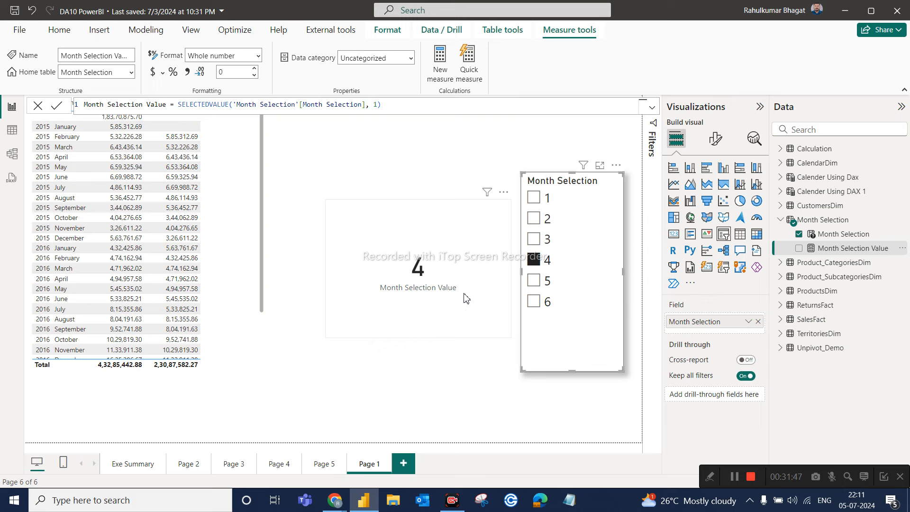
# Step: Create a new measure in the Calculation table from a copy of the Total Revenue PM formula
pyautogui.click(783, 150)
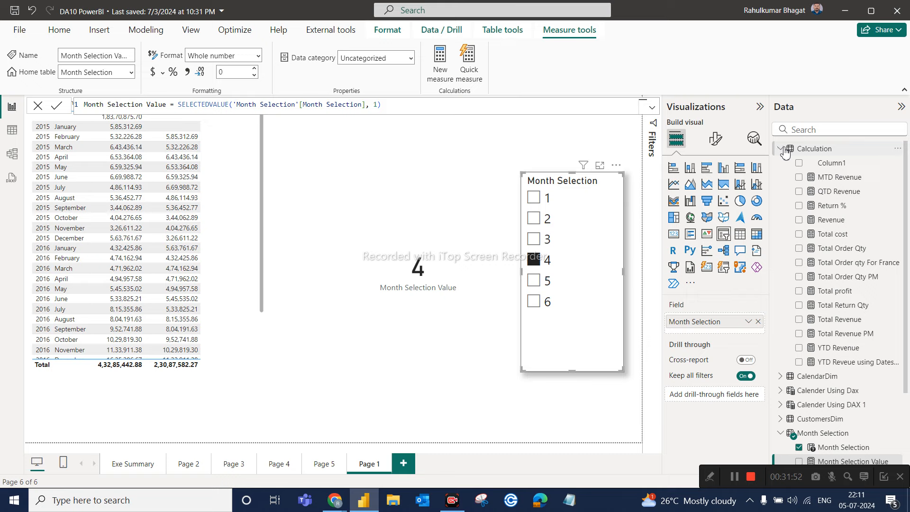
pyautogui.click(855, 332)
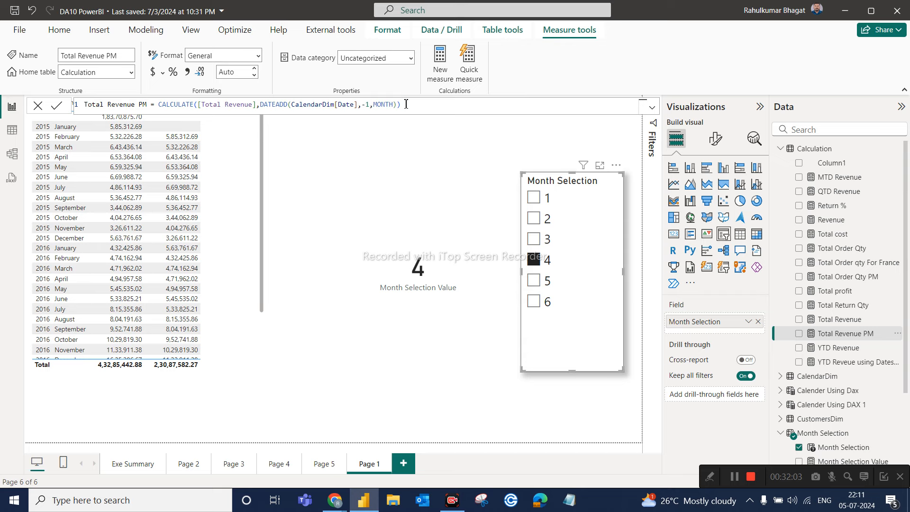
pyautogui.moveTo(406, 105); pyautogui.dragTo(65, 114)
pyautogui.hotkey('ctrl', 'c')
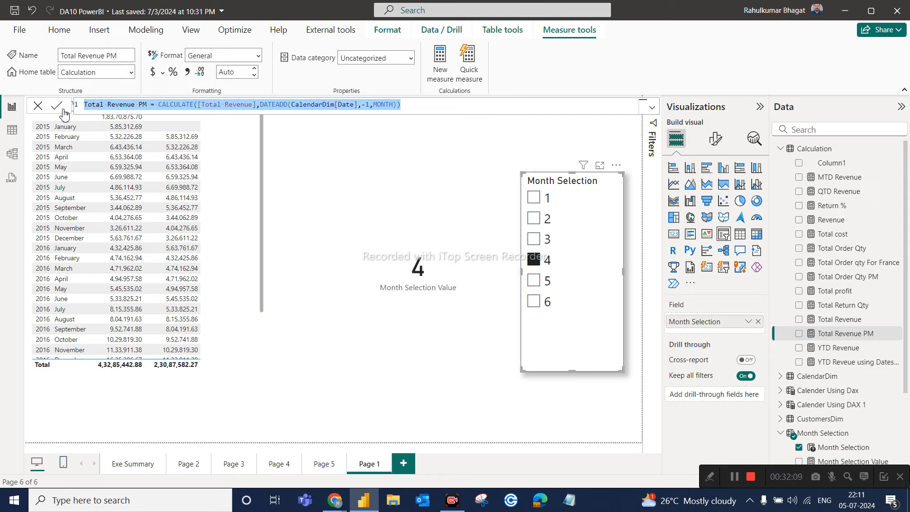
pyautogui.click(897, 149)
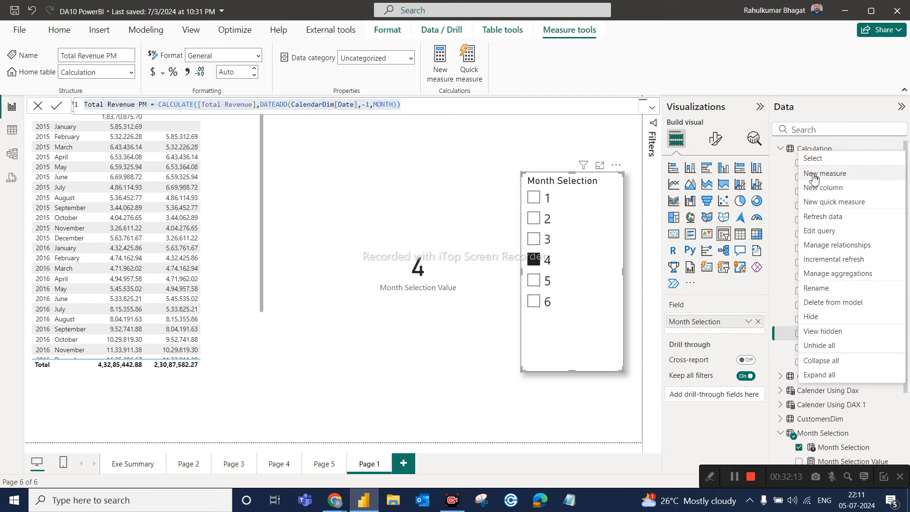
pyautogui.click(812, 176)
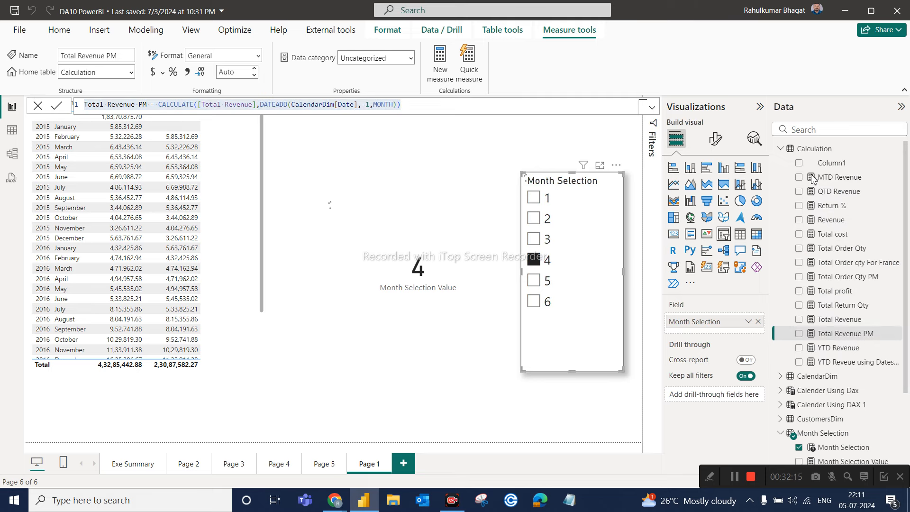
pyautogui.hotkey('ctrl', 'a')
pyautogui.hotkey('ctrl', 'v')
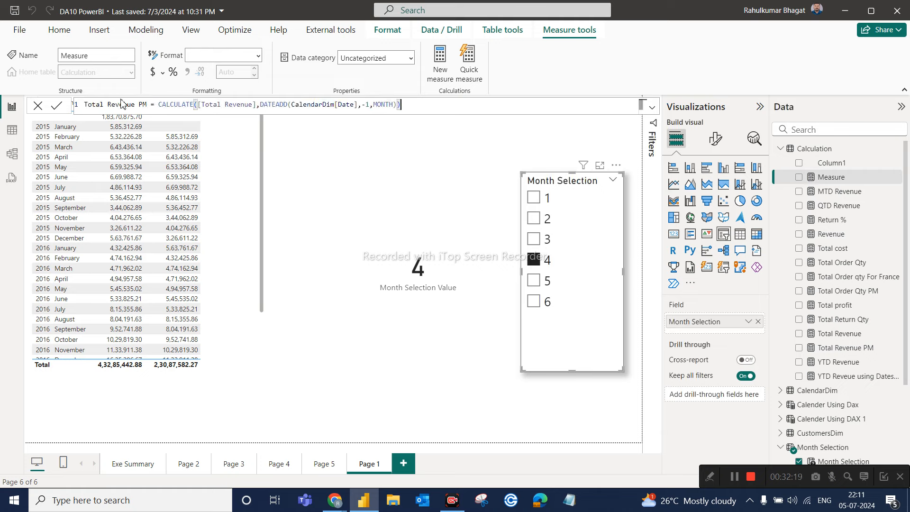
# Step: Rename the copied measure in its formula as Total Revenue for past month and commit it
pyautogui.click(152, 105)
pyautogui.press('BackSpace')
pyautogui.press('BackSpace')
pyautogui.press('BackSpace')
pyautogui.write('for past ')
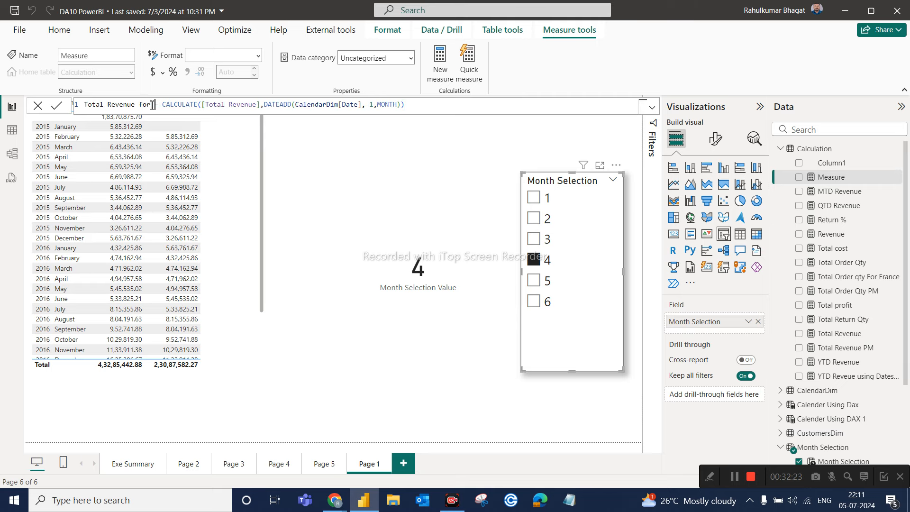
pyautogui.write('month')
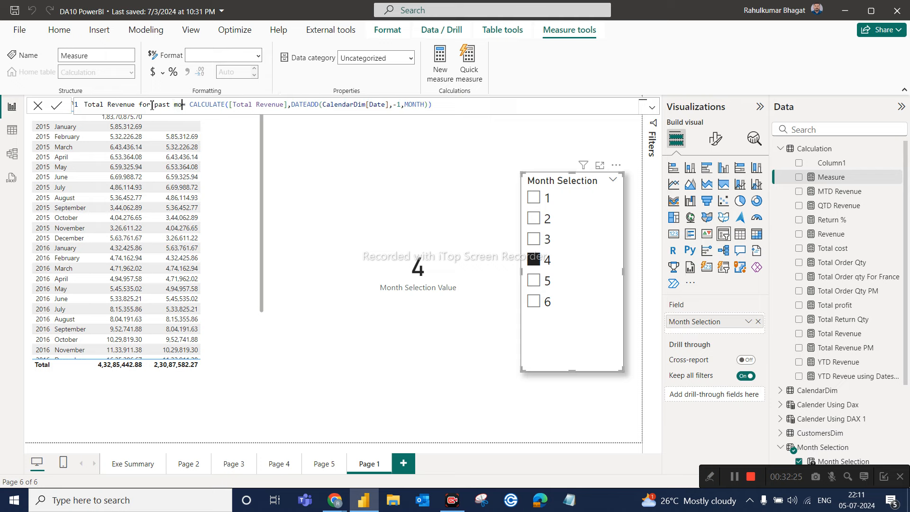
pyautogui.press('End')
pyautogui.press('Left')
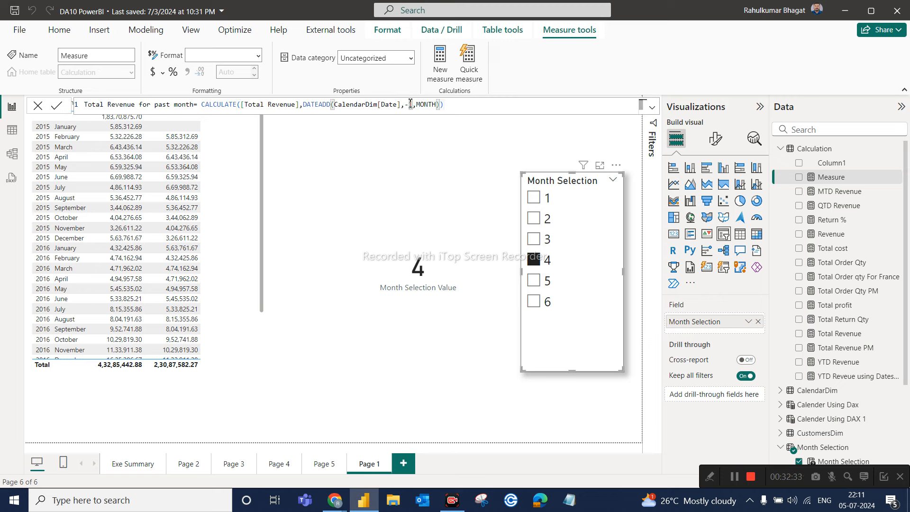
pyautogui.click(409, 103)
pyautogui.press('Return')
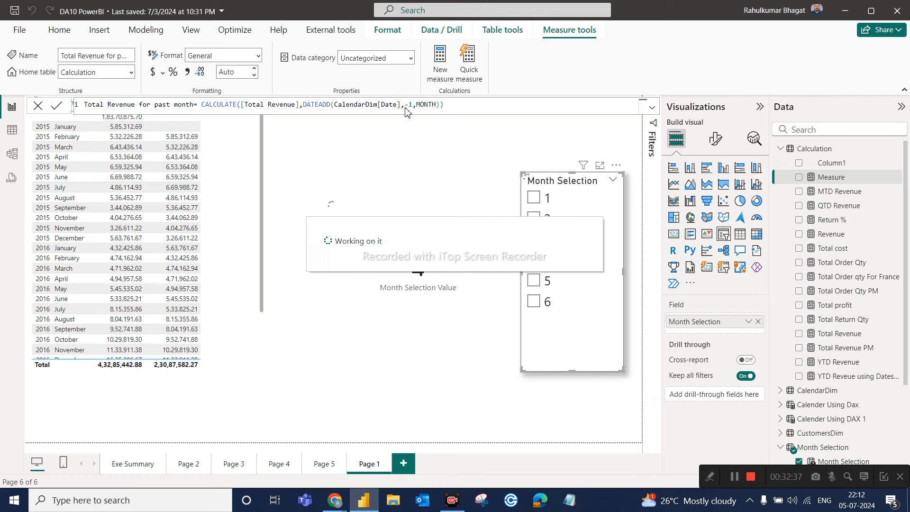
# Step: Move the DATEADD interval and MONTH arguments of the new measure onto an indented line two rows below
pyautogui.click(408, 105)
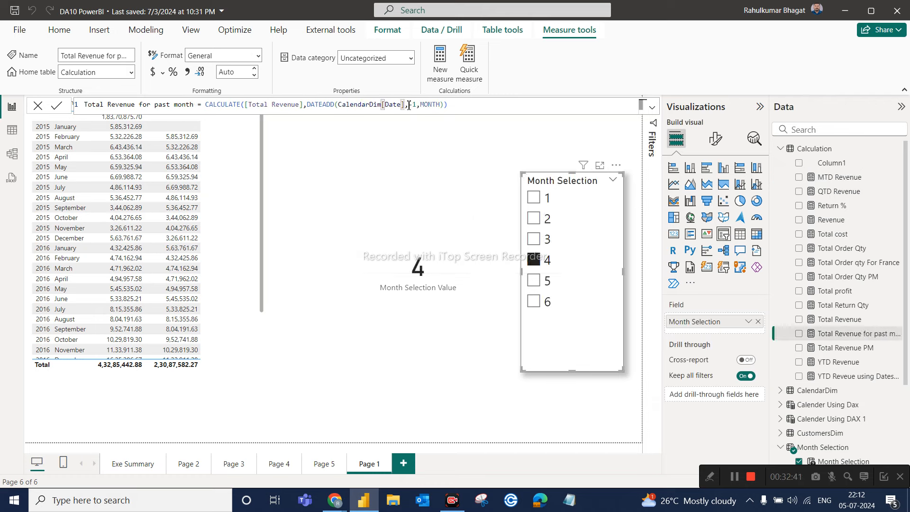
pyautogui.click(409, 105)
pyautogui.hotkey('shift', 'Return')
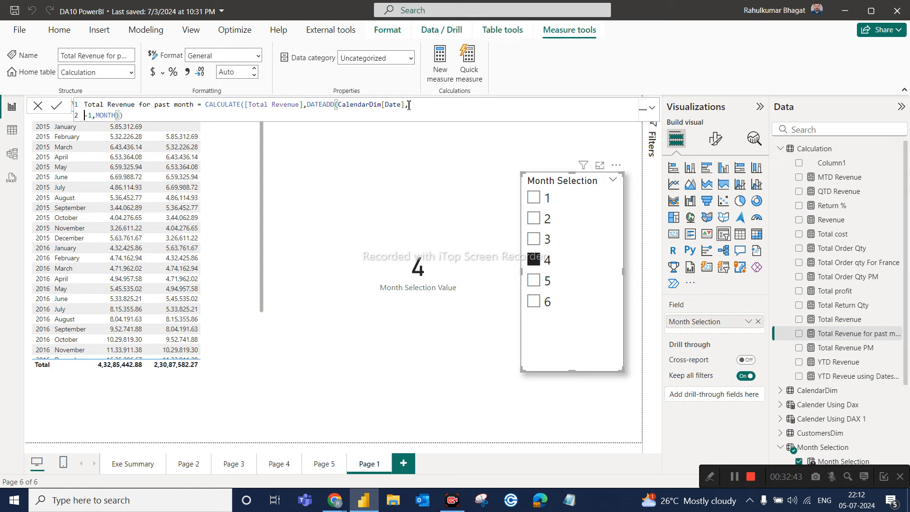
pyautogui.hotkey('shift', 'Return')
pyautogui.press('Tab')
pyautogui.press('Tab')
pyautogui.press('Tab')
pyautogui.press('Tab')
pyautogui.press('Tab')
pyautogui.press('Tab')
pyautogui.press('Tab')
pyautogui.press('Tab')
pyautogui.press('Tab')
pyautogui.press('Tab')
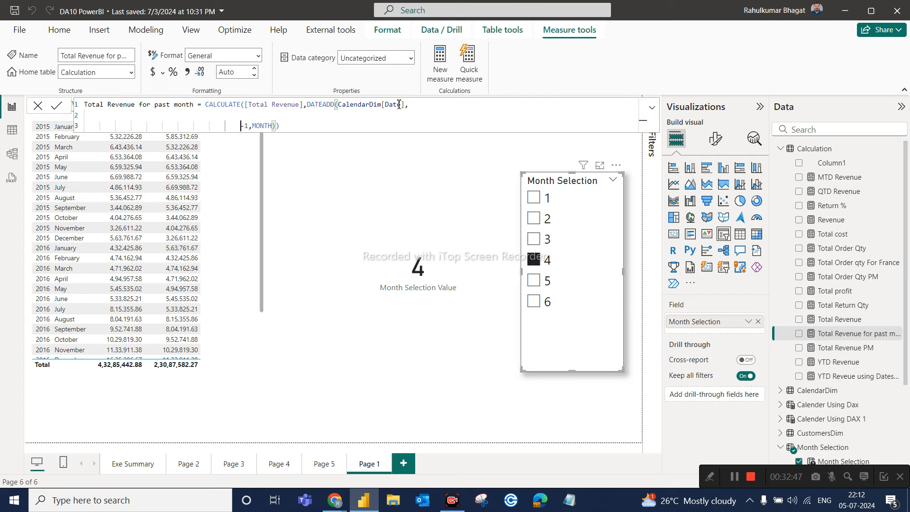
pyautogui.press('space')
pyautogui.press('space')
# Step: Replace the 1 in the DATEADD interval with 'Month Selection'[Month Selection Value], keeping the minus sign, then commit and close the formula
pyautogui.press('BackSpace')
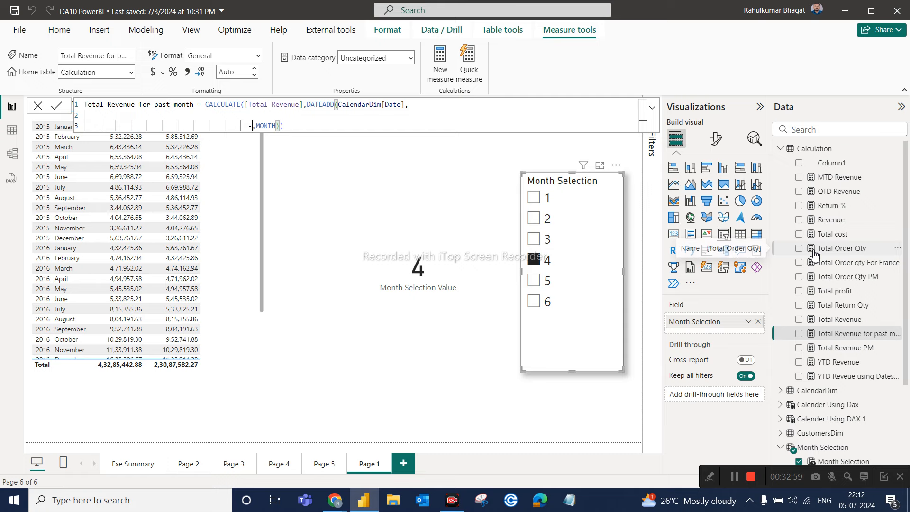
pyautogui.write('sele')
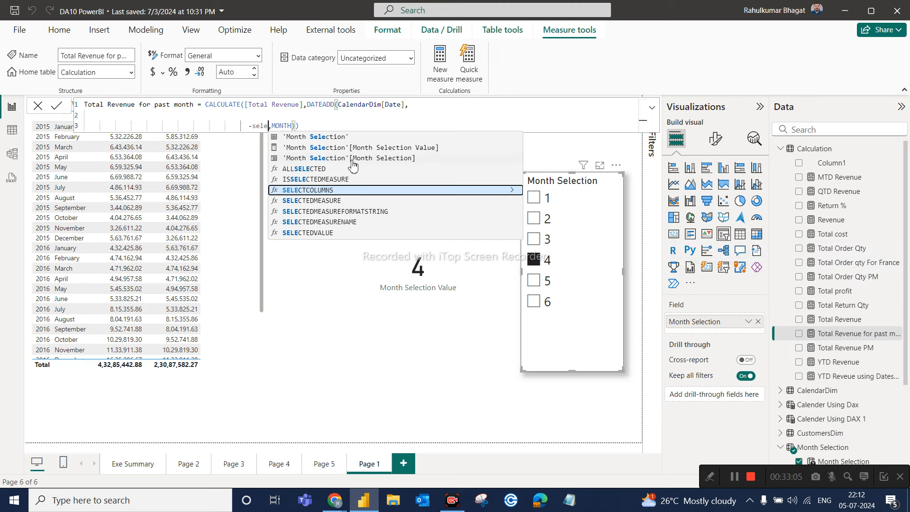
pyautogui.click(411, 148)
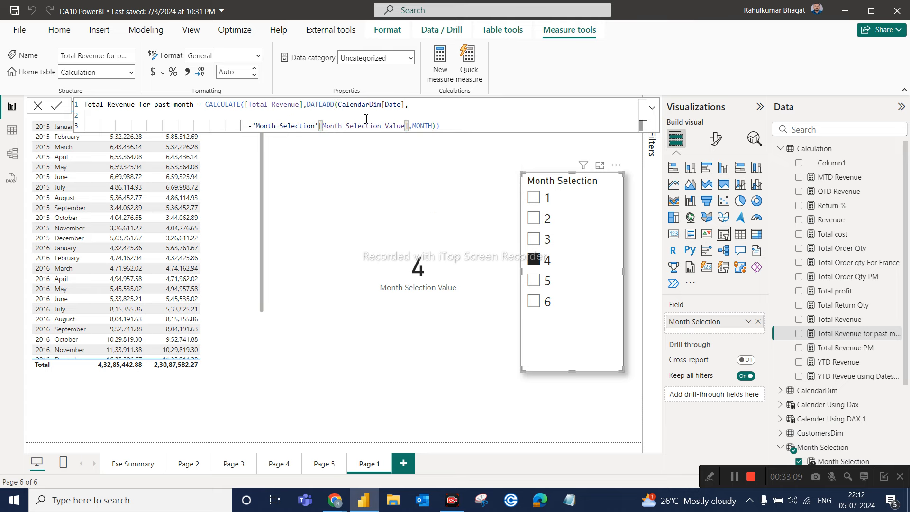
pyautogui.click(447, 127)
pyautogui.press('Return')
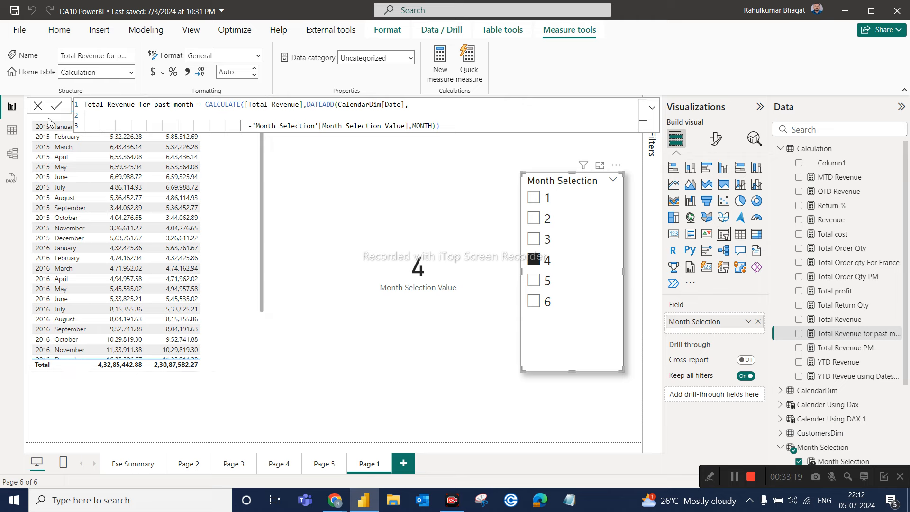
pyautogui.click(38, 105)
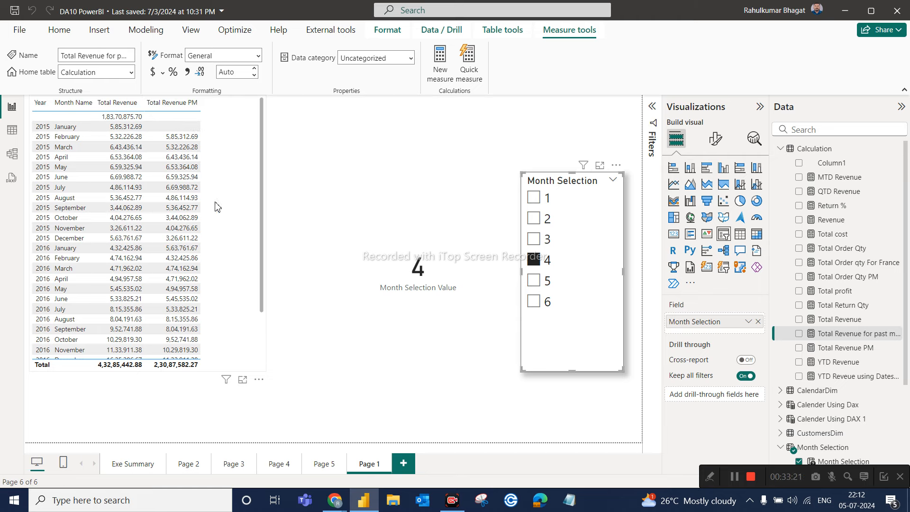
# Step: Widen the revenue table and add Total Revenue for past month as its last column
pyautogui.click(251, 351)
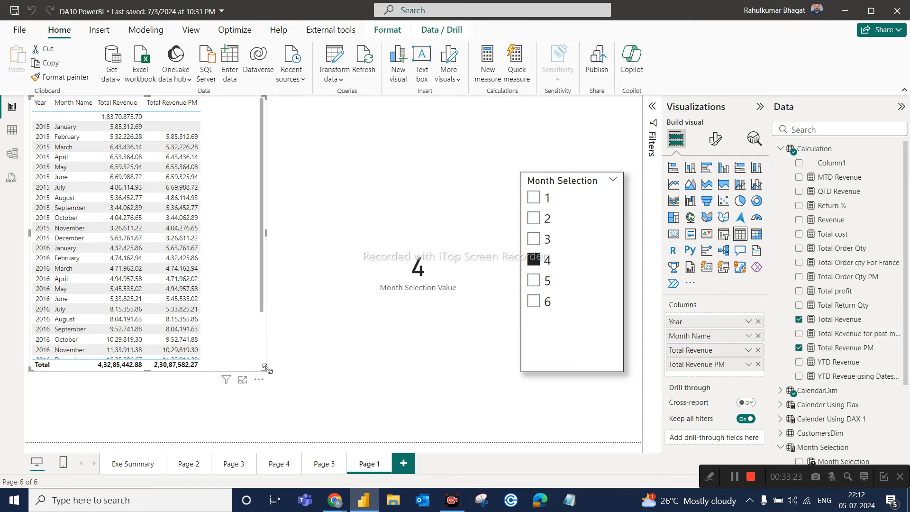
pyautogui.moveTo(263, 374); pyautogui.dragTo(326, 379)
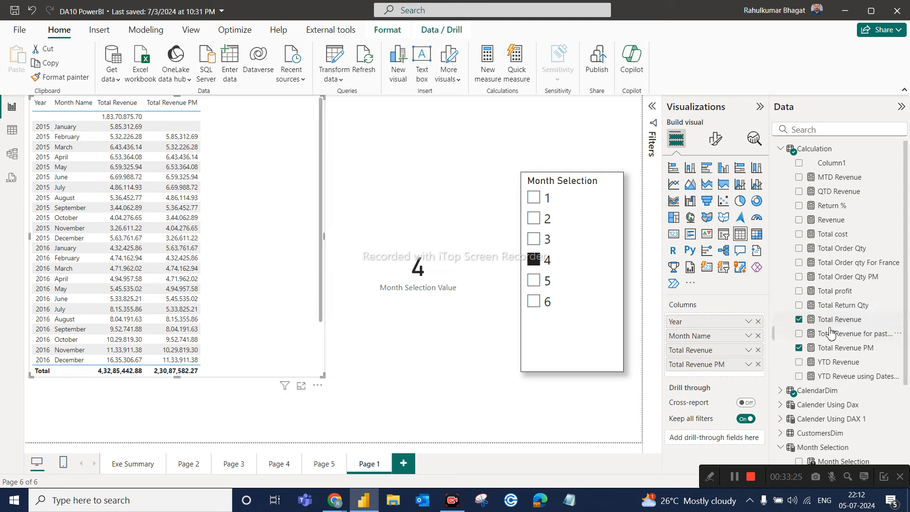
pyautogui.moveTo(834, 337); pyautogui.dragTo(738, 374)
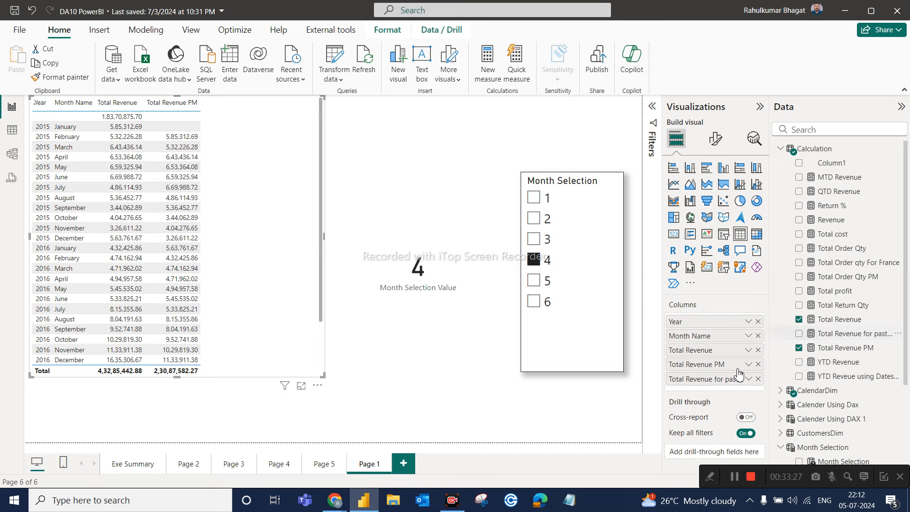
# Step: Test the past-month revenue column by selecting 1, 2, 4 and 5 in the slicer, and display the measure's formula
pyautogui.click(535, 197)
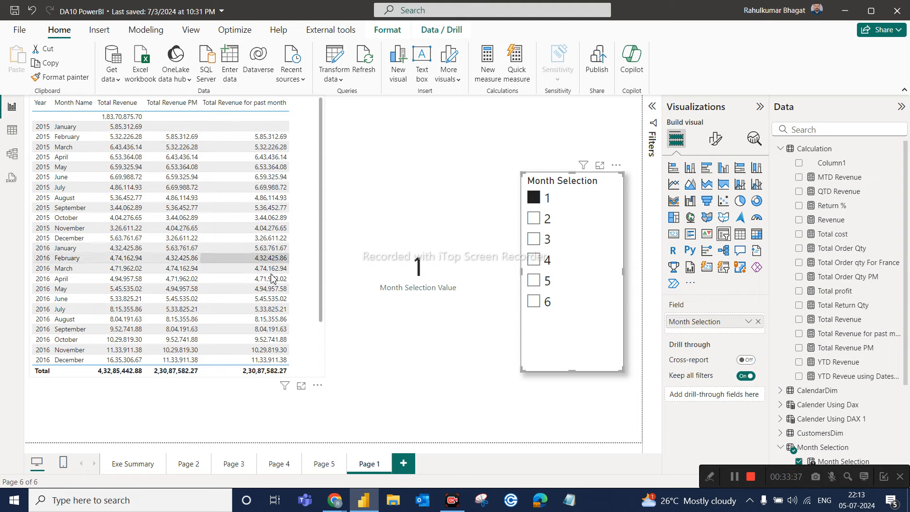
pyautogui.click(538, 220)
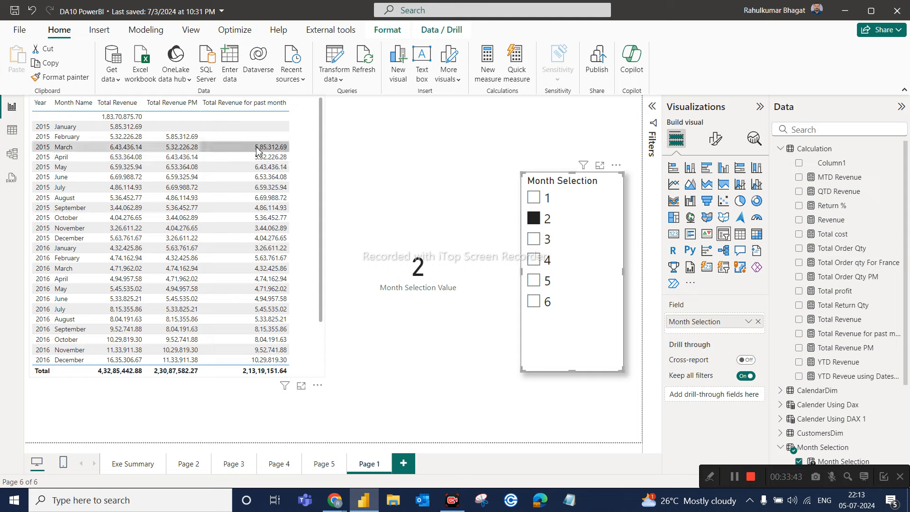
pyautogui.click(545, 258)
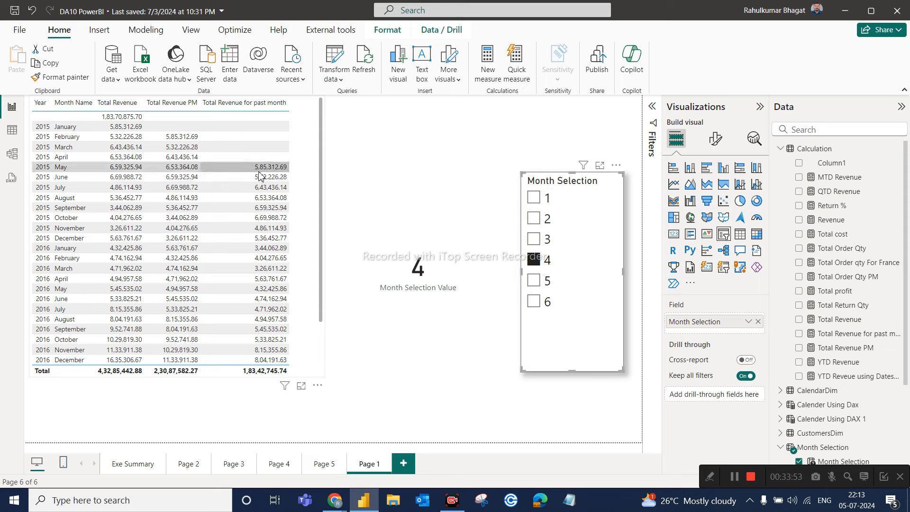
pyautogui.click(535, 282)
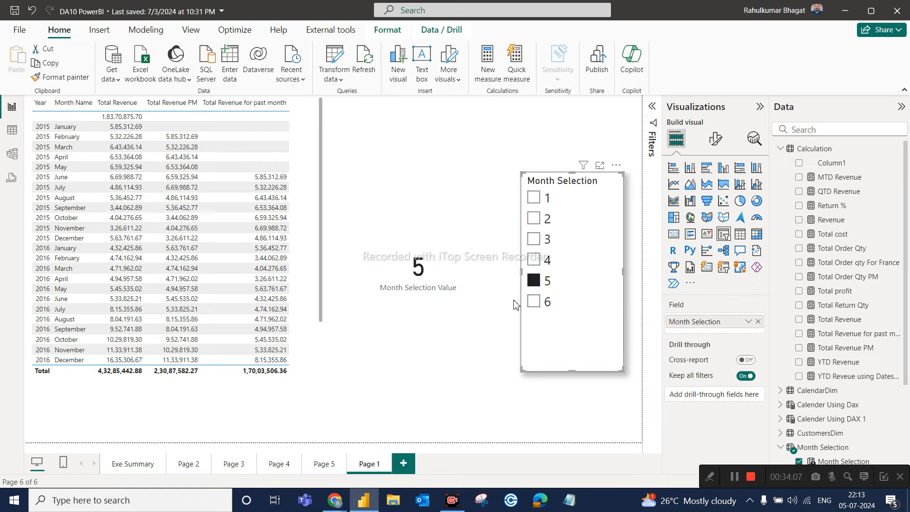
pyautogui.click(857, 334)
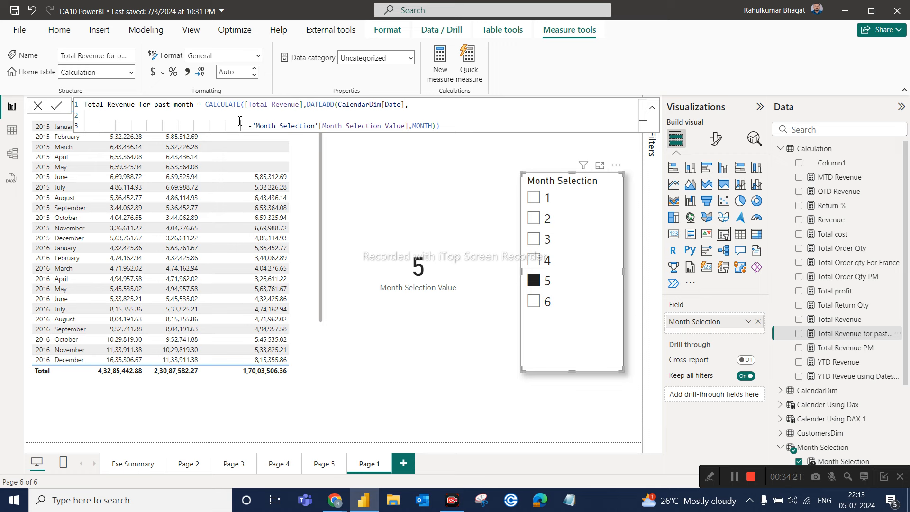
# Step: Shrink the Month Selection Value card from its lower-left corner, leaving a gap beside the revenue table
pyautogui.click(436, 257)
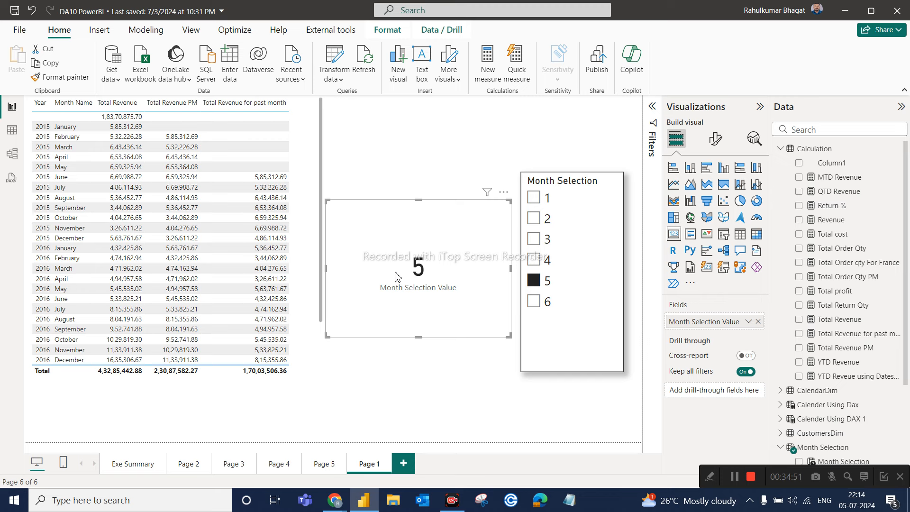
pyautogui.moveTo(327, 337); pyautogui.dragTo(410, 314)
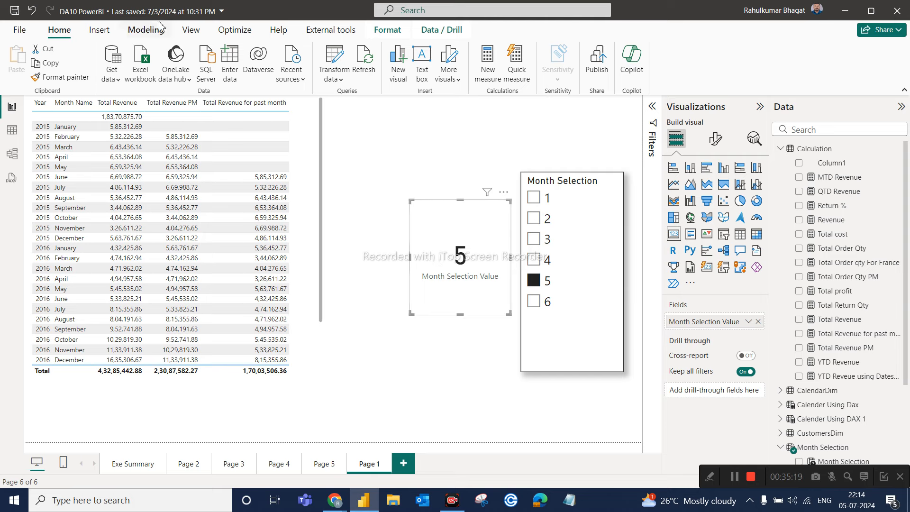
# Step: Review the numeric range parameter settings, including the data type choices and an increment of 1, and close them without creating a parameter
pyautogui.click(145, 30)
pyautogui.click(252, 80)
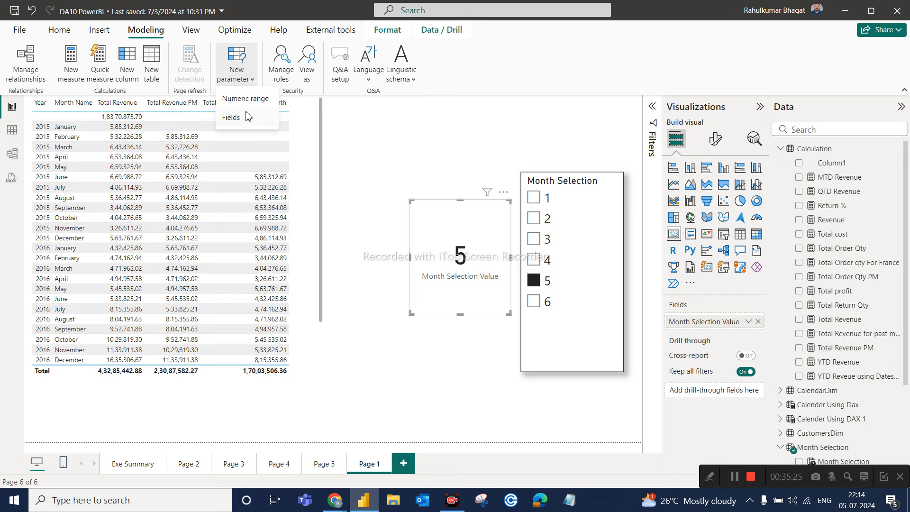
pyautogui.click(249, 98)
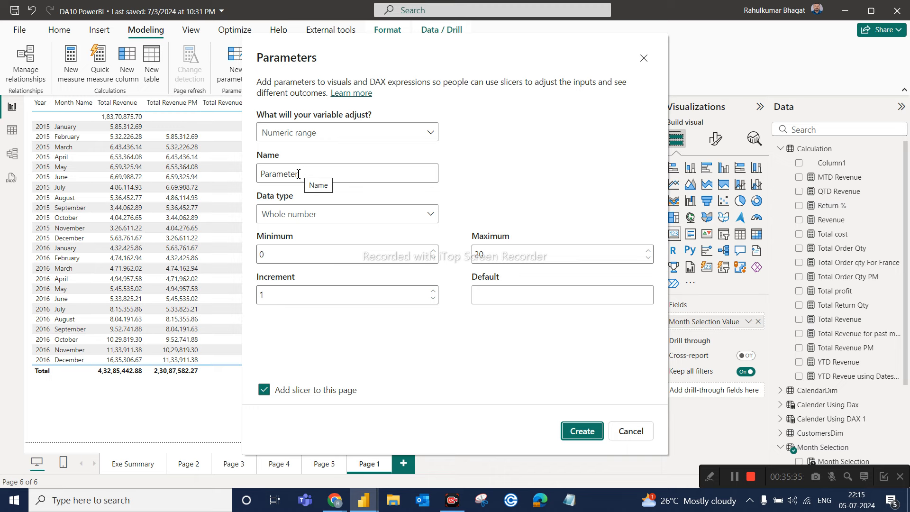
pyautogui.click(389, 215)
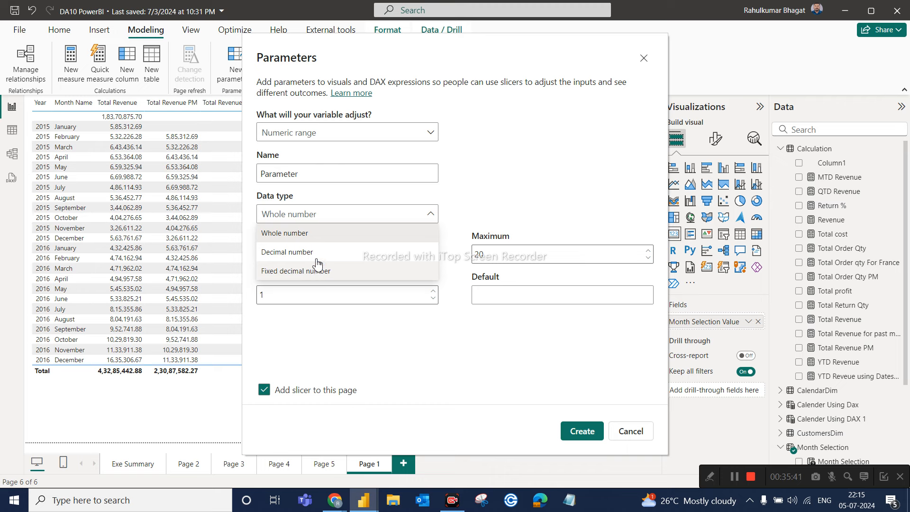
pyautogui.click(317, 233)
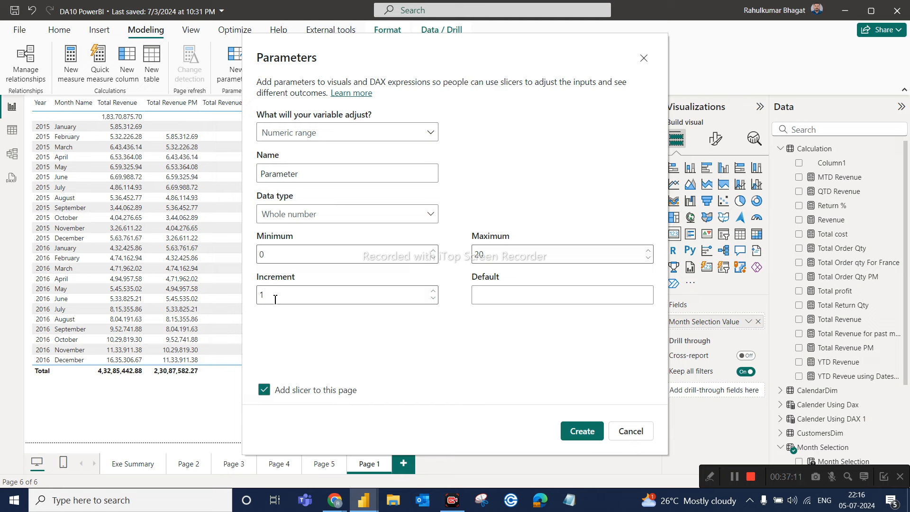
pyautogui.doubleClick(259, 291)
pyautogui.press('BackSpace')
pyautogui.write('1')
pyautogui.click(562, 429)
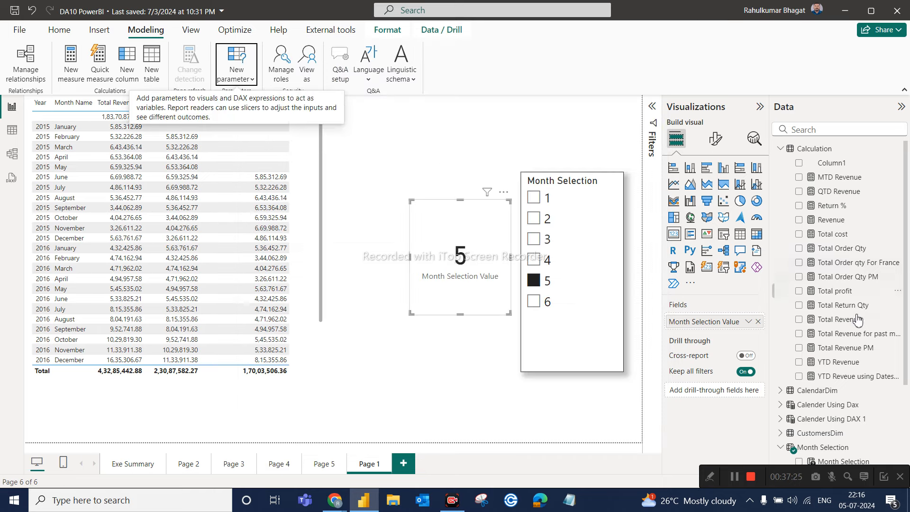
# Step: Bring the Month Selection table's fields into view and check the past-month revenue column with 6 selected in the slicer
pyautogui.scroll(-1, 817, 370)
pyautogui.scroll(-1, 815, 379)
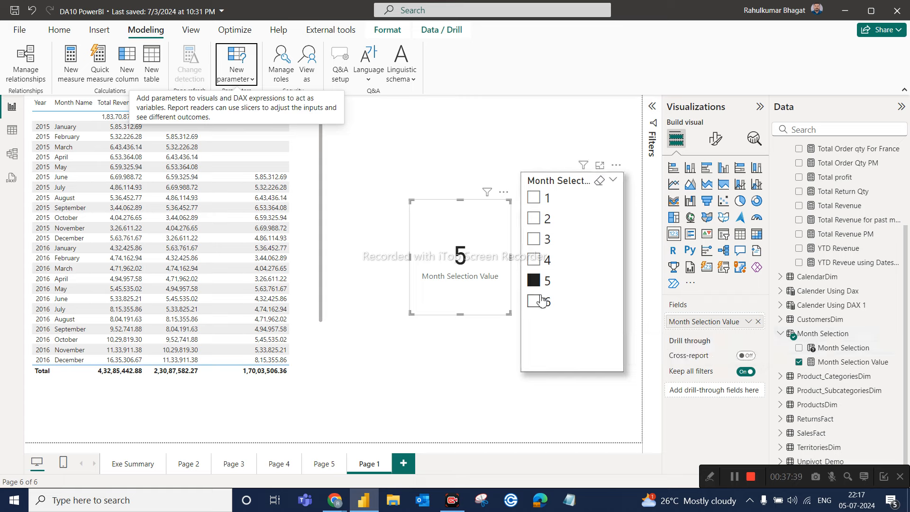
pyautogui.click(564, 314)
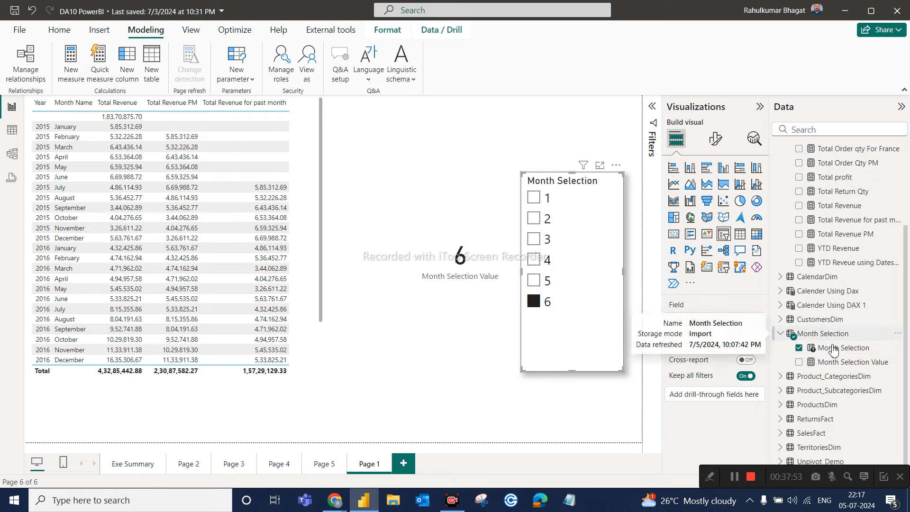
# Step: Examine the Month Selection Value measure's formula and compare it with the card that displays it
pyautogui.click(834, 369)
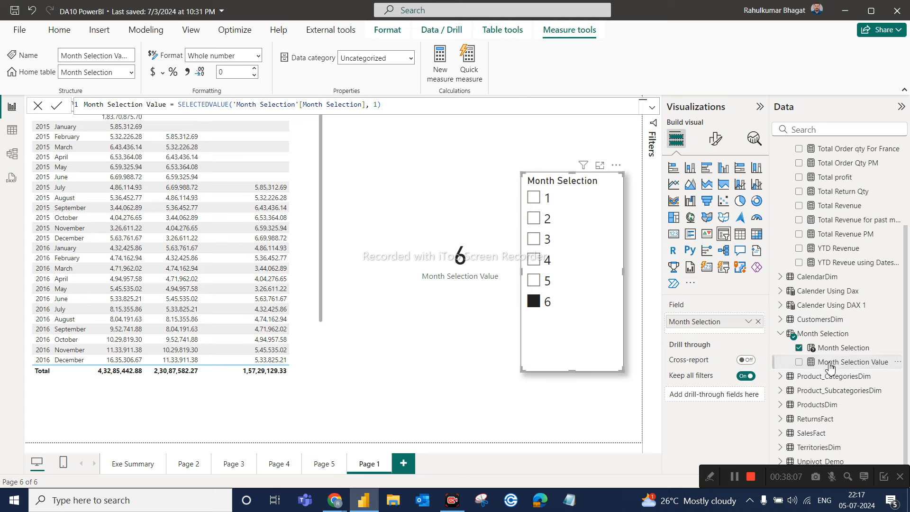
pyautogui.click(455, 239)
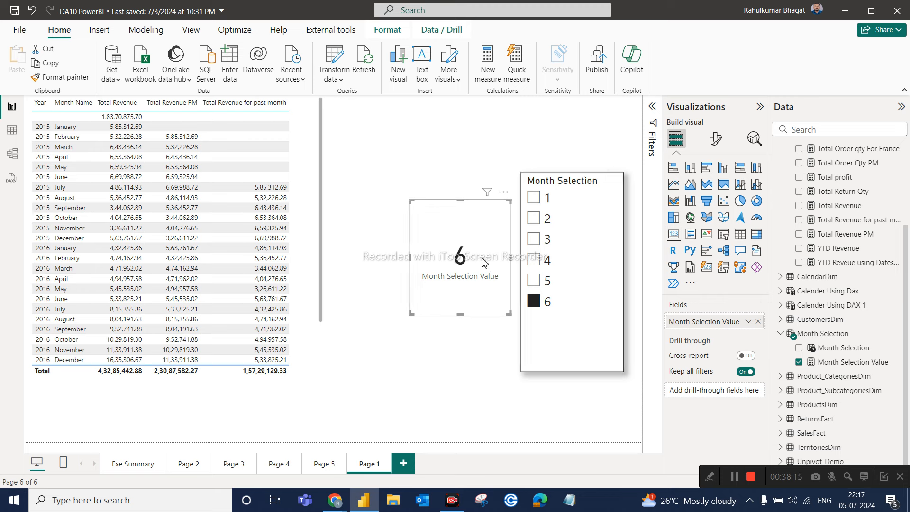
pyautogui.click(840, 363)
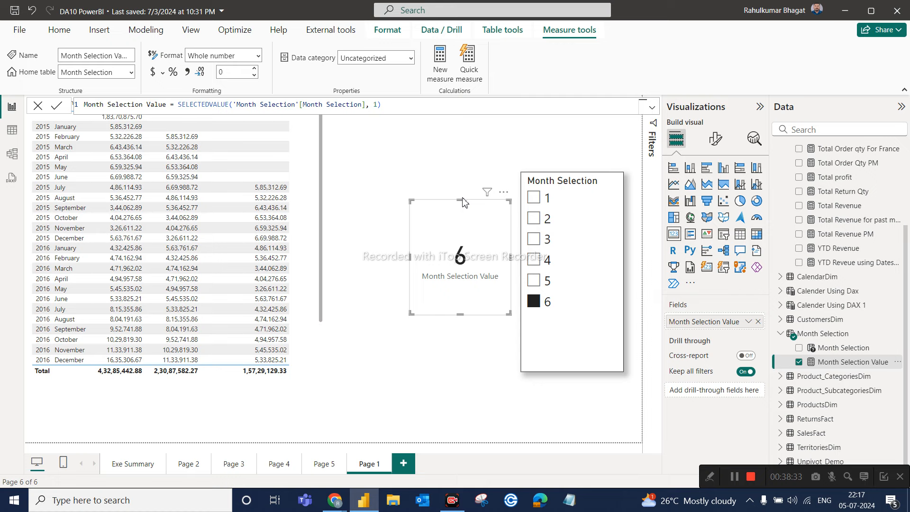
pyautogui.click(450, 155)
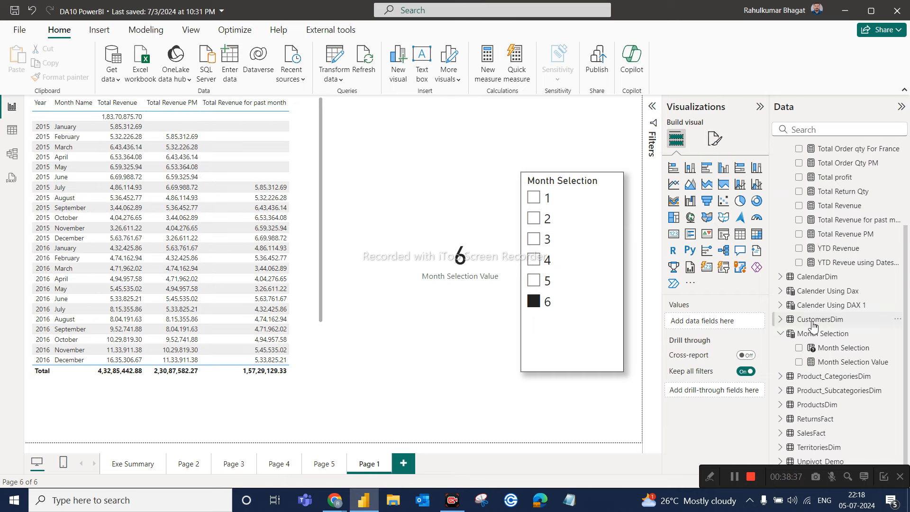
# Step: Add a new report page and insert a slicer on the Year field from the CalendarDim table
pyautogui.click(403, 463)
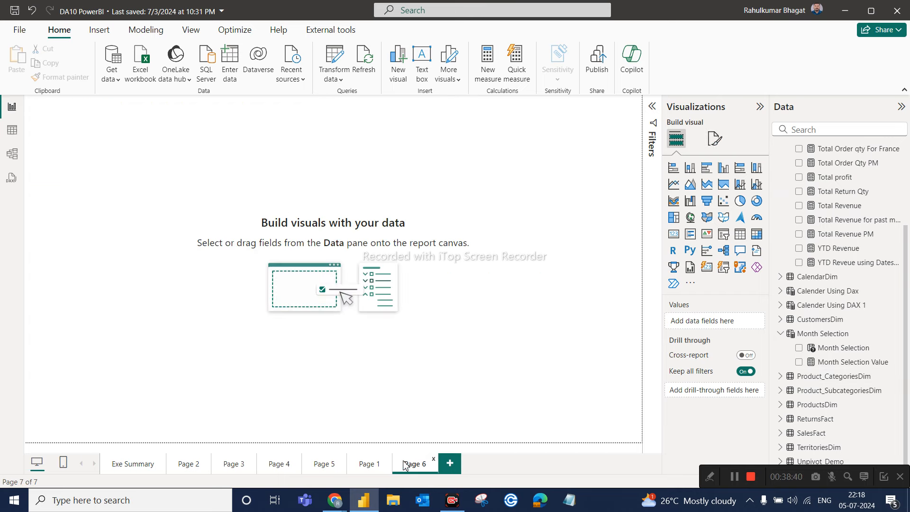
pyautogui.click(726, 239)
pyautogui.moveTo(134, 147); pyautogui.dragTo(450, 254)
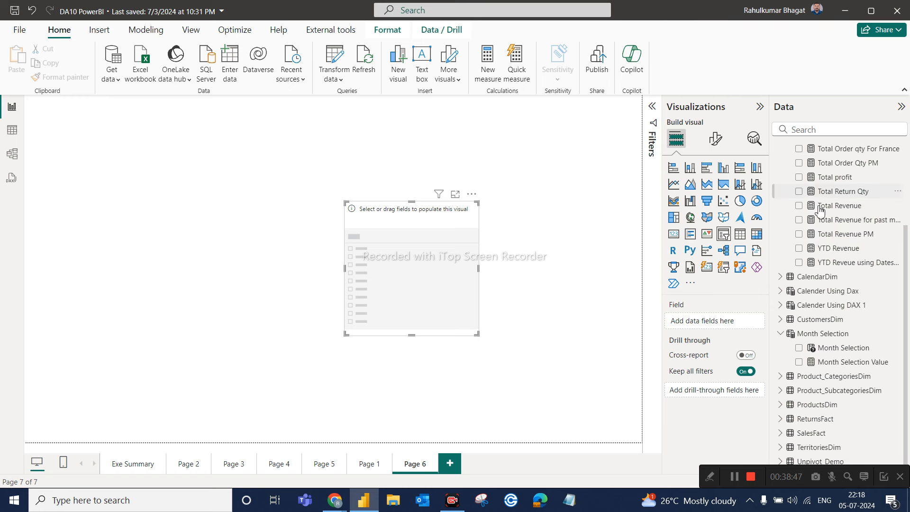
pyautogui.click(794, 278)
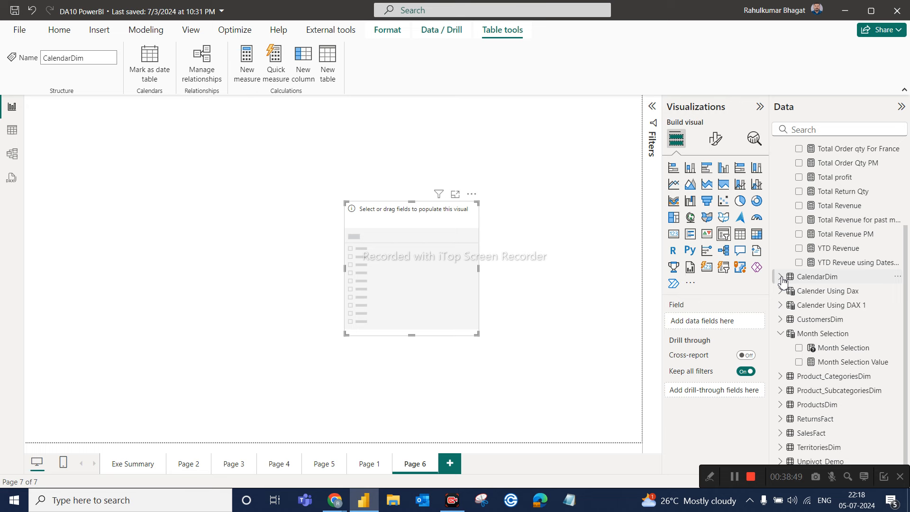
pyautogui.scroll(-1, 836, 396)
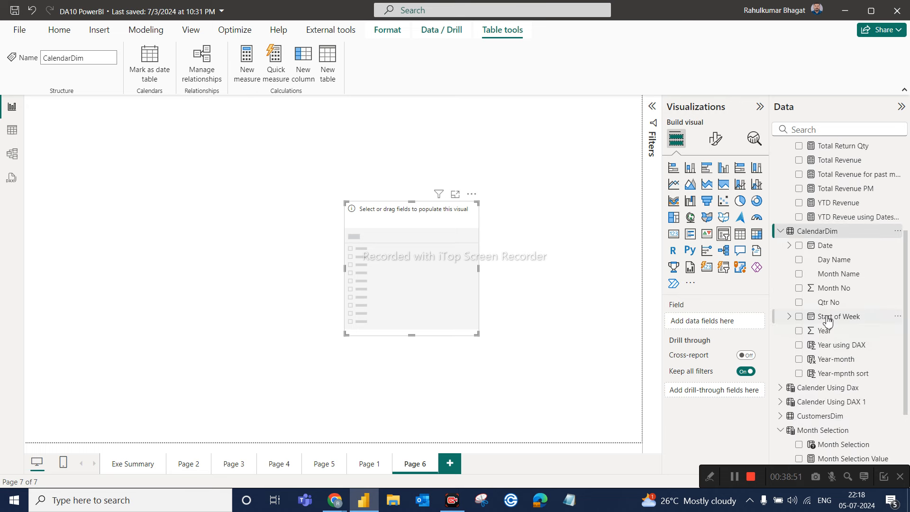
pyautogui.moveTo(827, 331); pyautogui.dragTo(739, 318)
# Step: Change the Year slicer's style to Vertical list, then shrink it and move it toward the canvas's right side
pyautogui.click(714, 138)
pyautogui.click(714, 232)
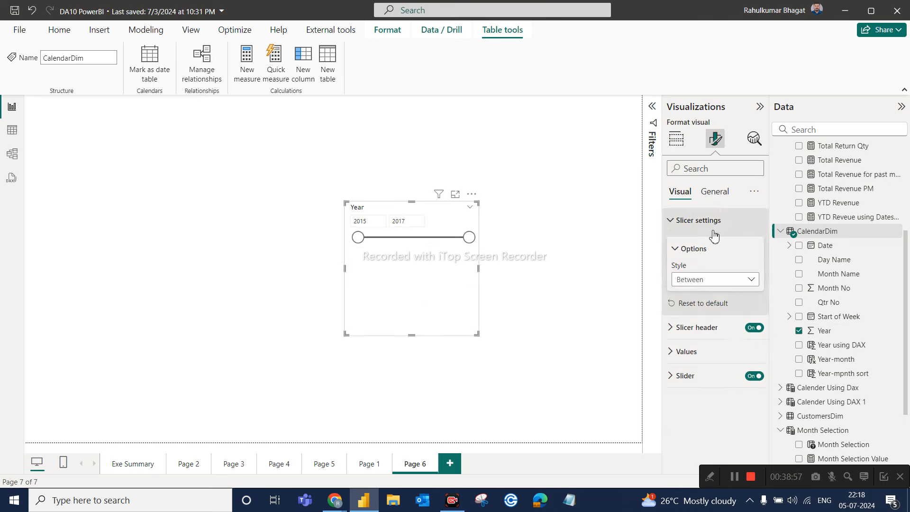
pyautogui.click(691, 281)
pyautogui.click(690, 297)
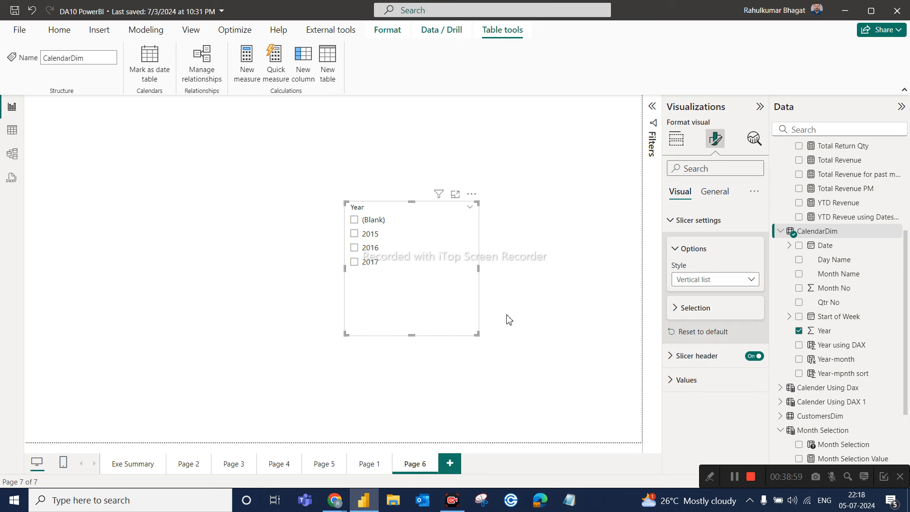
pyautogui.moveTo(477, 333); pyautogui.dragTo(483, 303)
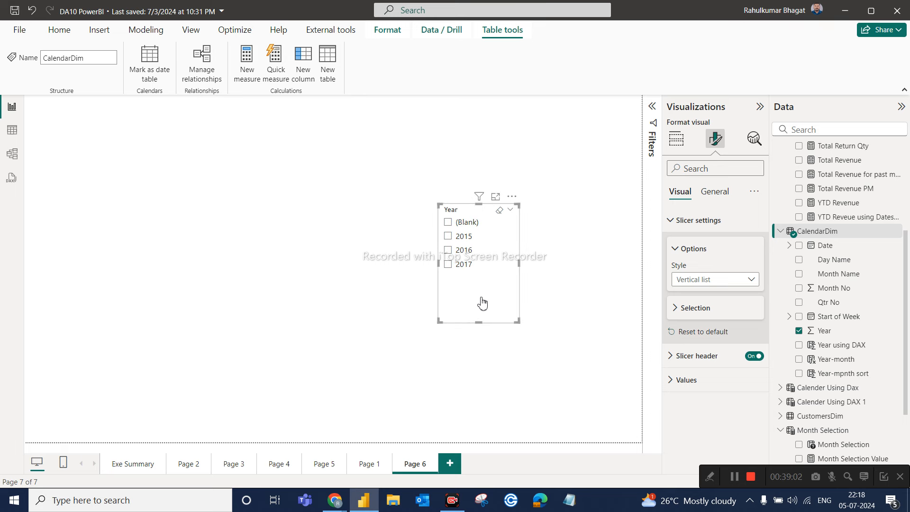
# Step: Create the measure selected year = SELECTEDVALUE(CalendarDim[Year]) in the Calculation table
pyautogui.click(331, 246)
pyautogui.scroll(4, 888, 171)
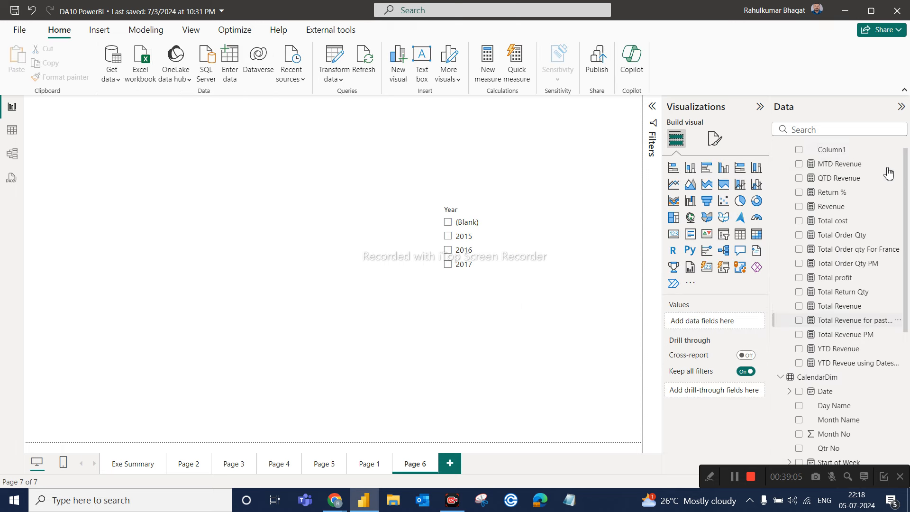
pyautogui.click(897, 149)
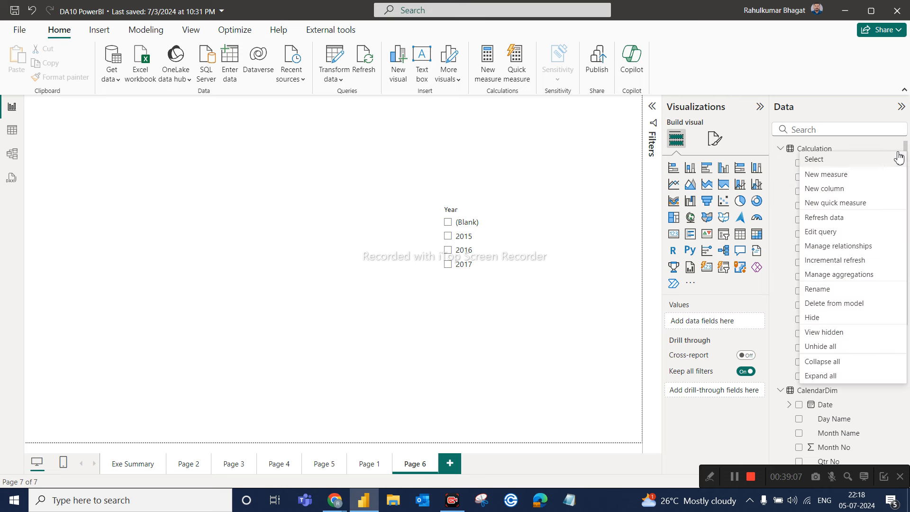
pyautogui.click(838, 176)
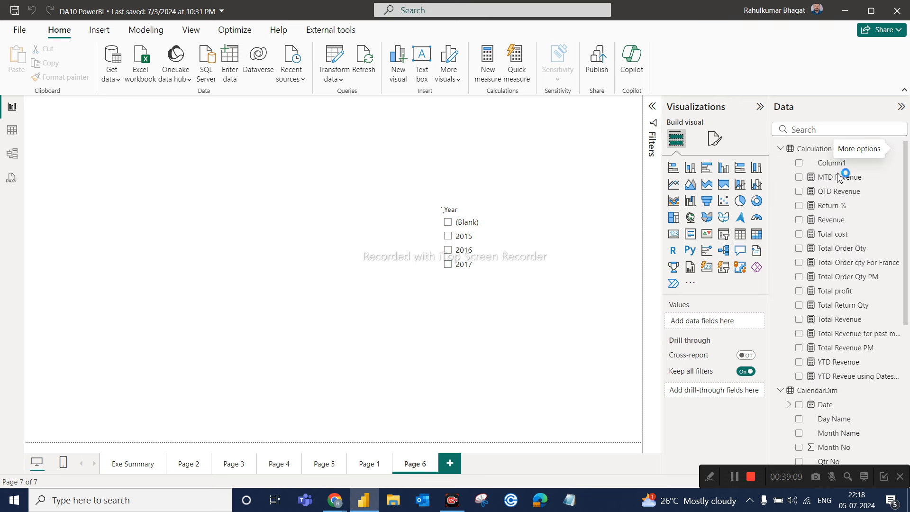
pyautogui.write('selected year =')
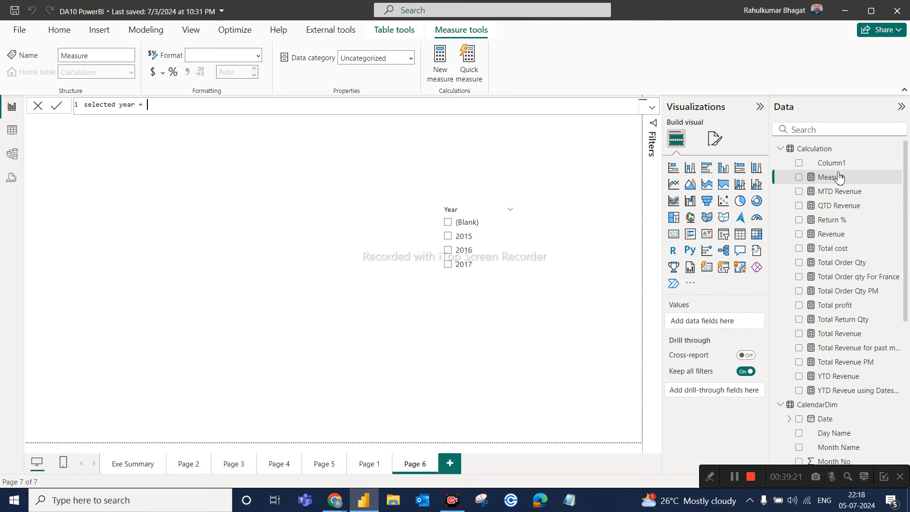
pyautogui.write('sele')
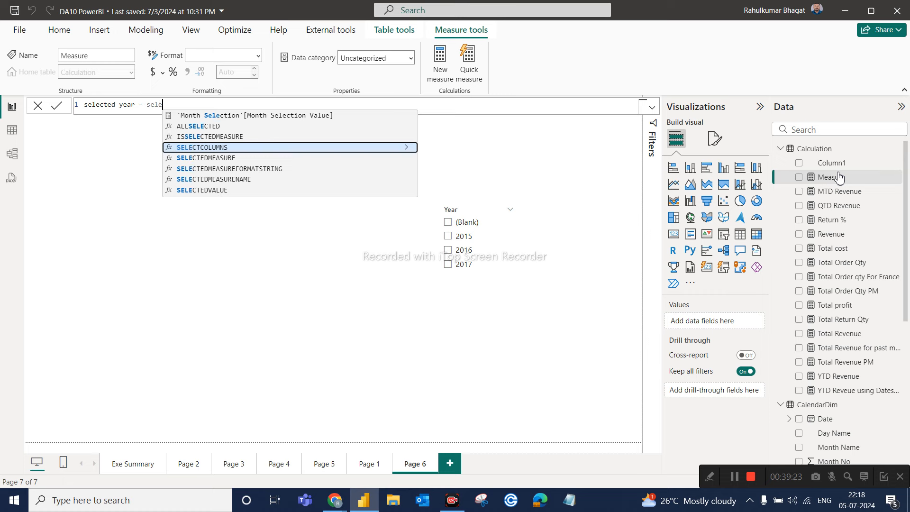
pyautogui.press('Down')
pyautogui.press('Down')
pyautogui.press('Down')
pyautogui.press('Down')
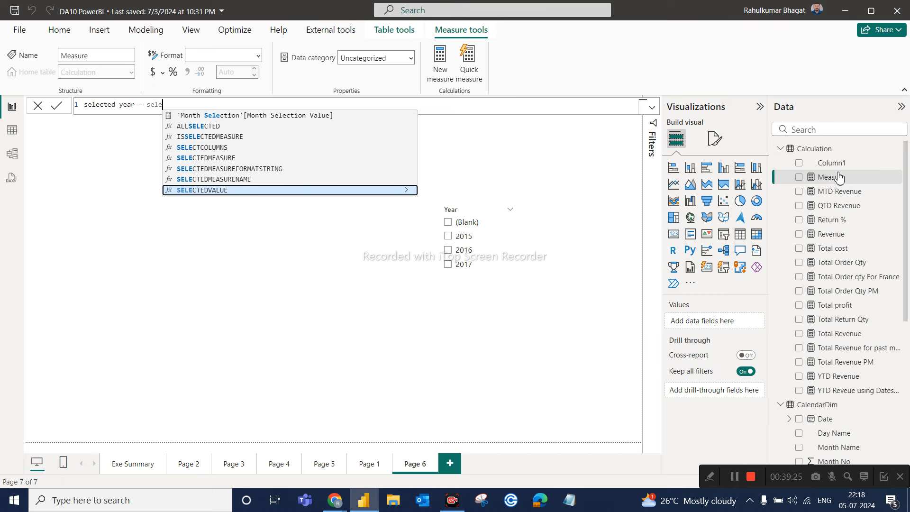
pyautogui.press('Tab')
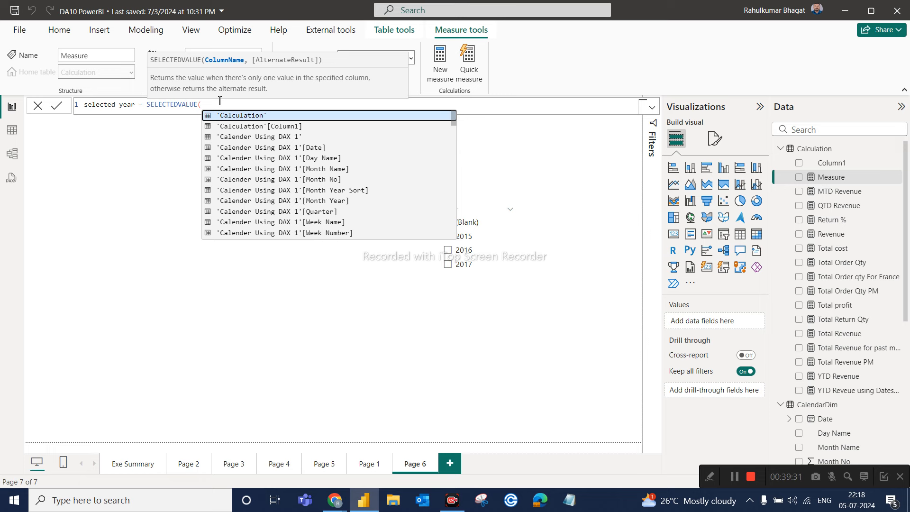
pyautogui.write('year')
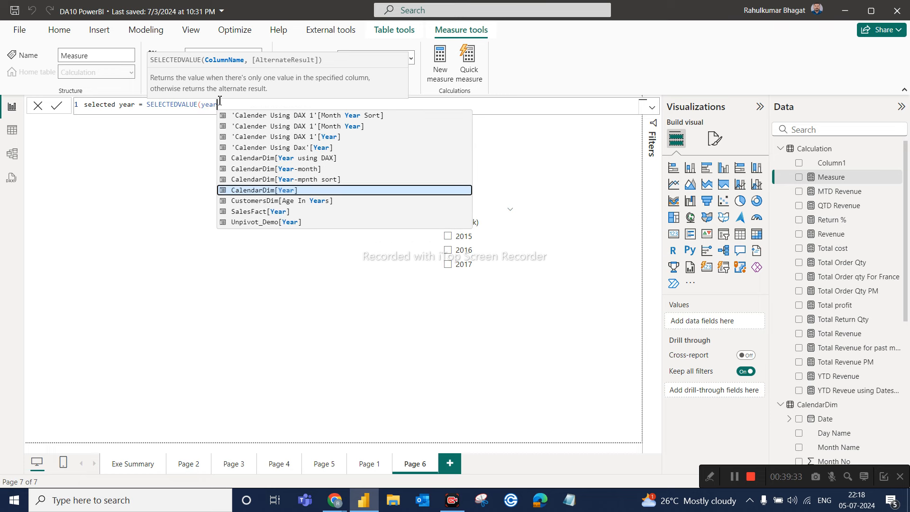
pyautogui.click(247, 191)
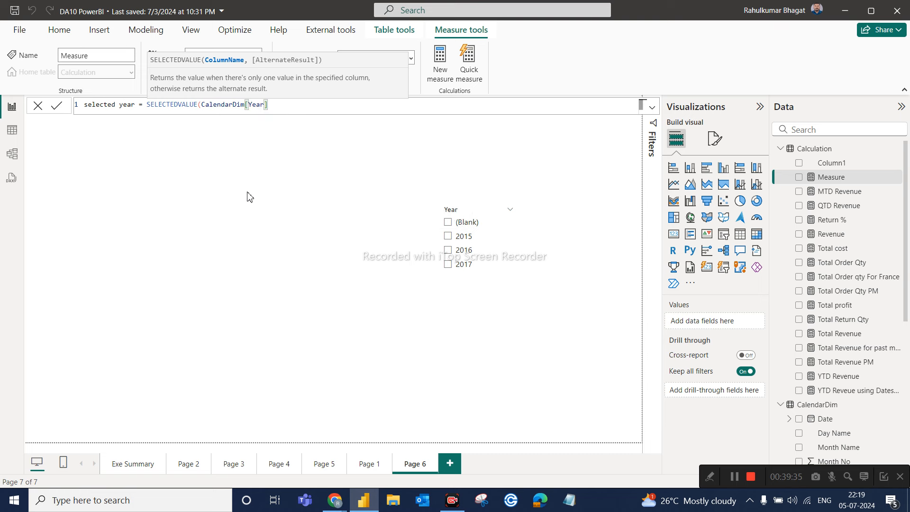
pyautogui.write(')')
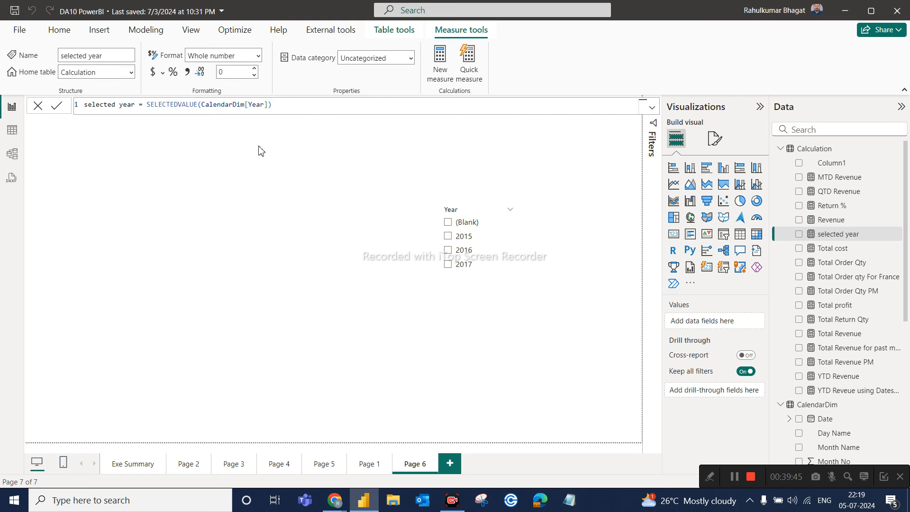
# Step: Show the selected year measure in a card beside the Year slicer, widening the card to fit its value
pyautogui.moveTo(872, 233); pyautogui.dragTo(325, 249)
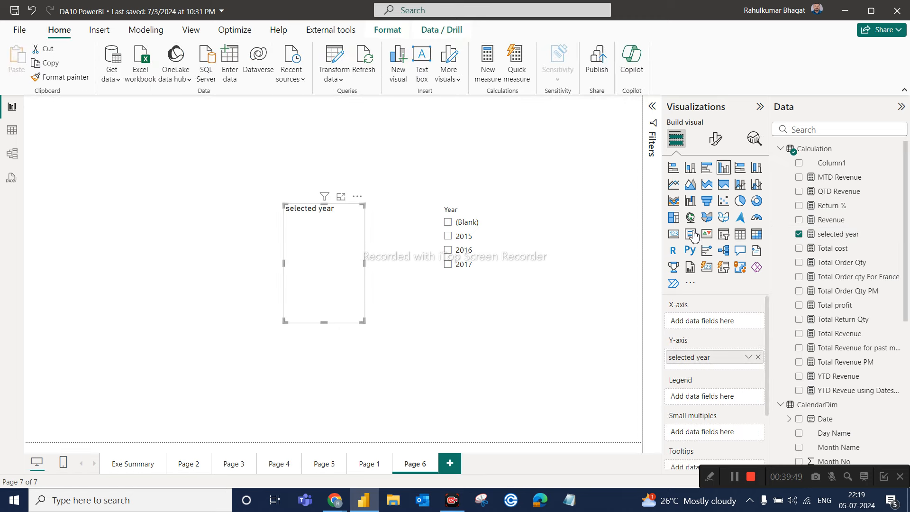
pyautogui.click(673, 234)
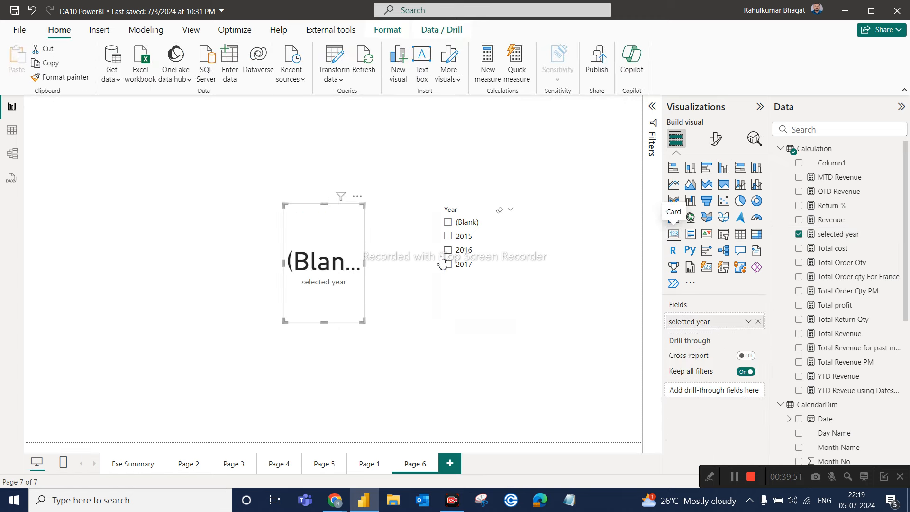
pyautogui.moveTo(360, 322); pyautogui.dragTo(394, 295)
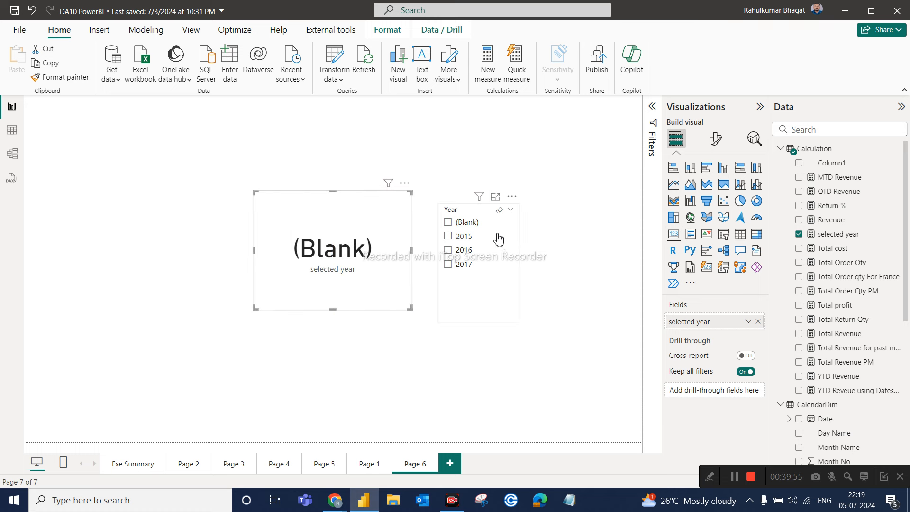
# Step: Test the selected year card by choosing 2015, 2016 and 2017 in turn in the Year slicer
pyautogui.click(464, 239)
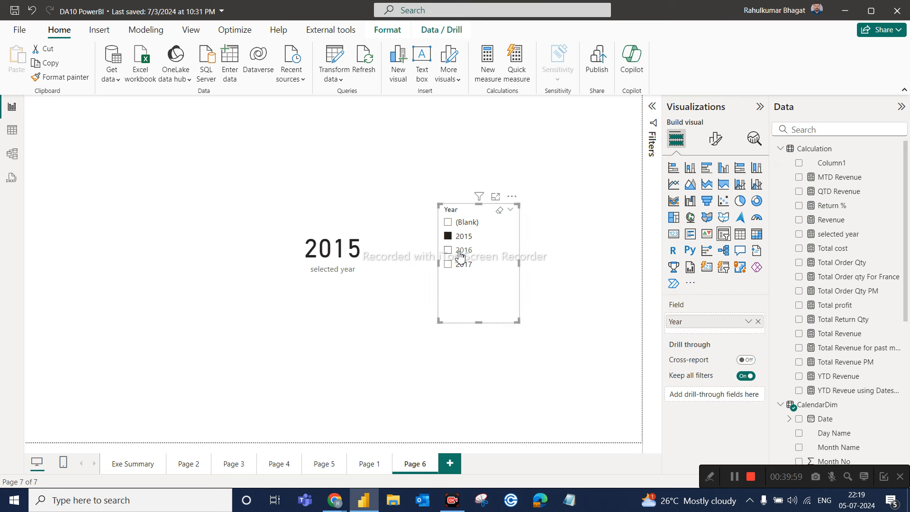
pyautogui.click(460, 255)
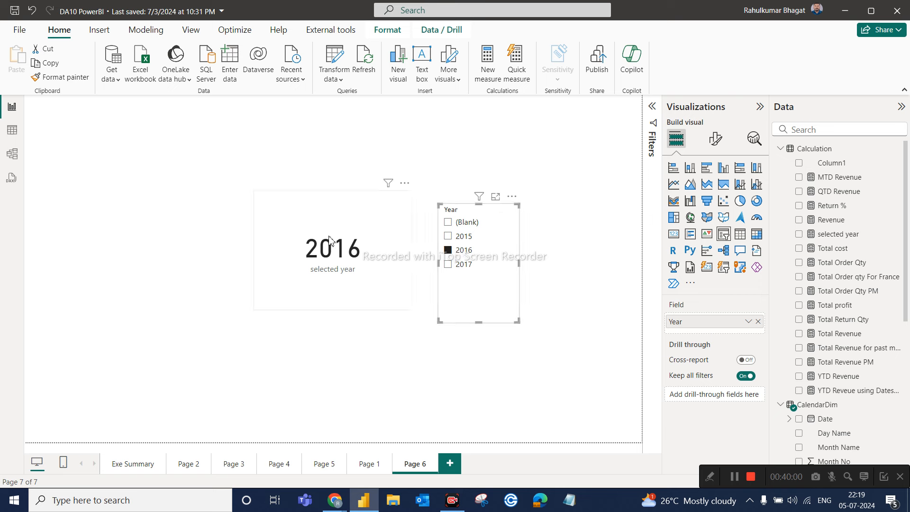
pyautogui.click(458, 264)
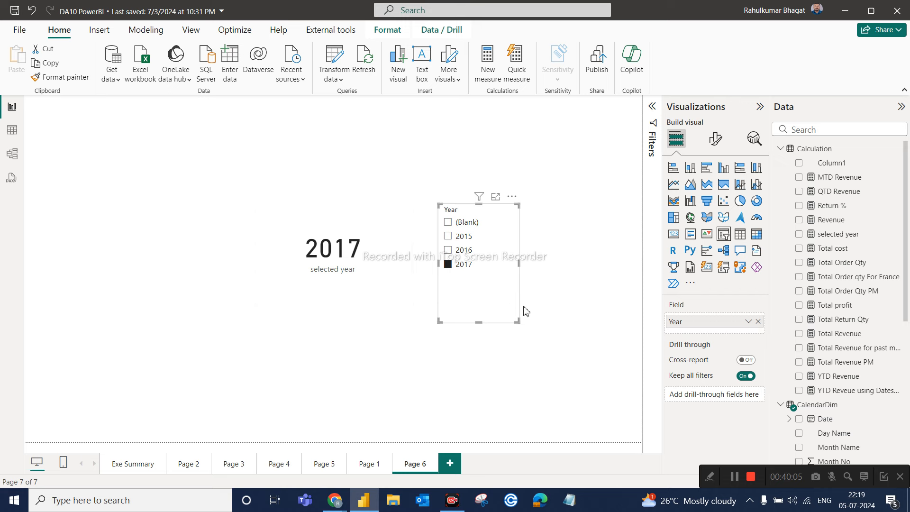
# Step: Review the formulas of the Month Selection column and Month Selection Value measure, glance at the table view and return to the report
pyautogui.scroll(-3, 843, 386)
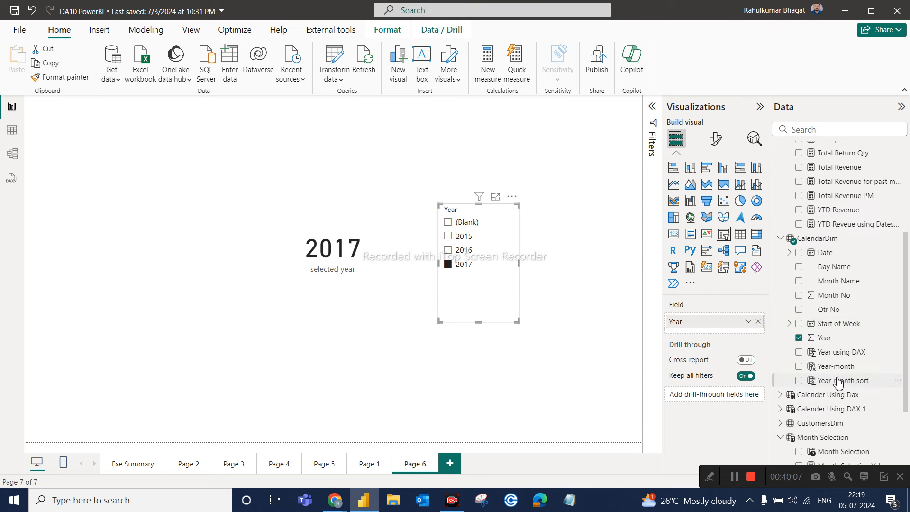
pyautogui.scroll(-3, 829, 389)
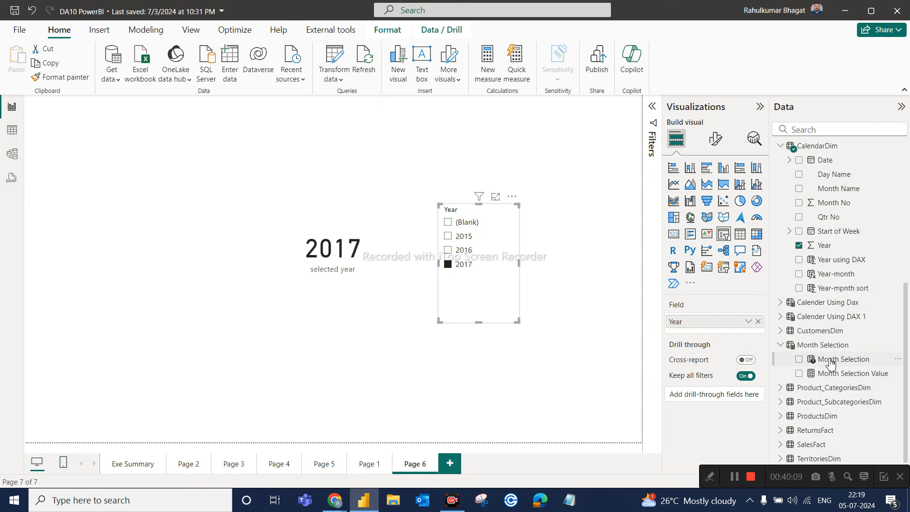
pyautogui.click(829, 361)
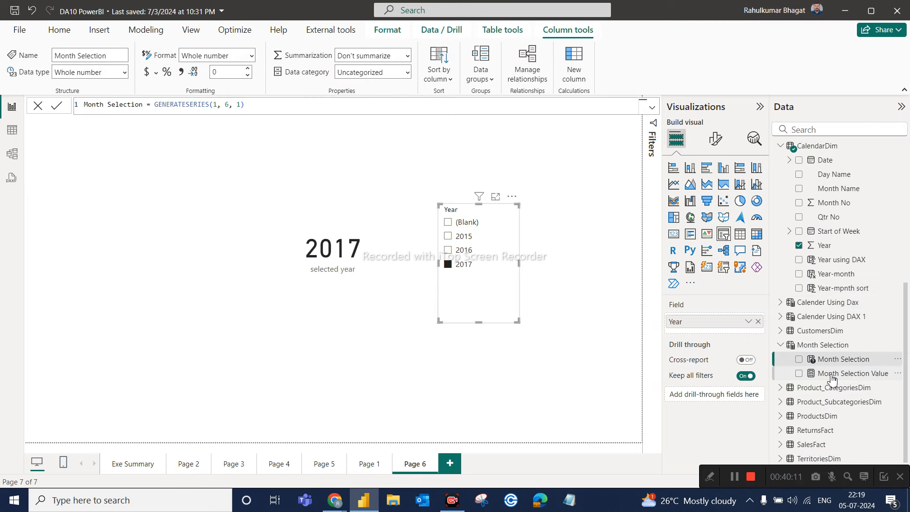
pyautogui.click(832, 377)
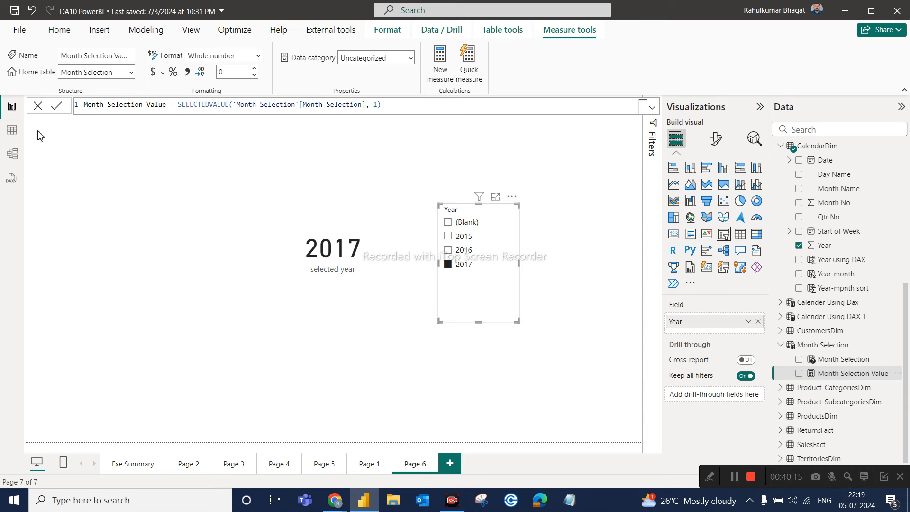
pyautogui.click(12, 130)
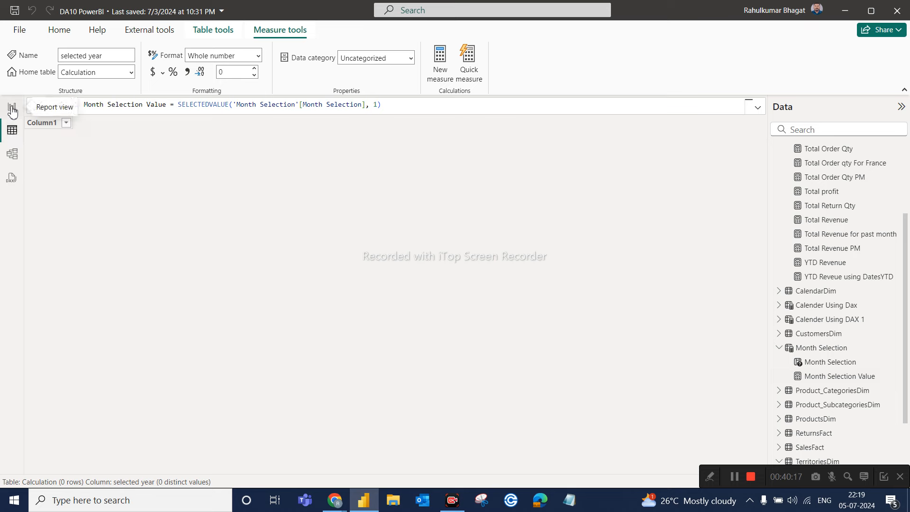
pyautogui.click(12, 106)
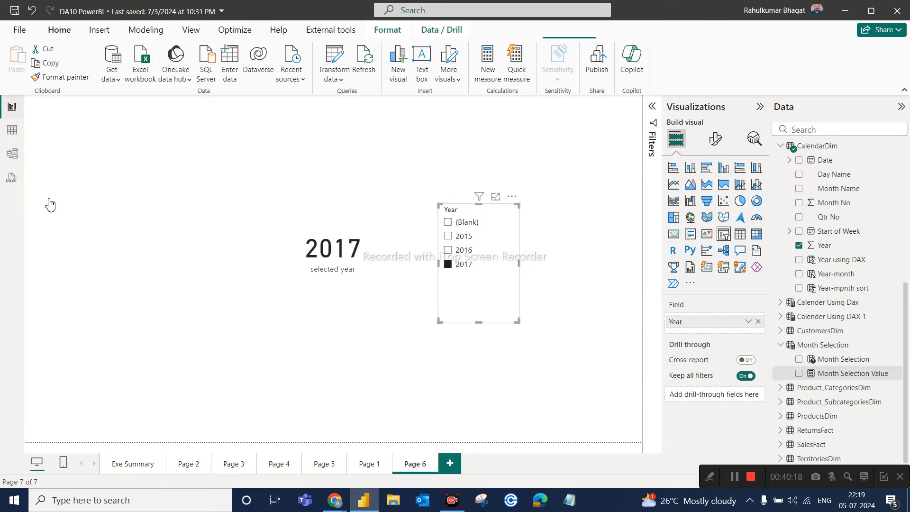
# Step: Look through the report pages, ending on Page 1, and review the formula of the Total Revenue PM measure
pyautogui.click(149, 464)
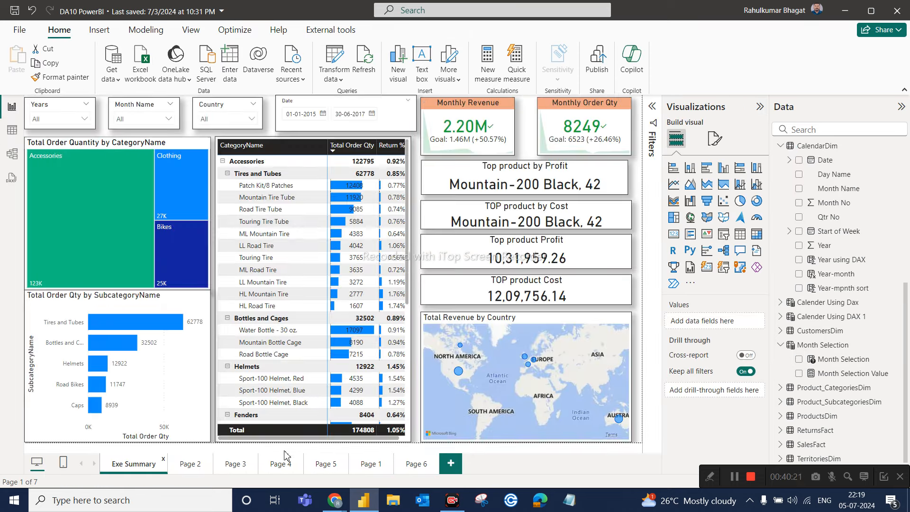
pyautogui.click(236, 464)
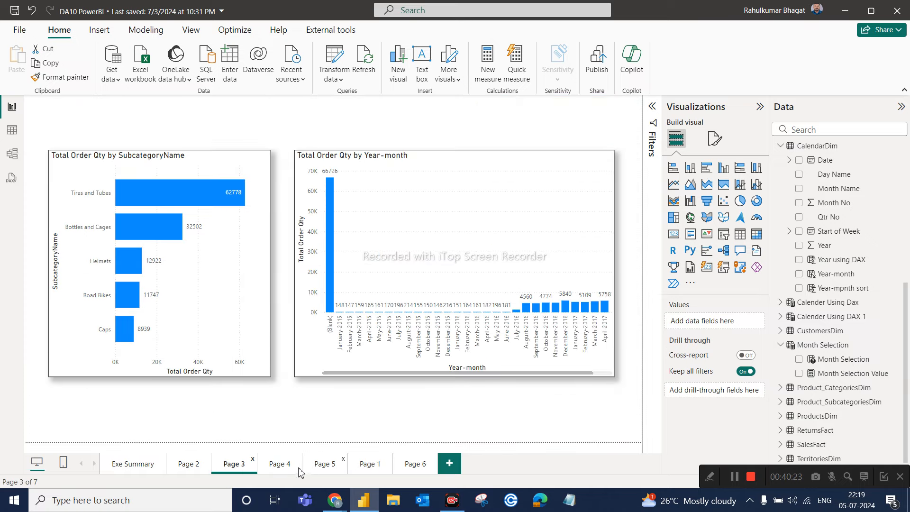
pyautogui.click(192, 467)
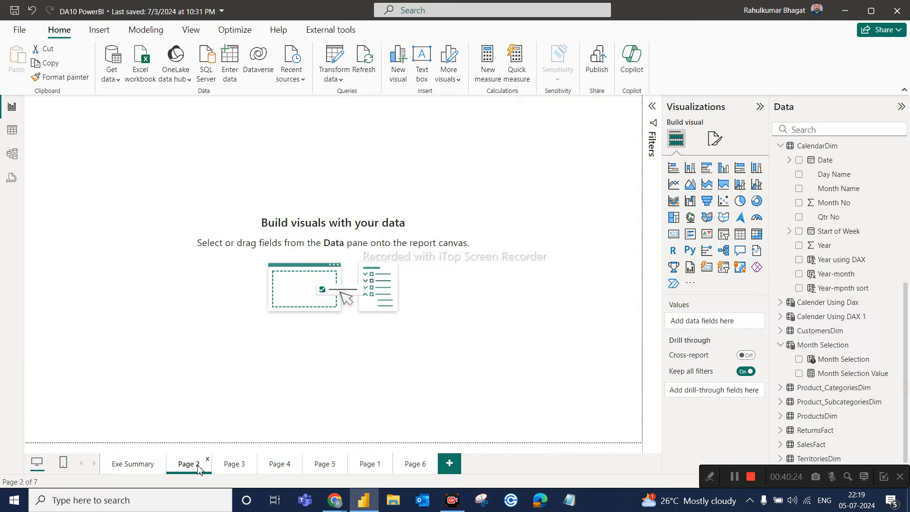
pyautogui.click(278, 466)
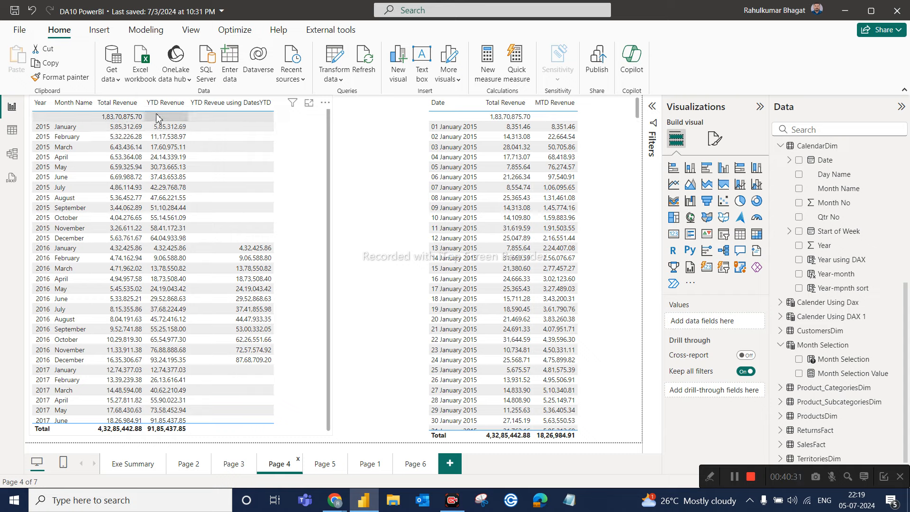
pyautogui.click(318, 467)
pyautogui.click(380, 467)
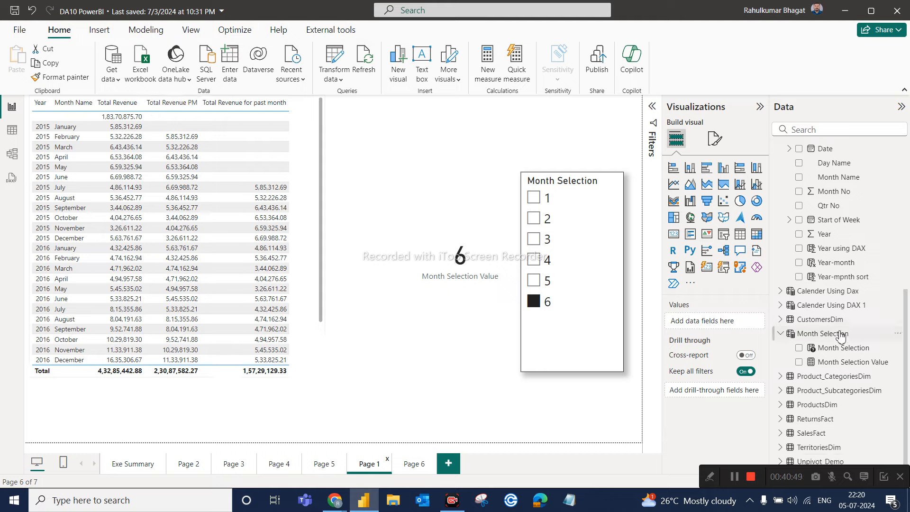
pyautogui.scroll(4, 808, 284)
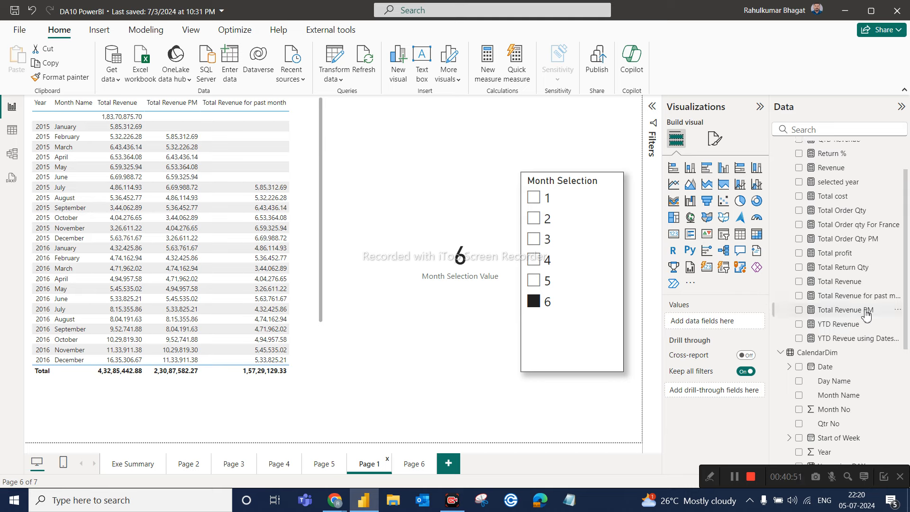
pyautogui.click(864, 311)
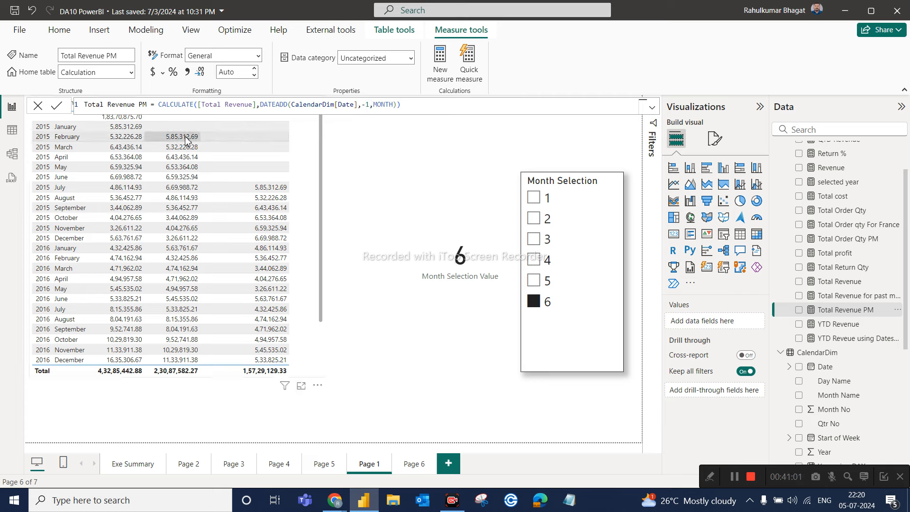
pyautogui.click(462, 268)
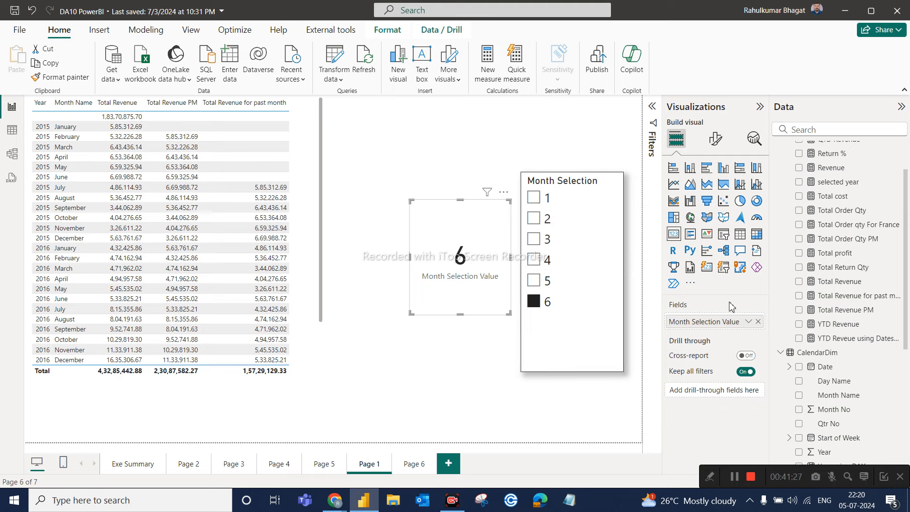
# Step: Choose 1 in the Month Selection slicer and remove the 'Month Selection' table prefix from the Total Revenue for past month formula
pyautogui.click(539, 210)
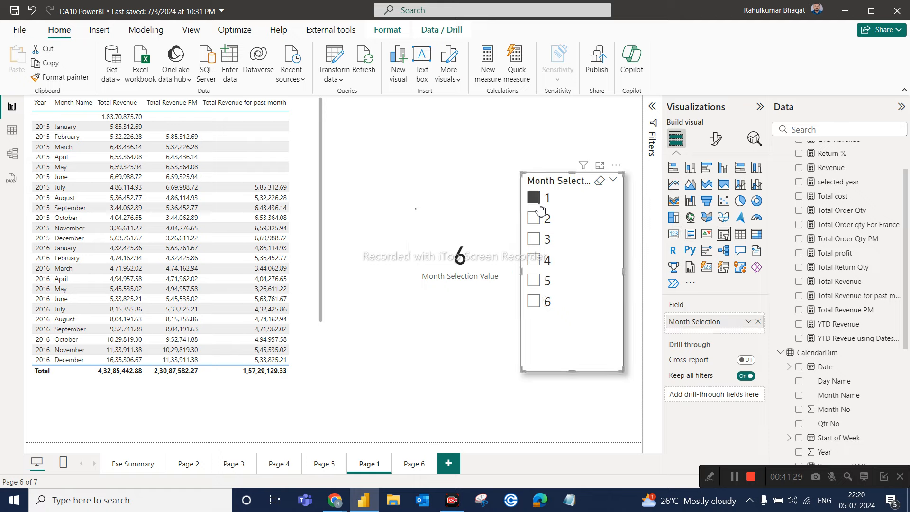
pyautogui.click(863, 295)
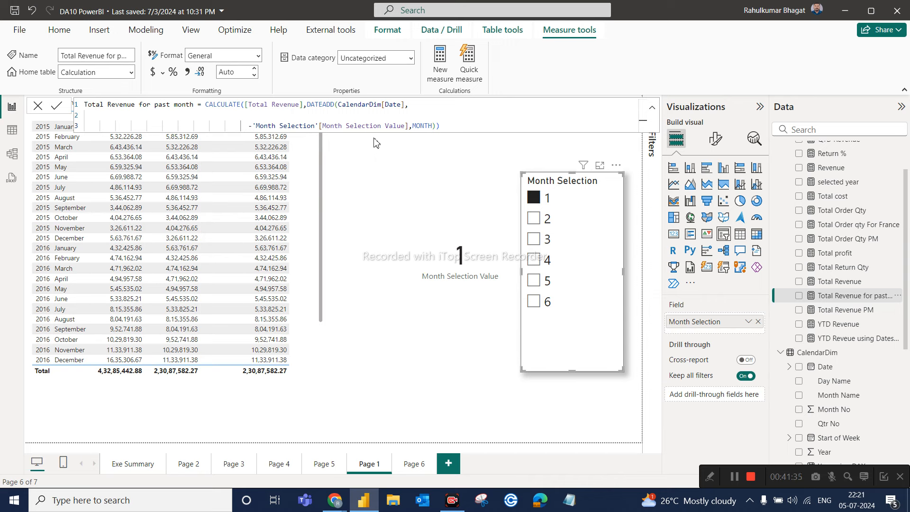
pyautogui.click(318, 126)
pyautogui.press('BackSpace')
pyautogui.press('BackSpace')
pyautogui.press('BackSpace')
pyautogui.press('BackSpace')
pyautogui.press('BackSpace')
pyautogui.press('BackSpace')
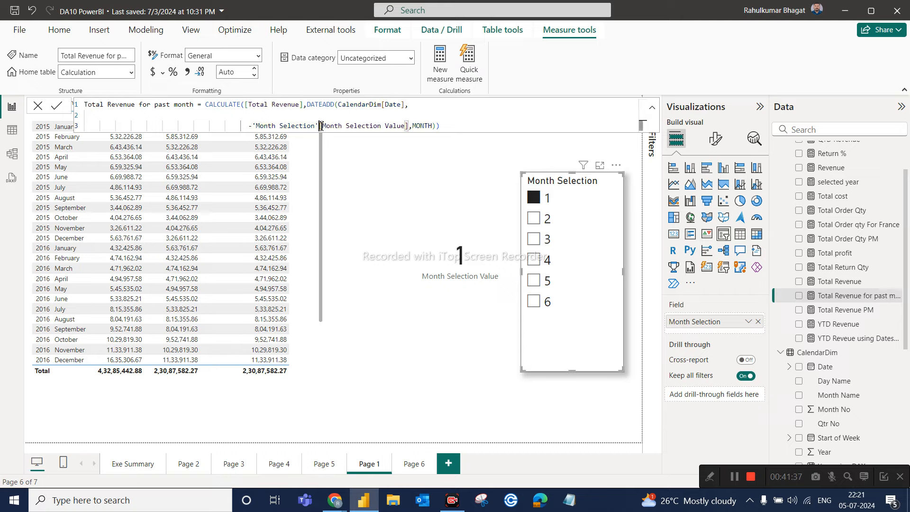
pyautogui.press('BackSpace')
pyautogui.press('BackSpace')
pyautogui.press('BackSpace')
pyautogui.press('BackSpace')
pyautogui.press('BackSpace')
pyautogui.press('BackSpace')
pyautogui.press('BackSpace')
pyautogui.press('BackSpace')
pyautogui.press('BackSpace')
pyautogui.press('BackSpace')
pyautogui.press('BackSpace')
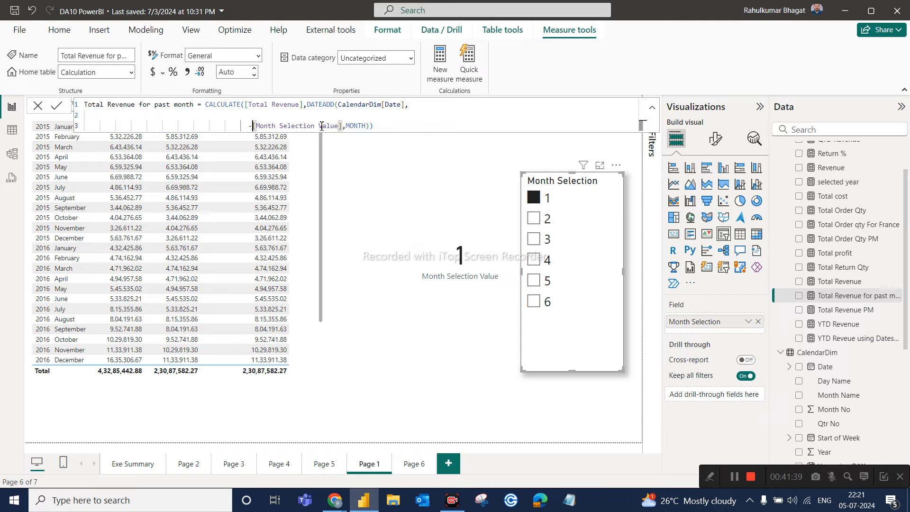
pyautogui.click(372, 125)
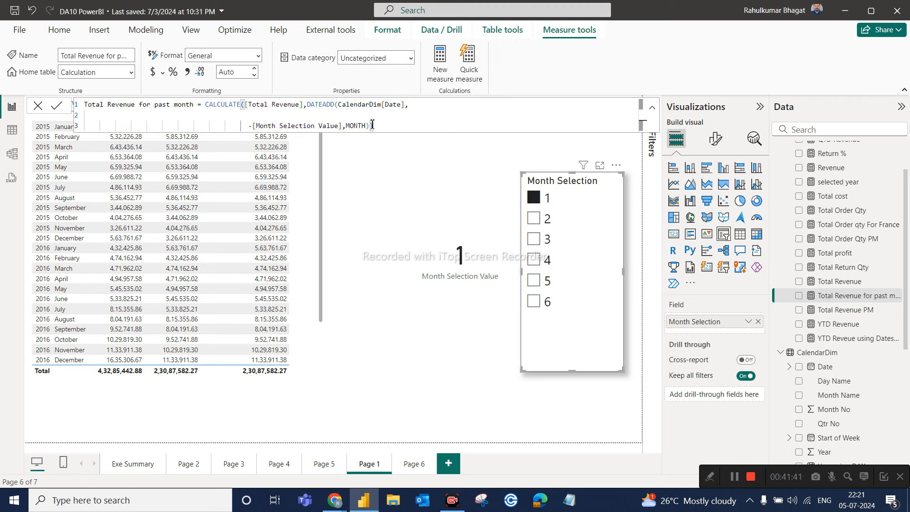
pyautogui.press('Return')
# Step: Test the past-month revenue column by choosing 2, 3 and again 2 in the Month Selection slicer, and close the formula editor
pyautogui.click(538, 224)
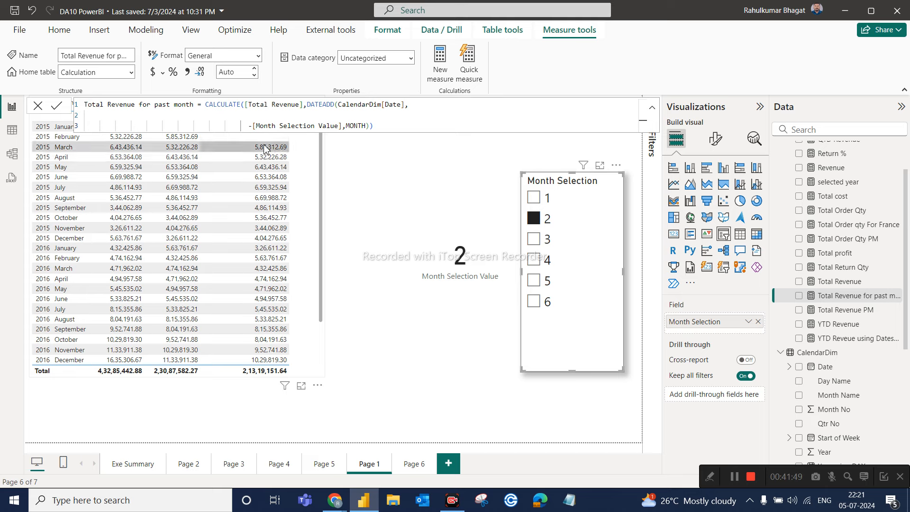
pyautogui.click(533, 240)
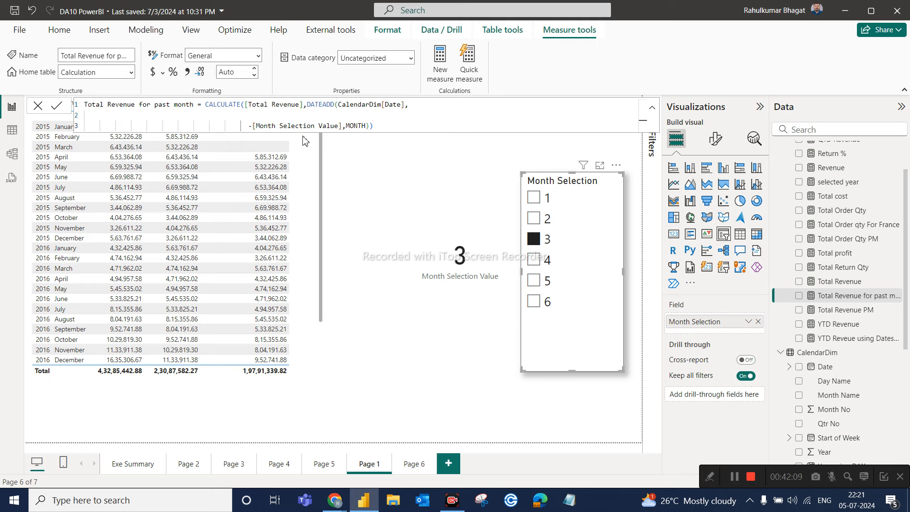
pyautogui.click(534, 218)
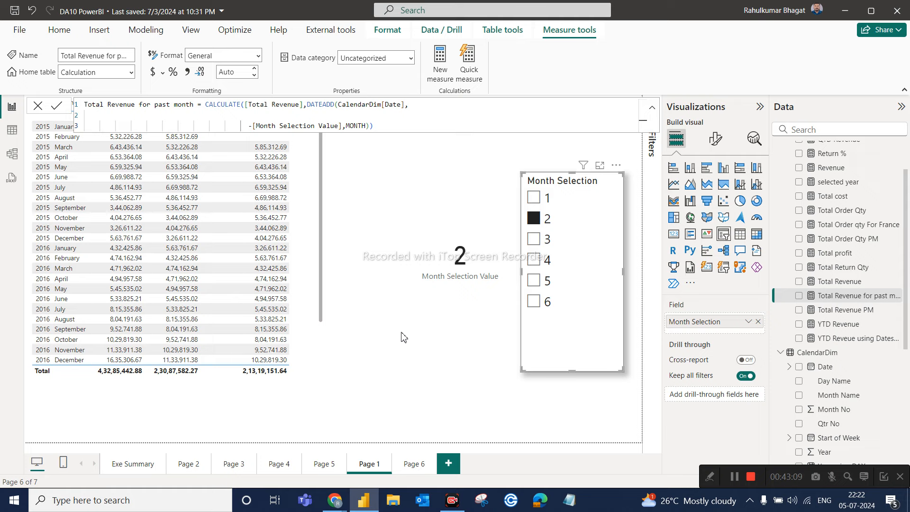
pyautogui.click(139, 31)
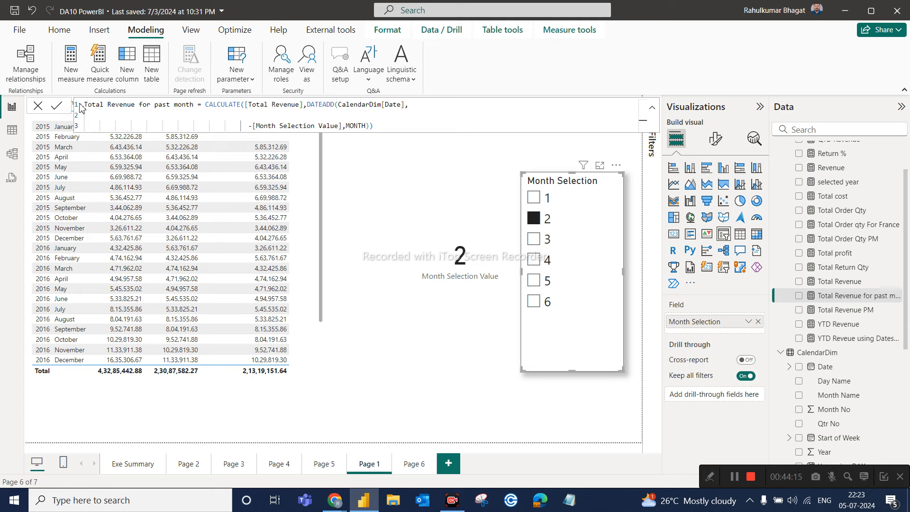
pyautogui.click(38, 105)
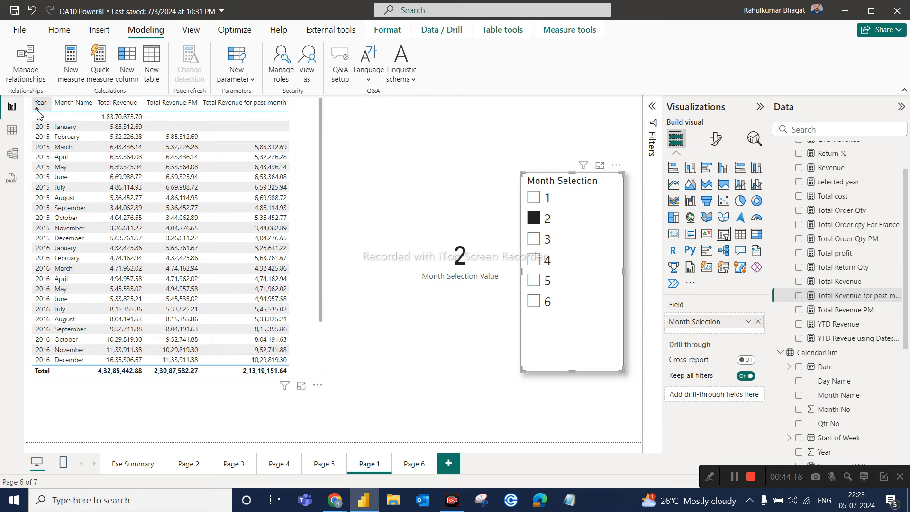
pyautogui.click(379, 221)
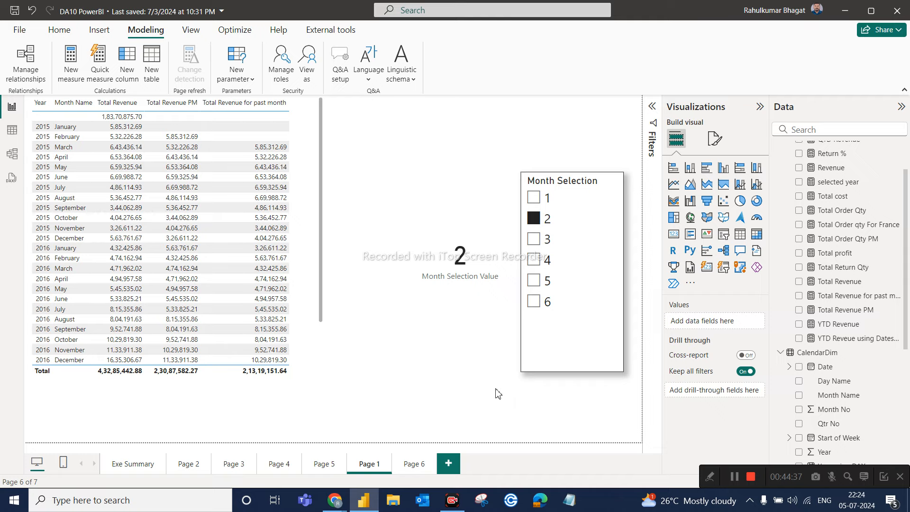
# Step: Review the Total Revenue PM formula and inspect the fields behind the Monthly Revenue KPI on the Exe Summary page
pyautogui.moveTo(334, 500)
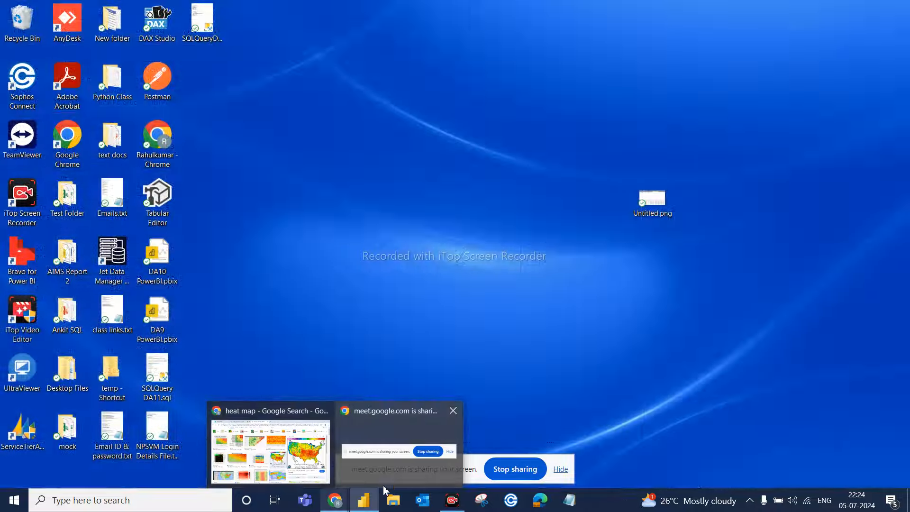
pyautogui.moveTo(364, 500)
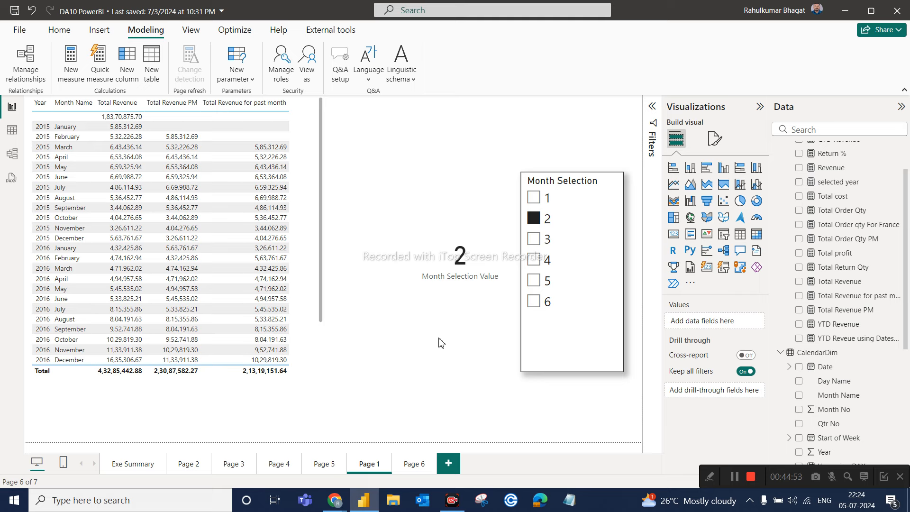
pyautogui.click(840, 310)
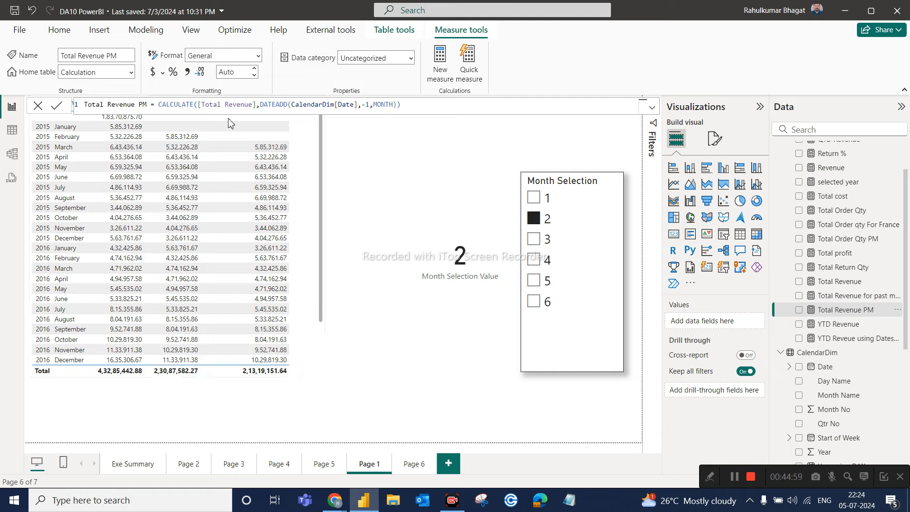
pyautogui.click(139, 464)
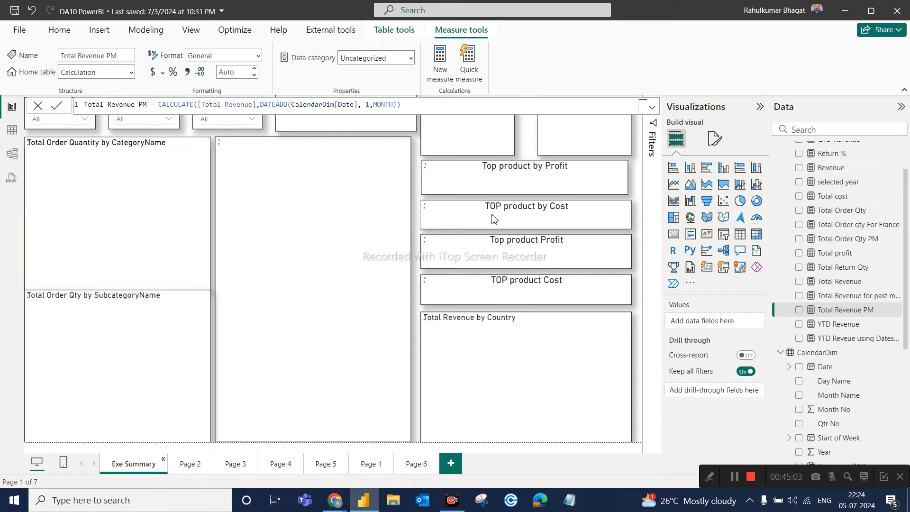
pyautogui.click(469, 153)
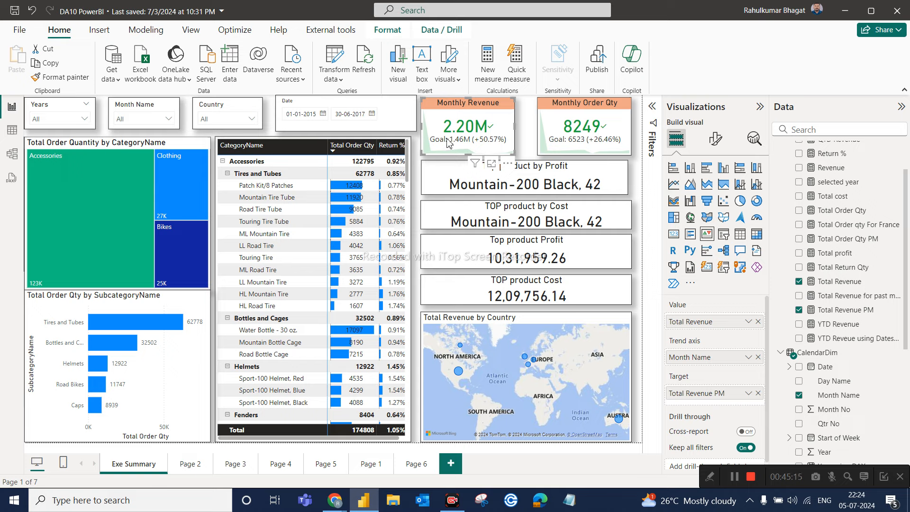
# Step: Filter the Exe Summary page to 2015 and February, and review the Total Revenue PM formula behind the KPI's target
pyautogui.click(84, 118)
pyautogui.click(53, 133)
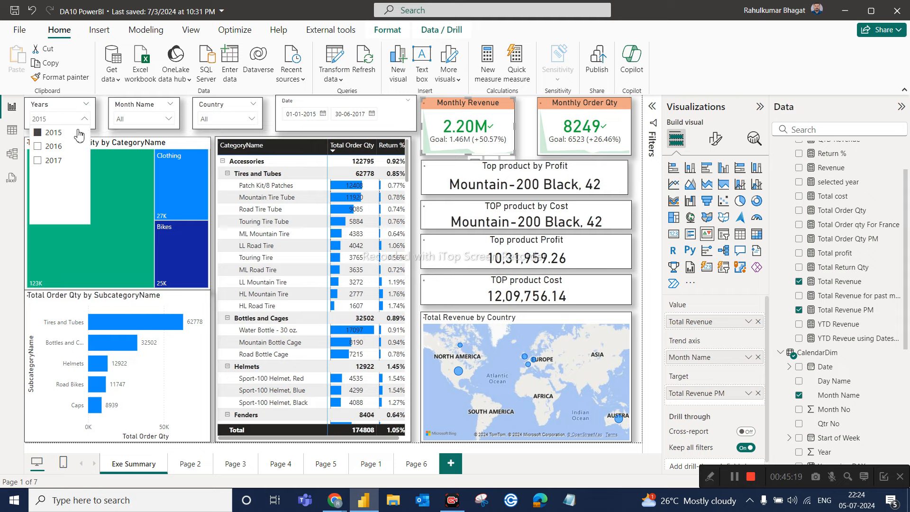
pyautogui.click(142, 118)
pyautogui.click(135, 148)
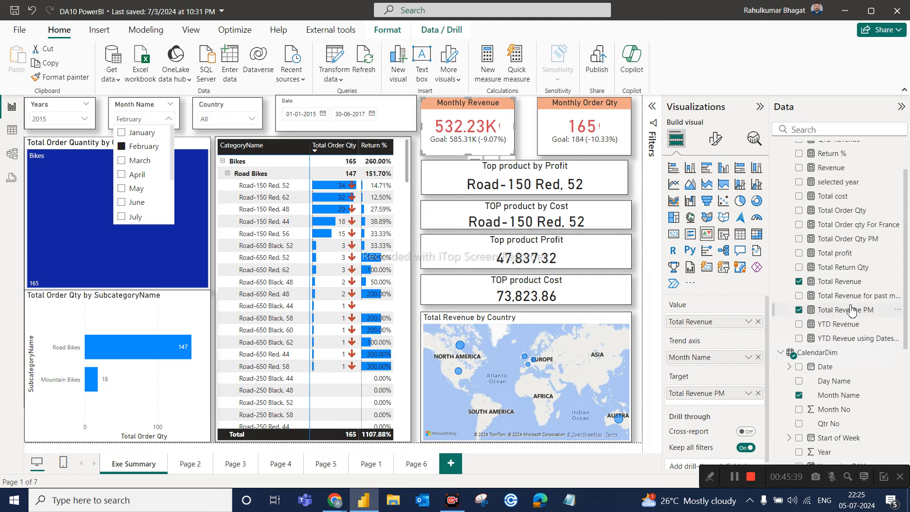
pyautogui.click(851, 310)
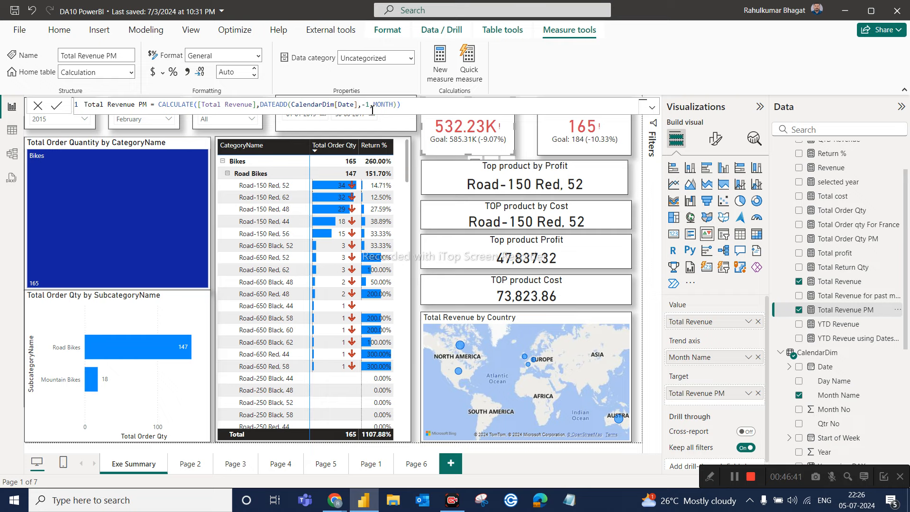
# Step: Compare Page 1 with Page 6 and test the selected year card by choosing 2015 and 2016 in the Year slicer
pyautogui.click(412, 466)
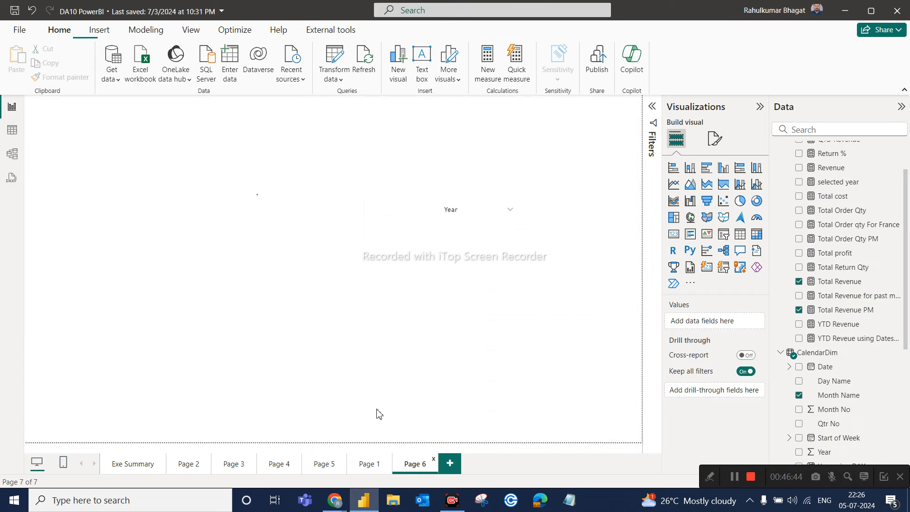
pyautogui.click(371, 464)
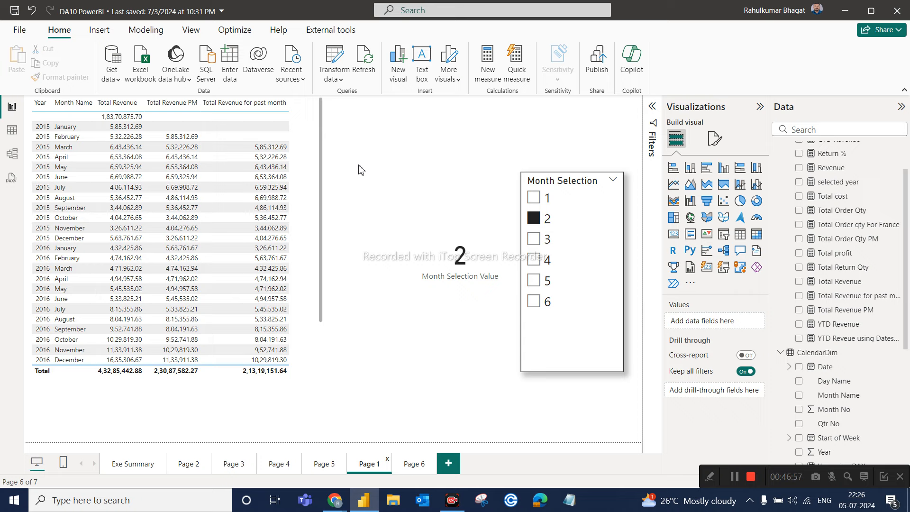
pyautogui.click(413, 464)
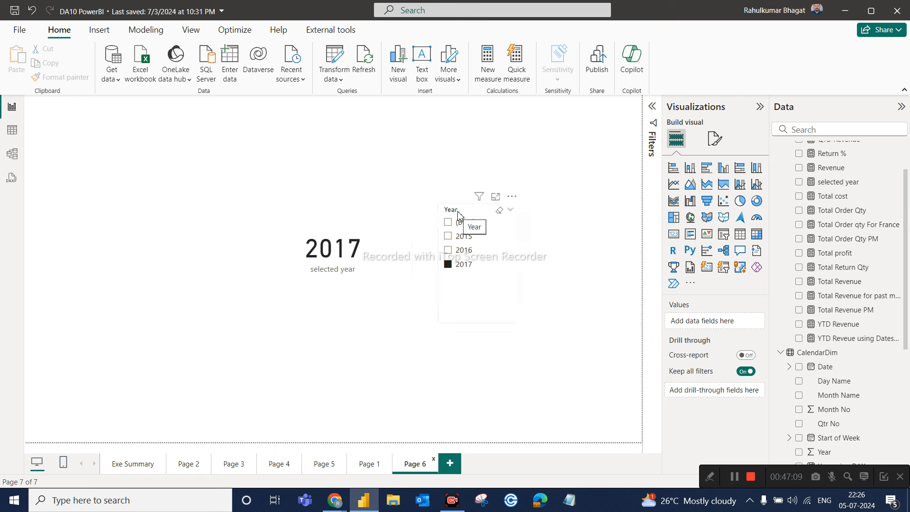
pyautogui.click(458, 237)
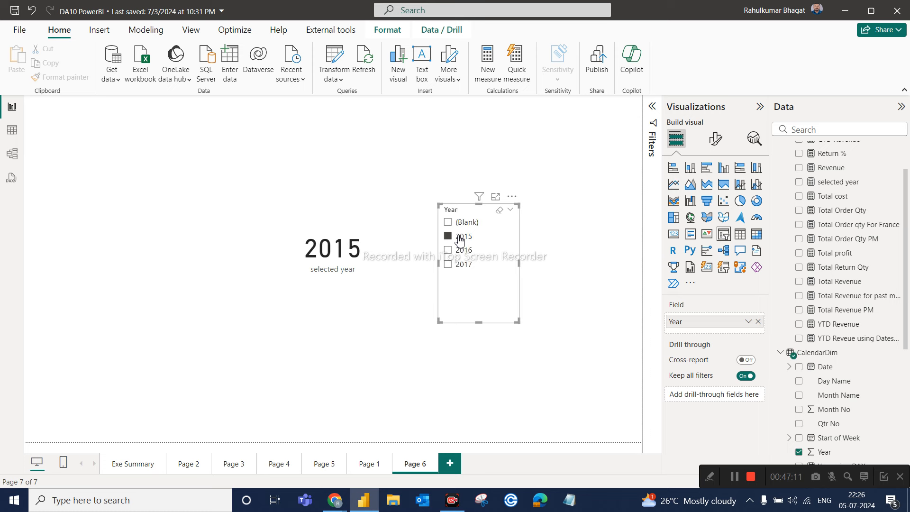
pyautogui.click(459, 251)
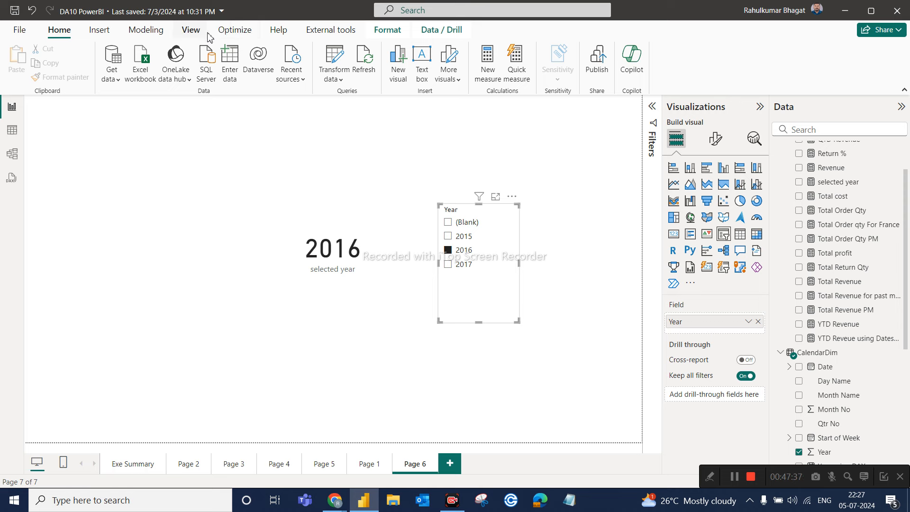
pyautogui.click(164, 32)
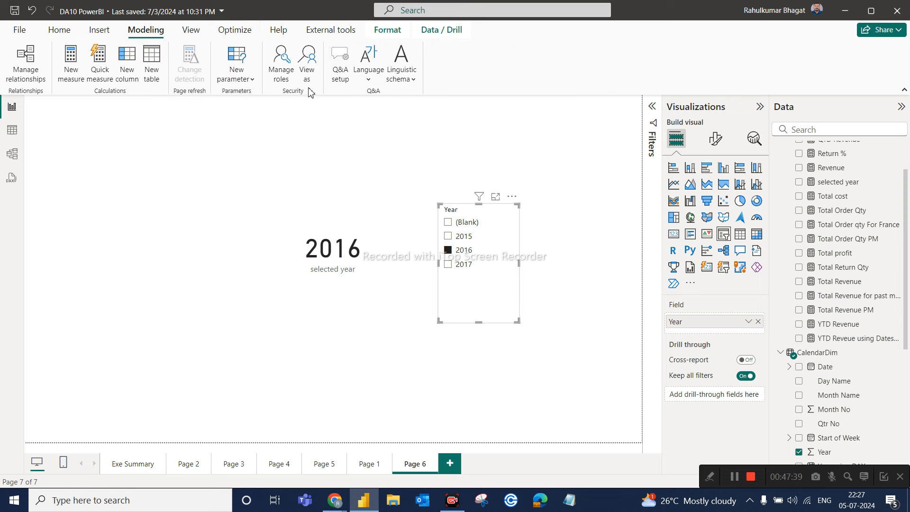
pyautogui.click(251, 82)
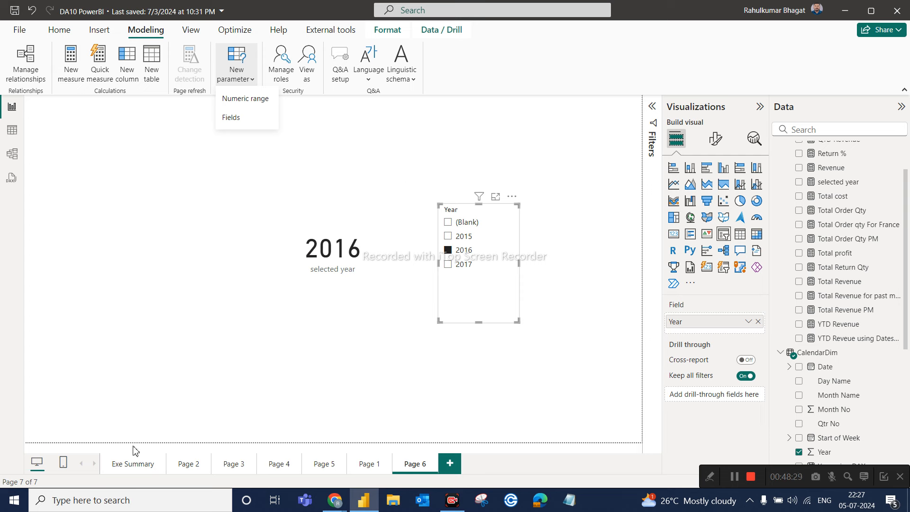
pyautogui.click(135, 467)
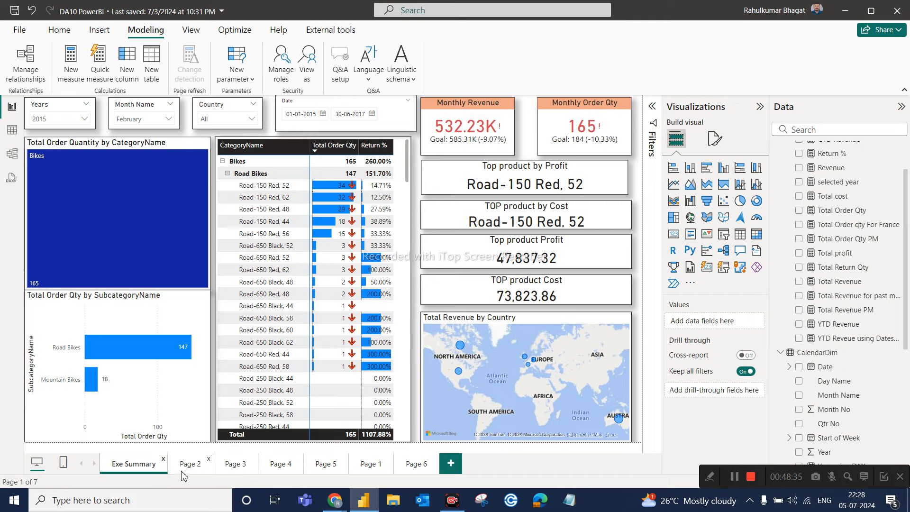
pyautogui.click(417, 464)
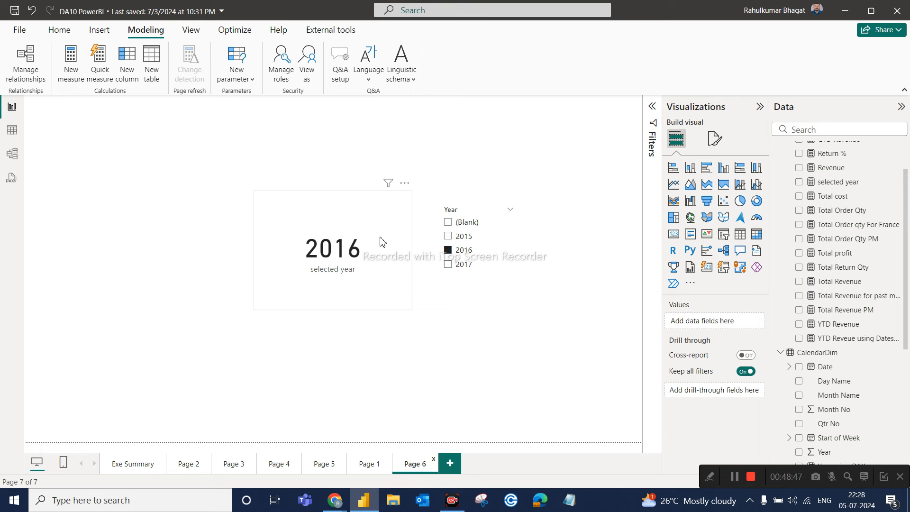
pyautogui.click(837, 503)
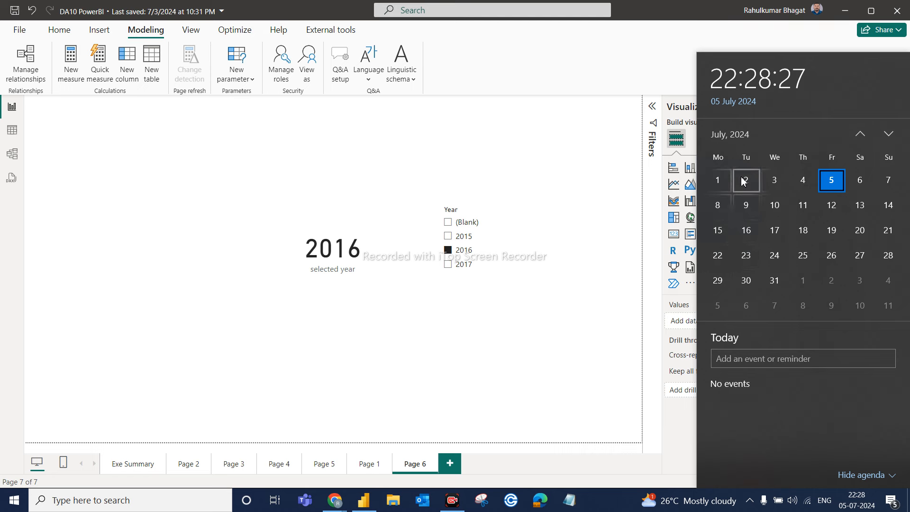
pyautogui.click(530, 297)
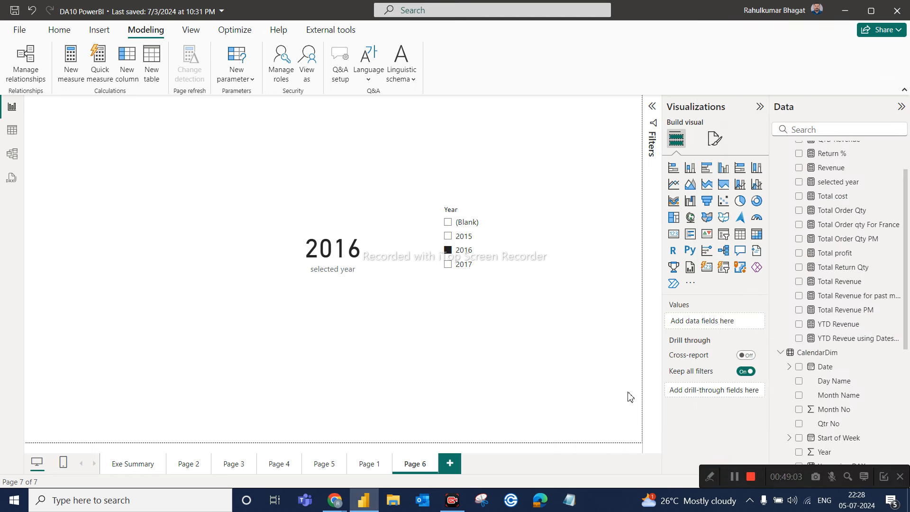